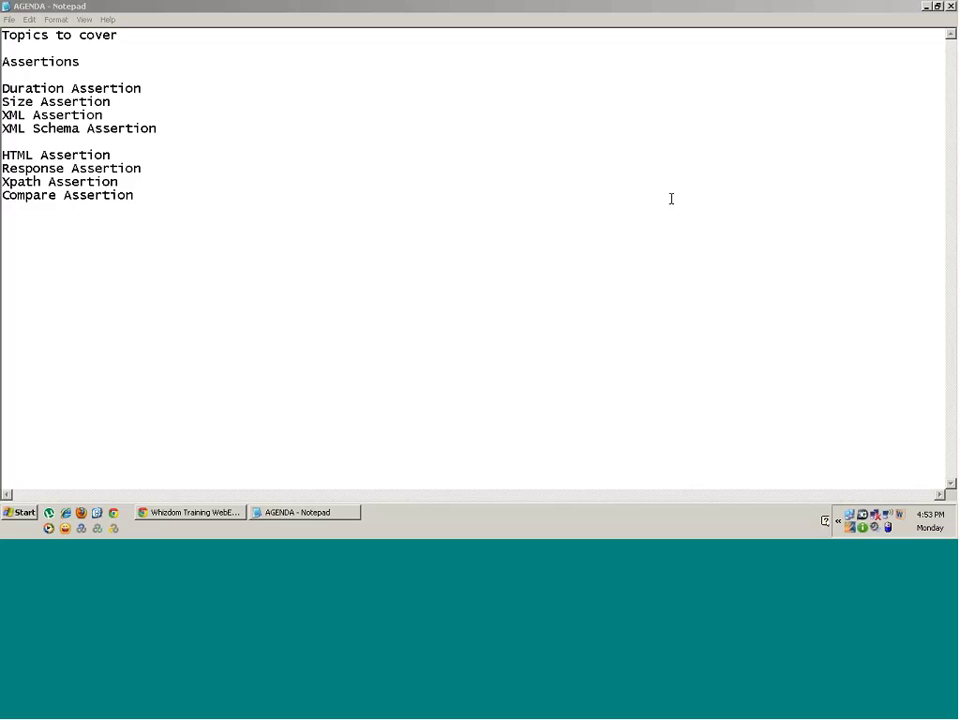
- Launch JMeter from the bin folder of apache-jmeter-2.8 inside the Jmeter download folder and maximize its window
click(95, 513)
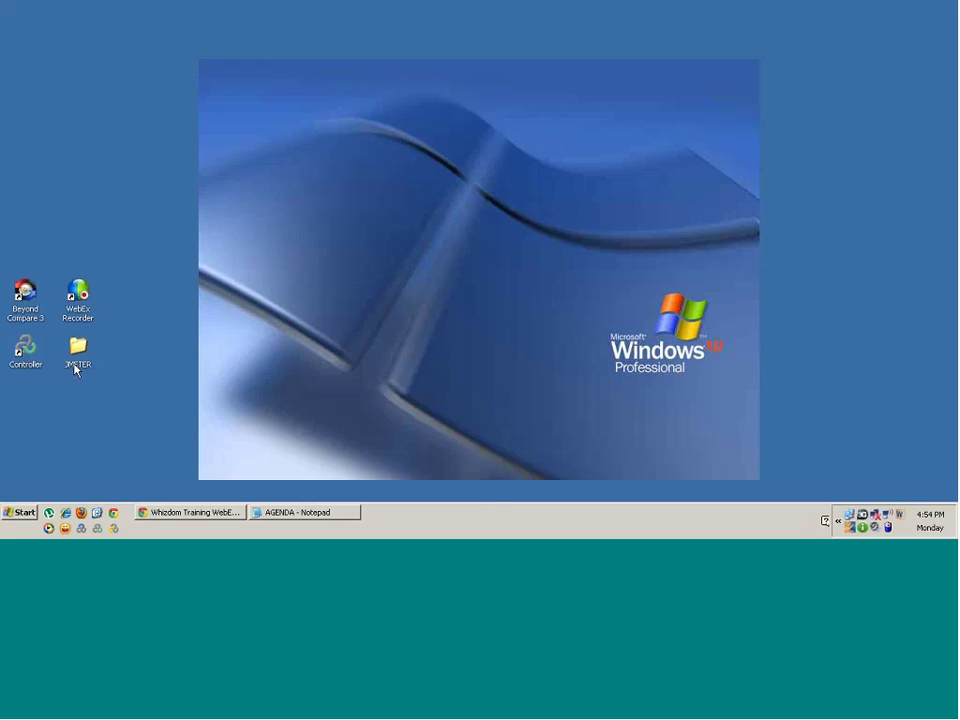
double_click(78, 408)
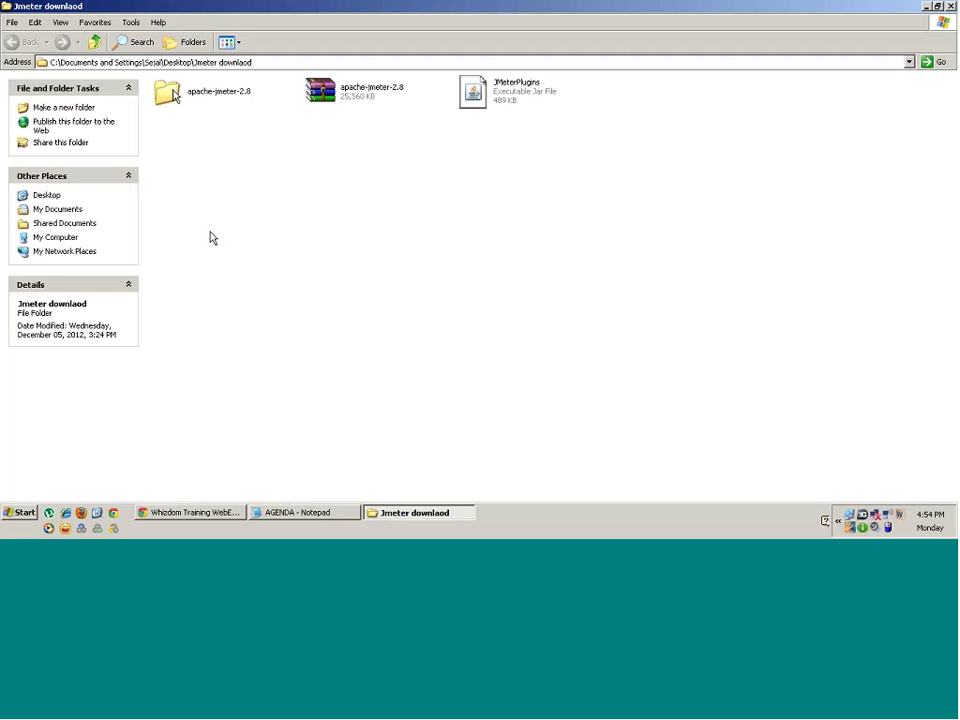
double_click(171, 92)
double_click(176, 90)
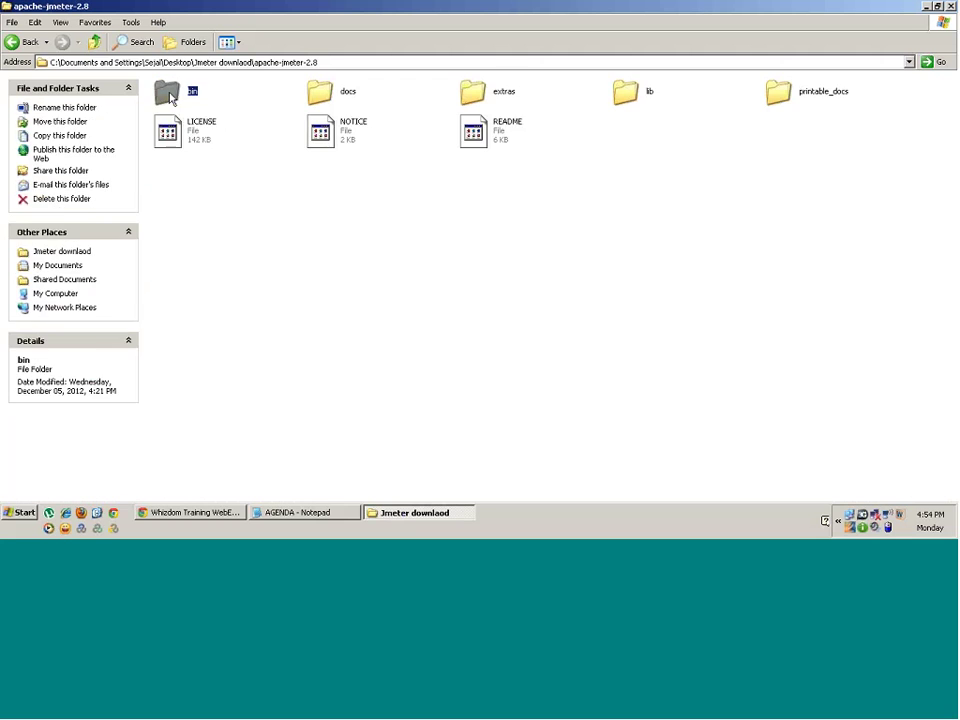
double_click(168, 237)
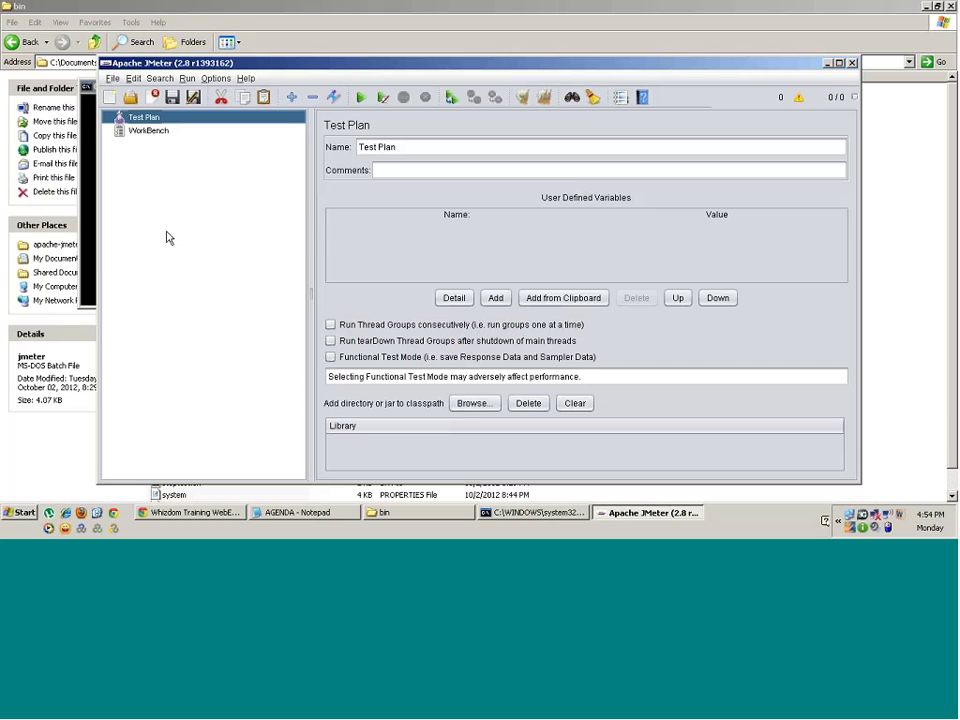
double_click(751, 72)
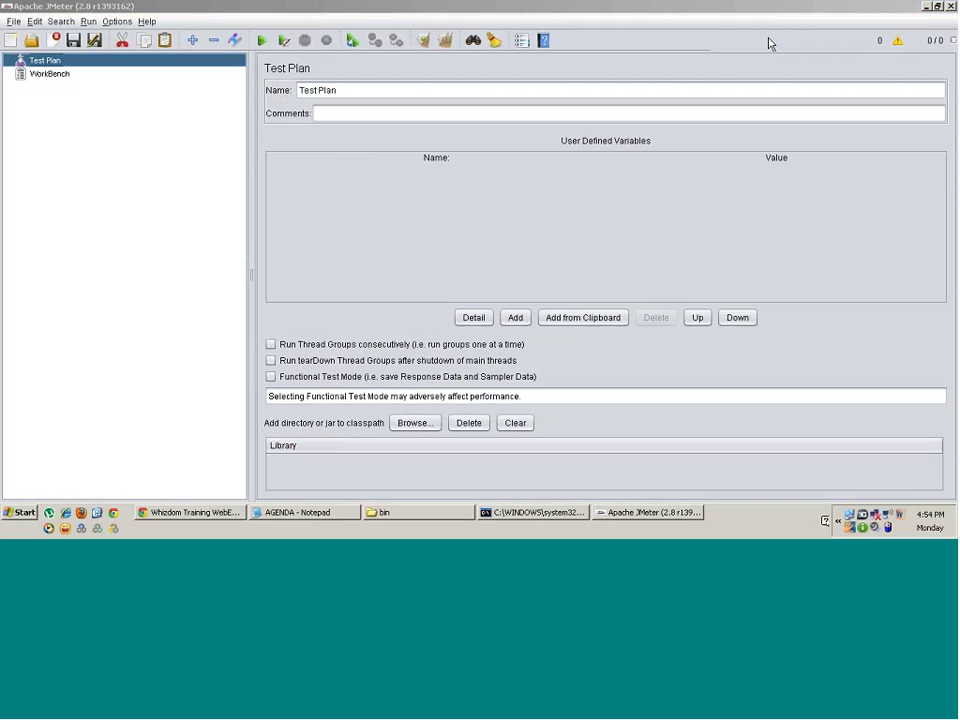
- Add a Thread Group to the Test Plan
right_click(48, 66)
mouse_move(169, 72)
mouse_move(233, 78)
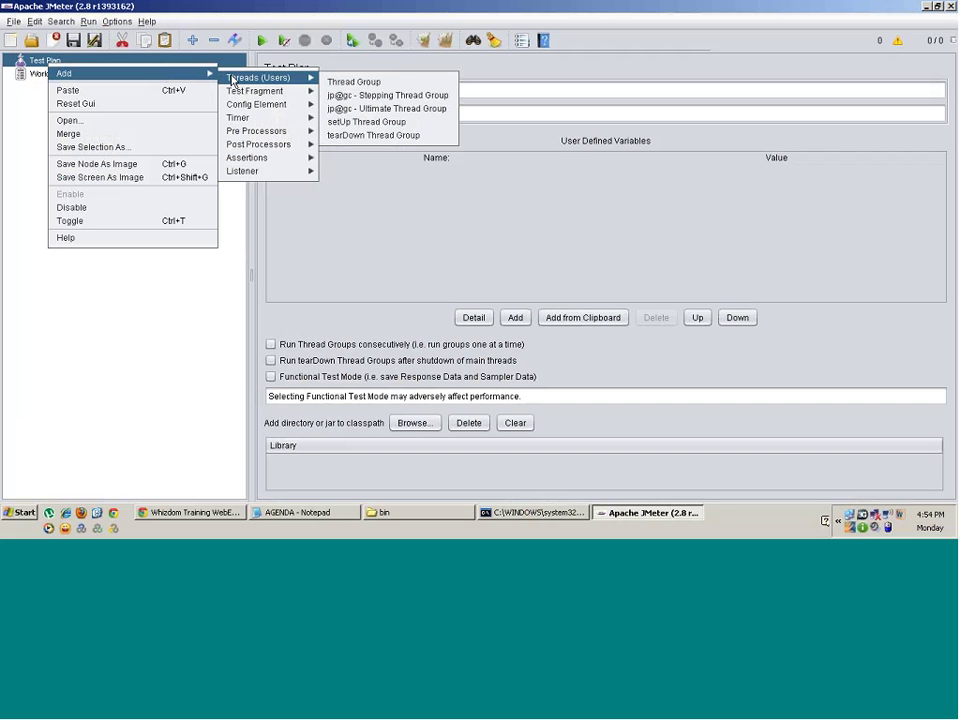
click(353, 83)
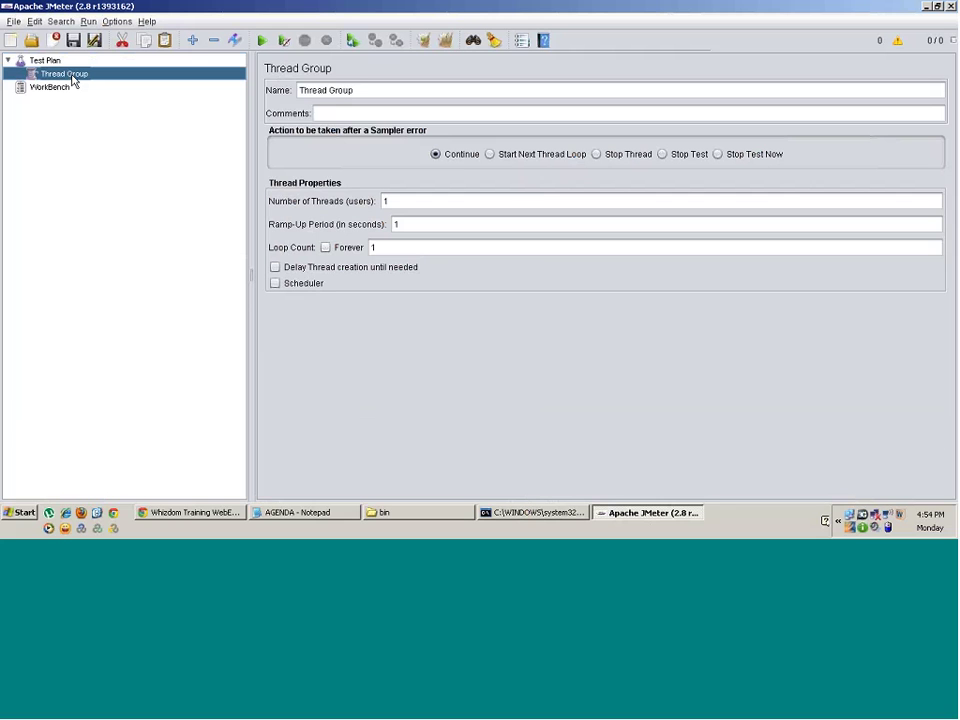
- Add an HTTP Request sampler to the Thread Group
right_click(73, 81)
mouse_move(148, 84)
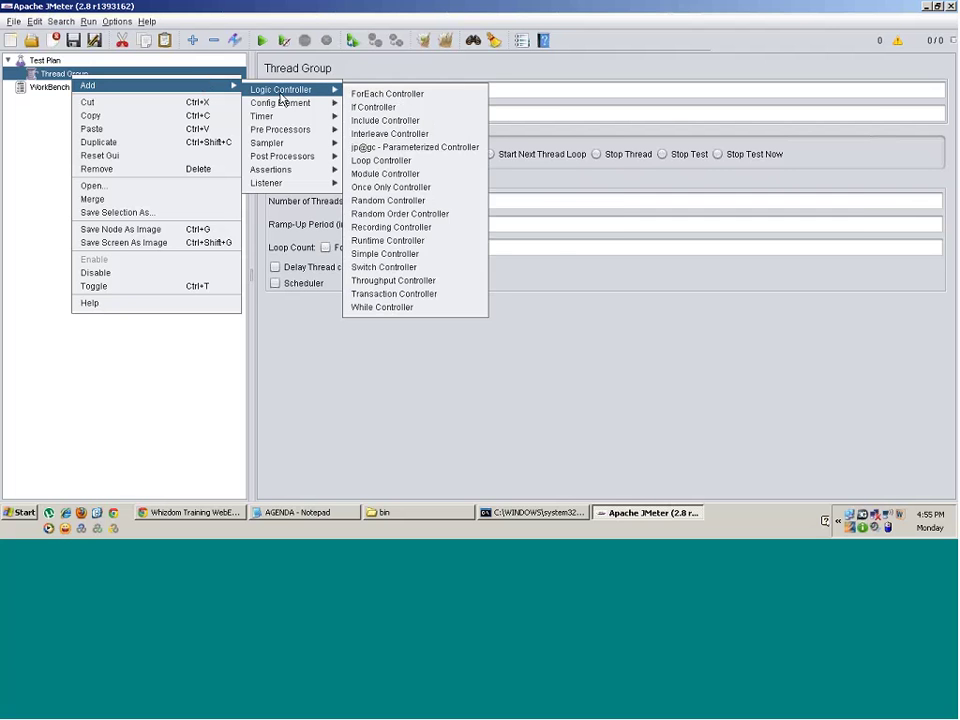
mouse_move(284, 147)
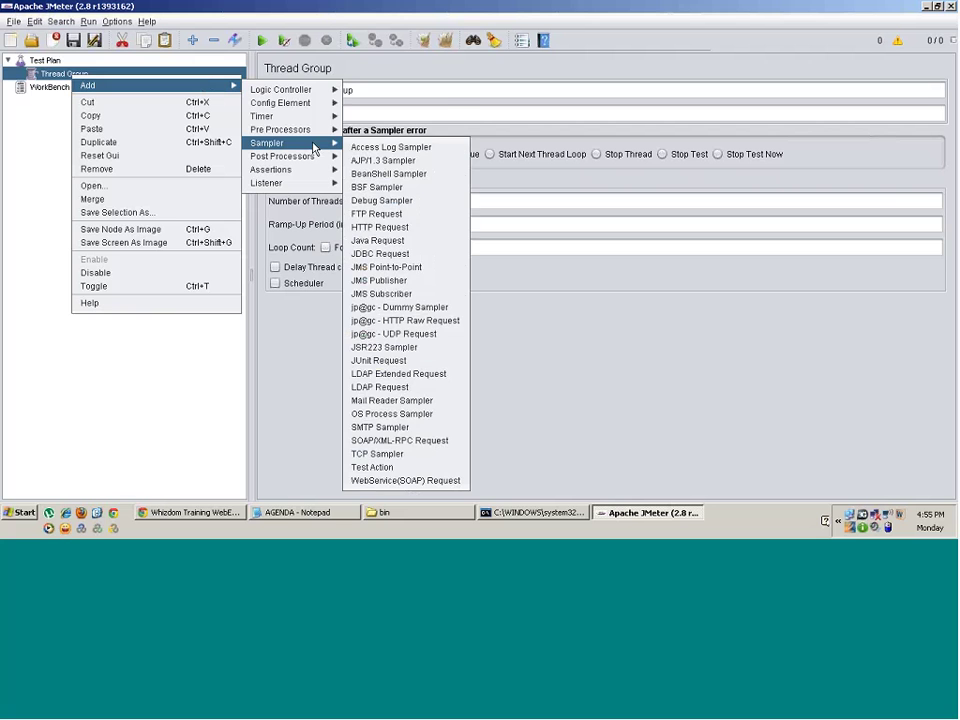
click(380, 227)
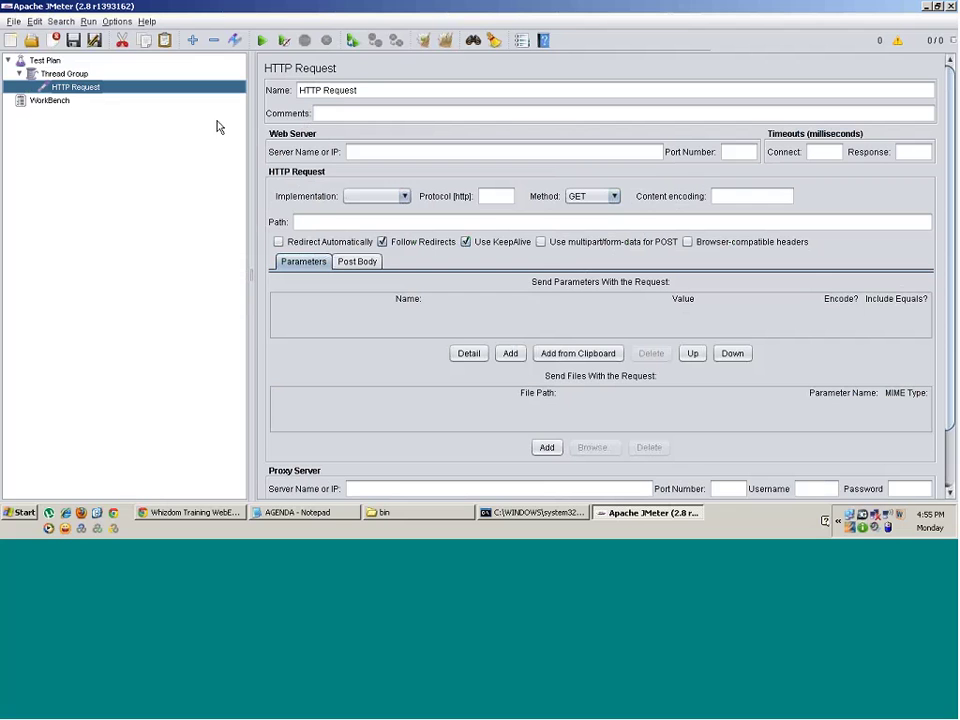
- Rename the HTTP Request sampler as koha
click(371, 90)
key(BackSpace)
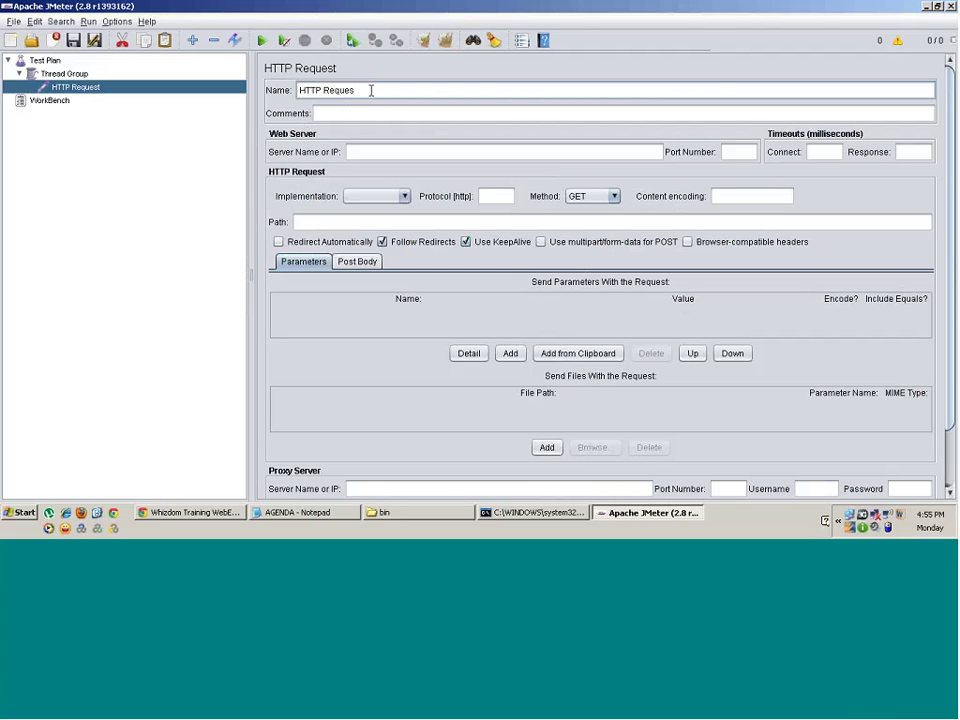
key(BackSpace)
key(BackSpace)
key(BackSpace)
key(BackSpace)
key(BackSpace)
key(BackSpace)
key(BackSpace)
key(BackSpace)
key(BackSpace)
key(BackSpace)
key(BackSpace)
text(koha)
- Set the koha request's server name to koha.com and its path to /
click(367, 153)
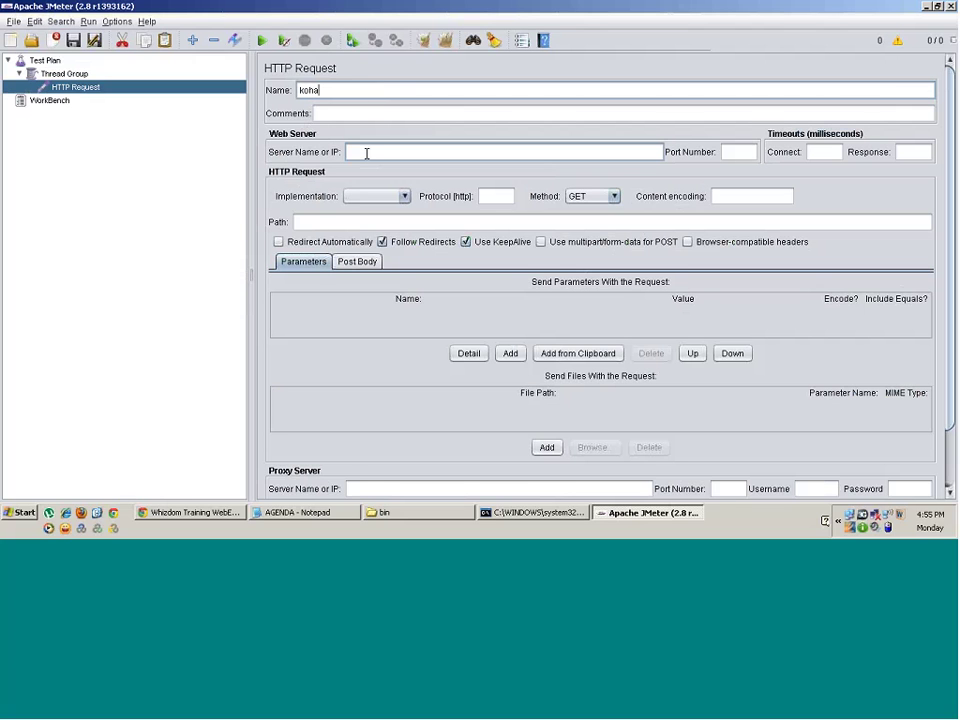
text(koha.co)
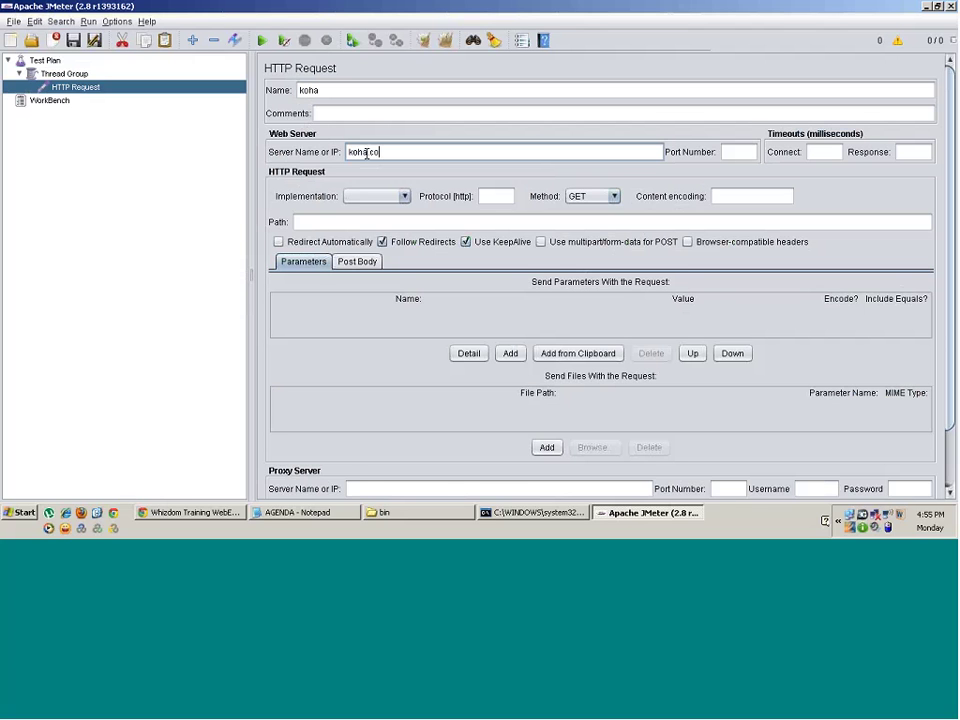
text(m)
click(327, 220)
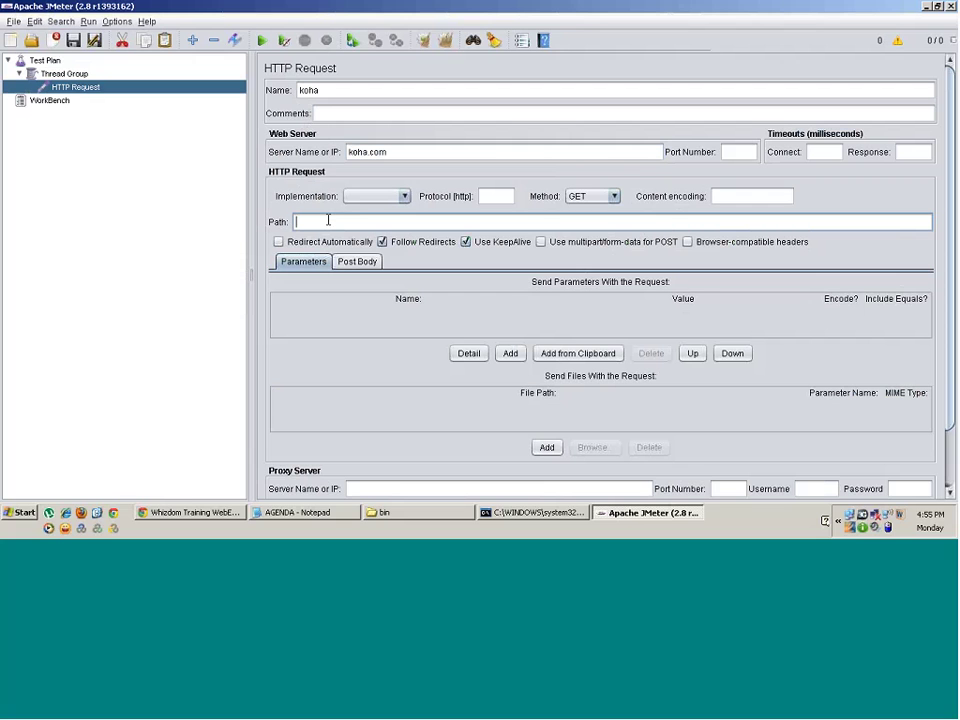
text(/)
right_click(74, 89)
drag(74, 88, 70, 78)
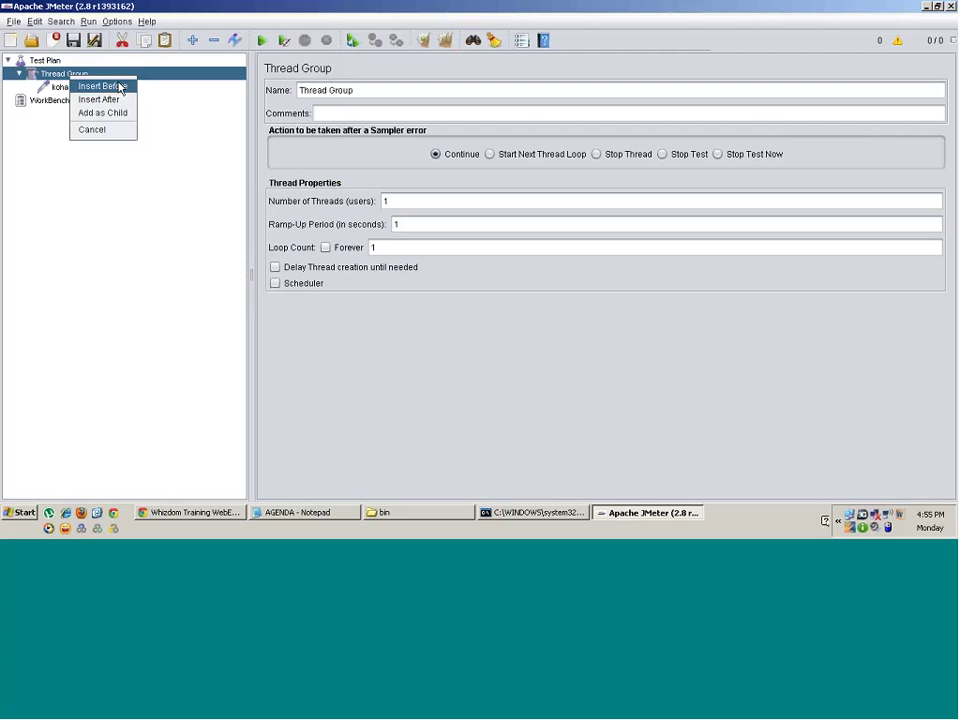
key(Escape)
- Add a Duration Assertion to the Thread Group and set its duration to 1000 milliseconds
right_click(66, 75)
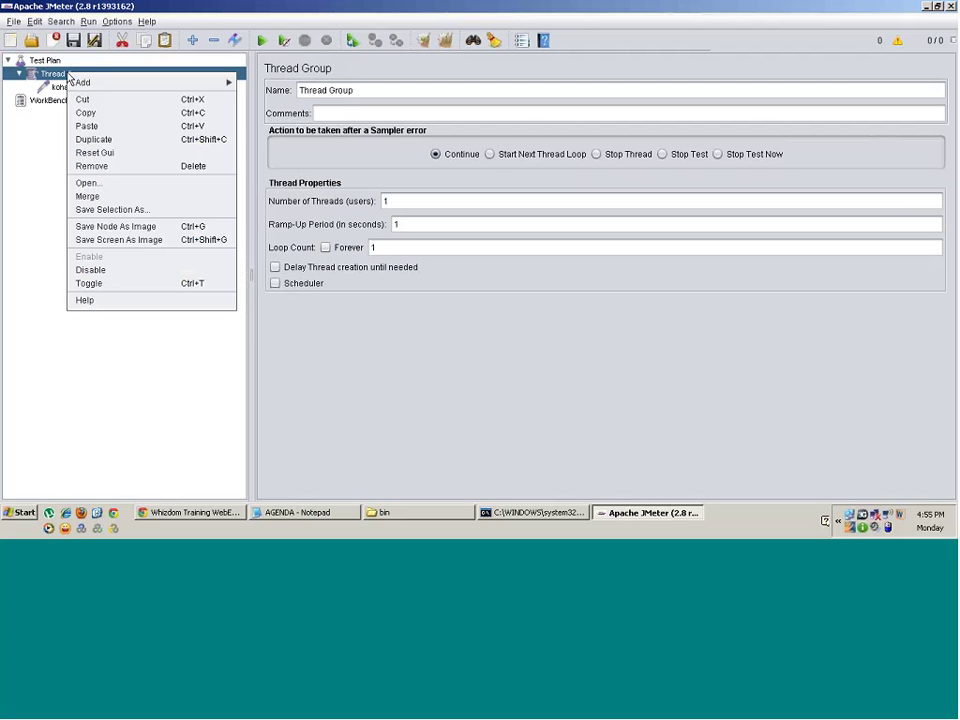
mouse_move(120, 84)
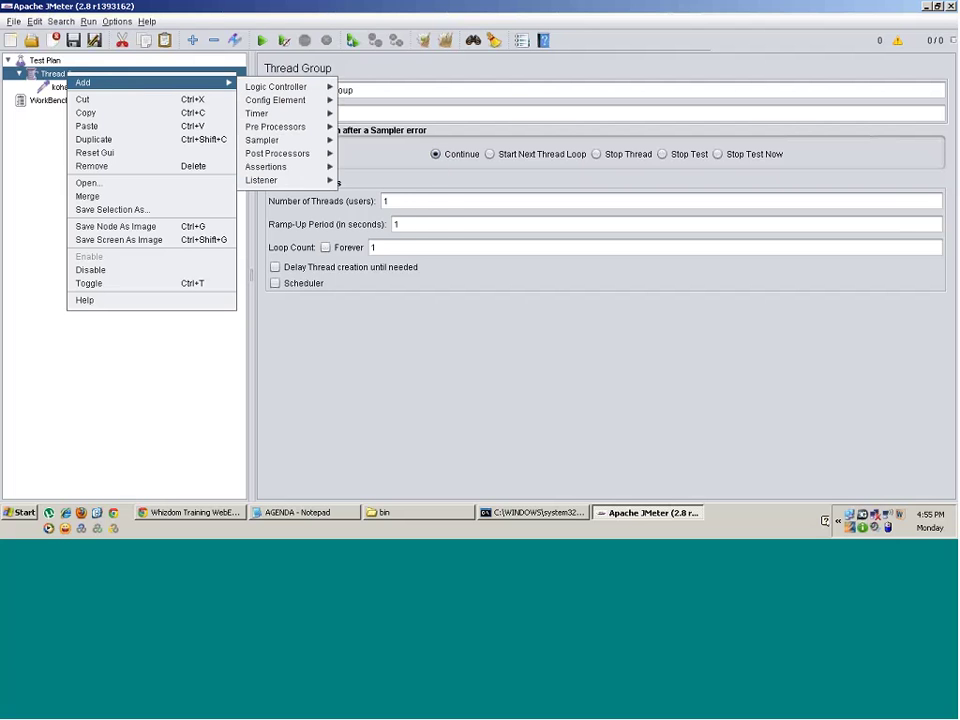
mouse_move(293, 172)
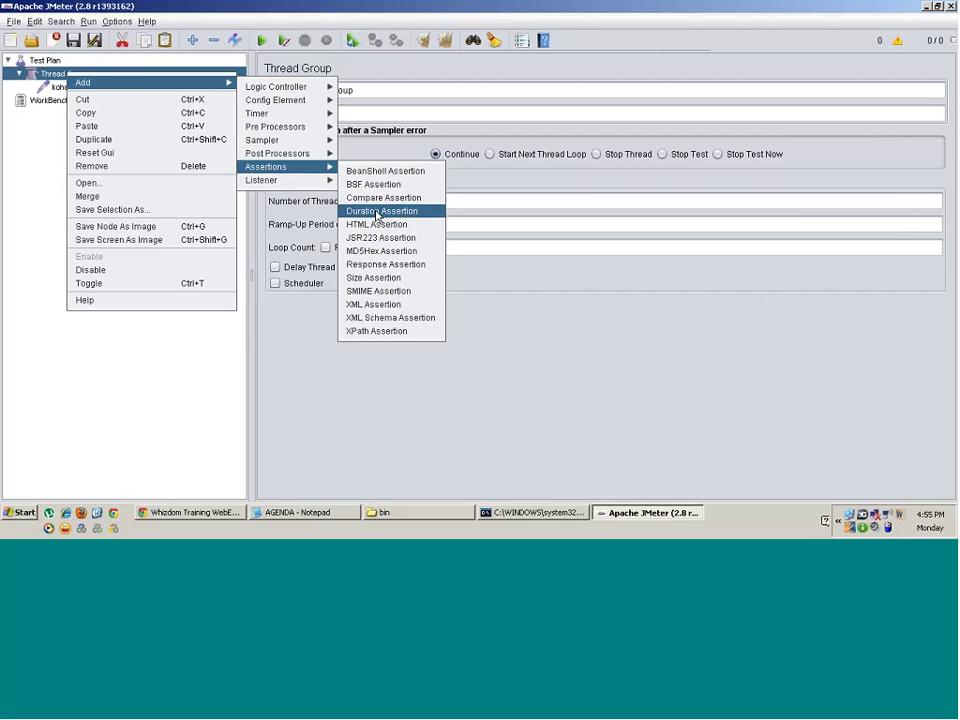
click(377, 214)
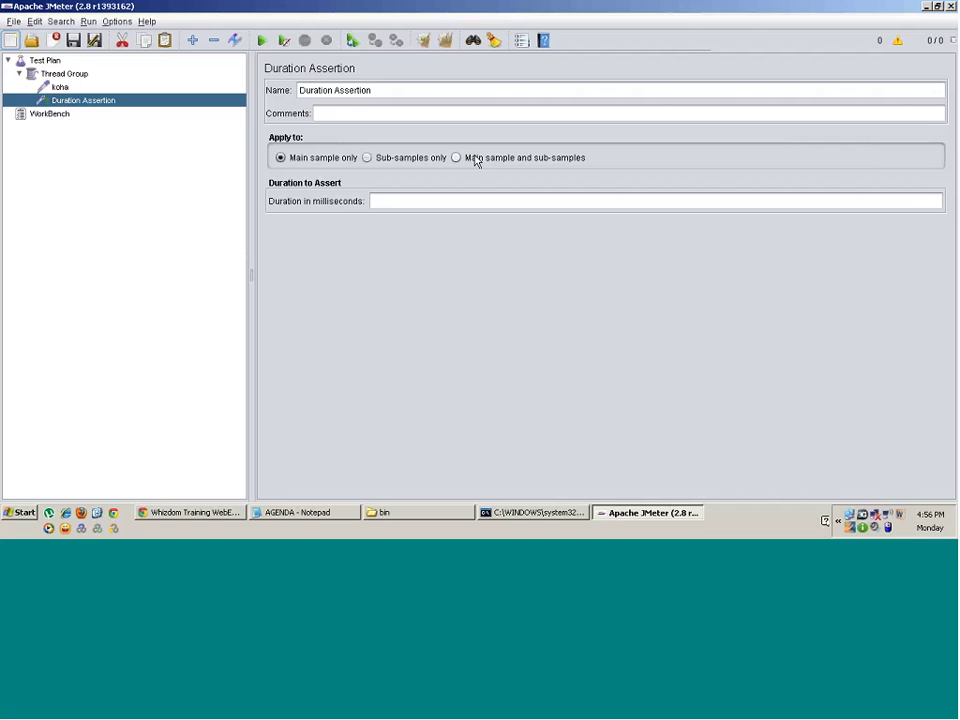
click(385, 201)
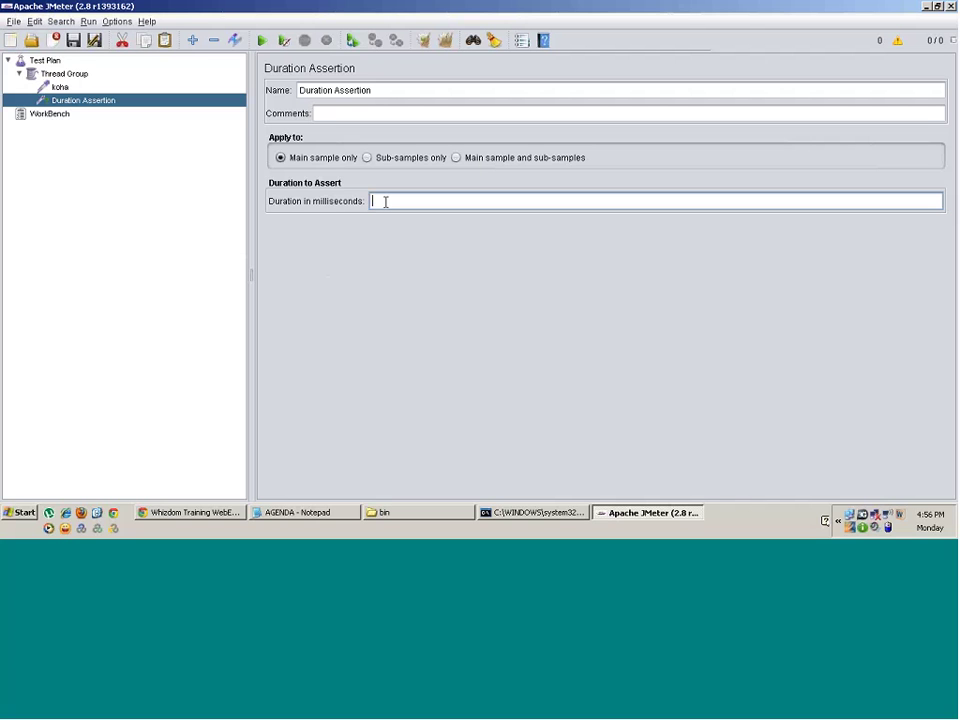
text(1000)
- Copy the koha request and paste the duplicate into the Thread Group
click(57, 89)
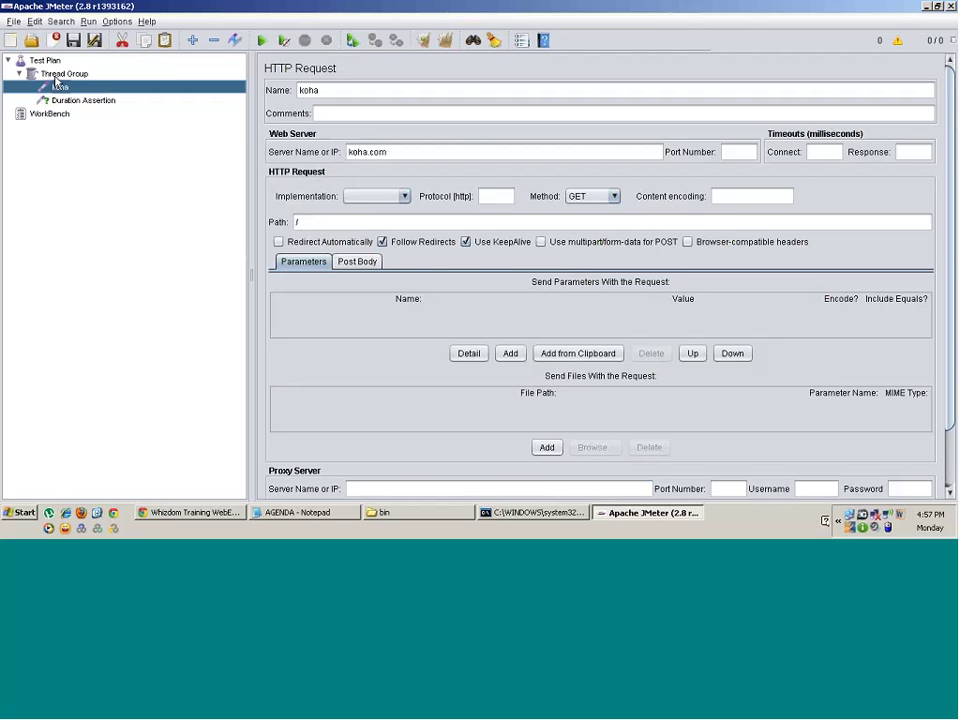
click(58, 74)
key(ctrl+v)
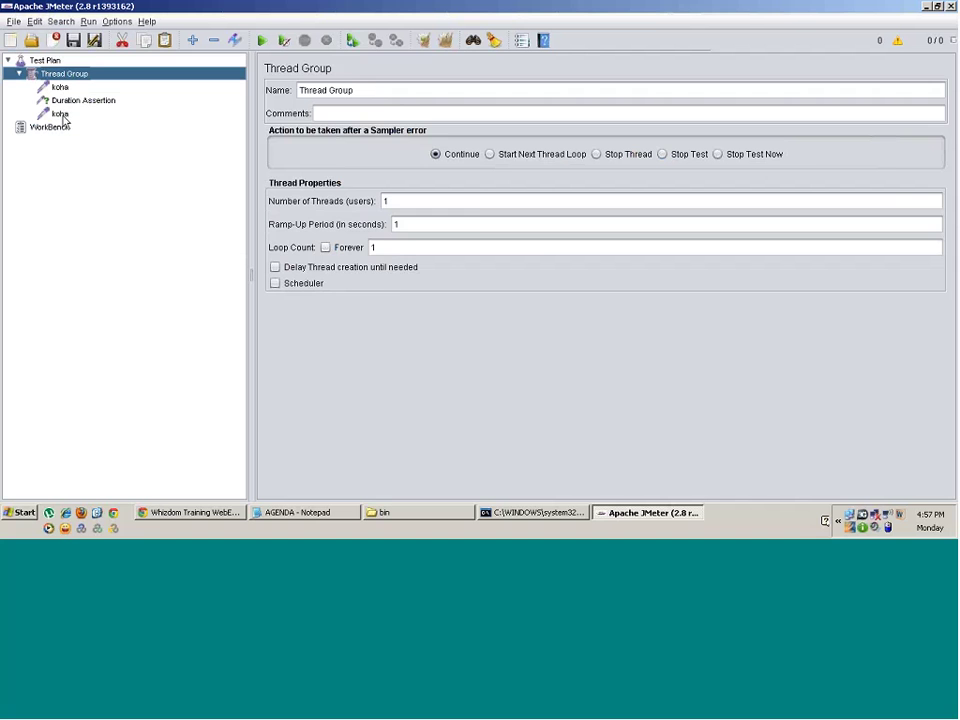
- Rename the duplicated request as koha - teams and set its path to /teams
click(60, 114)
click(368, 93)
text(-)
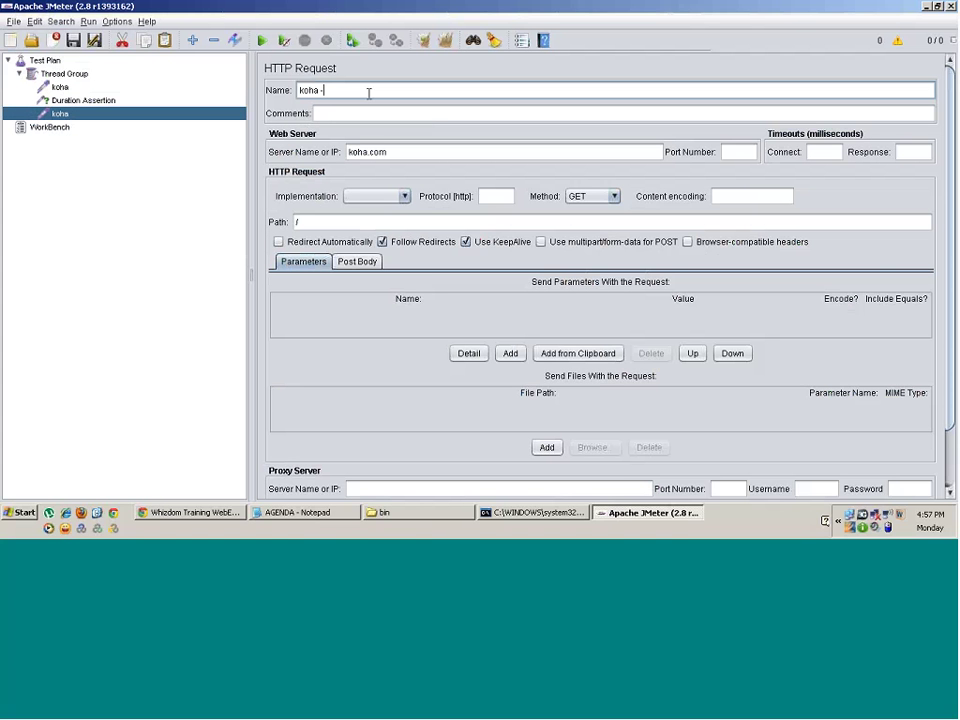
text( teams)
click(340, 222)
text(team)
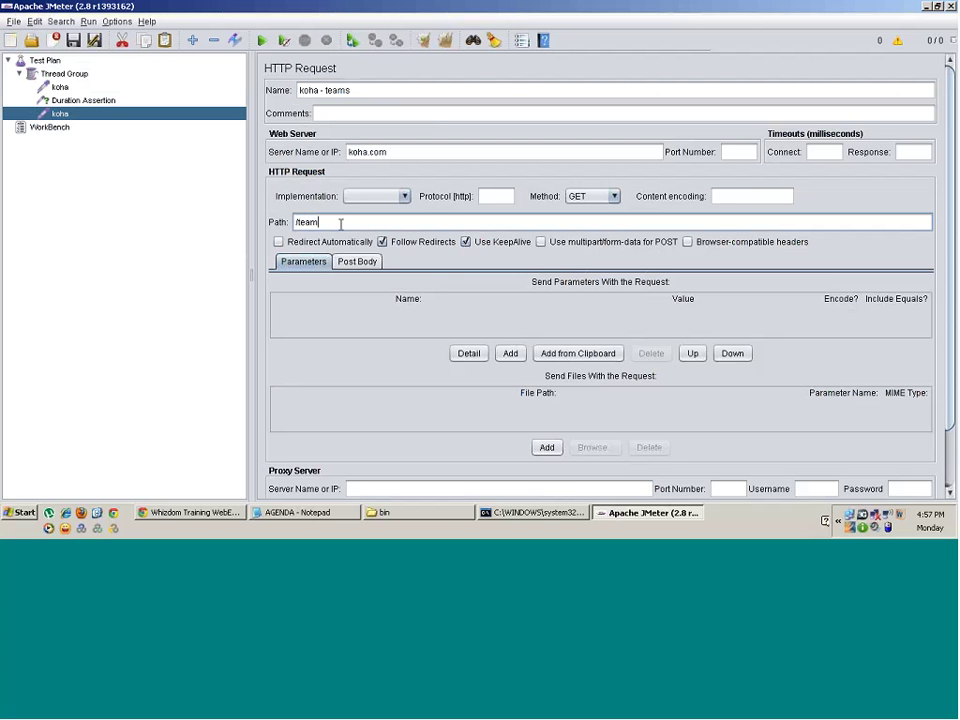
- Move the Duration Assertion after the koha - teams request in the test plan tree
click(66, 99)
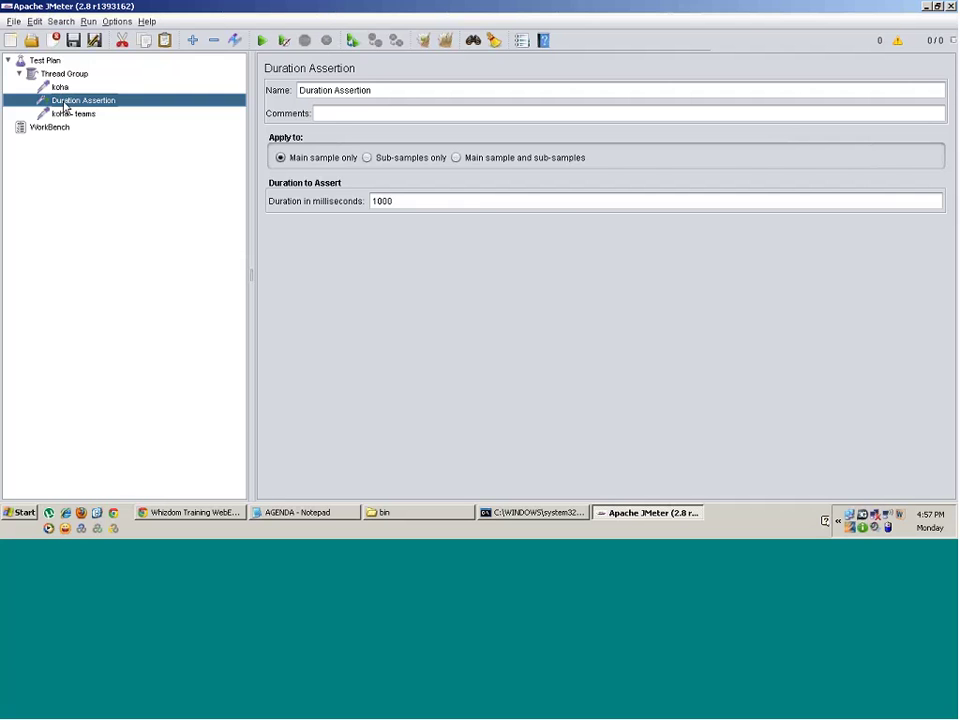
drag(65, 104, 63, 114)
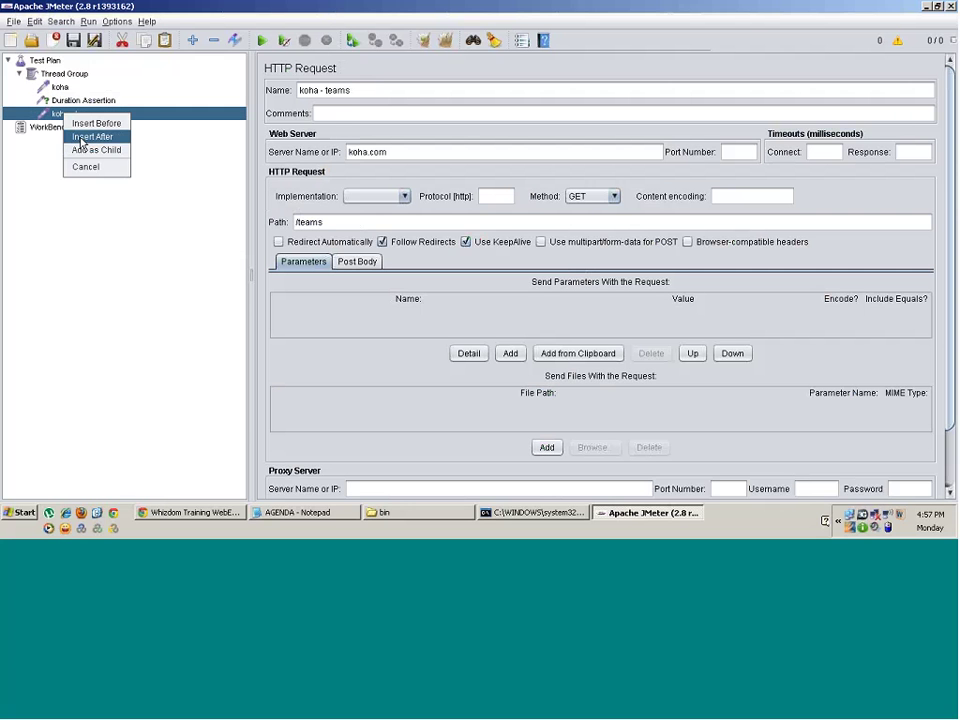
click(80, 138)
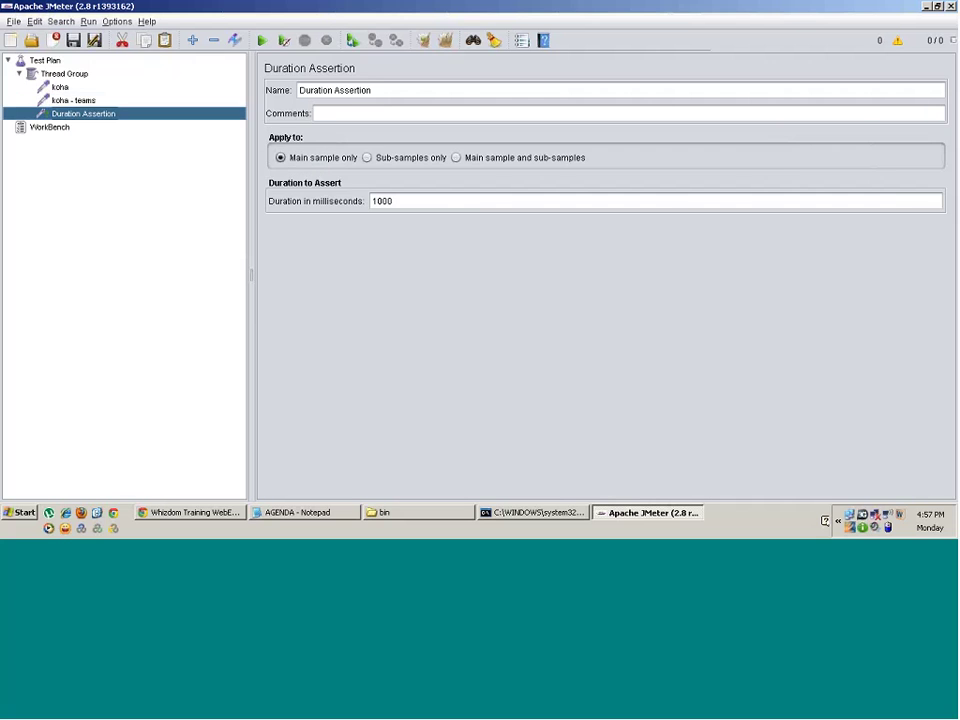
click(61, 89)
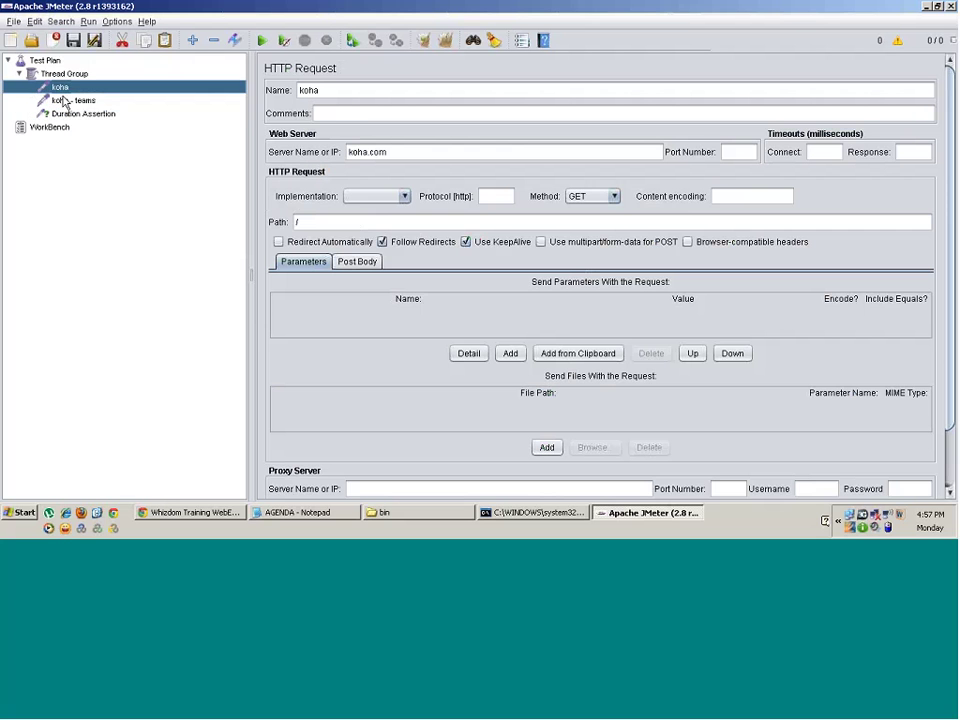
click(64, 101)
click(76, 115)
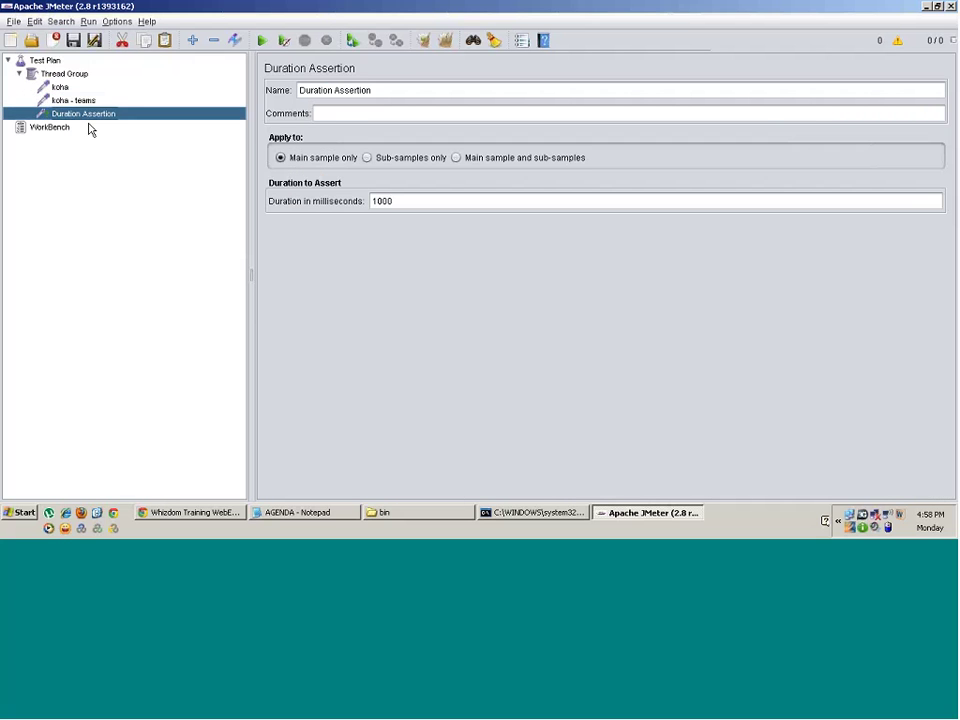
- Add a View Results Tree listener to the Thread Group
click(64, 75)
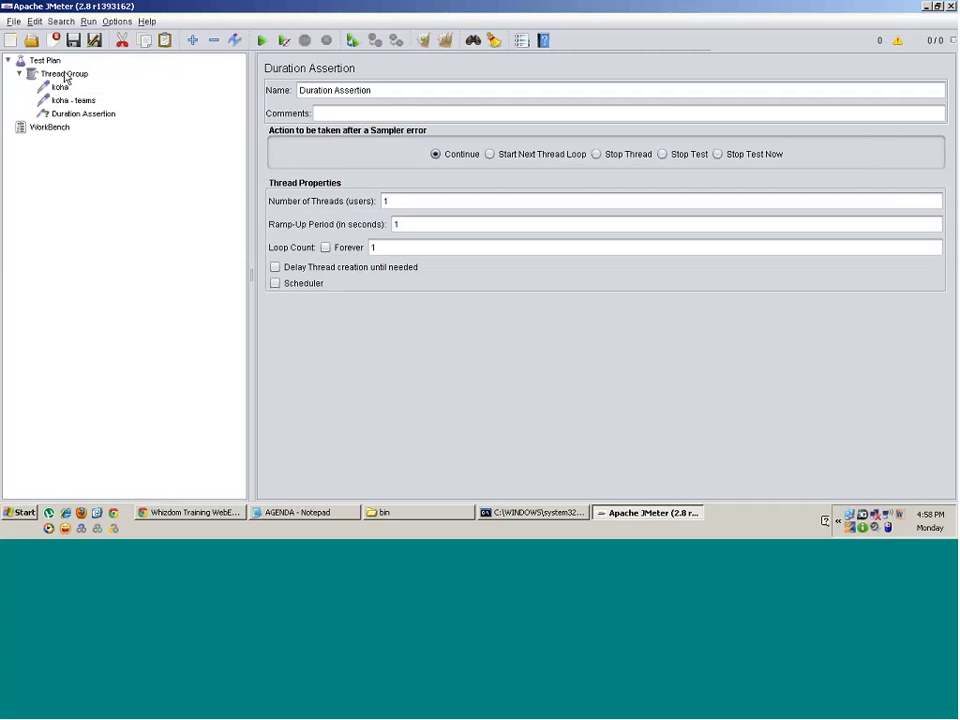
right_click(65, 77)
mouse_move(177, 87)
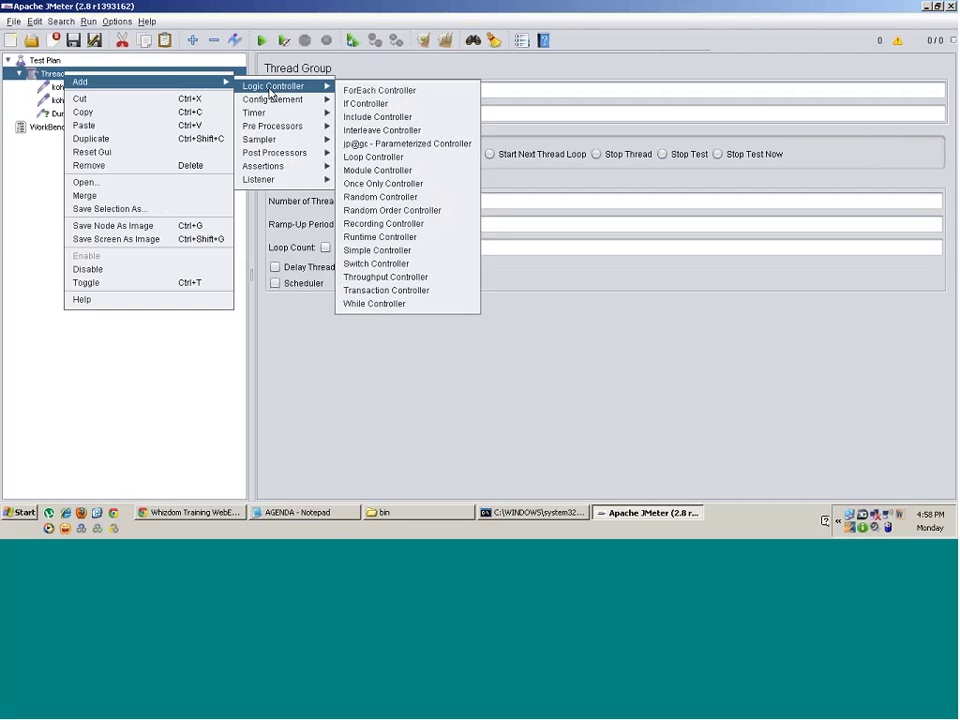
mouse_move(290, 179)
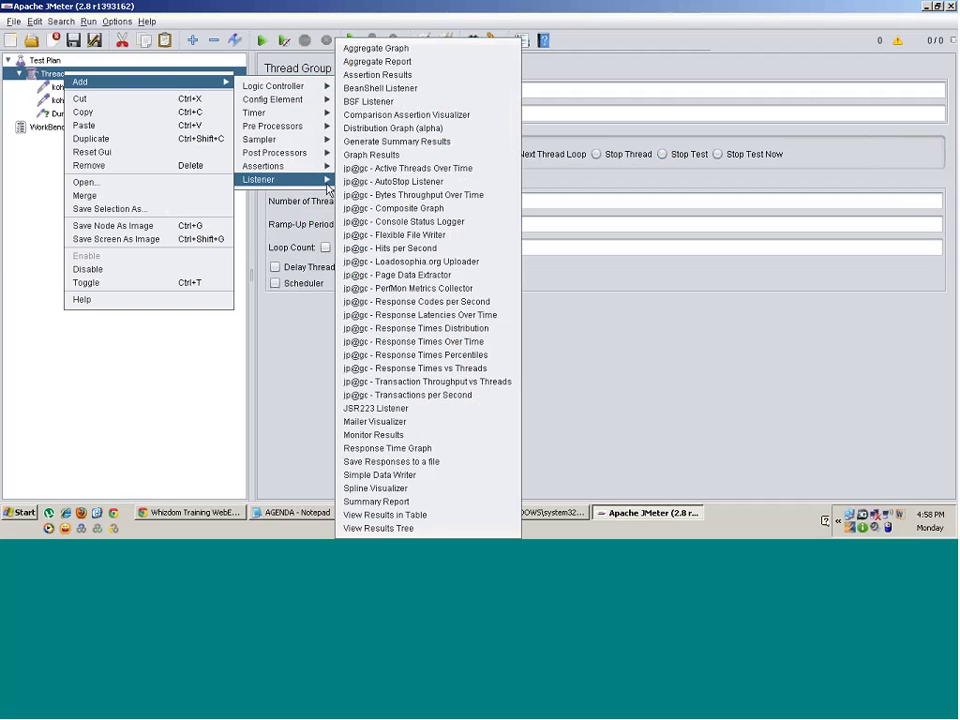
click(424, 529)
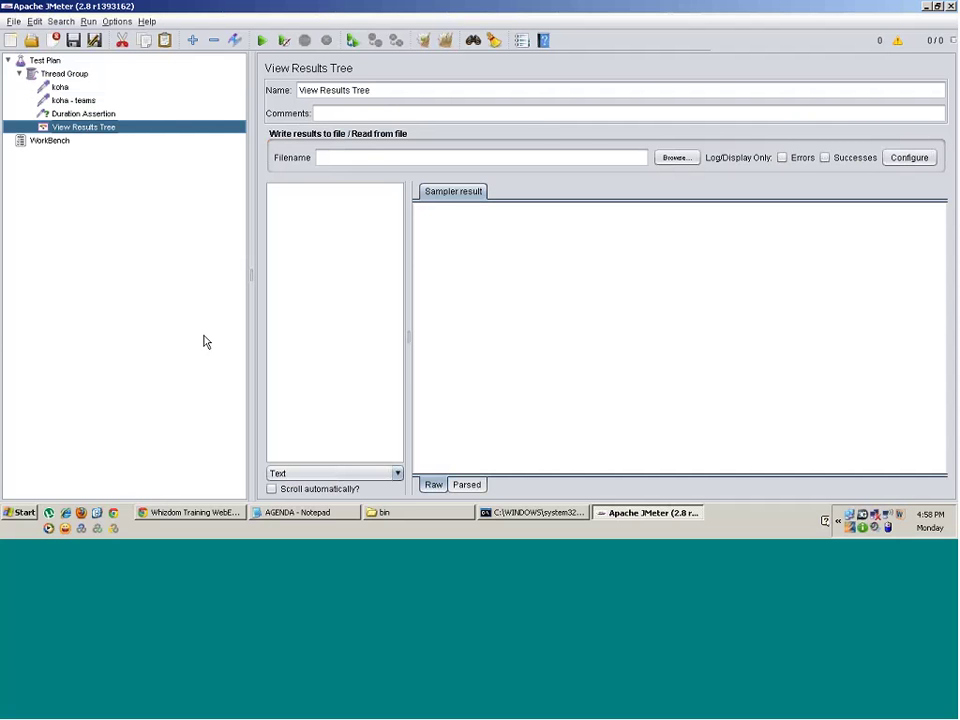
- Add an Assertion Results listener to the Thread Group
right_click(68, 75)
mouse_move(158, 86)
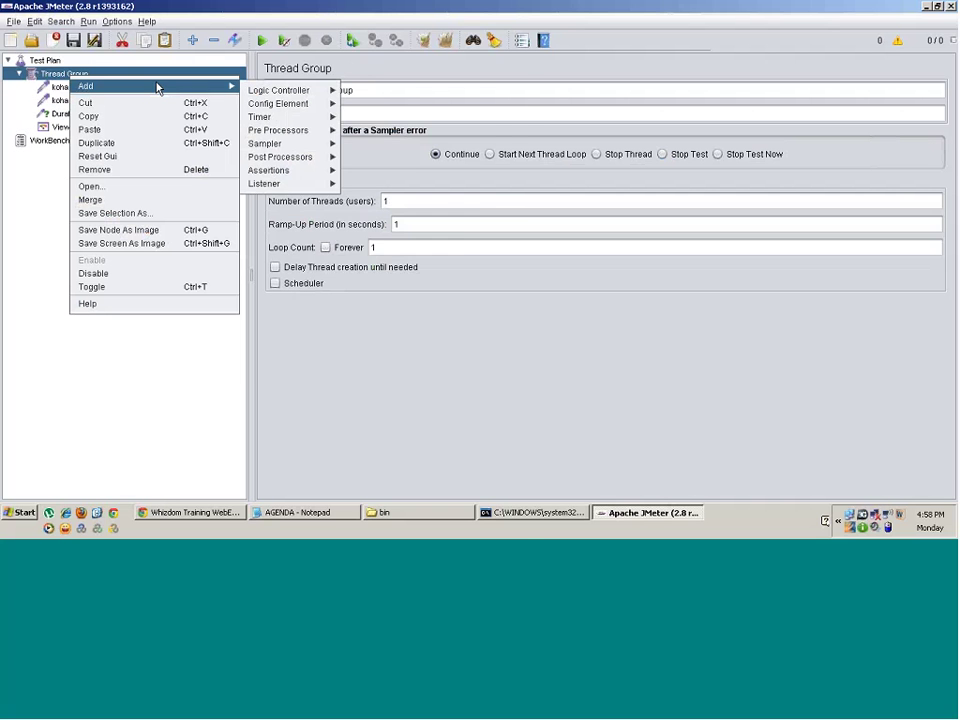
mouse_move(303, 187)
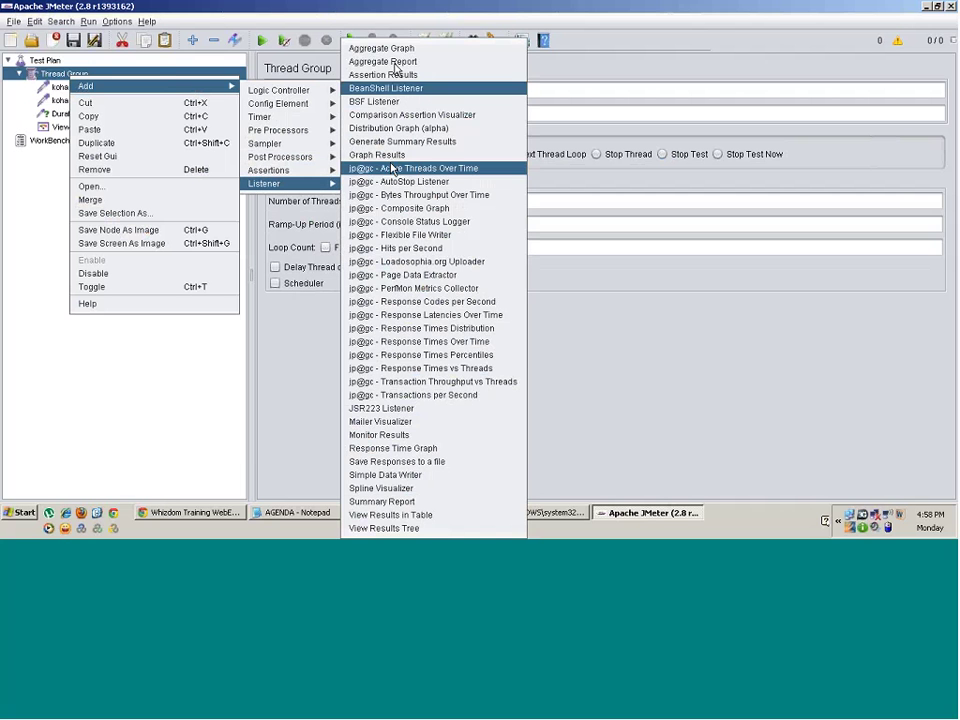
click(397, 79)
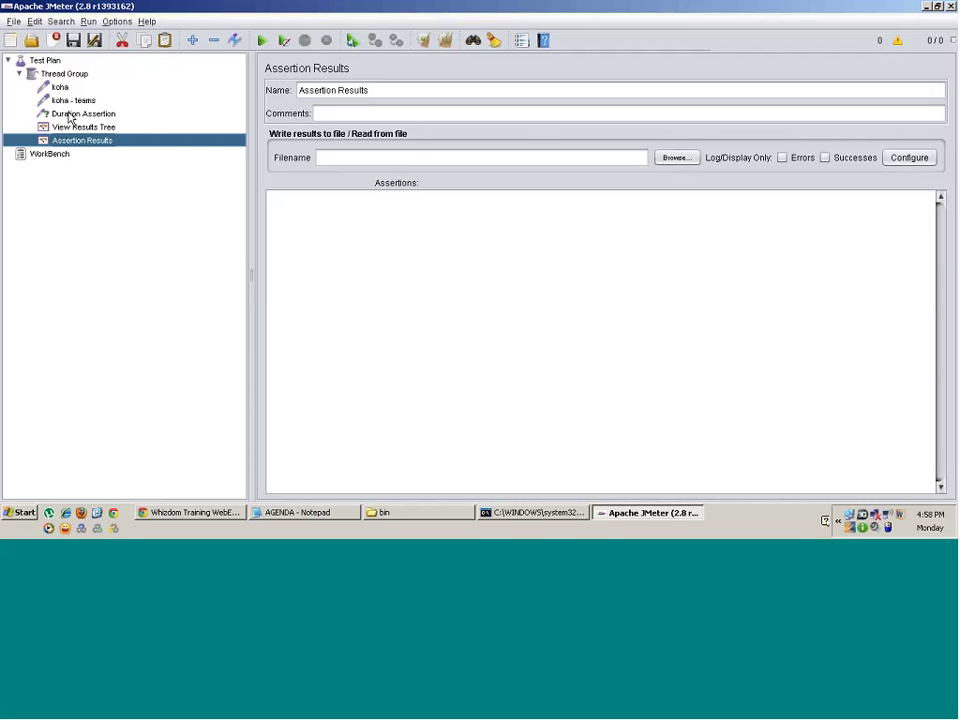
- Save the test plan as koha - teams.jmx in the JMeter scripts folder on the Desktop
click(70, 116)
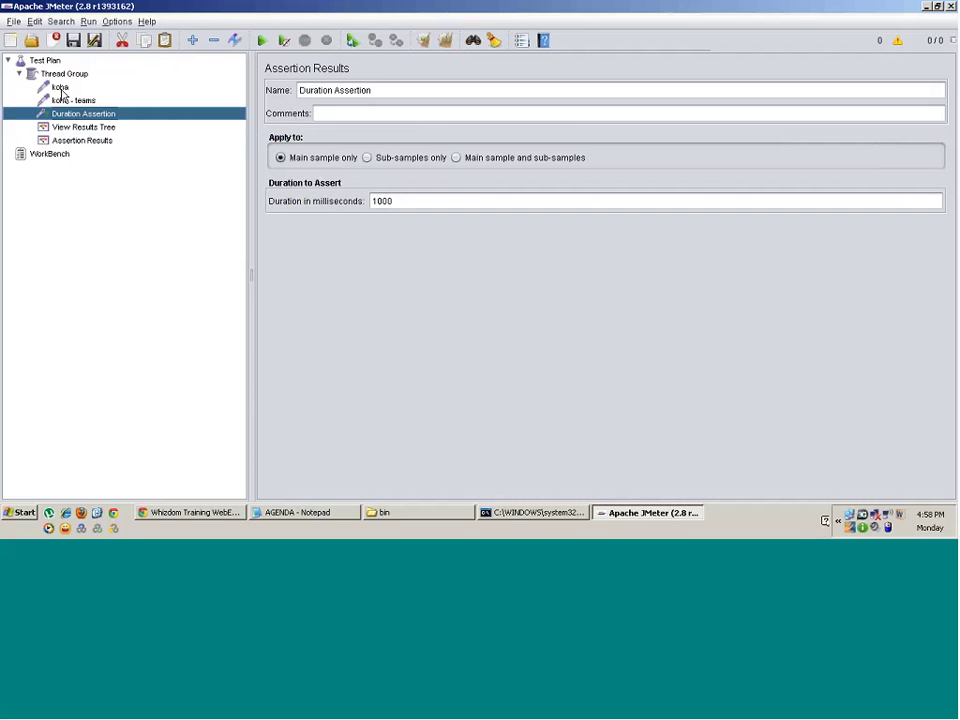
click(60, 88)
click(62, 100)
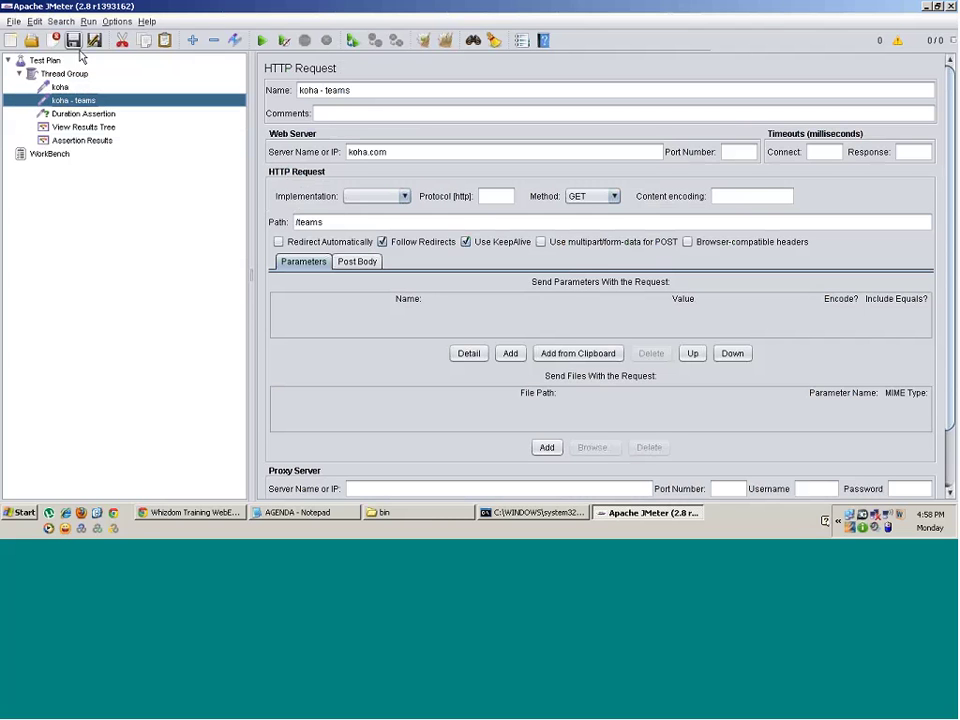
click(78, 48)
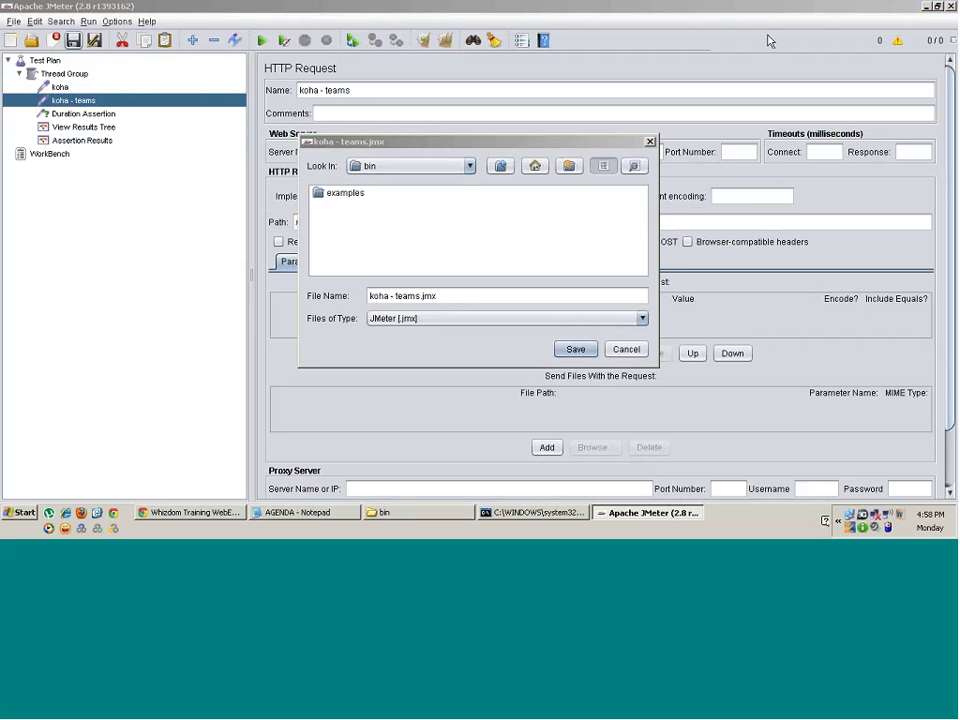
click(471, 168)
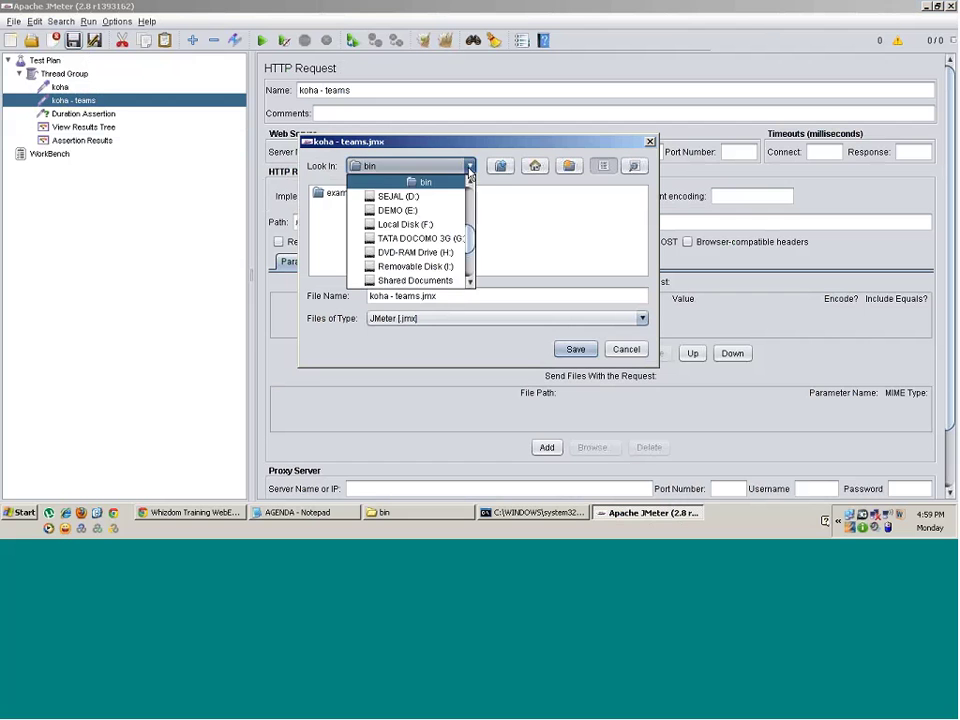
scroll(407, 230, up, 4)
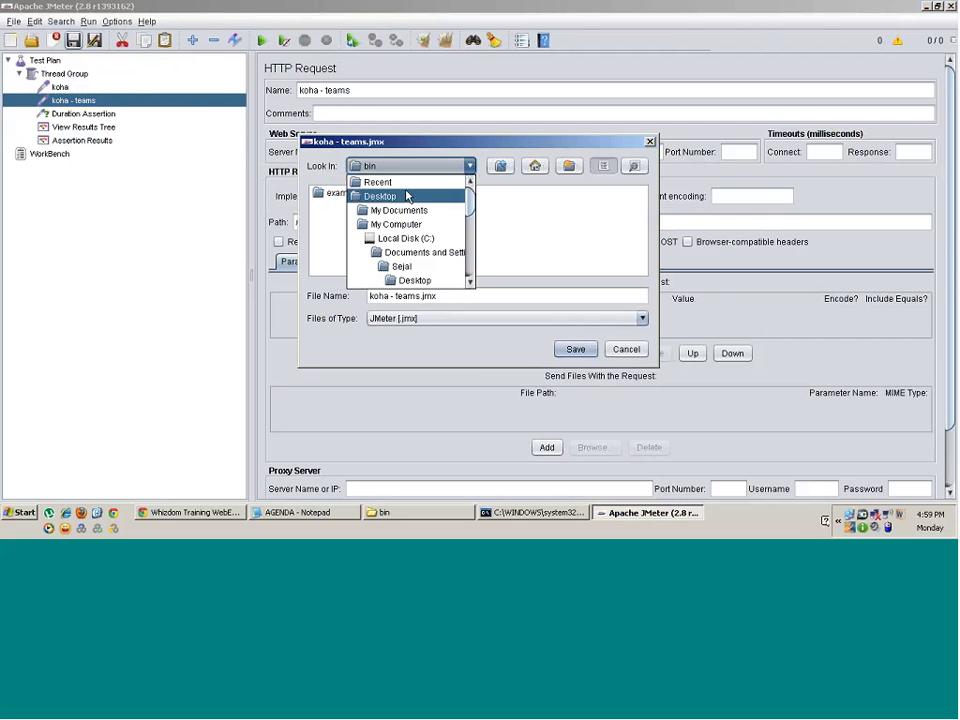
click(407, 197)
click(353, 265)
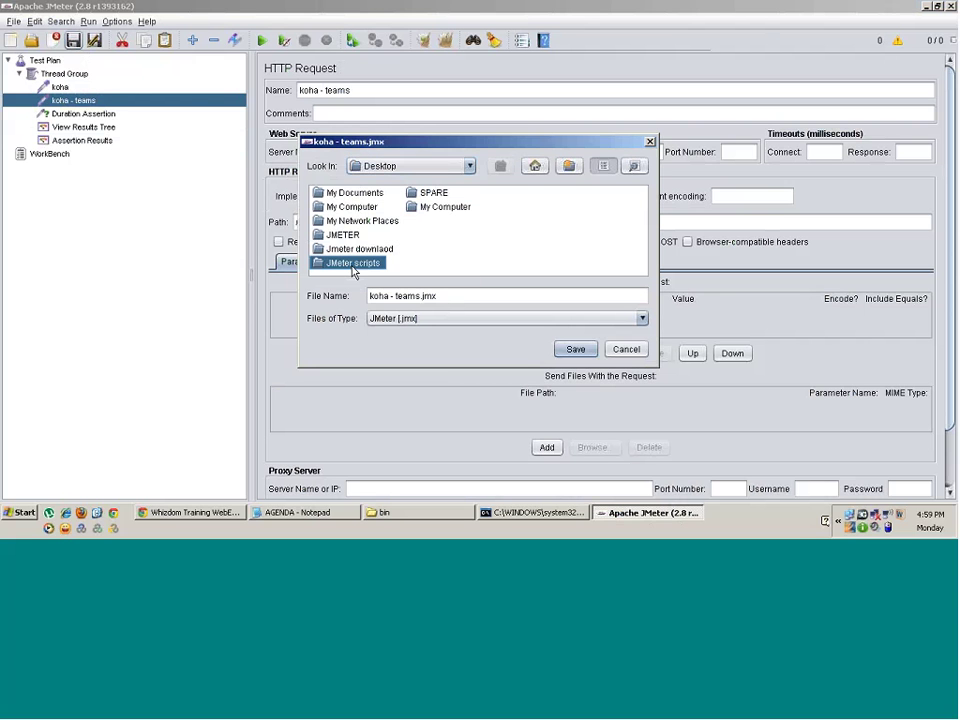
double_click(333, 264)
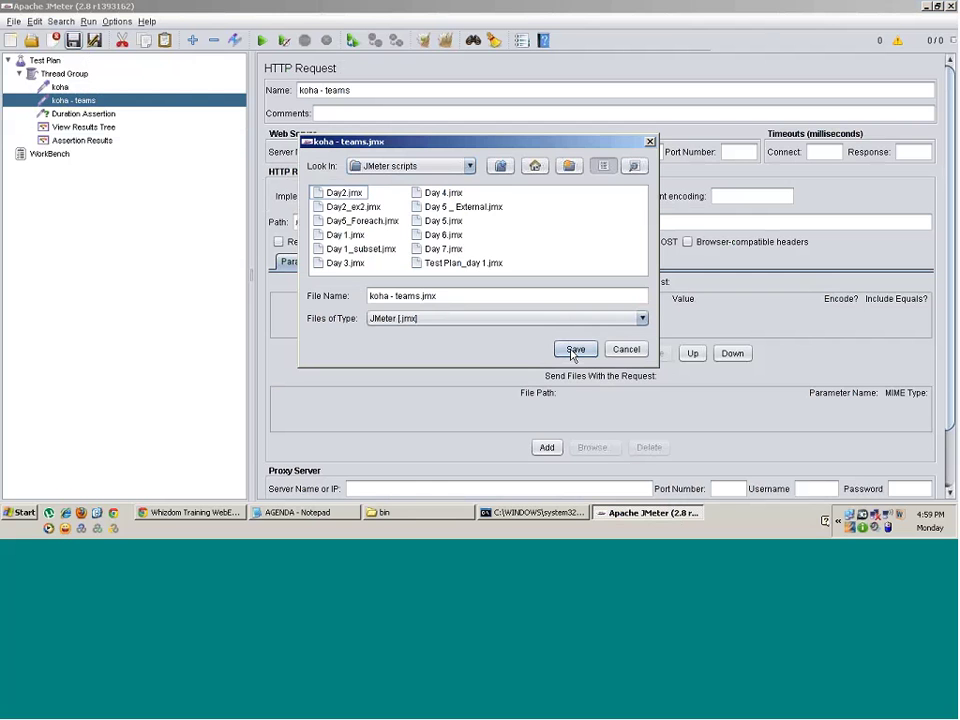
click(575, 350)
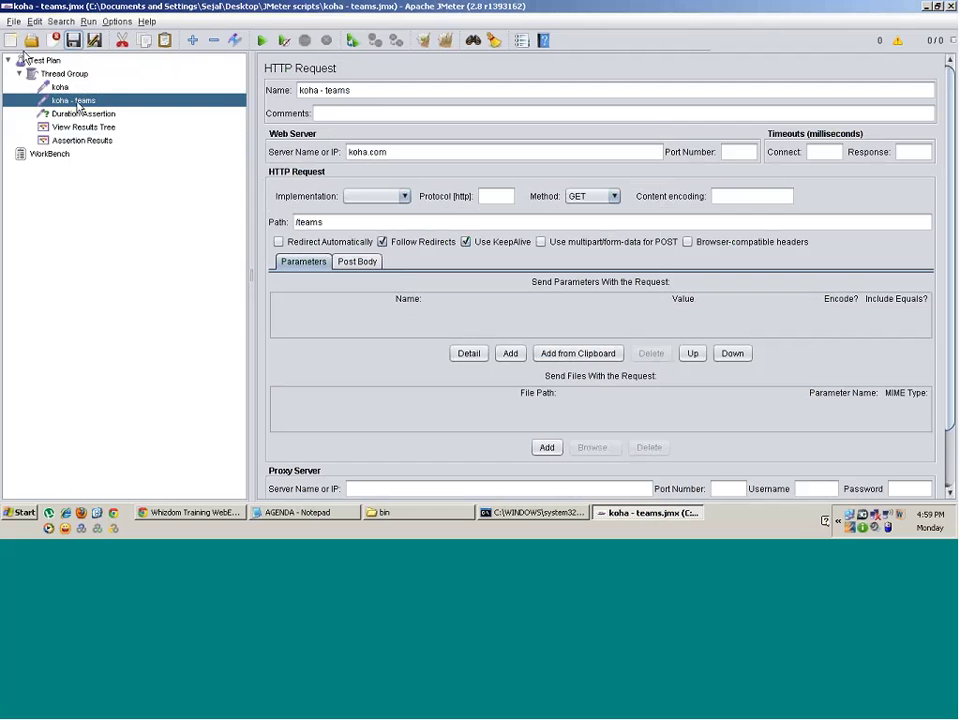
- Save the test plan under the new name Day 8.jmx in the JMeter scripts folder
click(14, 21)
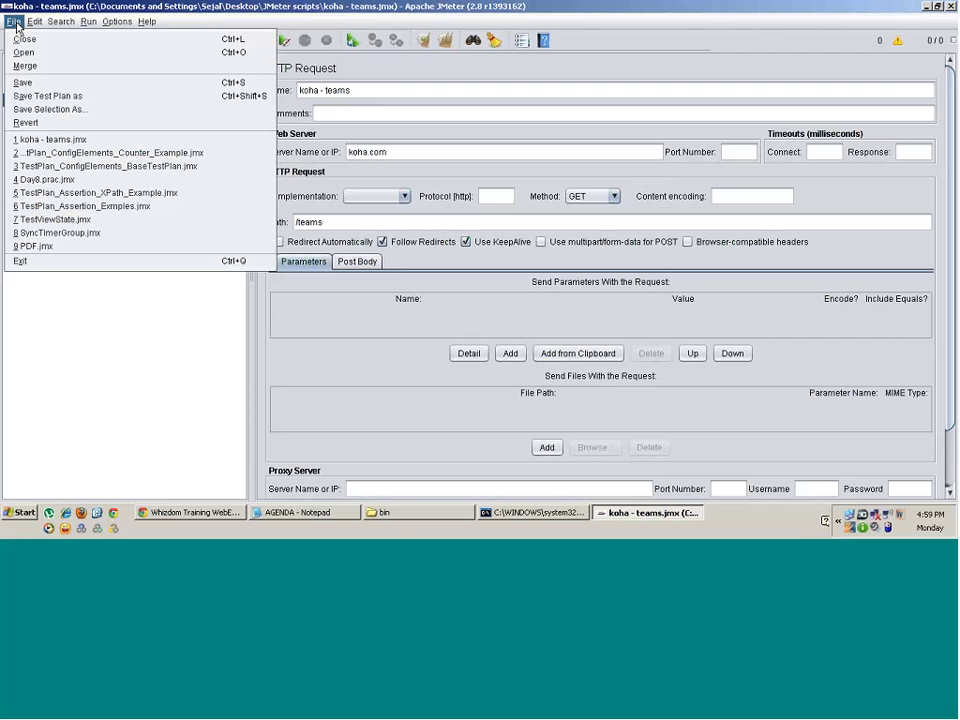
key(Escape)
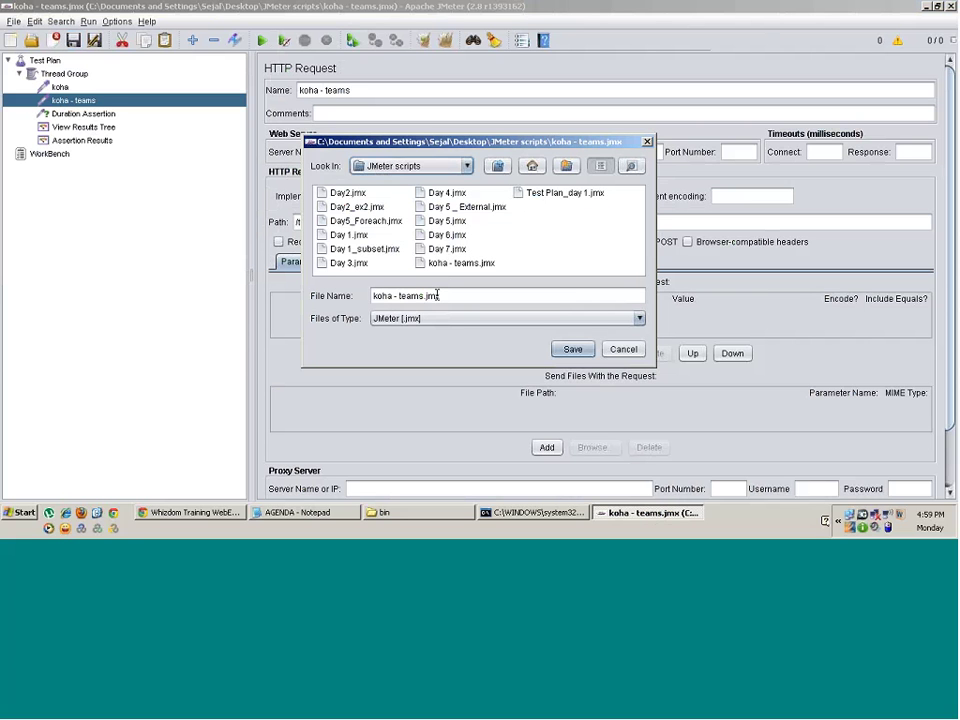
click(424, 295)
key(BackSpace)
key(BackSpace)
key(BackSpace)
key(BackSpace)
key(BackSpace)
key(BackSpace)
key(BackSpace)
key(BackSpace)
key(BackSpace)
key(BackSpace)
key(BackSpace)
key(BackSpace)
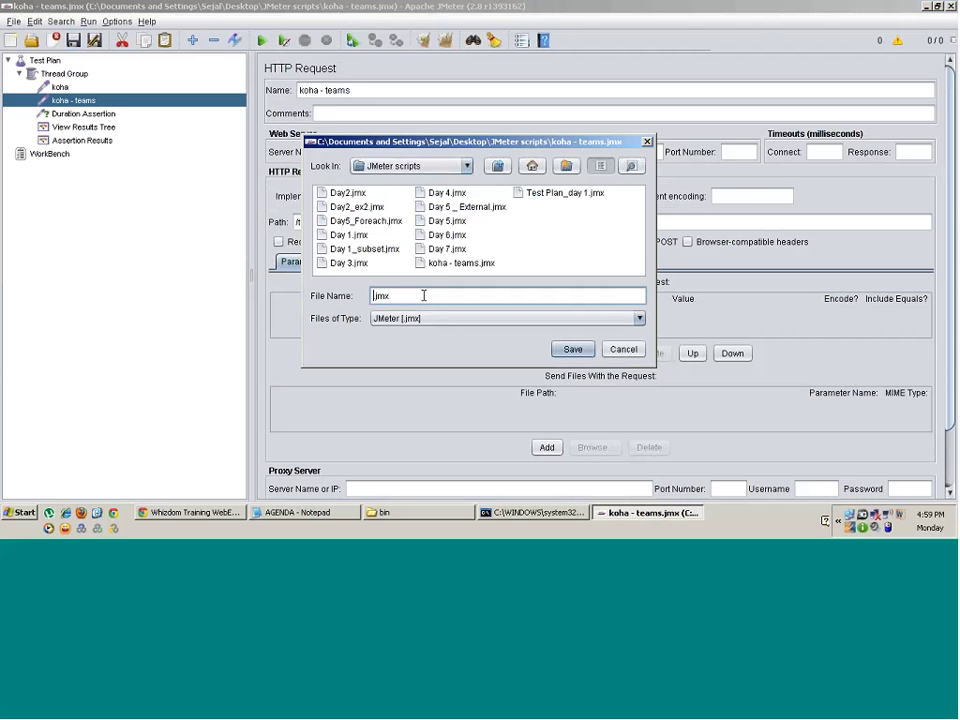
text(Day 8)
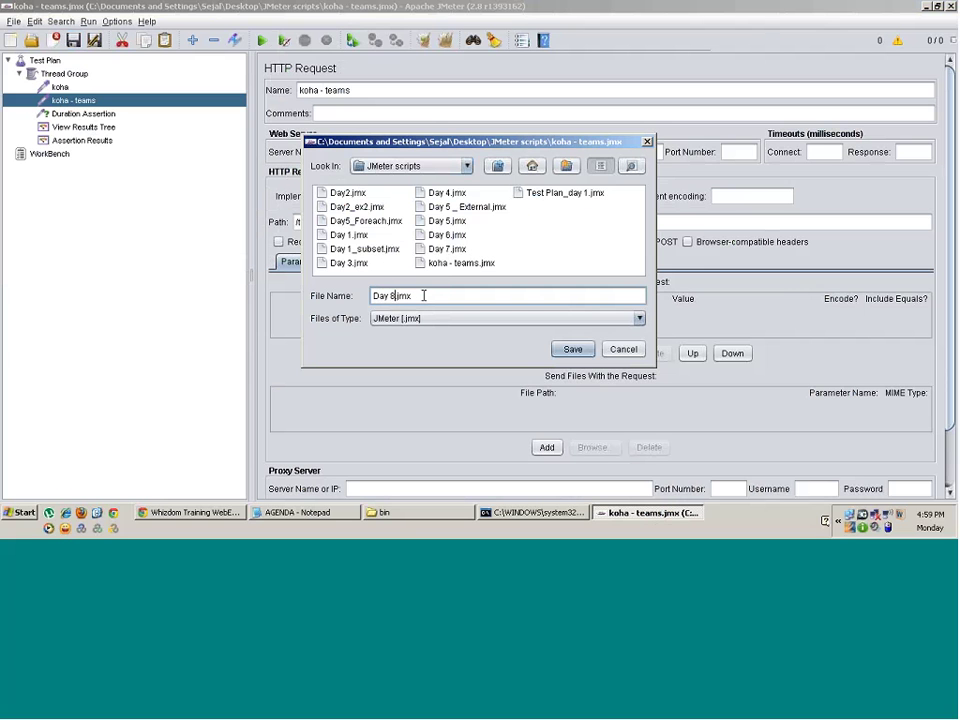
click(573, 349)
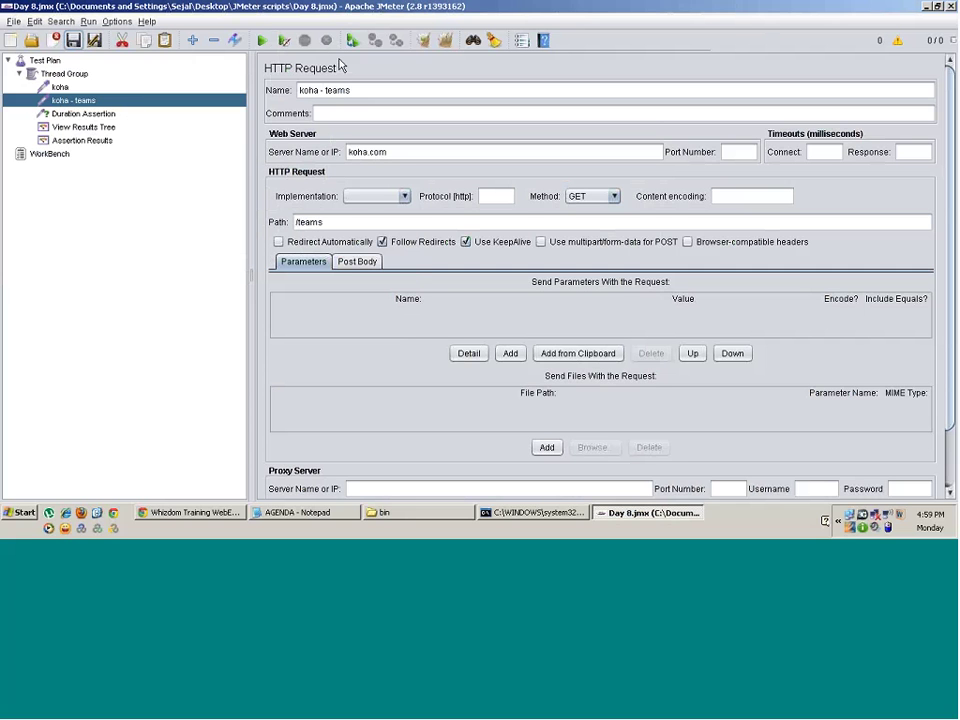
- Run the test and examine the koha and koha - teams samples and koha's Duration Assertion result in View Results Tree
click(261, 40)
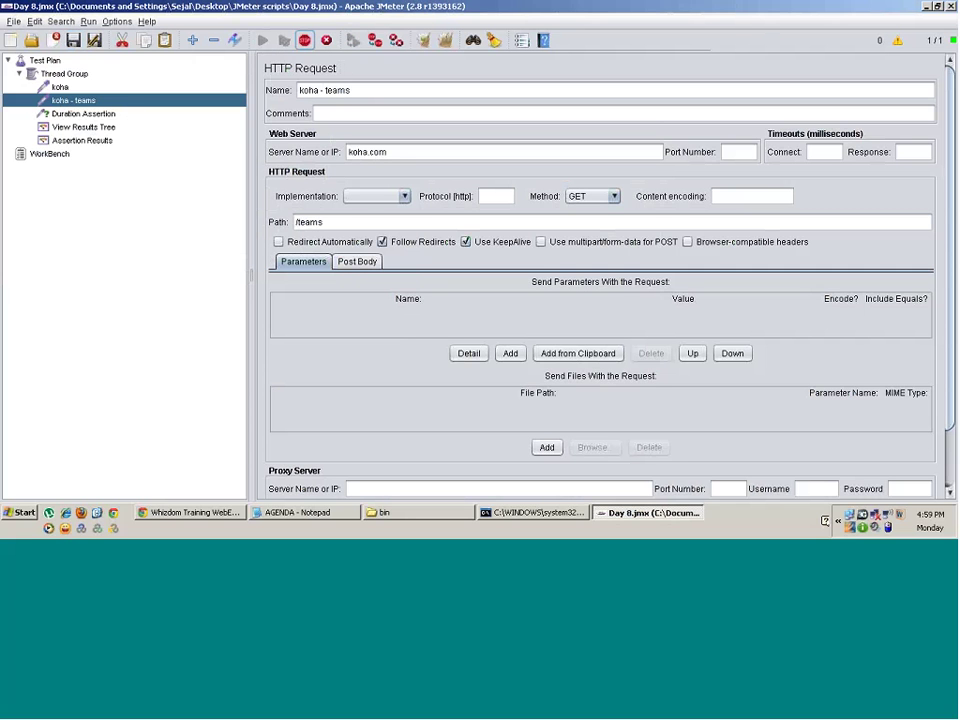
click(103, 131)
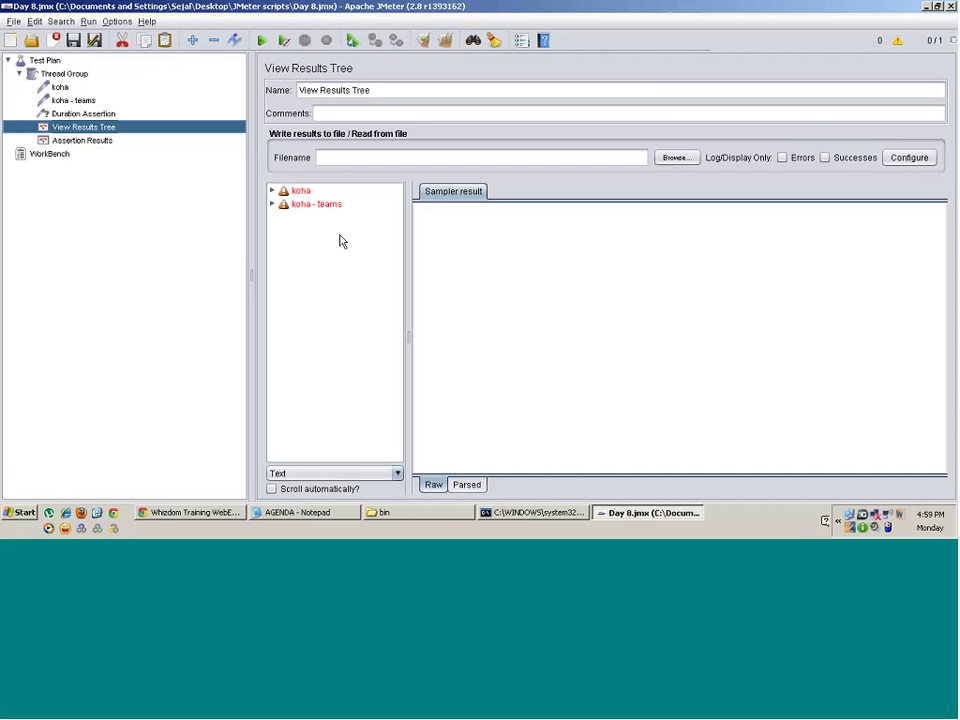
double_click(303, 192)
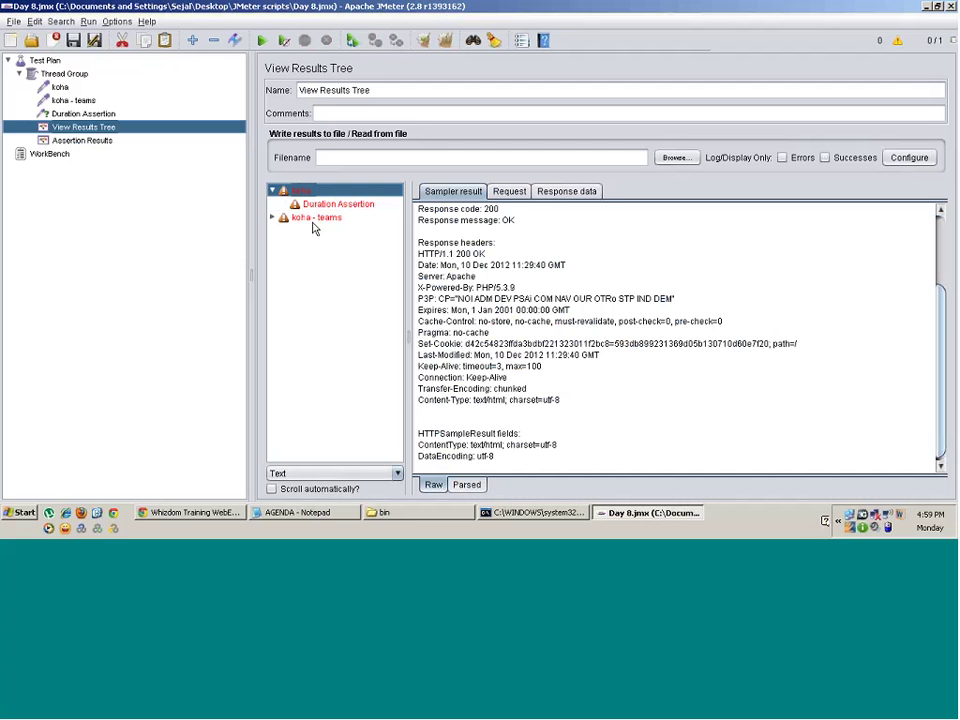
double_click(316, 220)
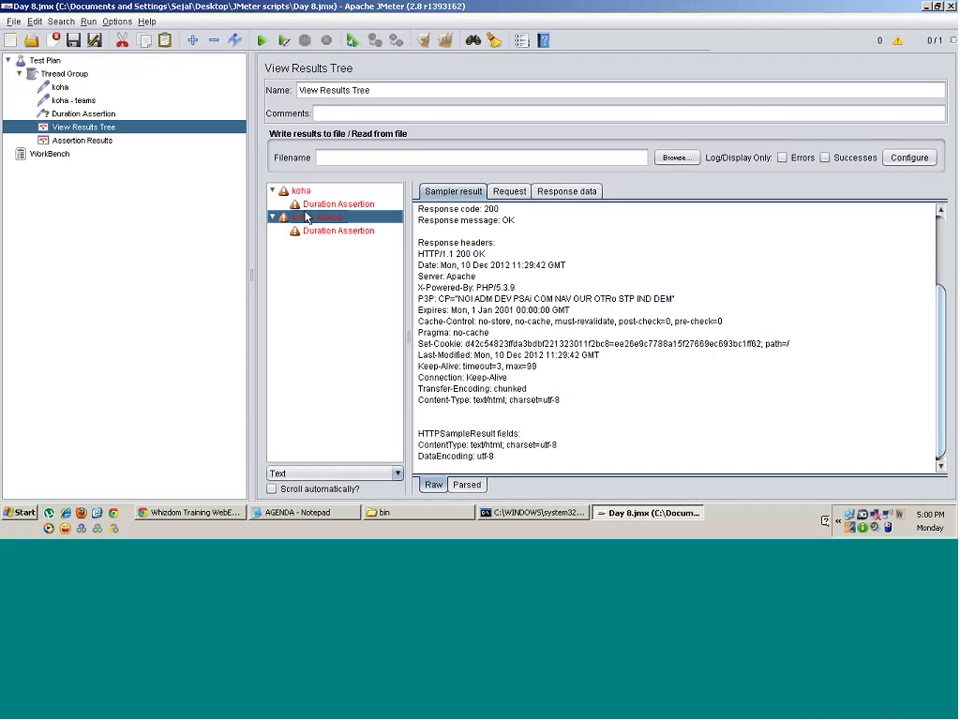
click(316, 206)
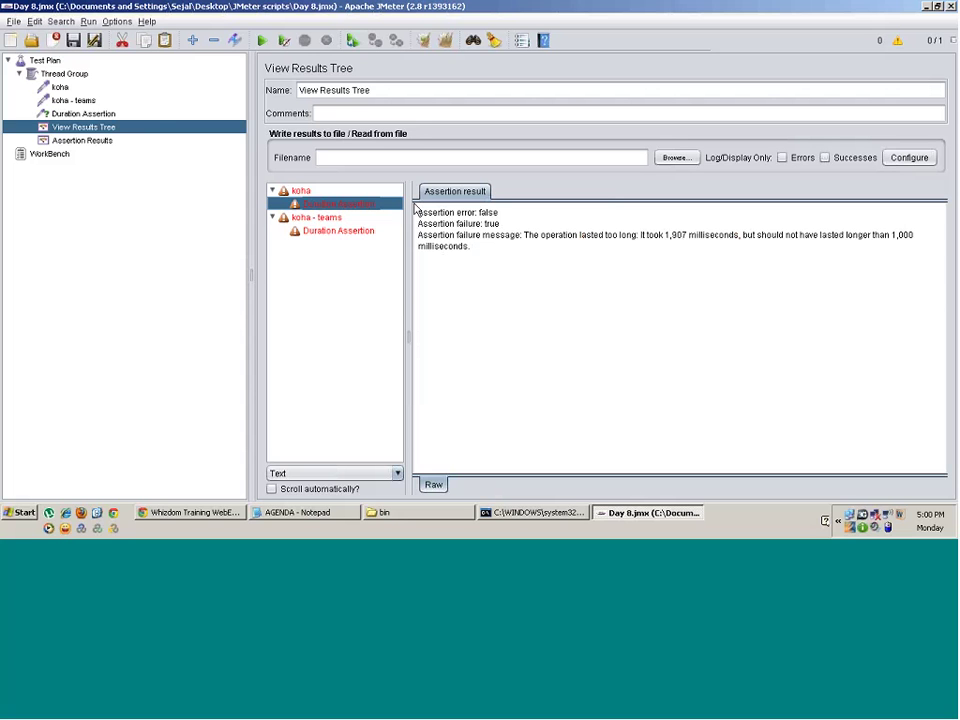
- Set the Duration Assertion's duration to 2000 milliseconds and save the test plan
click(60, 88)
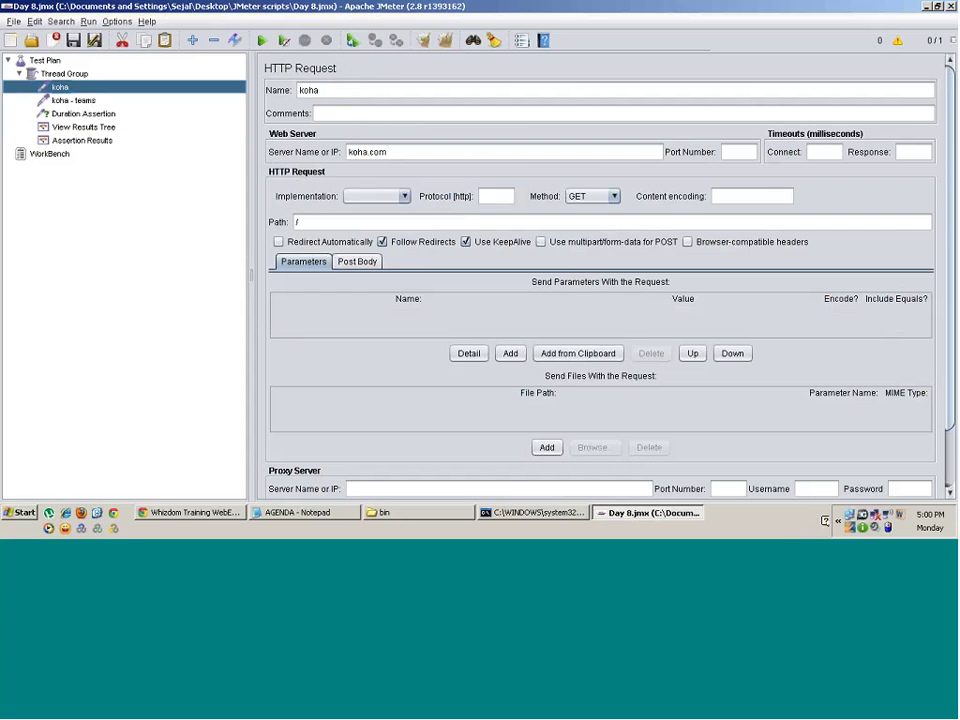
click(86, 116)
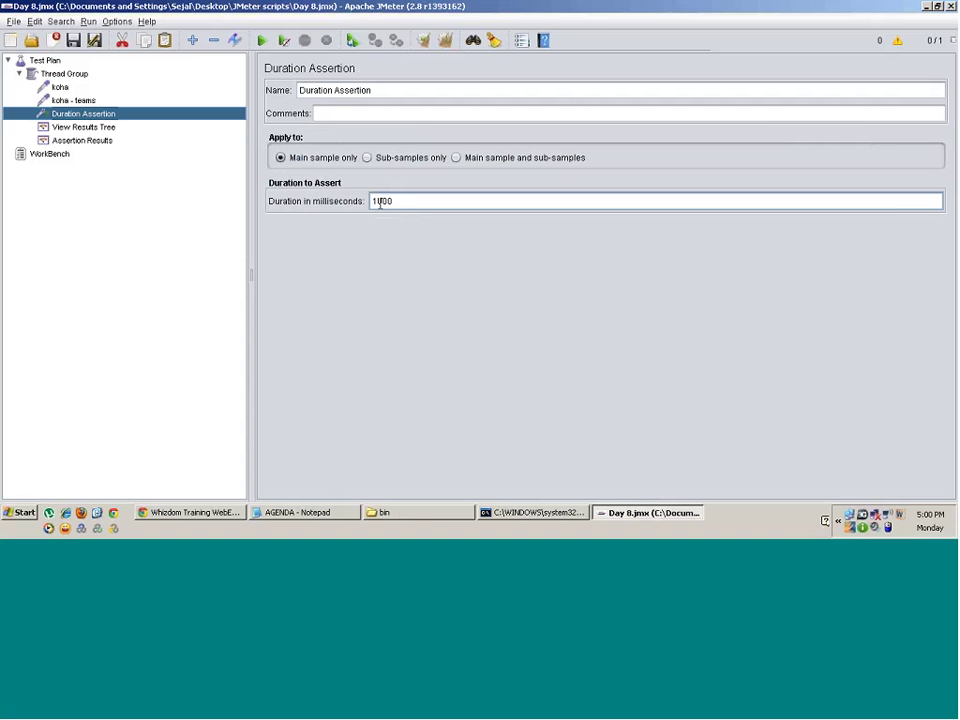
drag(380, 203, 350, 202)
text(2)
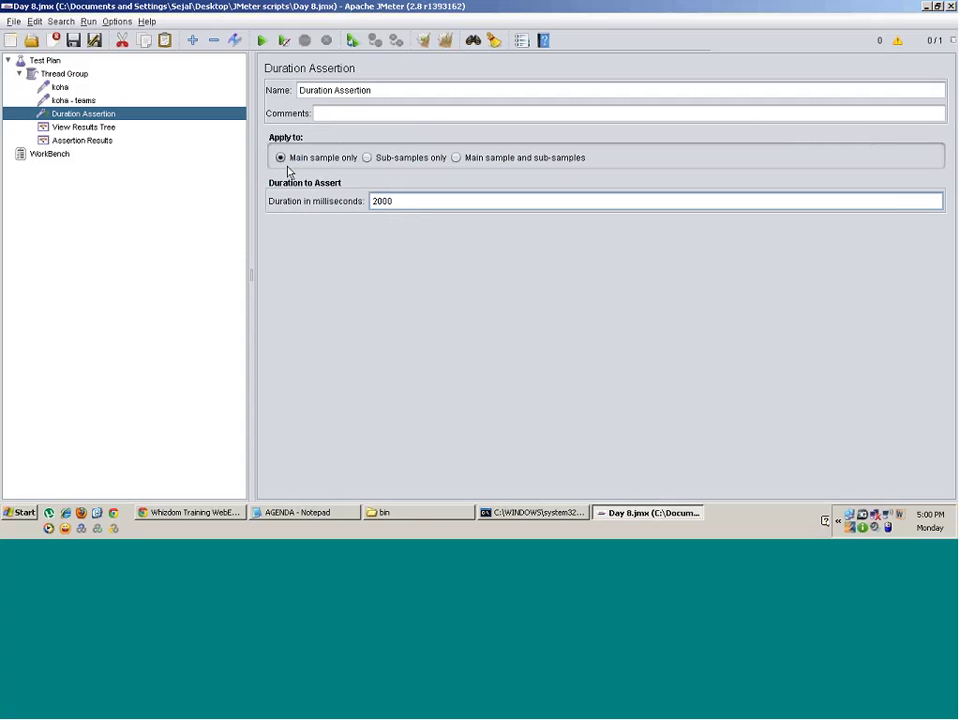
click(73, 40)
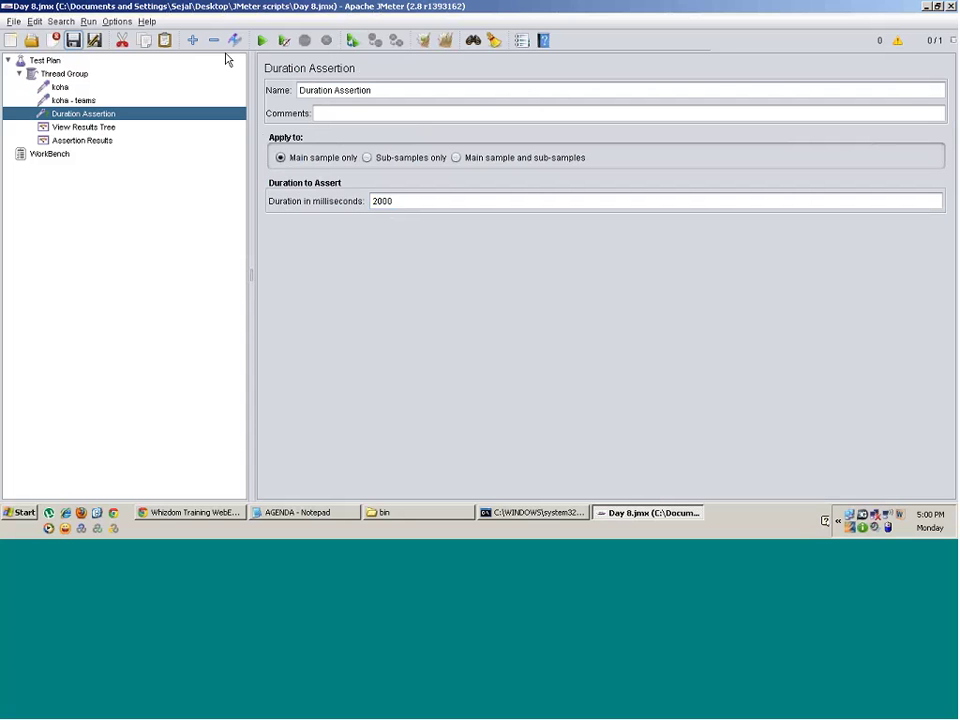
- Clear all results, rerun the test and check both requests in View Results Tree and Assertion Results
click(448, 49)
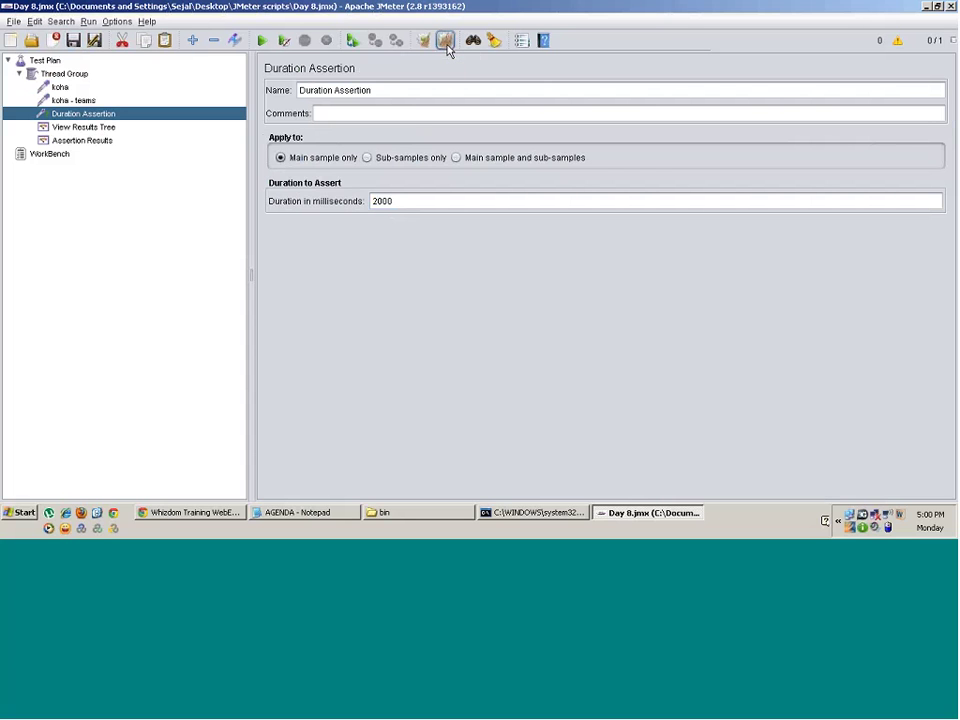
click(261, 40)
click(110, 129)
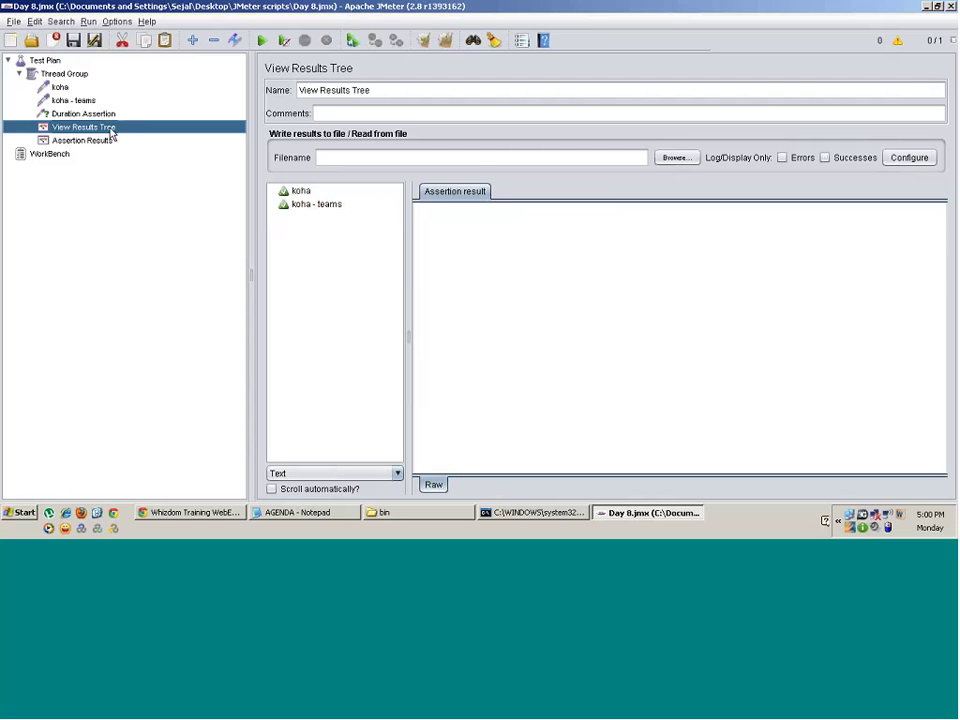
click(98, 141)
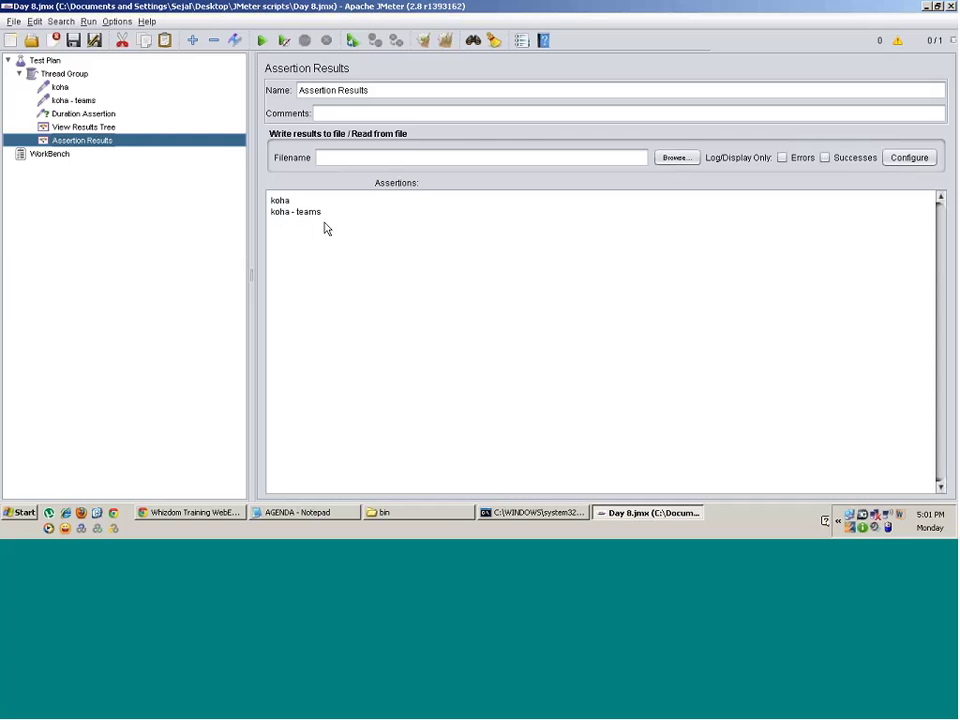
- Replace the leading digit of the Duration Assertion's duration and save the test plan
click(72, 114)
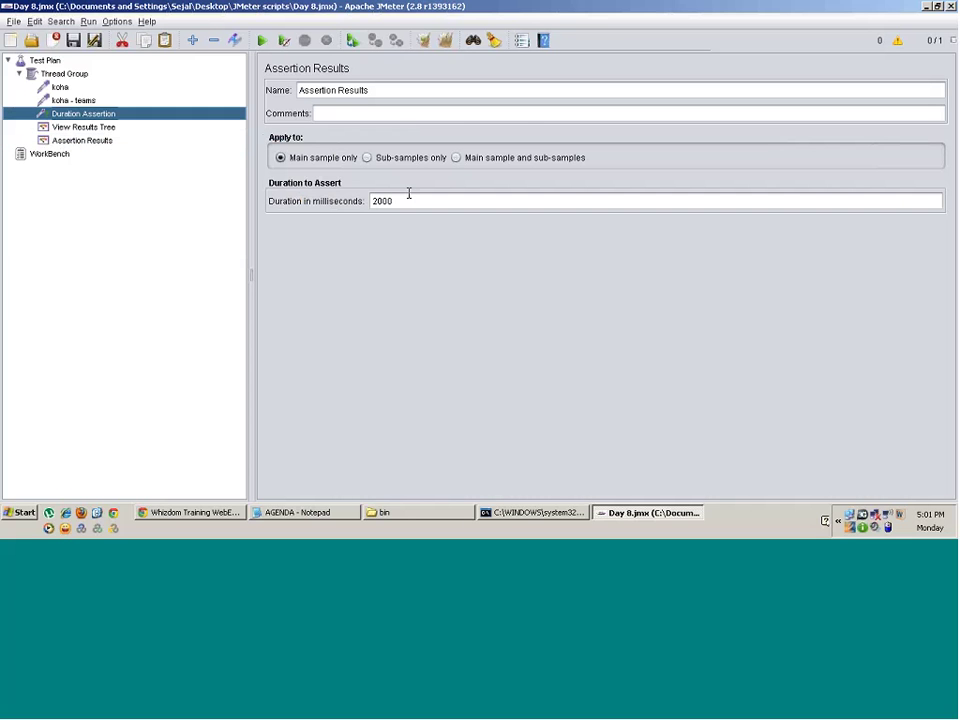
click(375, 200)
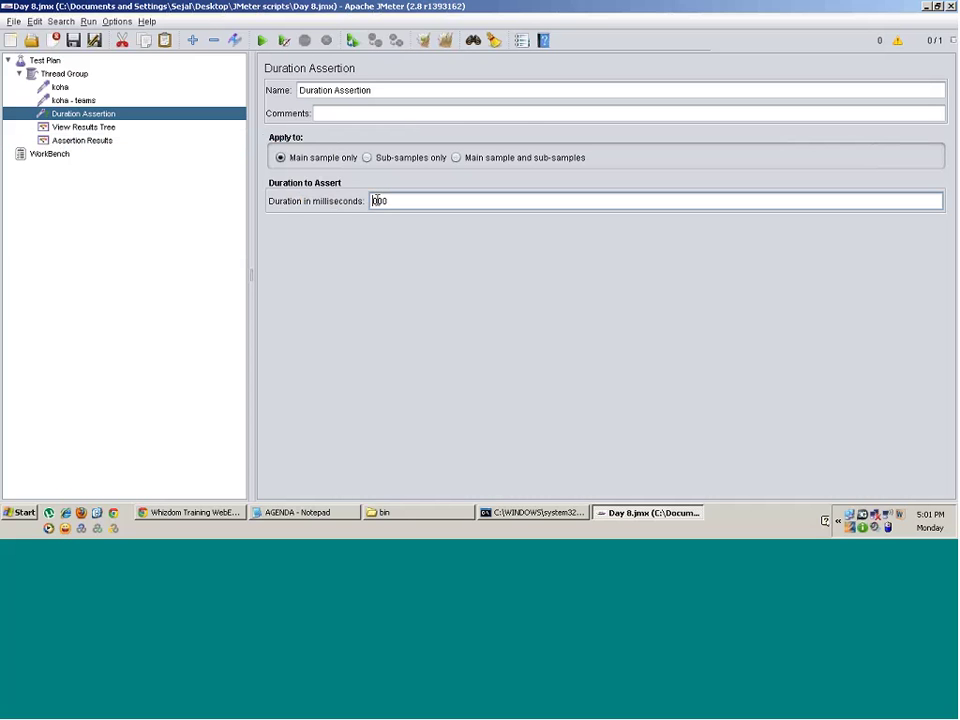
click(82, 142)
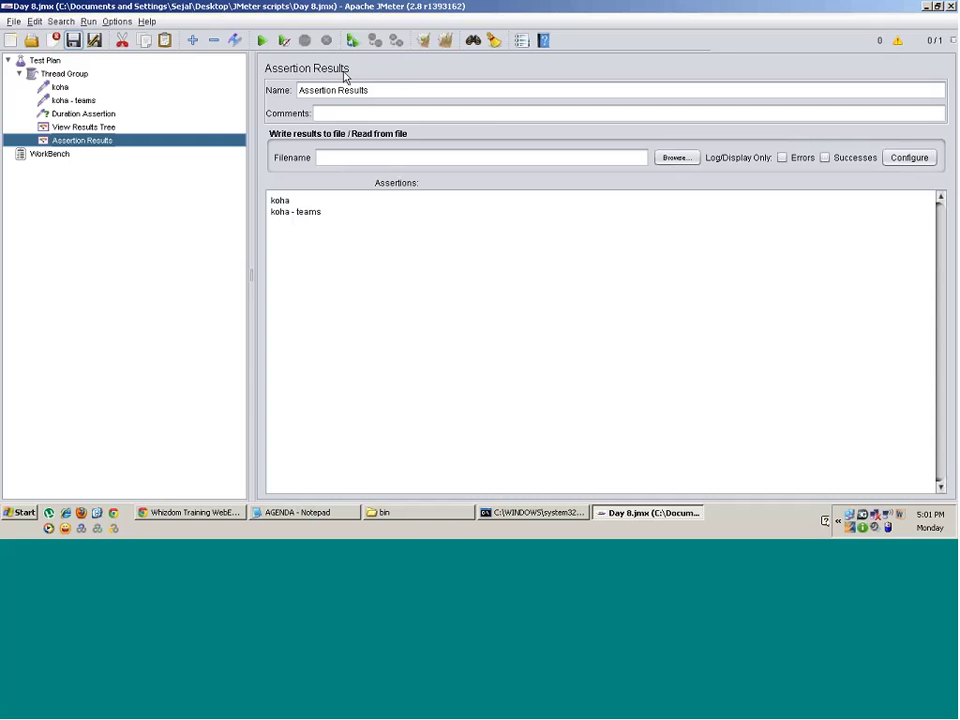
- Clear the results of all listeners and run the test again with Assertion Results displayed
click(97, 130)
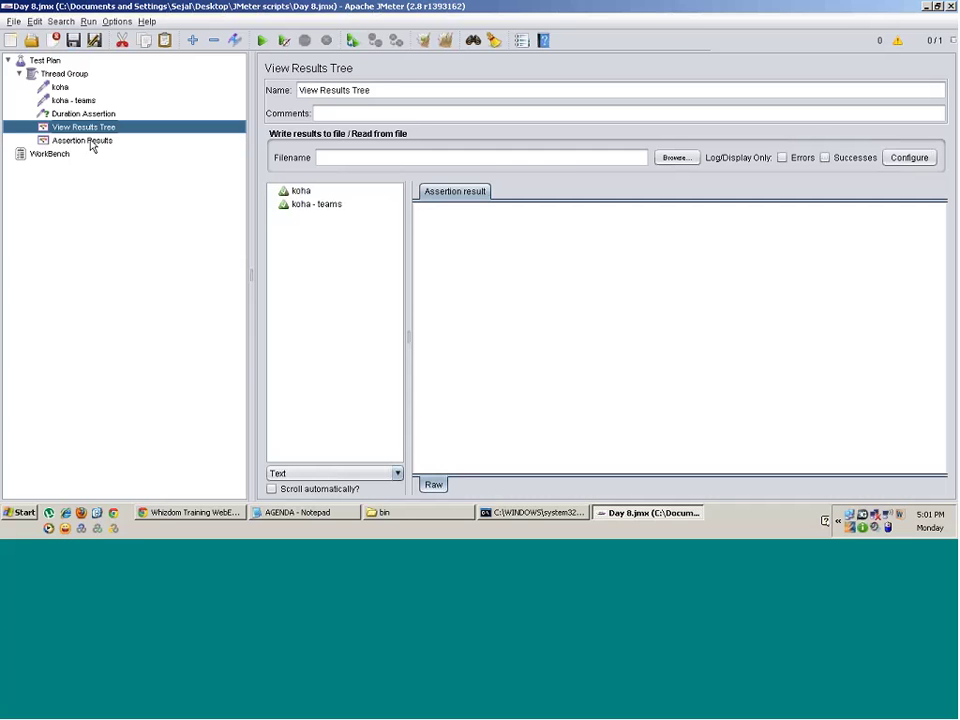
click(90, 142)
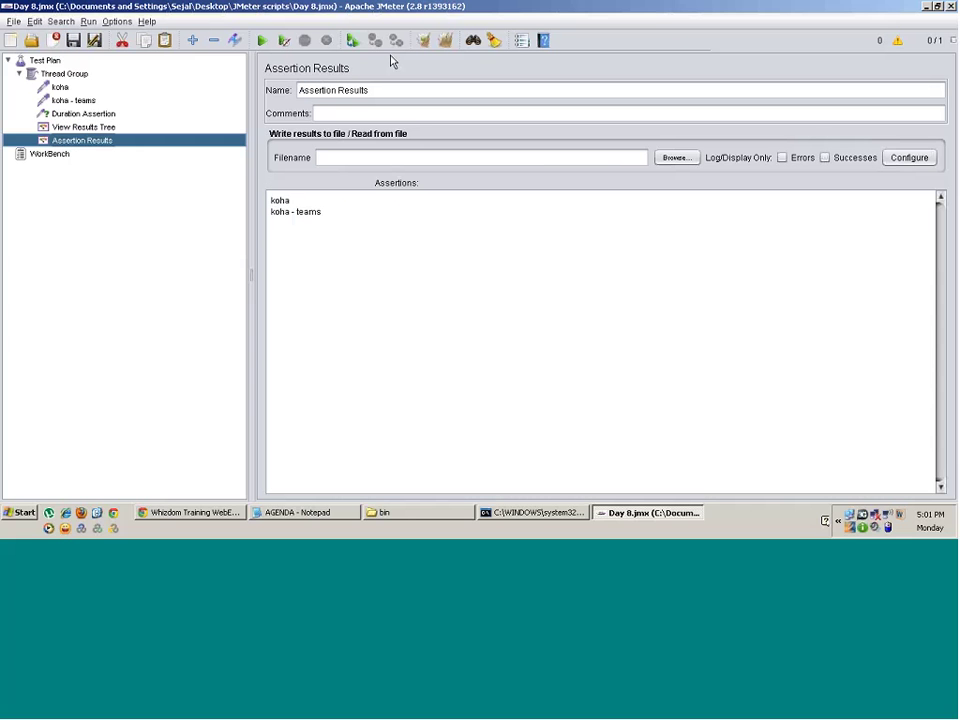
click(445, 40)
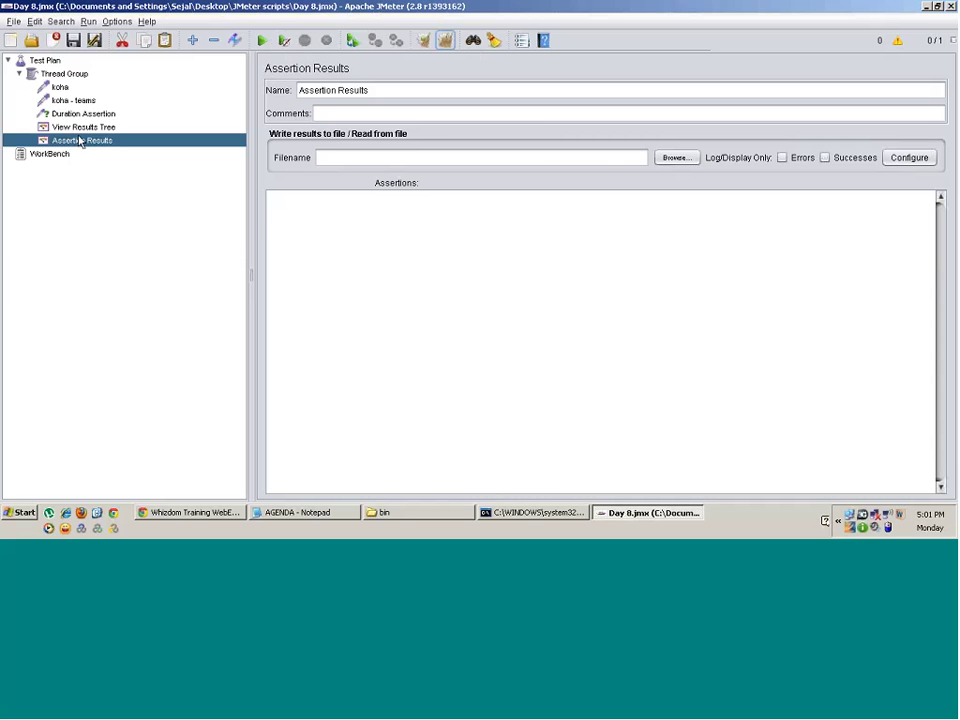
click(263, 42)
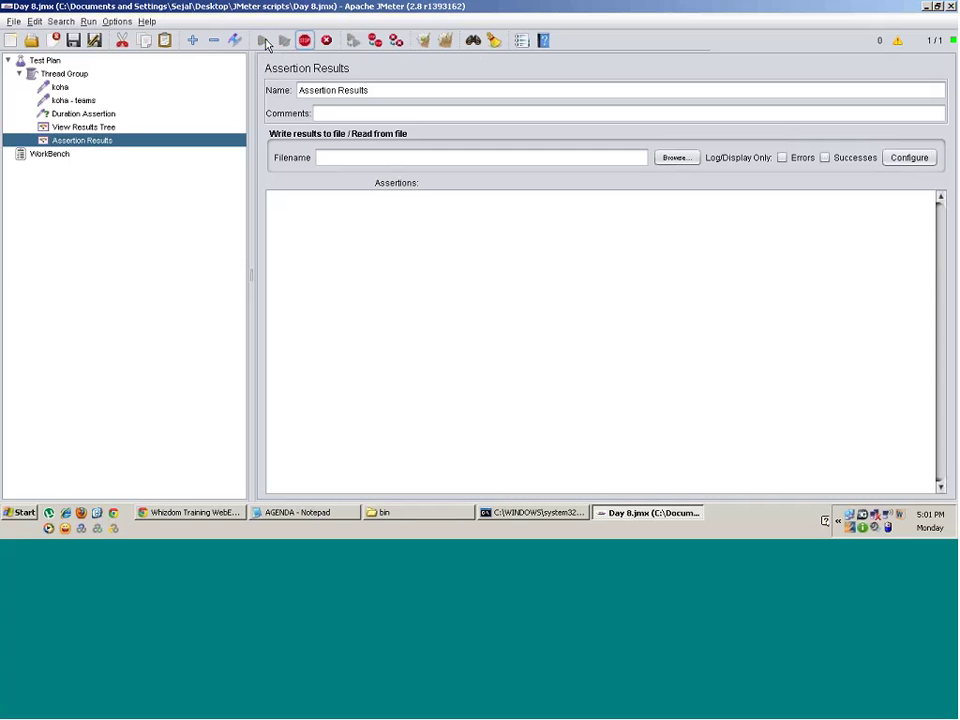
- Examine the Duration Assertion result of the koha request in View Results Tree
click(83, 127)
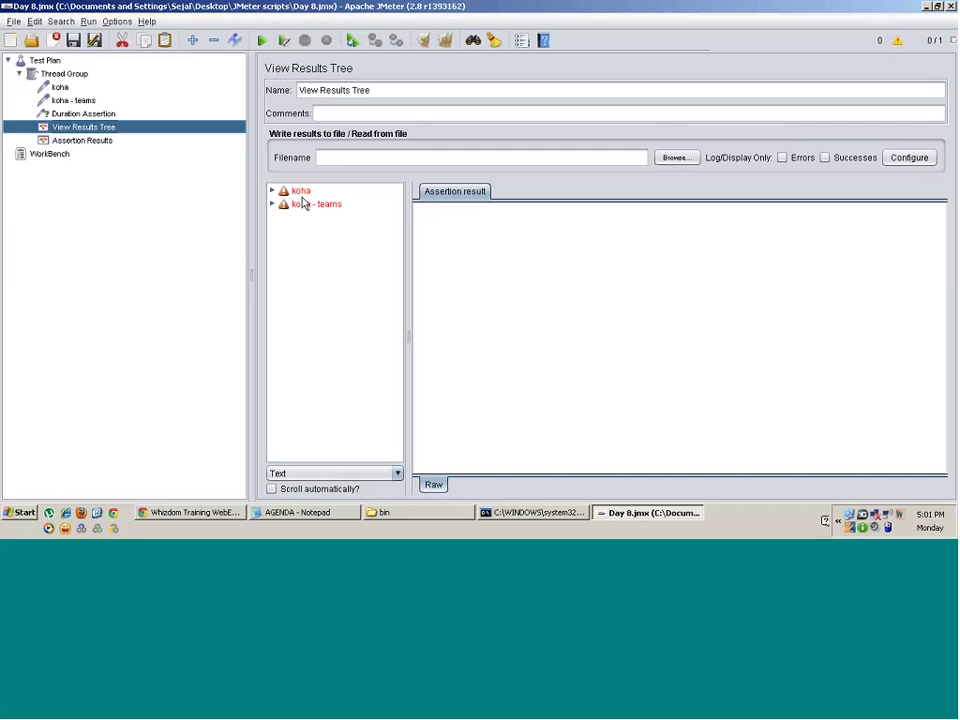
double_click(301, 193)
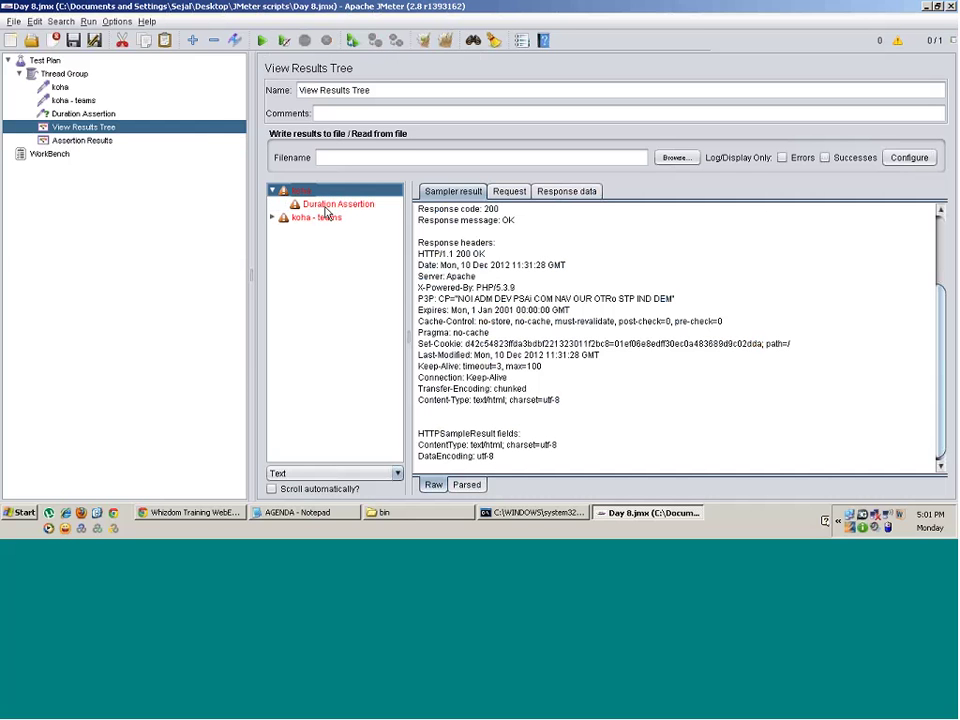
click(325, 206)
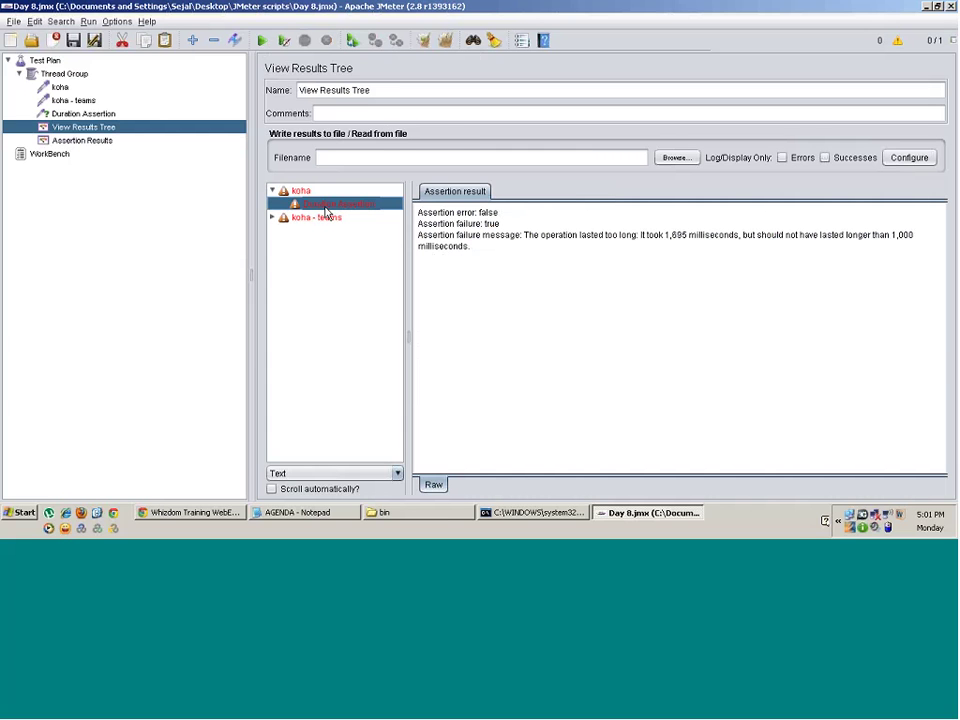
- Compare the koha request's settings with the Duration Assertion that sits under the Thread Group
click(143, 90)
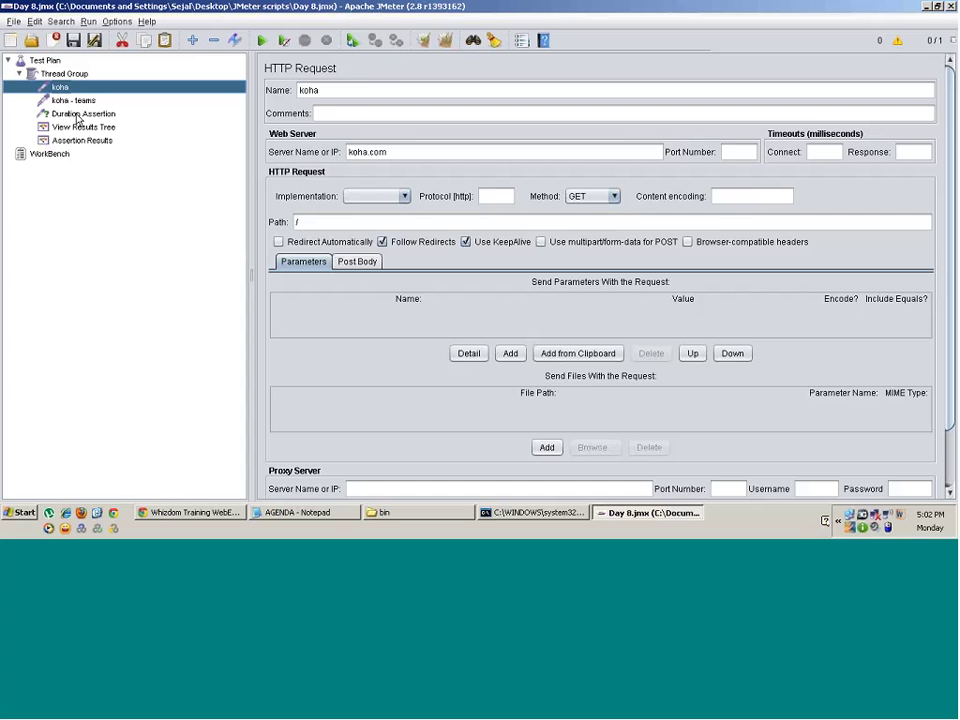
click(78, 117)
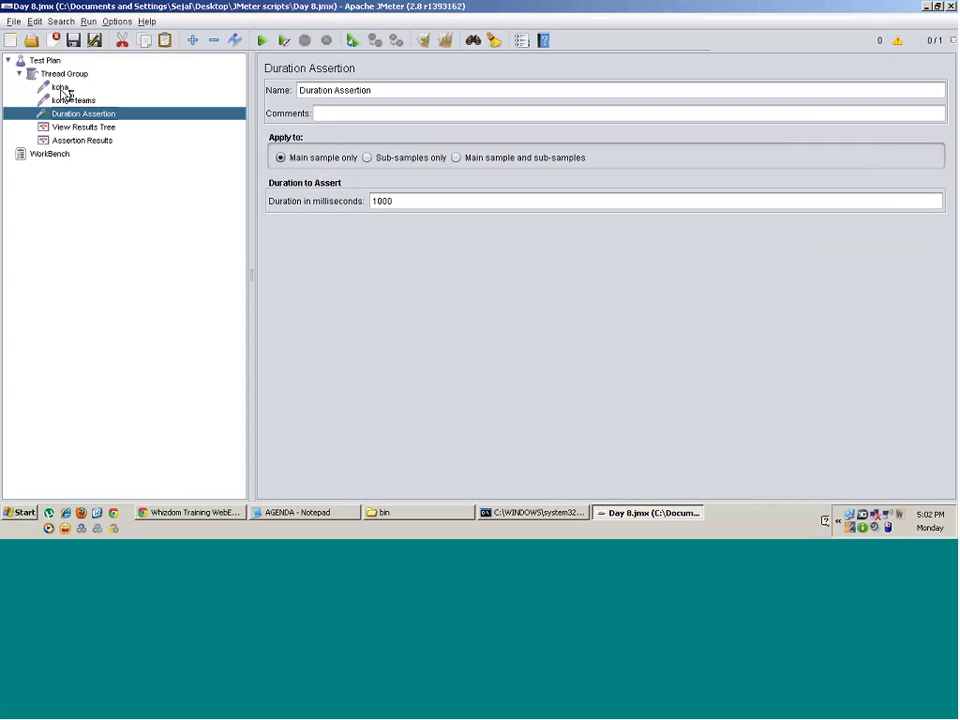
click(60, 87)
click(80, 117)
click(58, 87)
click(66, 117)
- Examine the koha - teams request's Duration Assertion result in View Results Tree and review Assertion Results
click(80, 127)
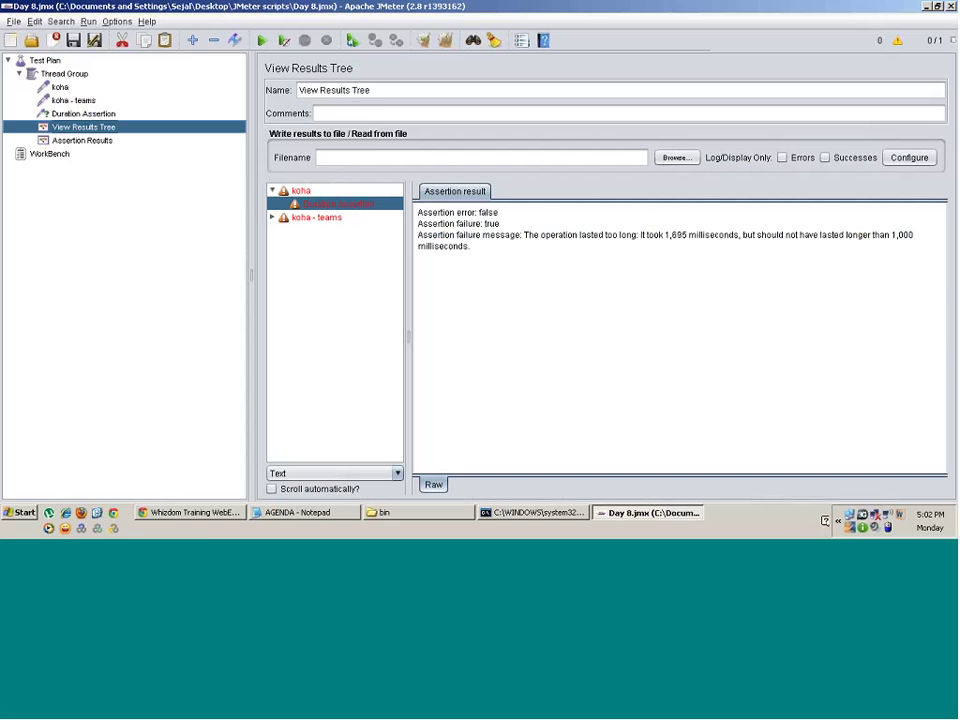
double_click(316, 217)
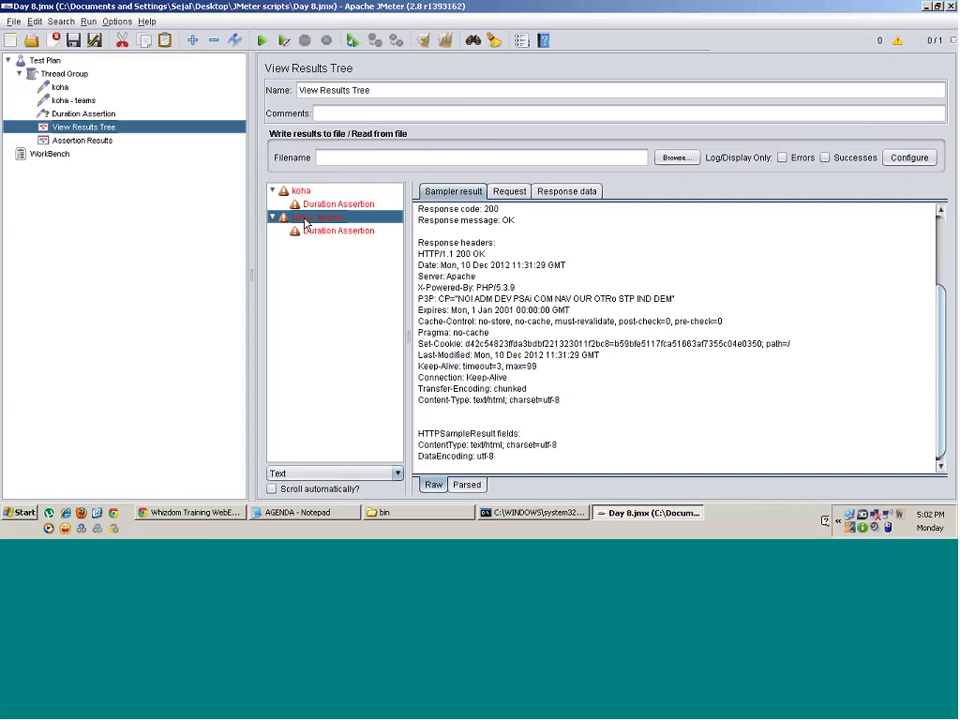
click(315, 232)
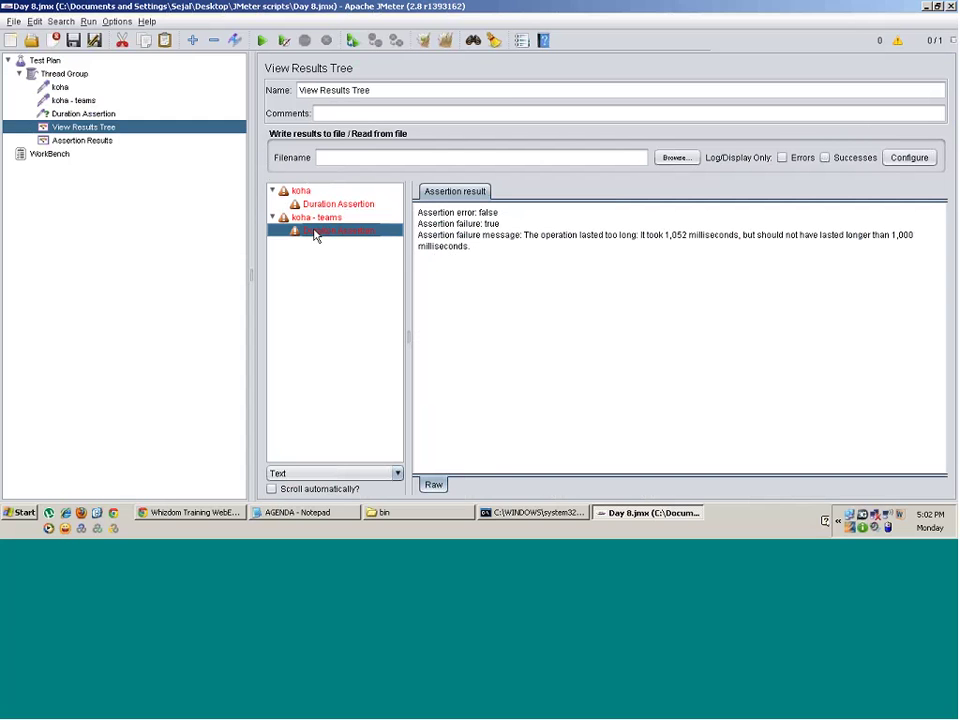
click(84, 142)
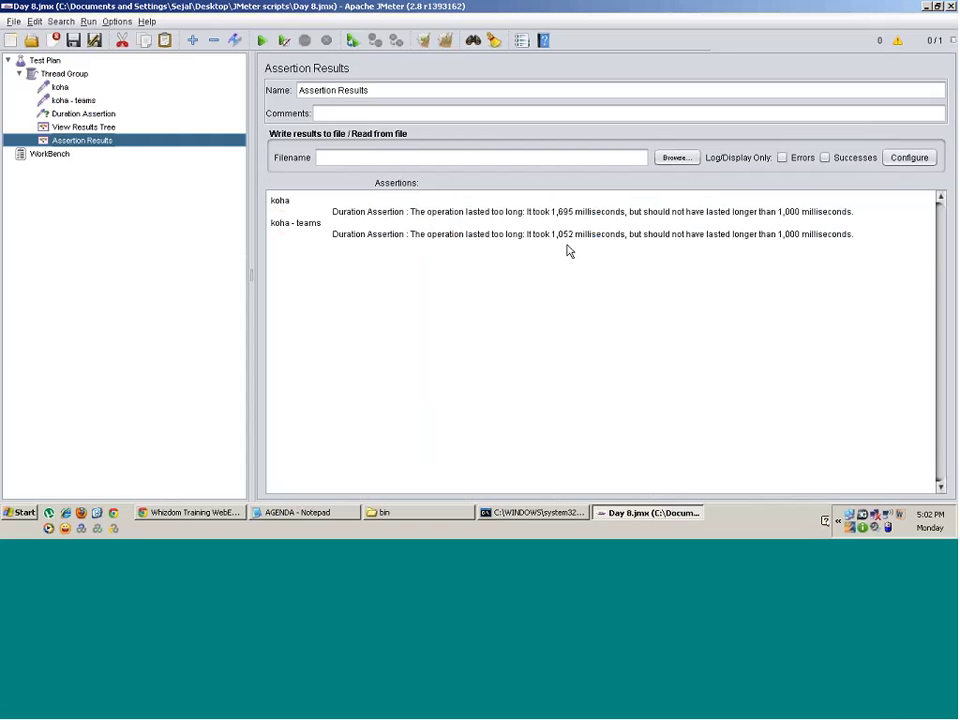
- Copy the Thread Group's Duration Assertion into the koha request
click(96, 114)
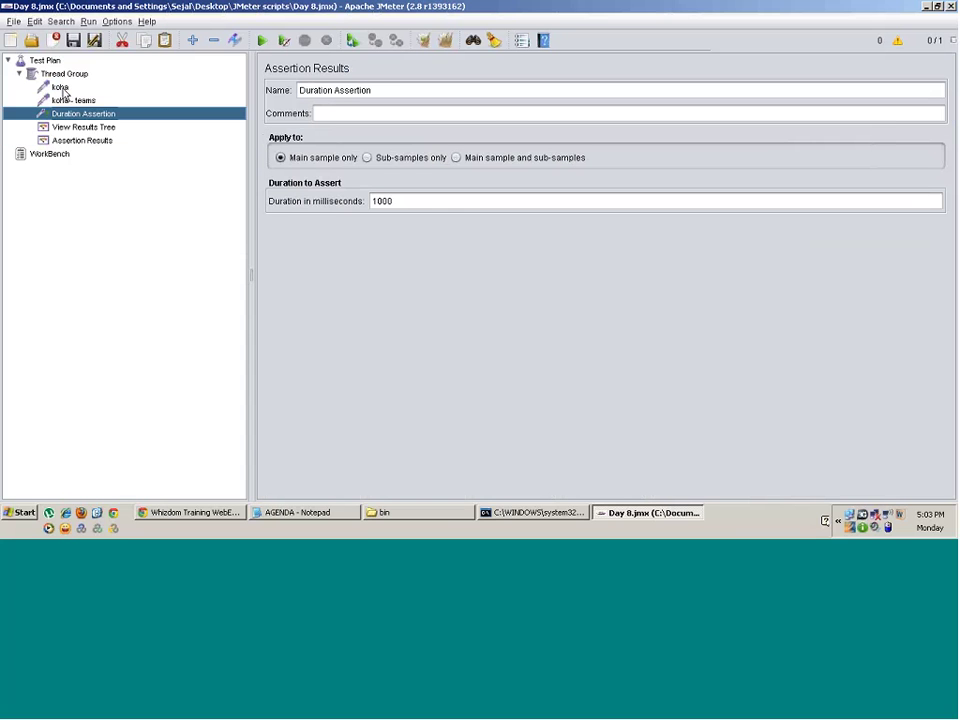
click(62, 86)
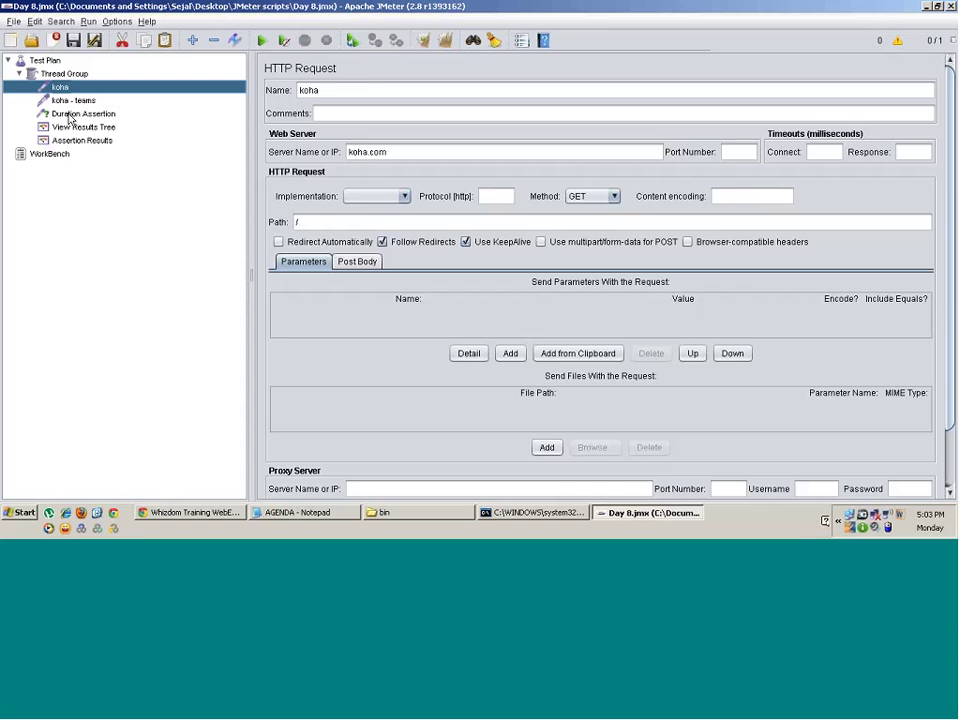
click(70, 116)
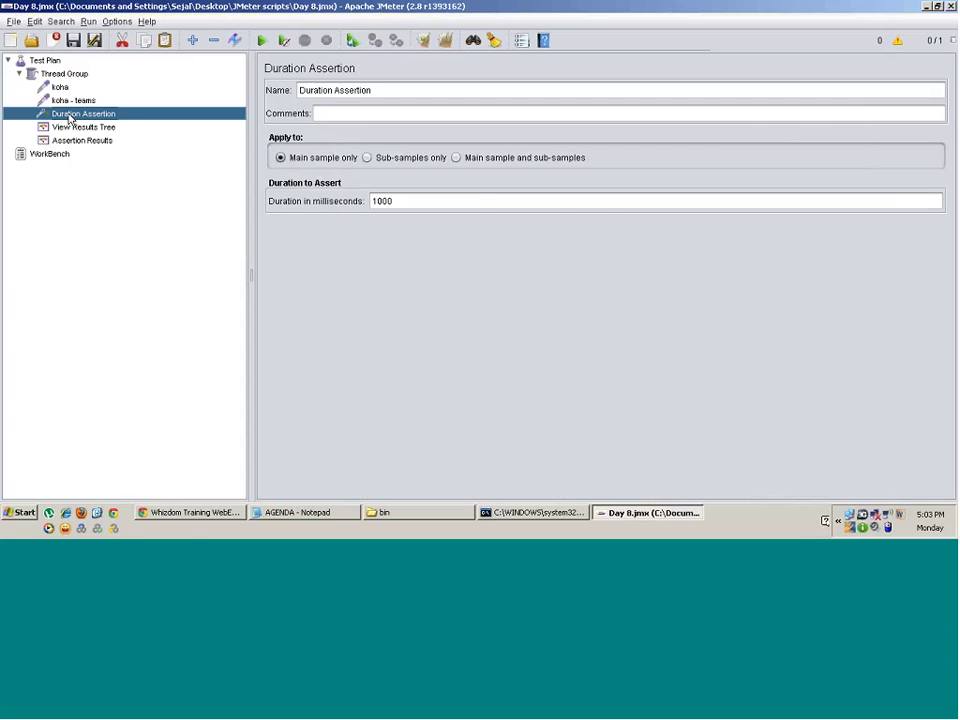
key(Up)
key(Up)
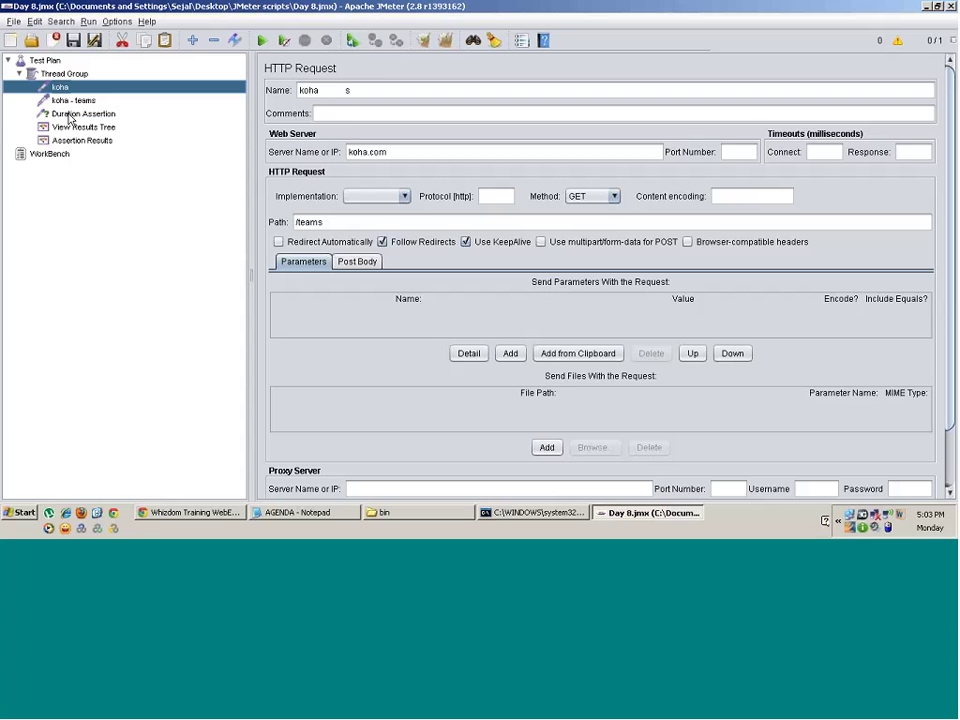
key(ctrl+v)
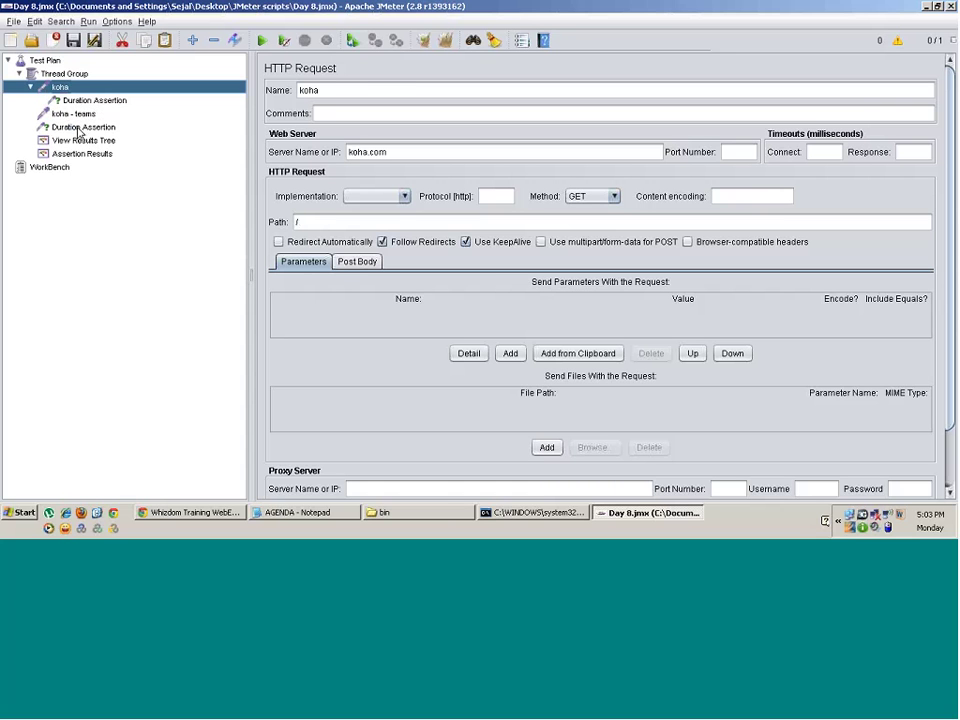
- Move the Thread Group's Duration Assertion into the koha - teams request as a child and expand that request
click(80, 128)
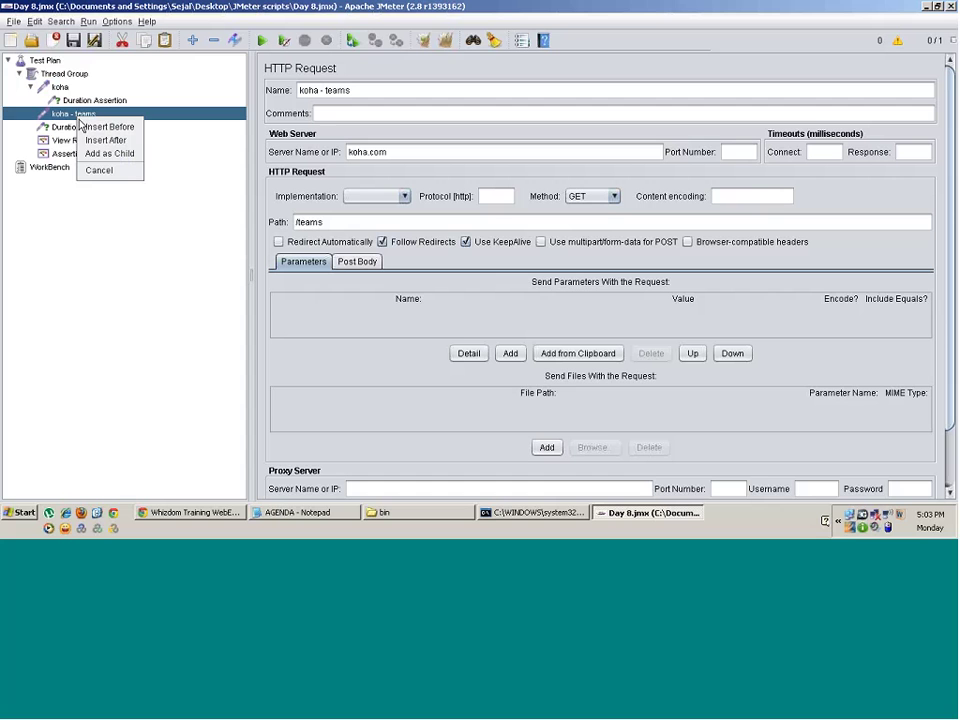
click(108, 153)
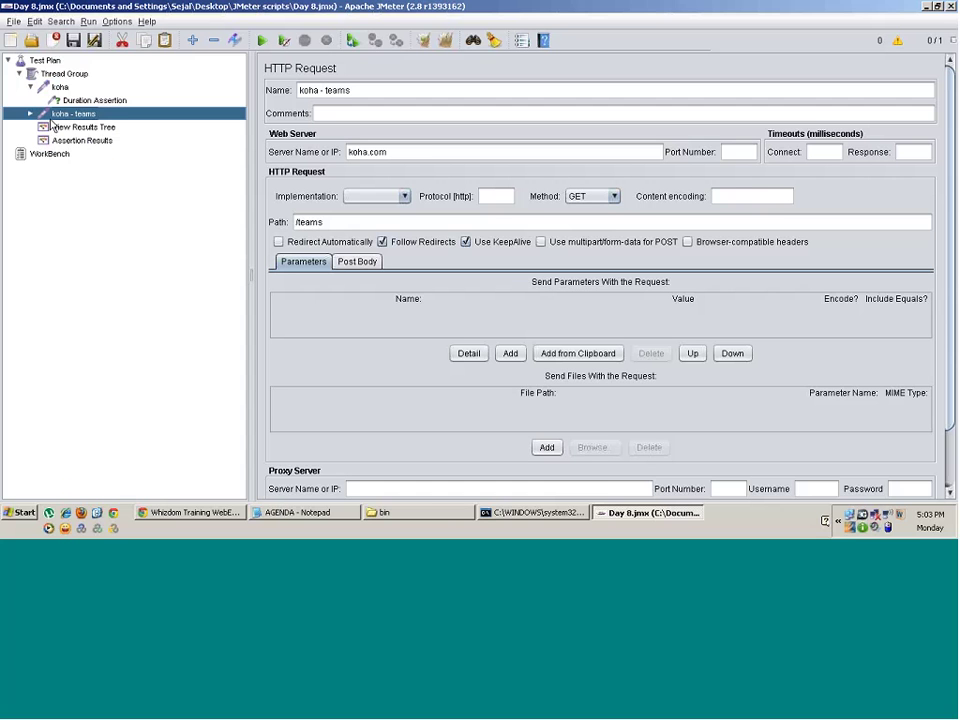
double_click(70, 117)
- Set the duration of the koha request's Duration Assertion to 2000 milliseconds
click(104, 102)
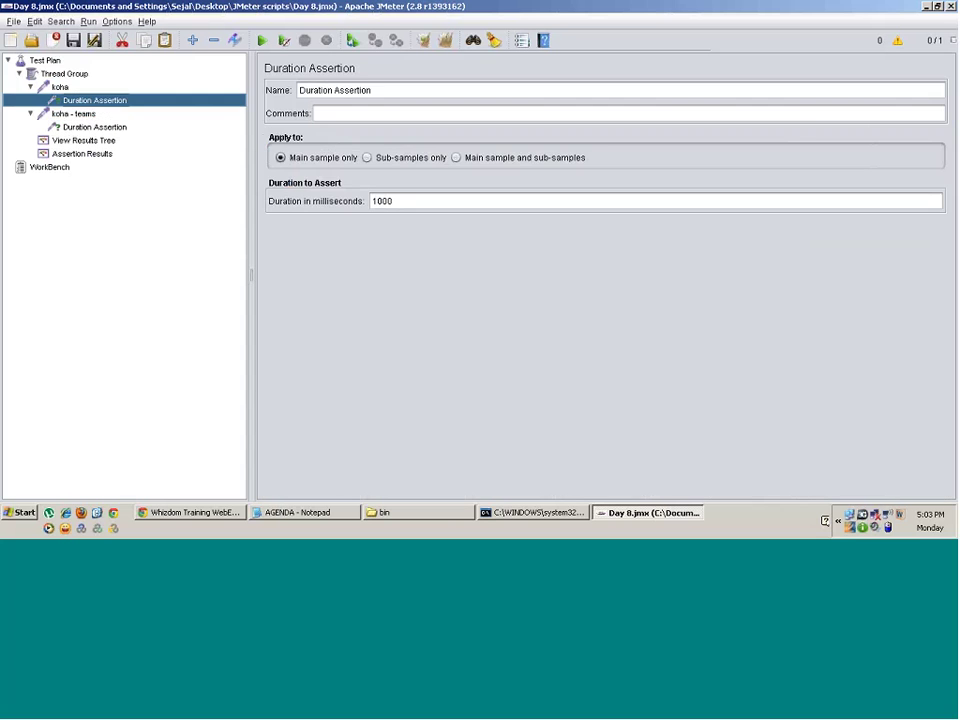
click(374, 201)
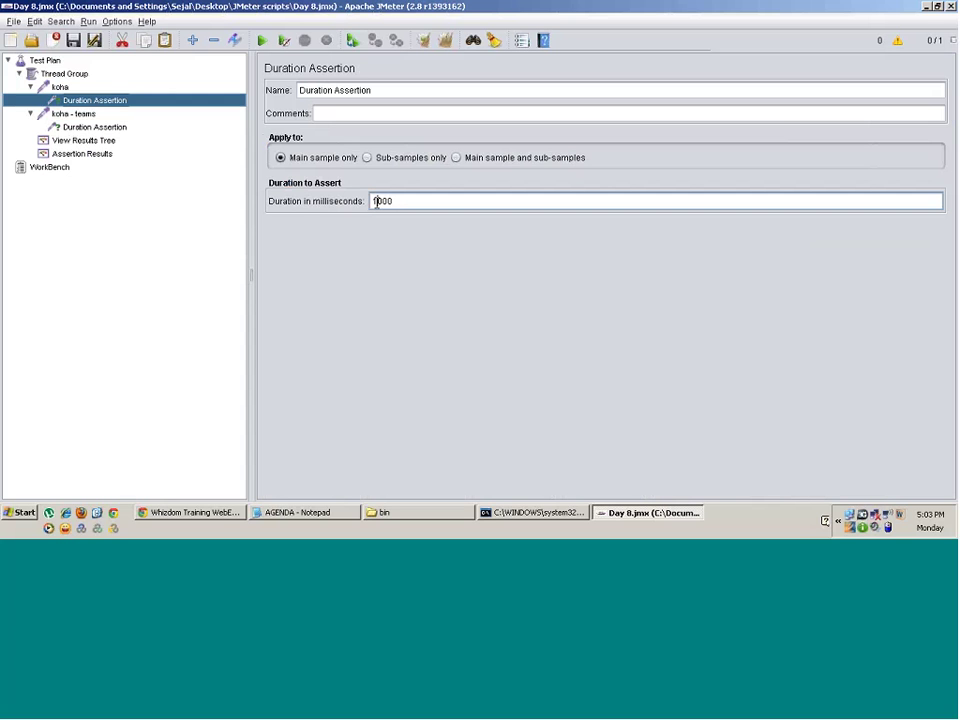
key(Delete)
text(2)
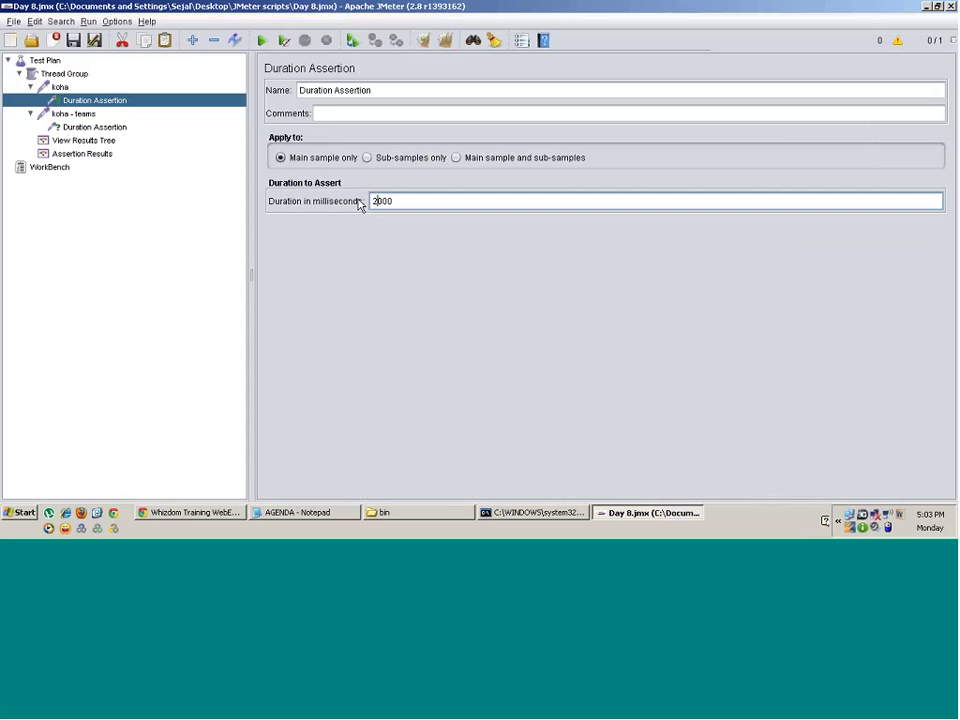
- Rerun the test with cleared results and check the koha and koha - teams samples in View Results Tree
click(112, 127)
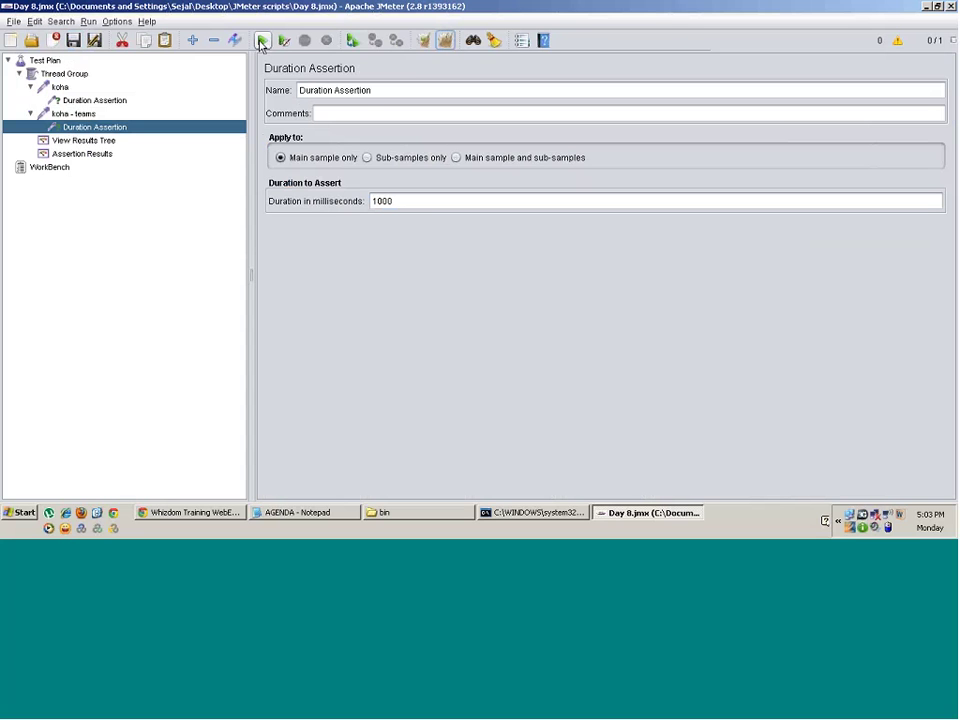
click(262, 41)
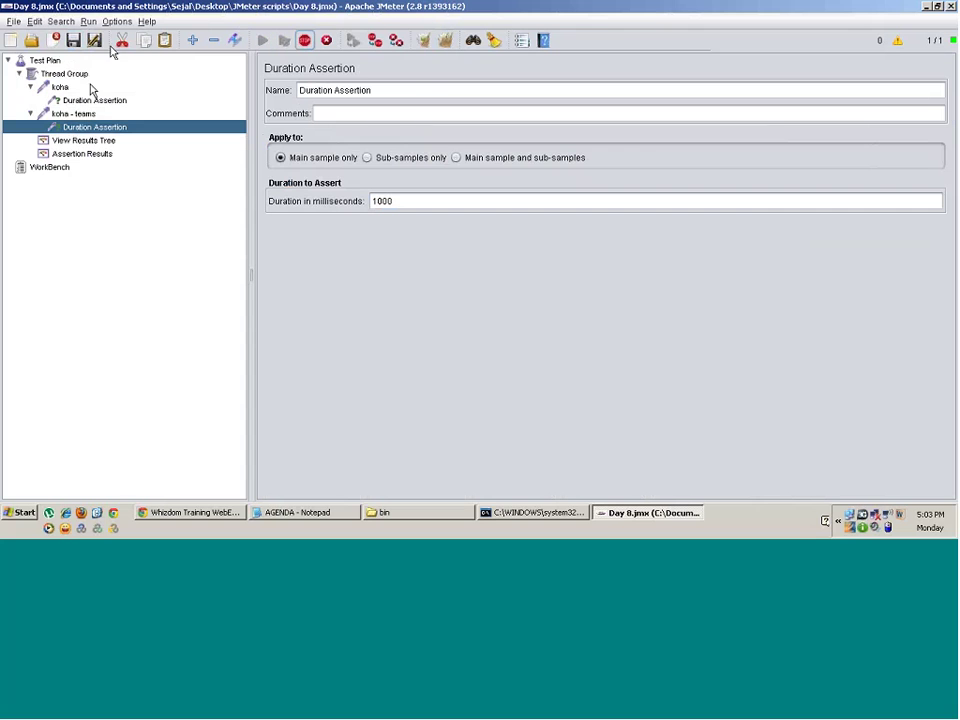
click(84, 140)
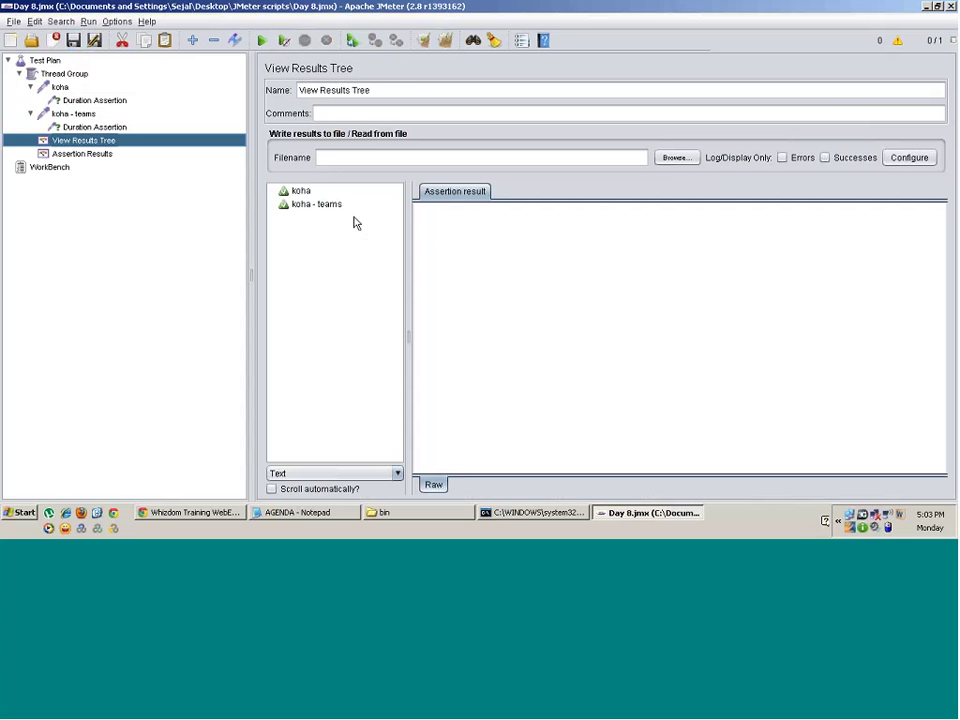
click(302, 193)
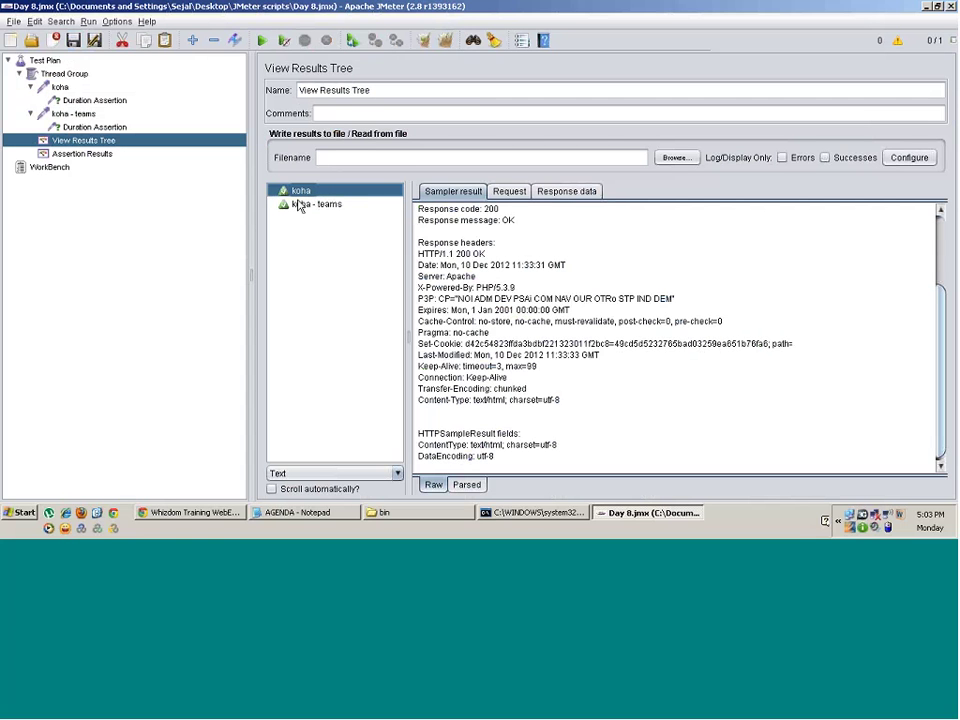
click(297, 209)
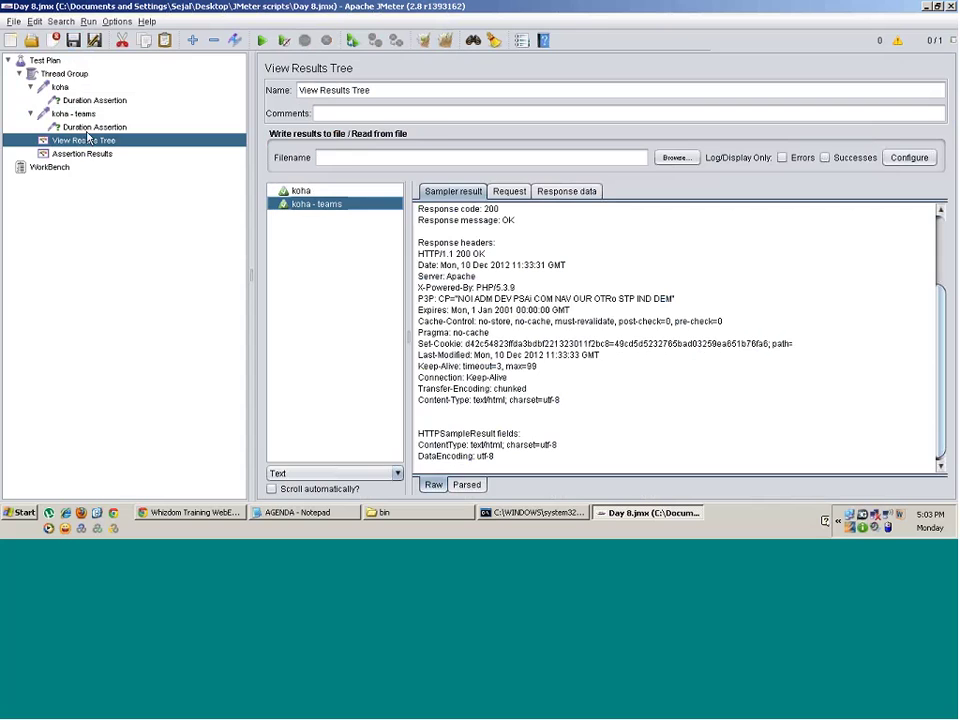
- Review the duration limits of both requests' Duration Assertions against View Results Tree and Assertion Results
click(77, 100)
click(396, 204)
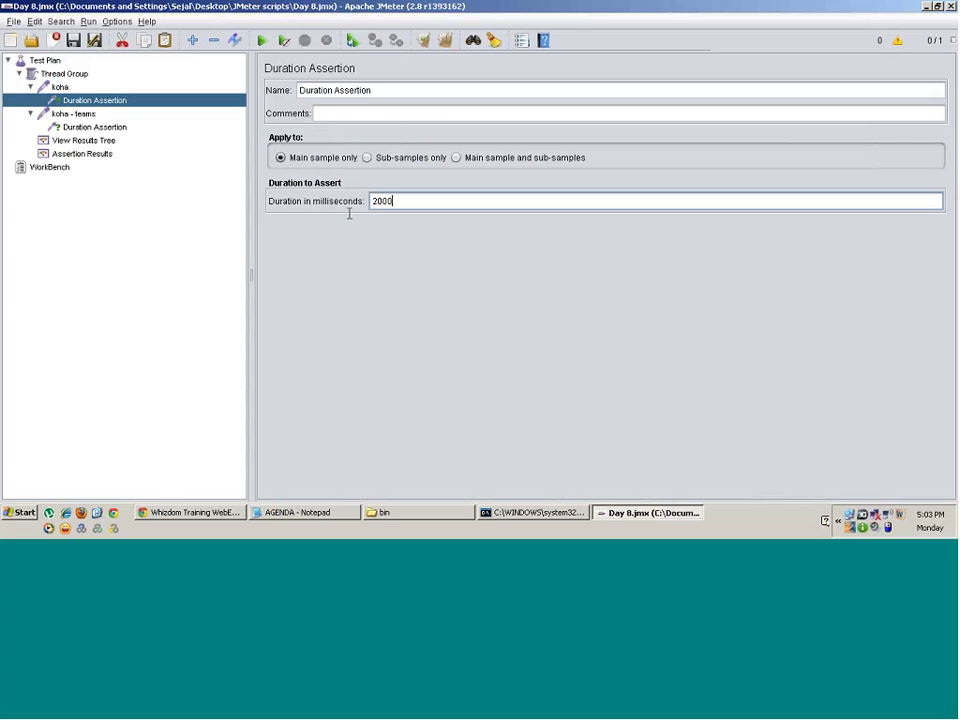
click(105, 128)
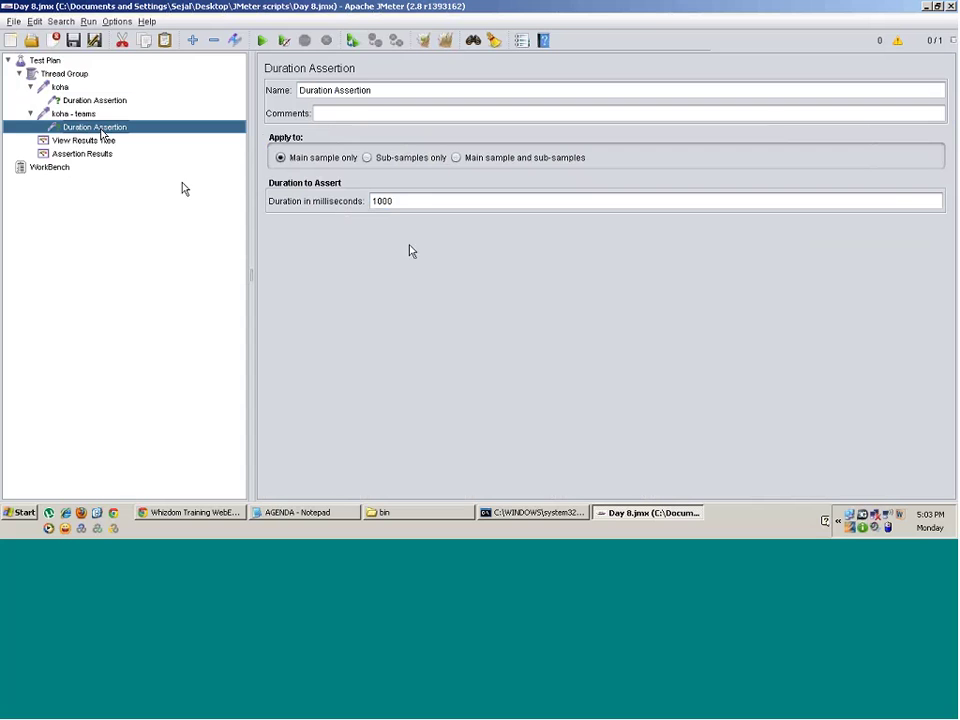
click(373, 201)
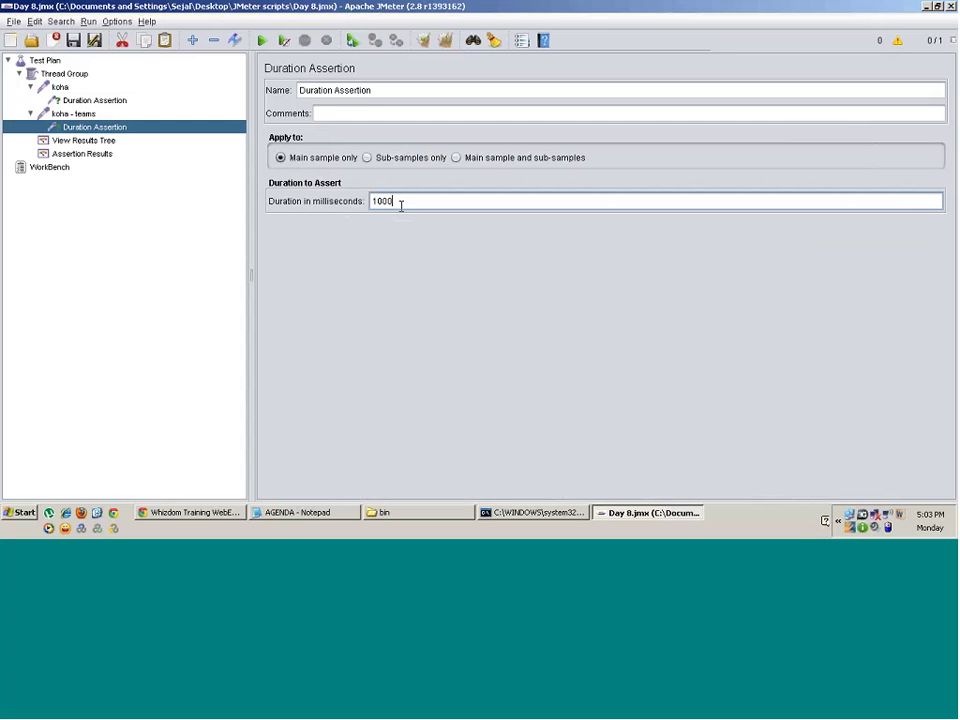
double_click(401, 203)
text(2000)
click(95, 100)
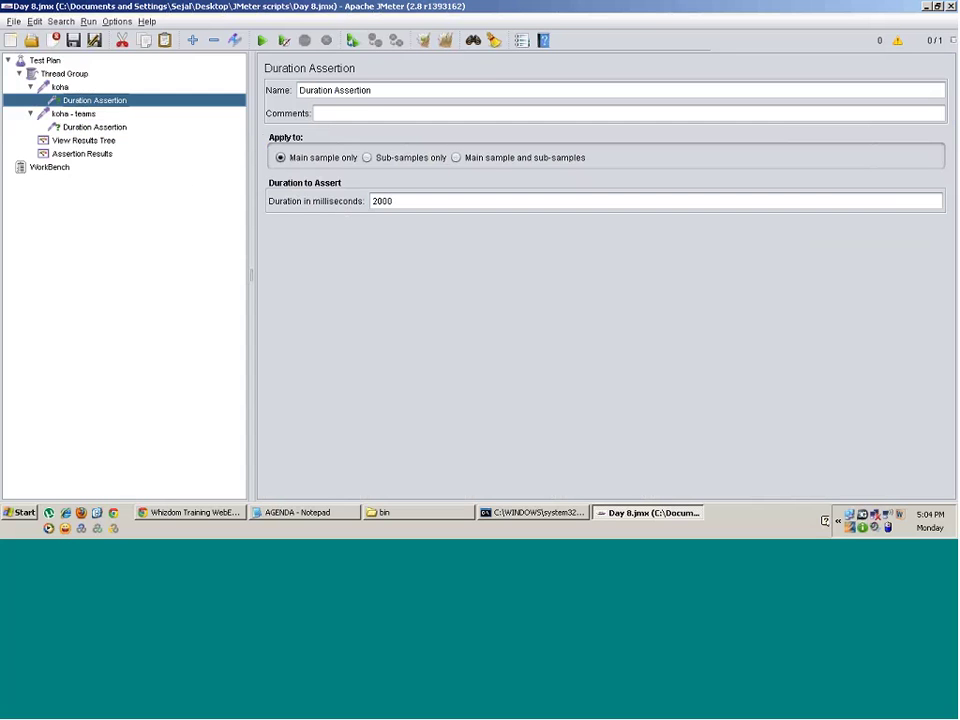
click(90, 141)
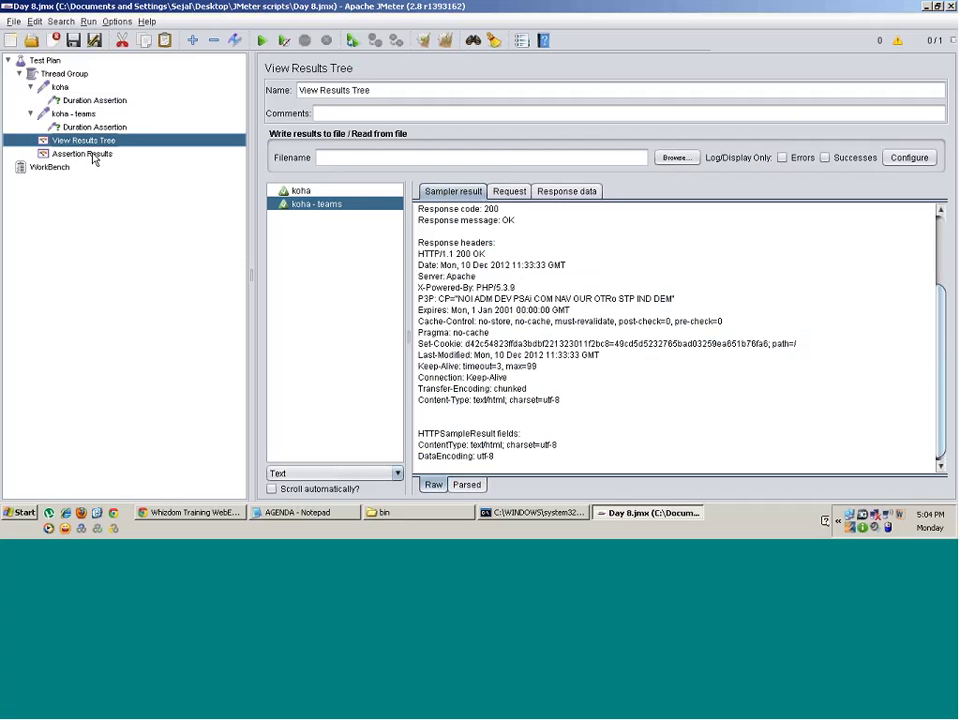
click(85, 154)
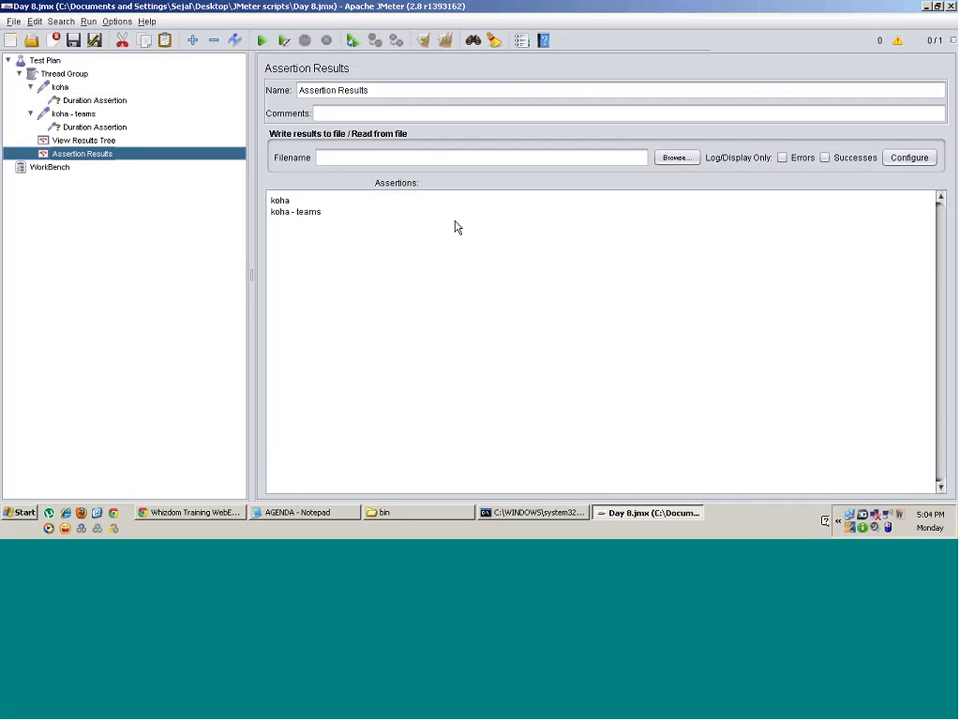
- Add a Size Assertion to the Thread Group
right_click(65, 74)
mouse_move(100, 84)
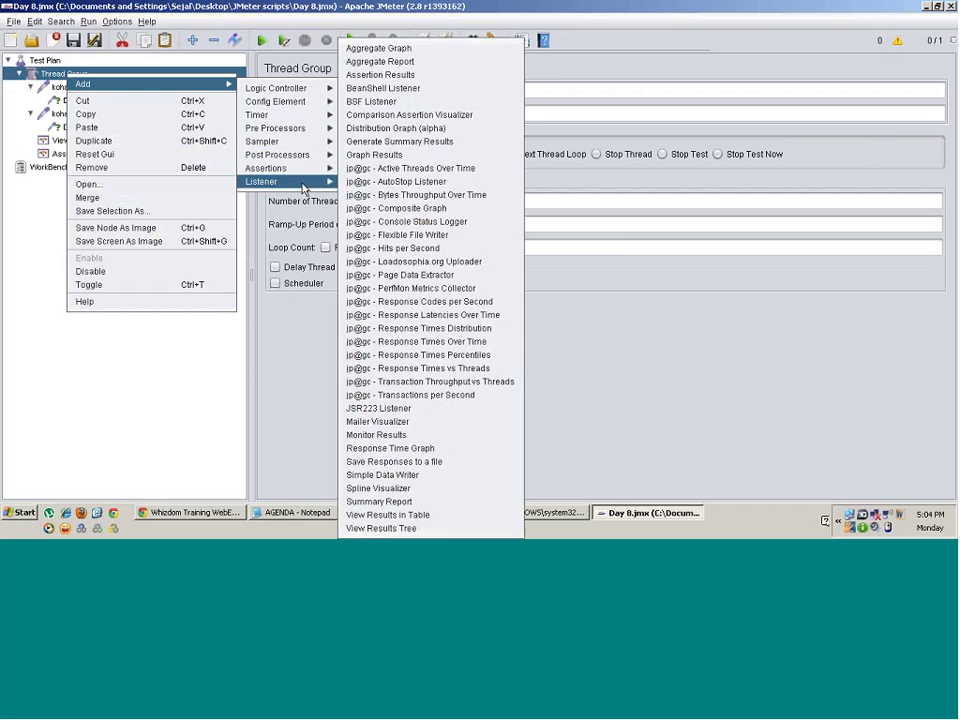
mouse_move(310, 176)
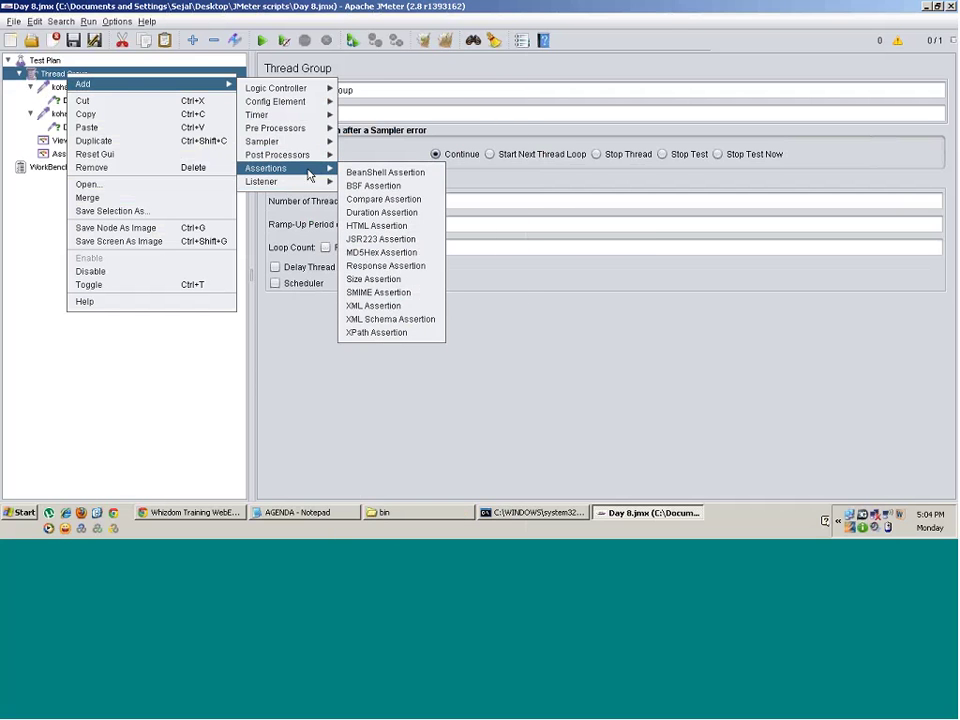
click(374, 280)
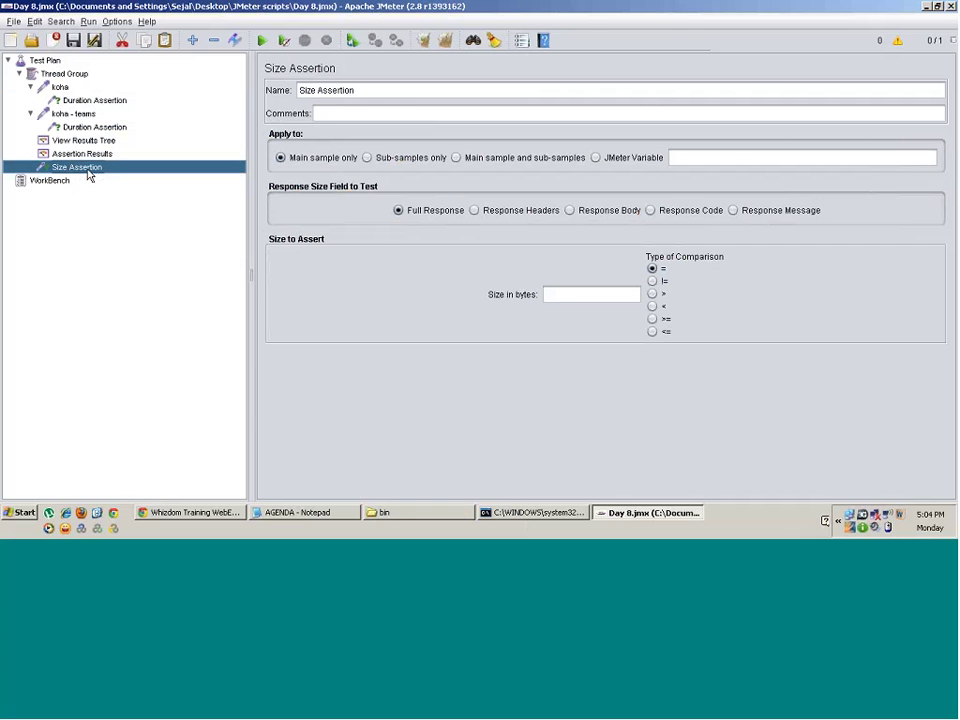
- Collapse the koha and koha - teams requests under the Thread Group in the test plan tree
click(62, 74)
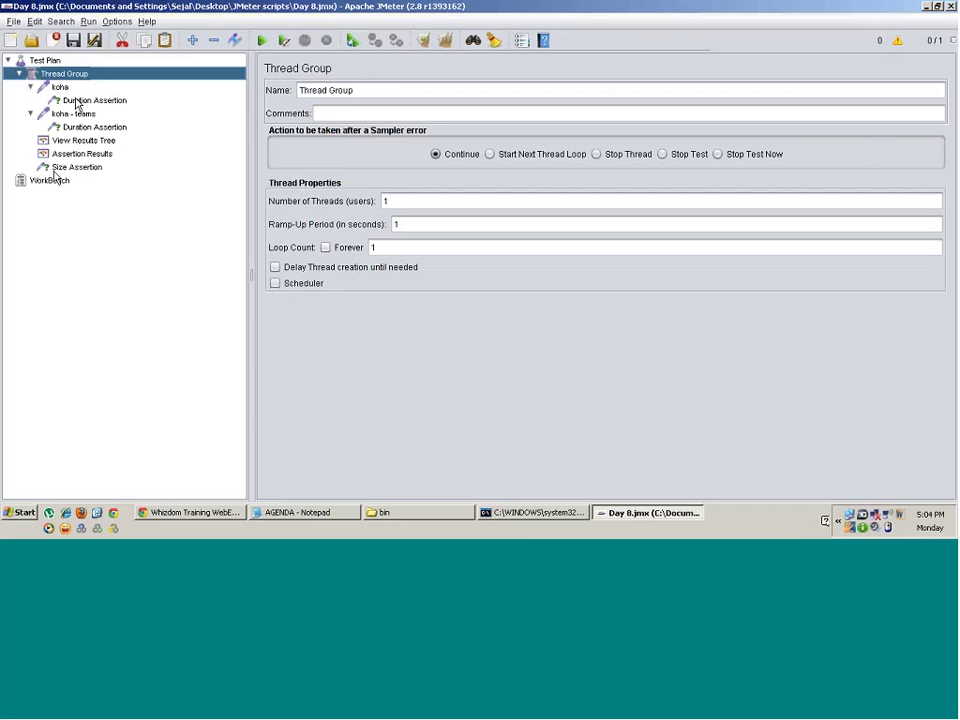
click(30, 87)
click(30, 100)
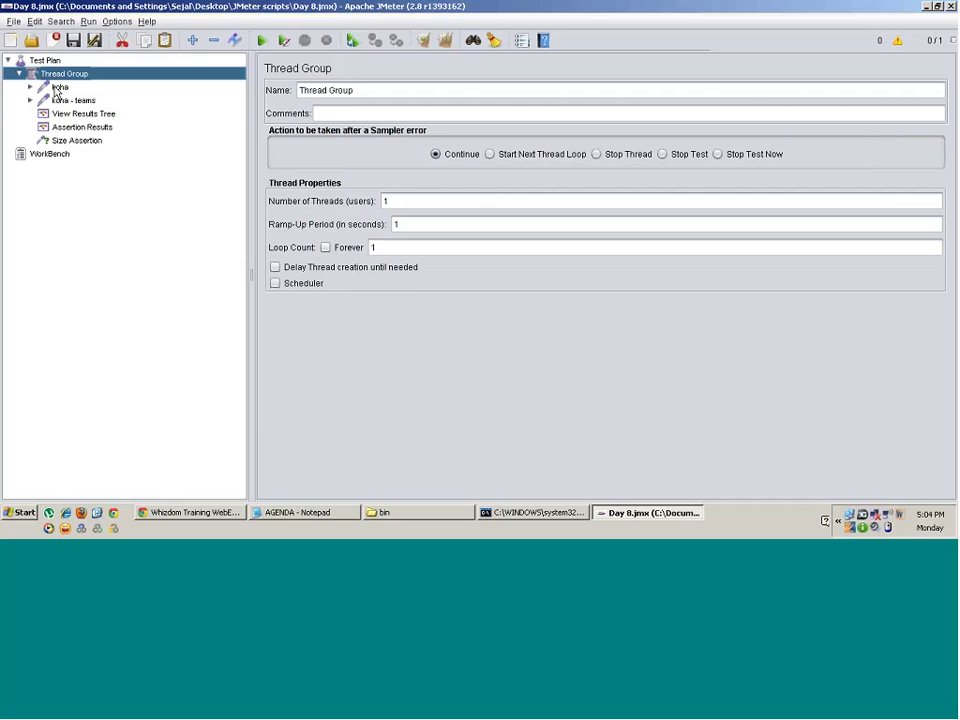
- Move the Size Assertion to directly after the koha - teams request, inside the Thread Group
click(58, 88)
click(66, 100)
click(72, 114)
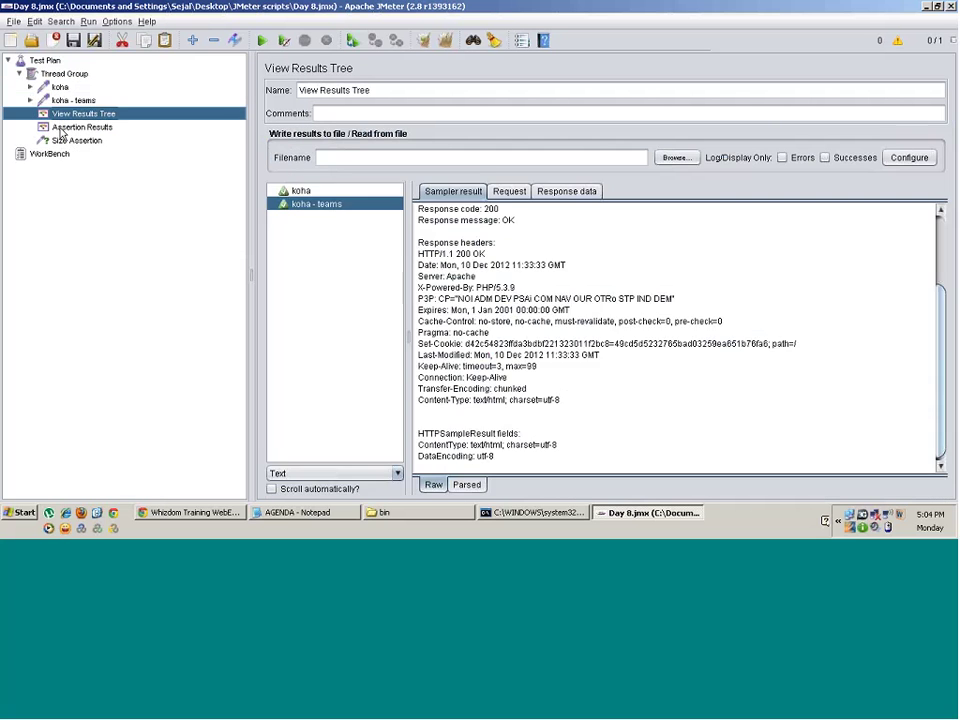
click(62, 128)
click(62, 139)
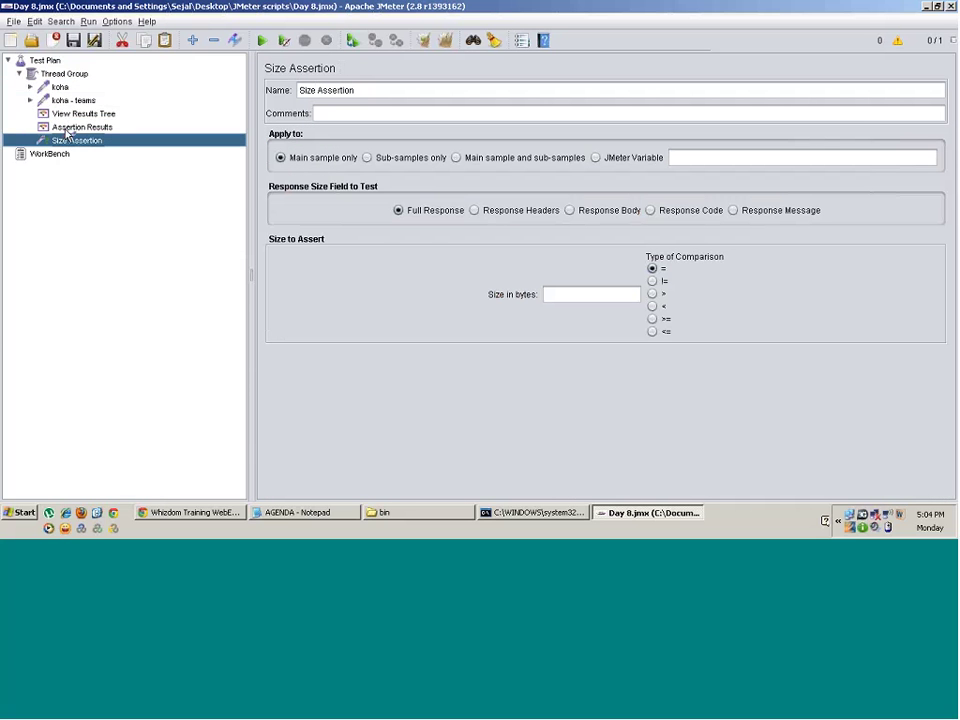
drag(66, 133, 62, 76)
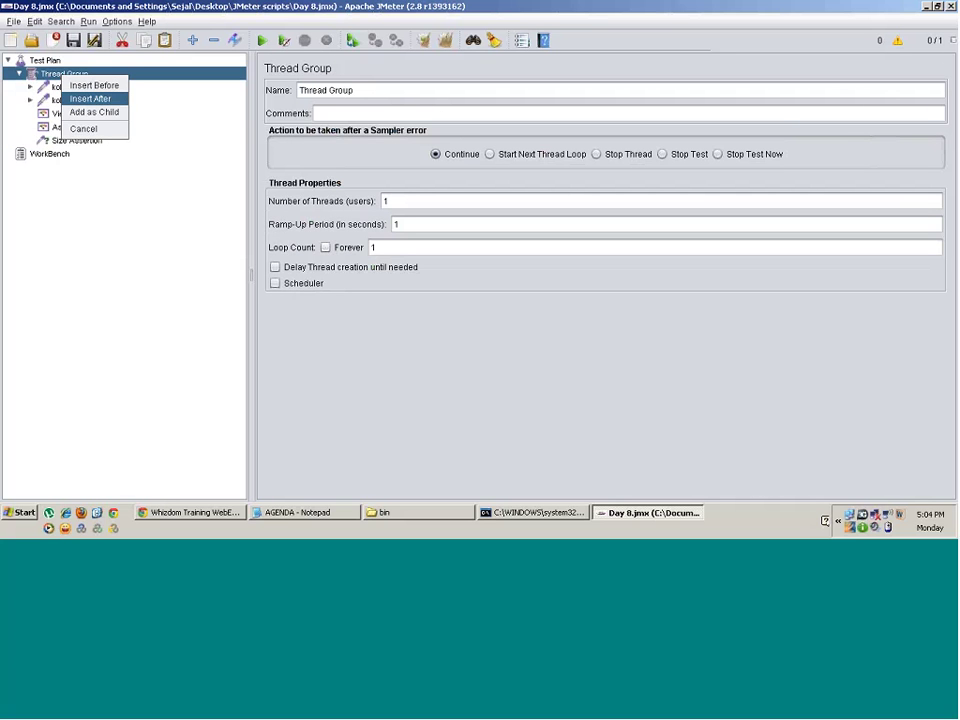
click(90, 98)
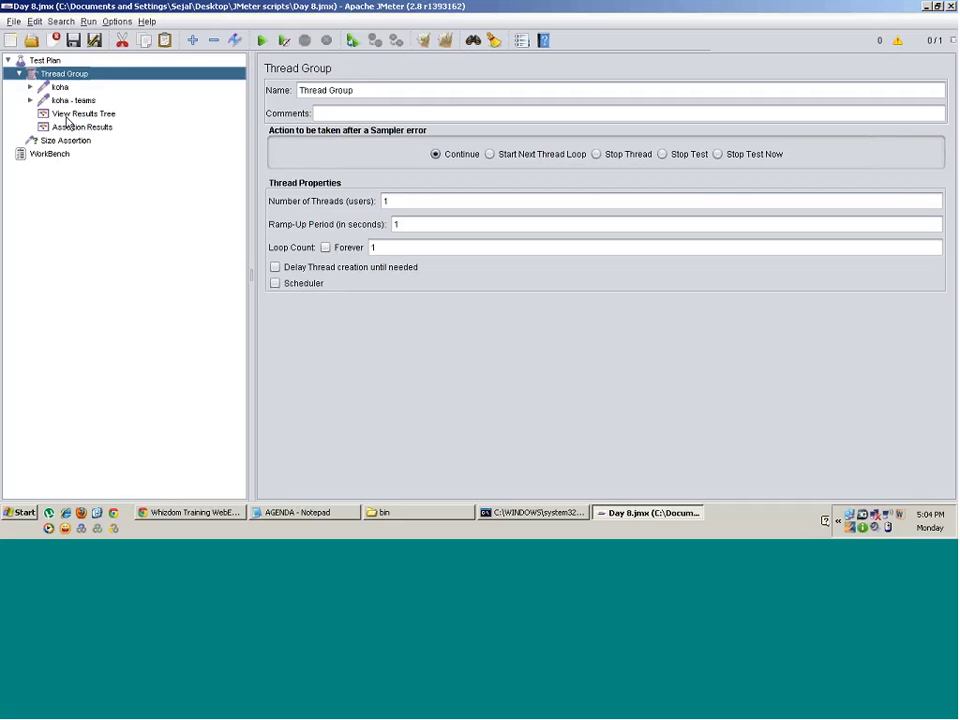
click(66, 141)
drag(66, 141, 64, 102)
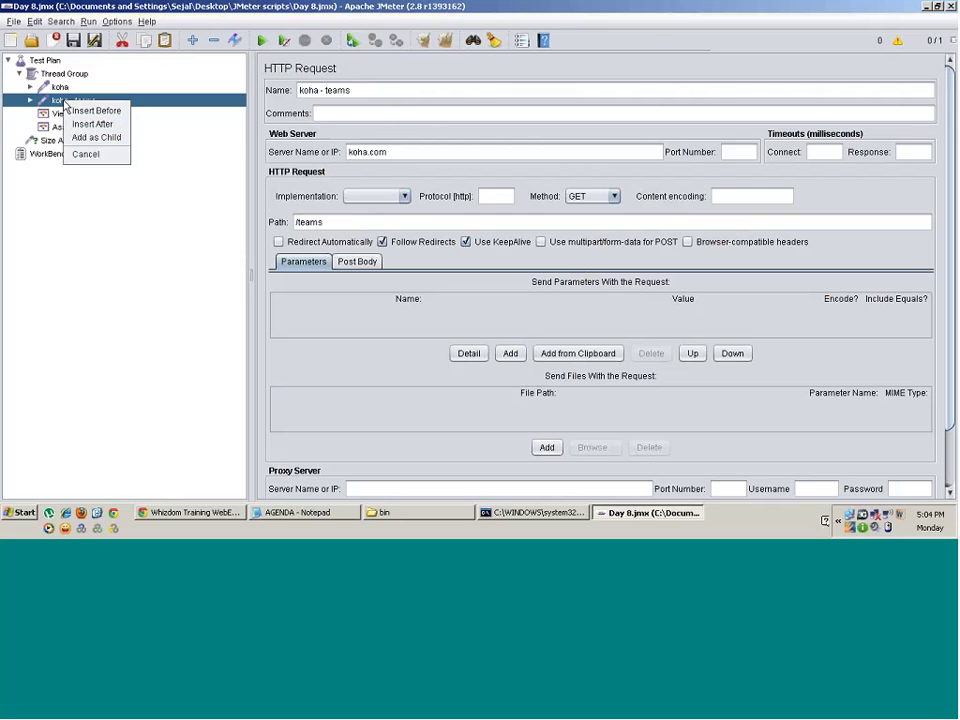
click(74, 125)
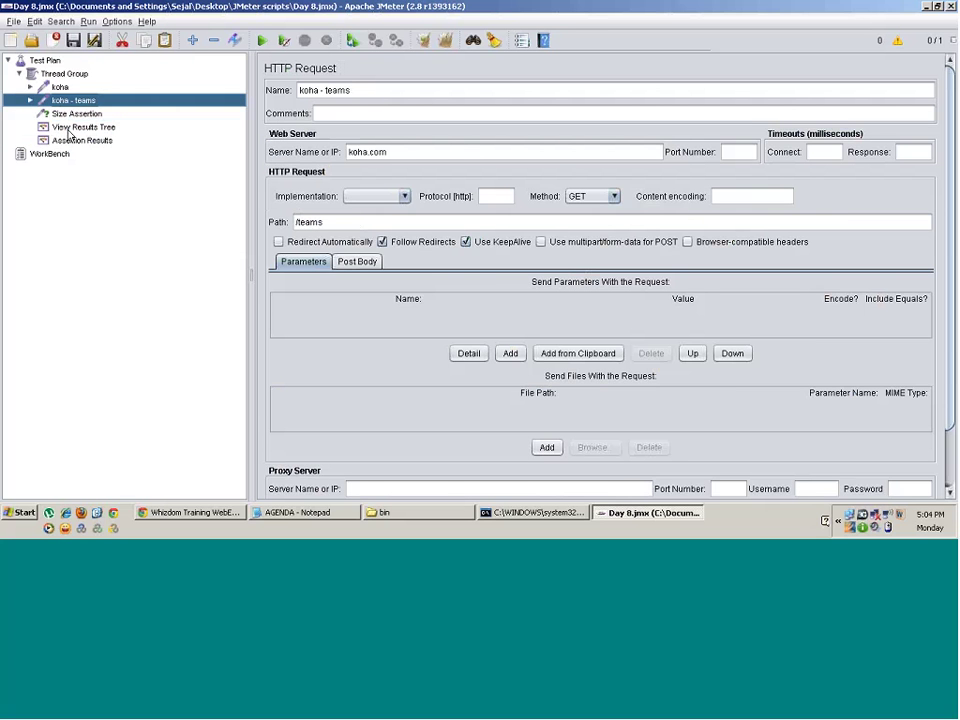
- Expand the koha and koha - teams requests in the test plan tree and review them alongside the Size Assertion
key(Up)
click(63, 101)
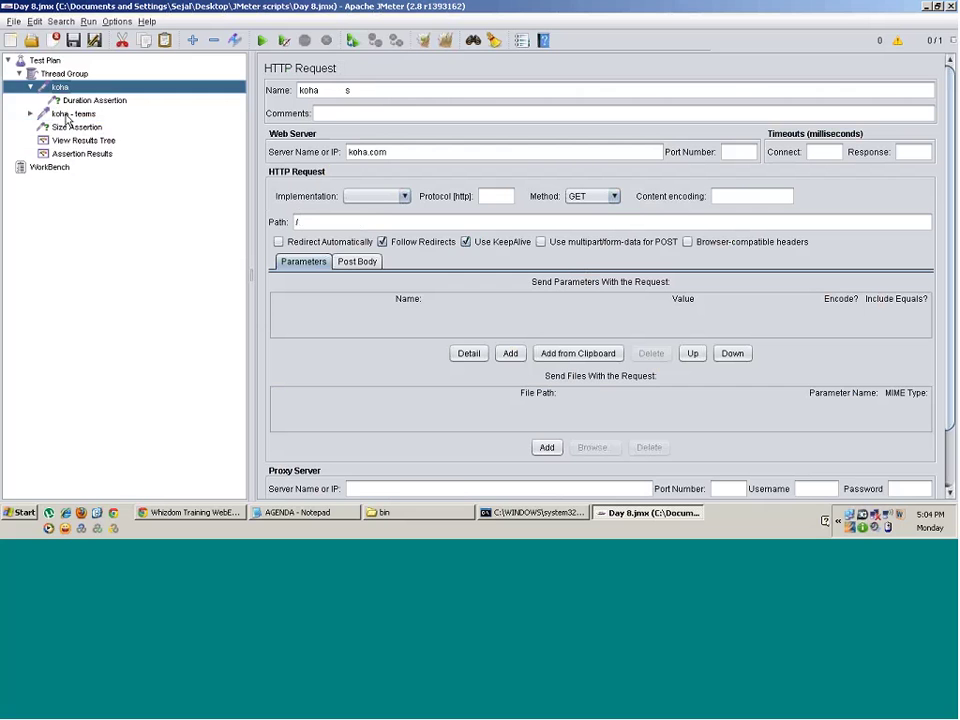
click(66, 115)
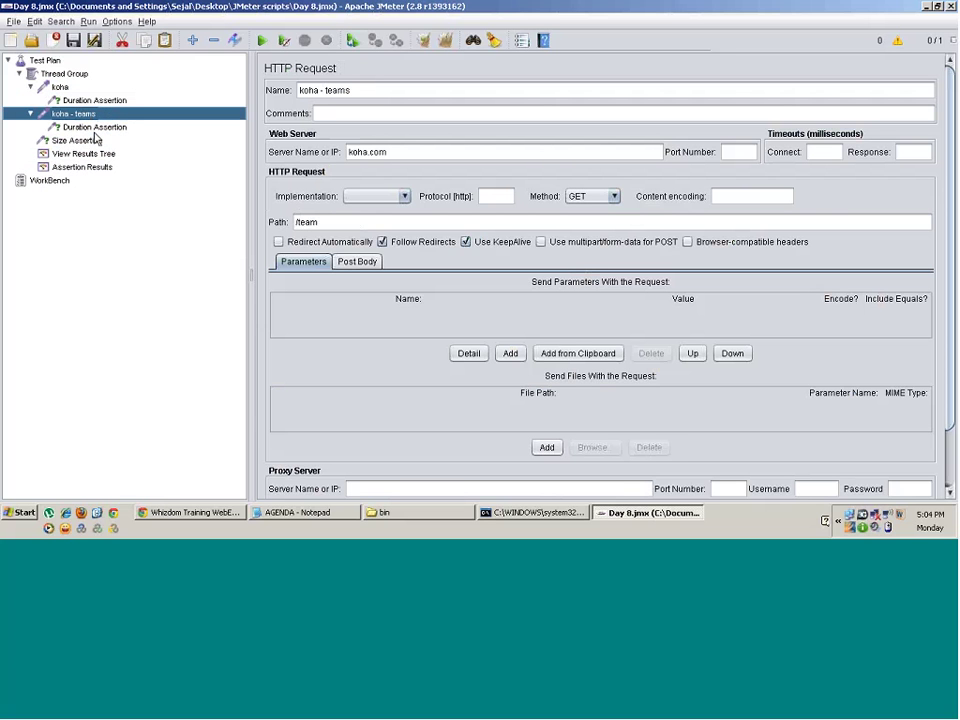
text(s)
click(80, 141)
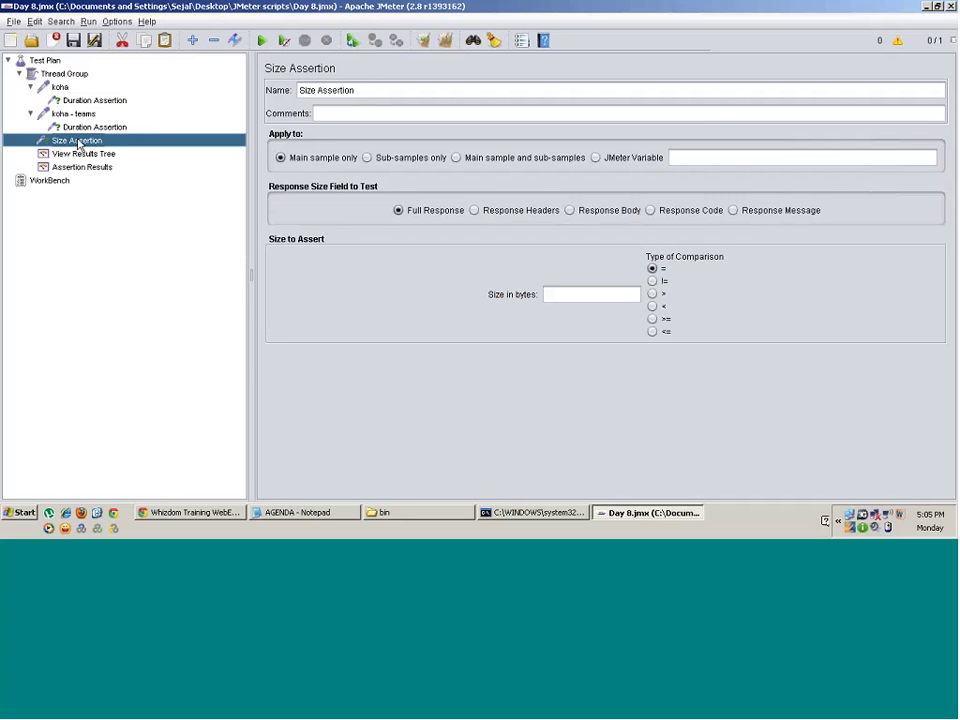
click(67, 115)
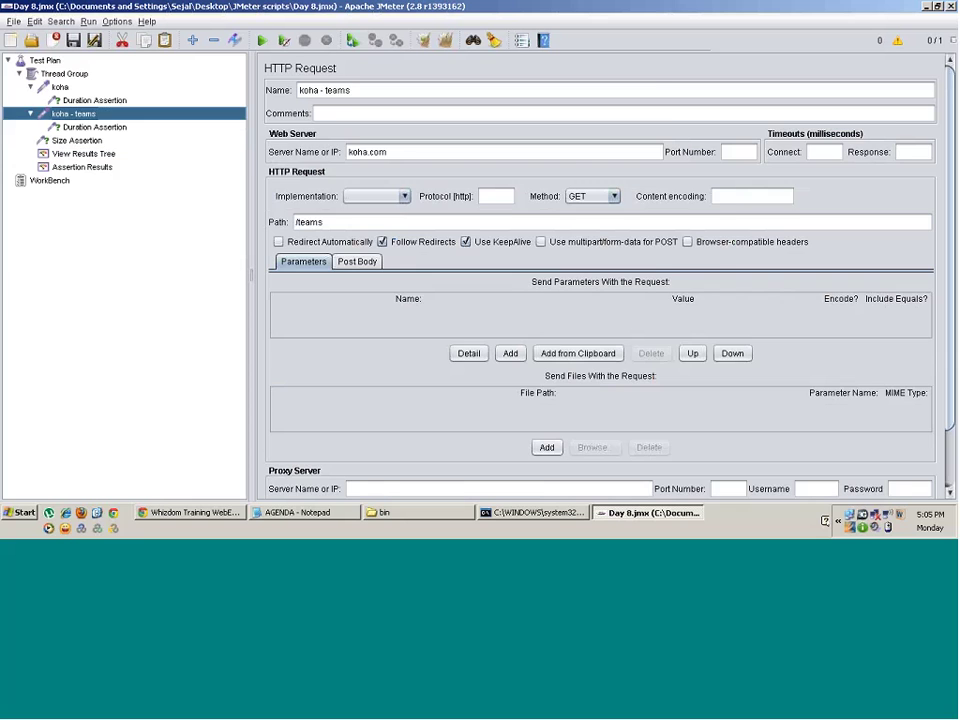
click(61, 88)
- Rename the Size Assertion as "verify size less than 200" and reopen its settings
click(74, 140)
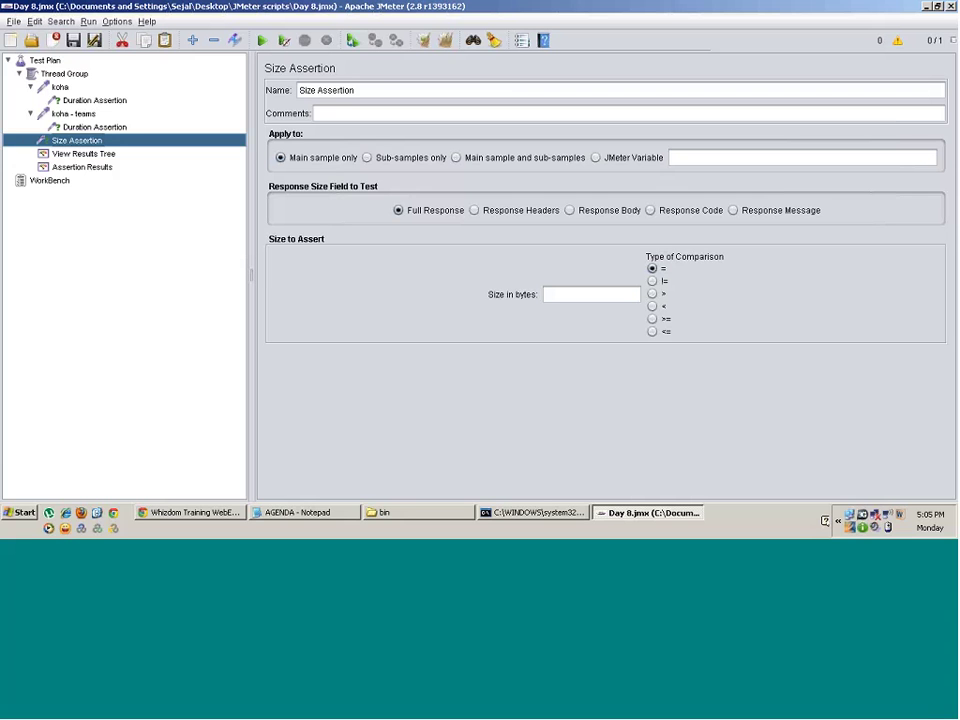
drag(381, 88, 247, 88)
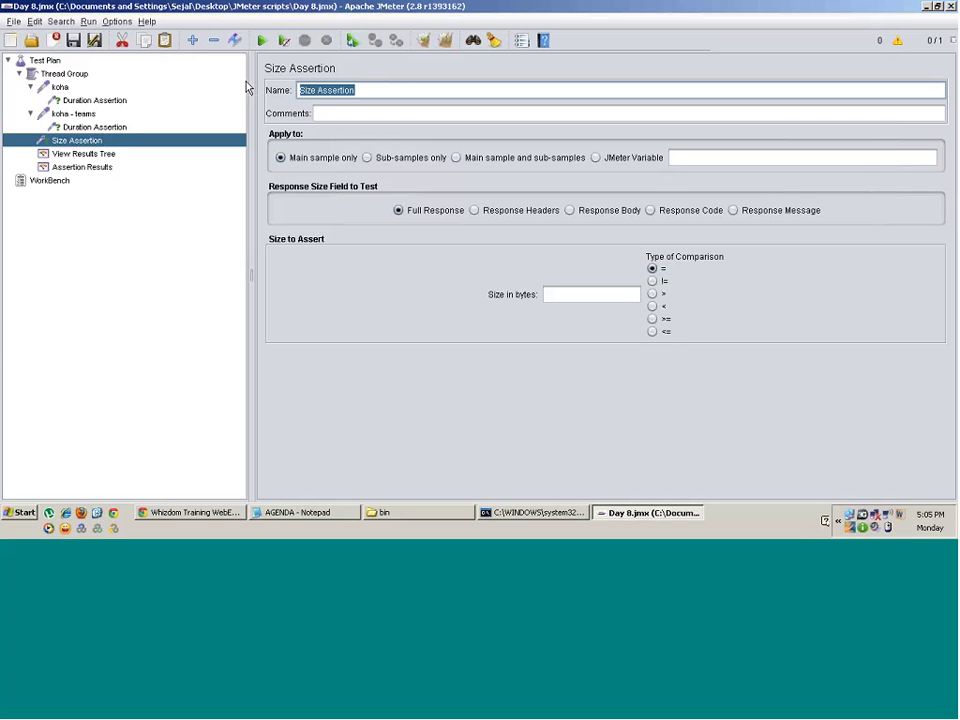
text(verifysizeleass th)
key(BackSpace)
key(BackSpace)
key(BackSpace)
text(than)
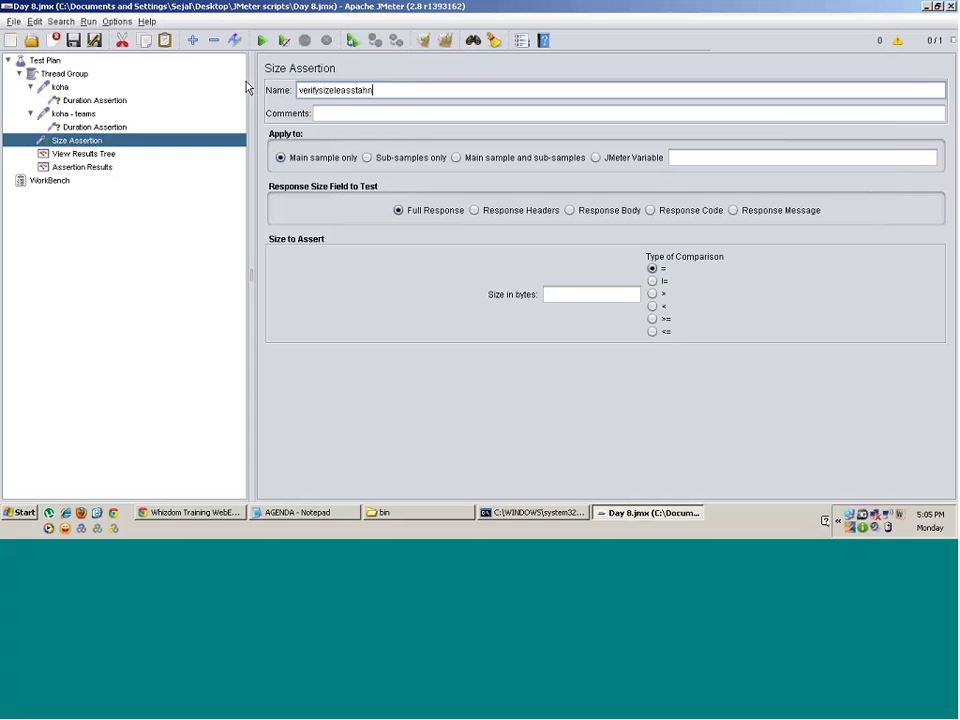
key(BackSpace)
key(BackSpace)
key(BackSpace)
text(han 200)
click(334, 90)
click(318, 90)
click(350, 90)
key(BackSpace)
click(354, 90)
click(98, 157)
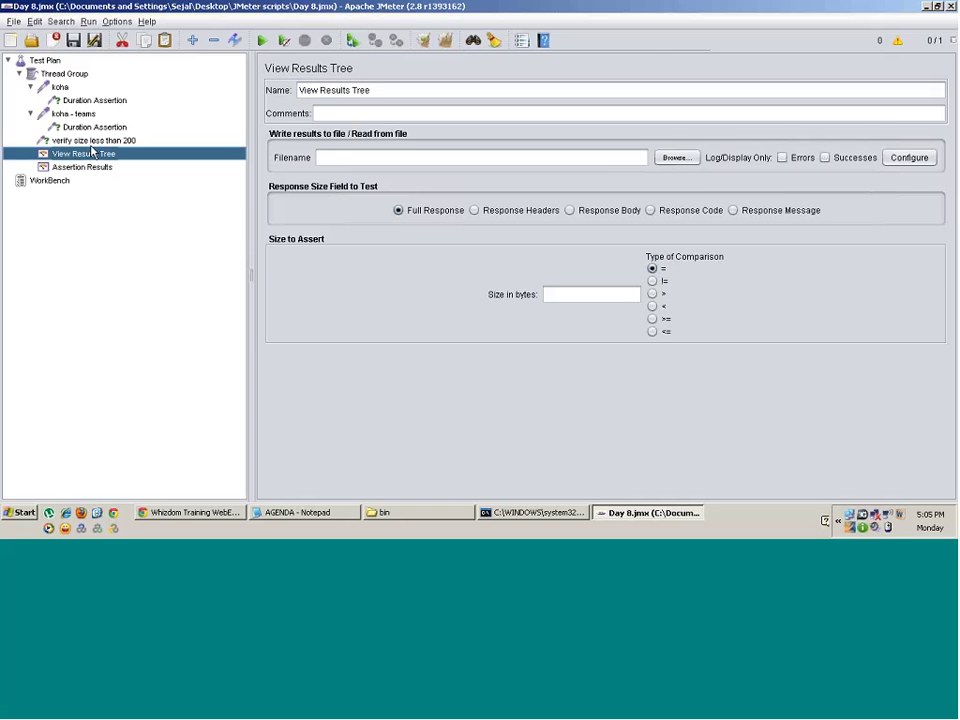
key(Up)
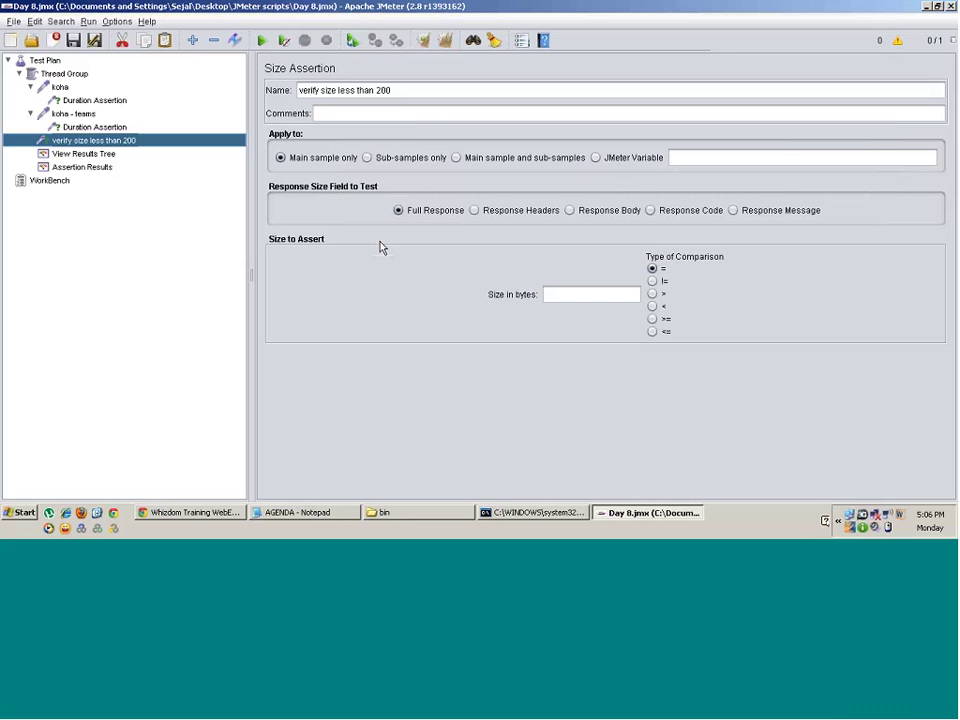
- Try the Response Headers, Response Body and Response Code size fields, and return to Full Response
click(476, 213)
click(574, 212)
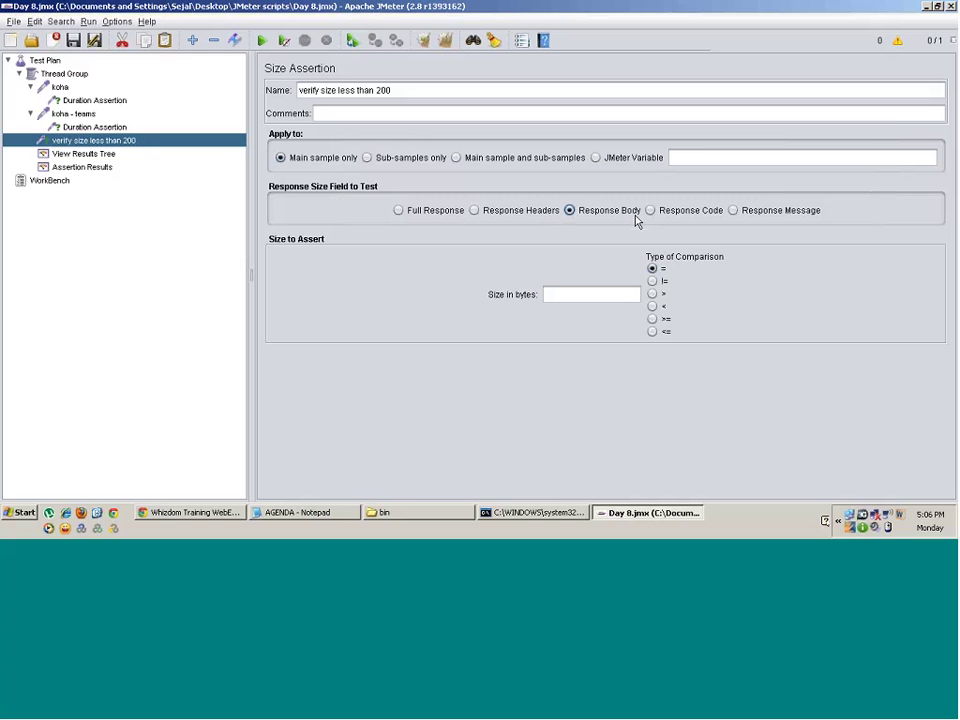
click(651, 211)
click(398, 212)
- Set the Size Assertion to require a size less than (<) 1000 bytes
click(567, 291)
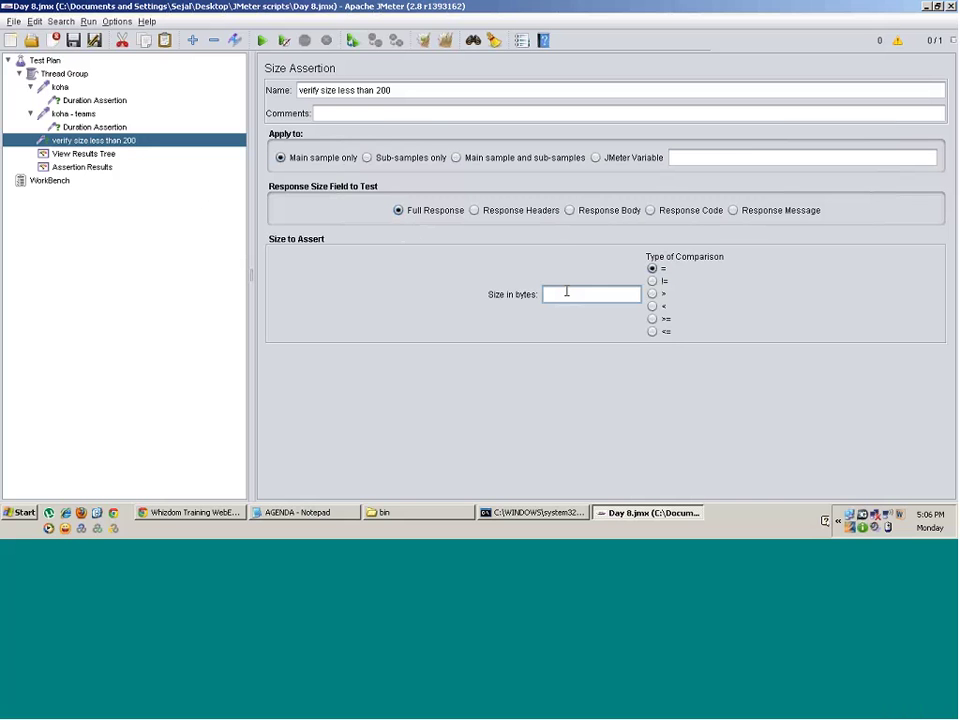
text(1000)
click(651, 308)
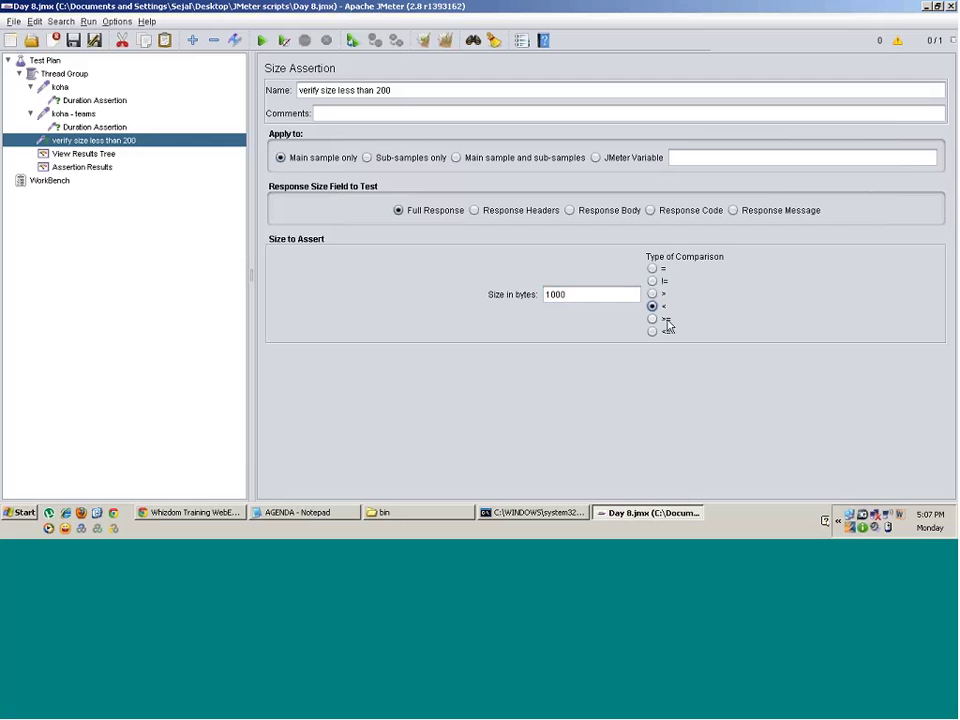
double_click(570, 293)
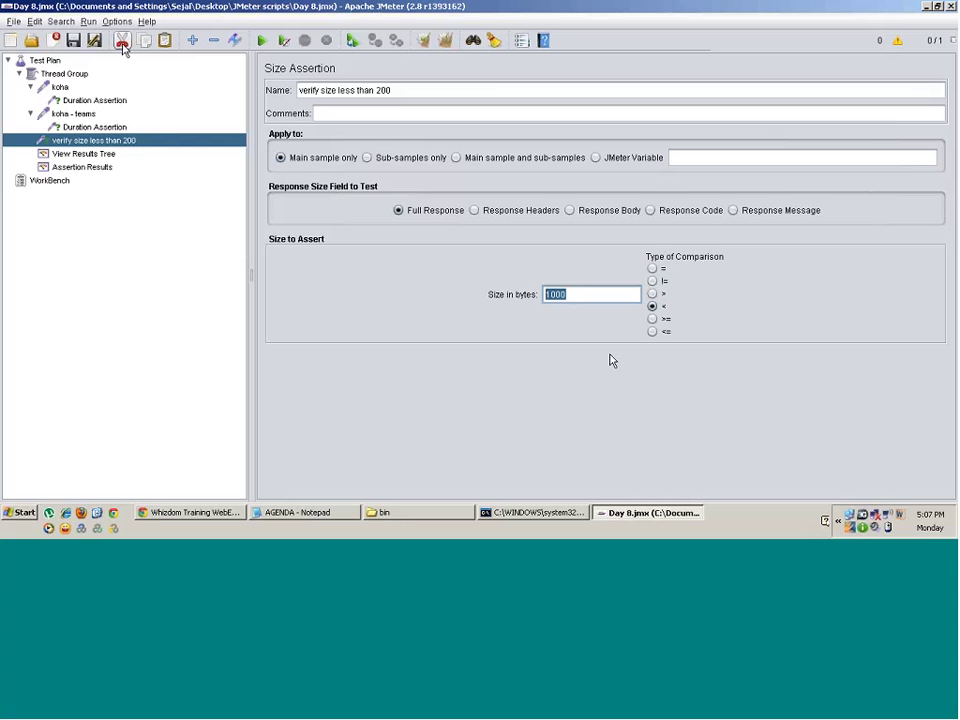
- Save the test plan and run the test with cleared results, showing the samples in View Results Tree
click(73, 42)
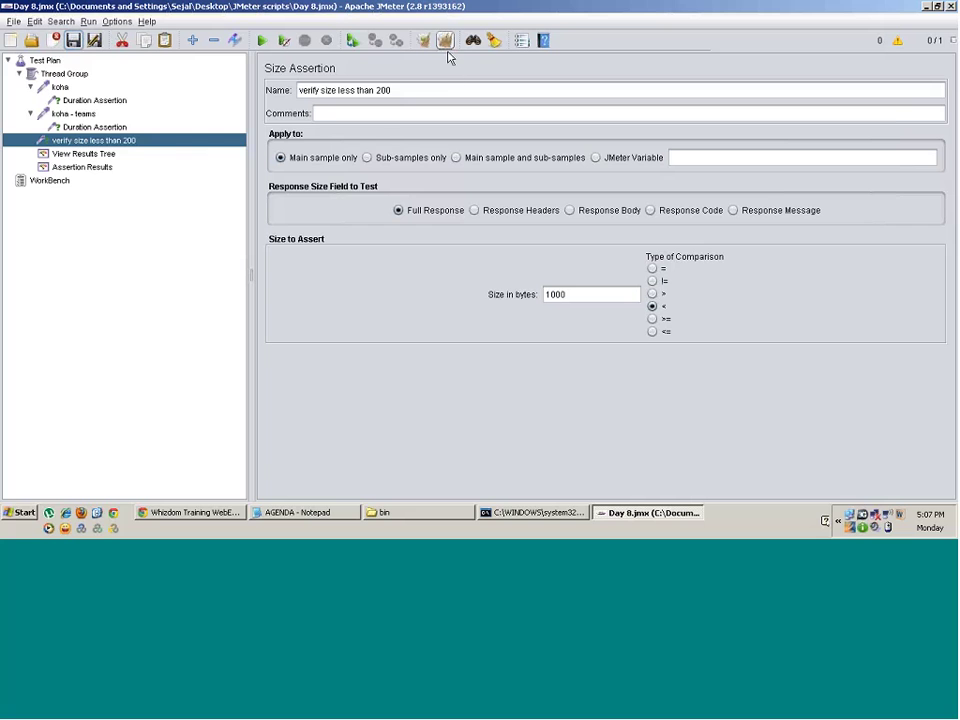
click(262, 40)
click(110, 153)
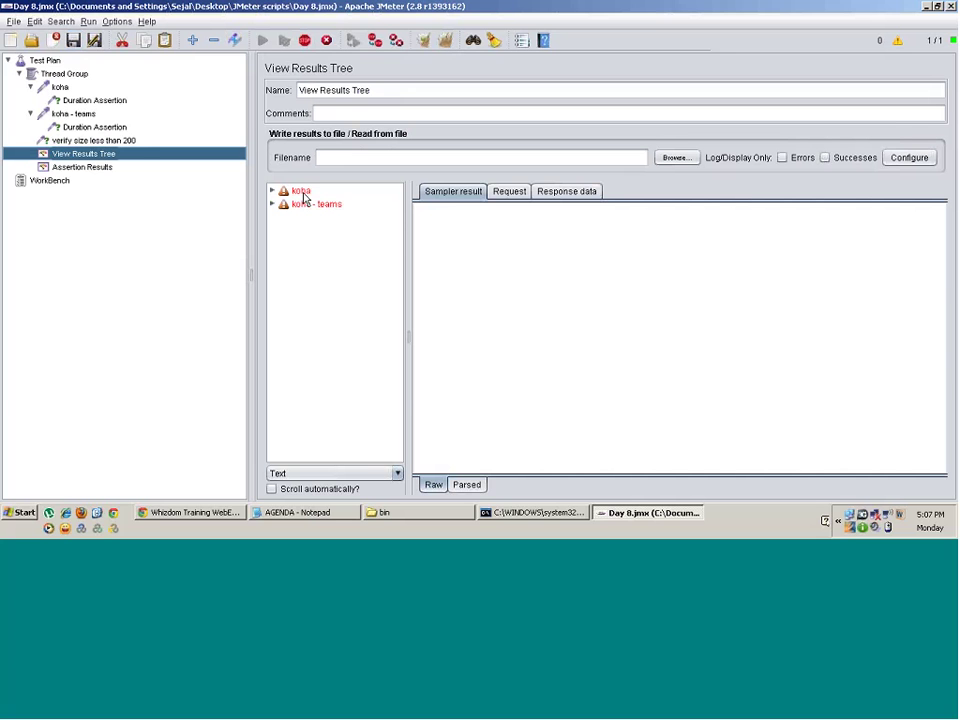
- Examine the size and duration assertion messages under the koha and koha - teams samples in View Results Tree
double_click(303, 193)
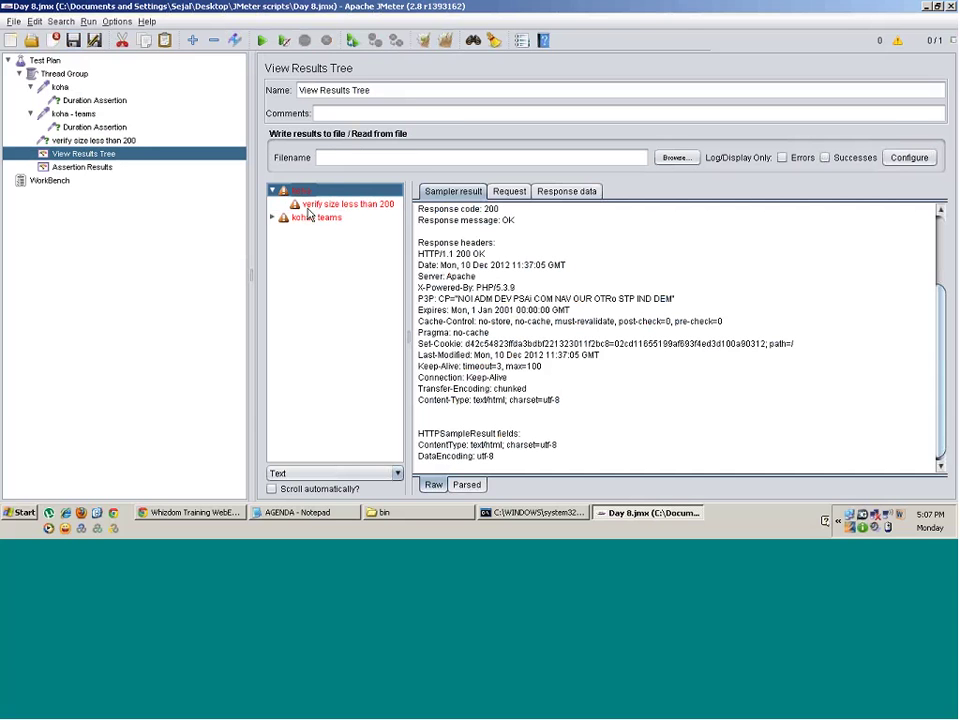
double_click(305, 217)
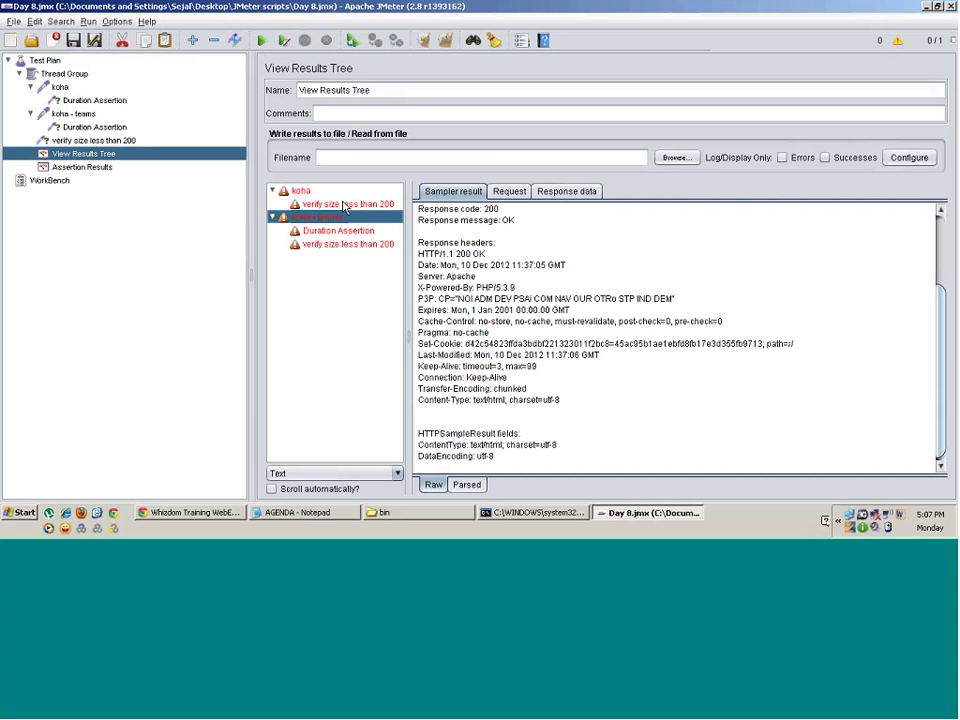
click(325, 205)
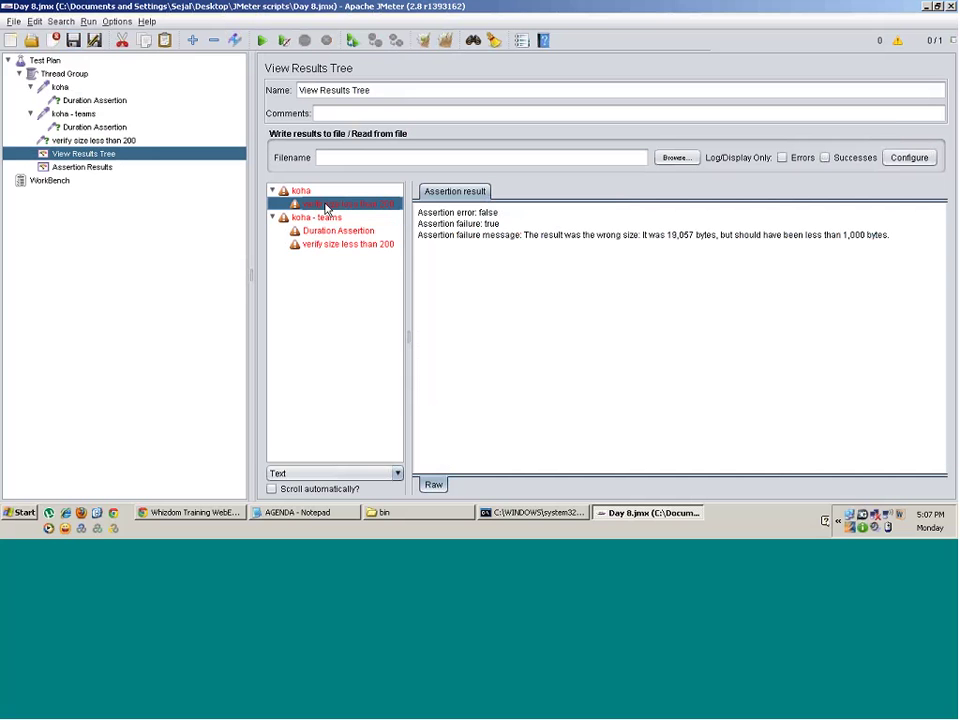
click(299, 191)
click(310, 203)
click(341, 232)
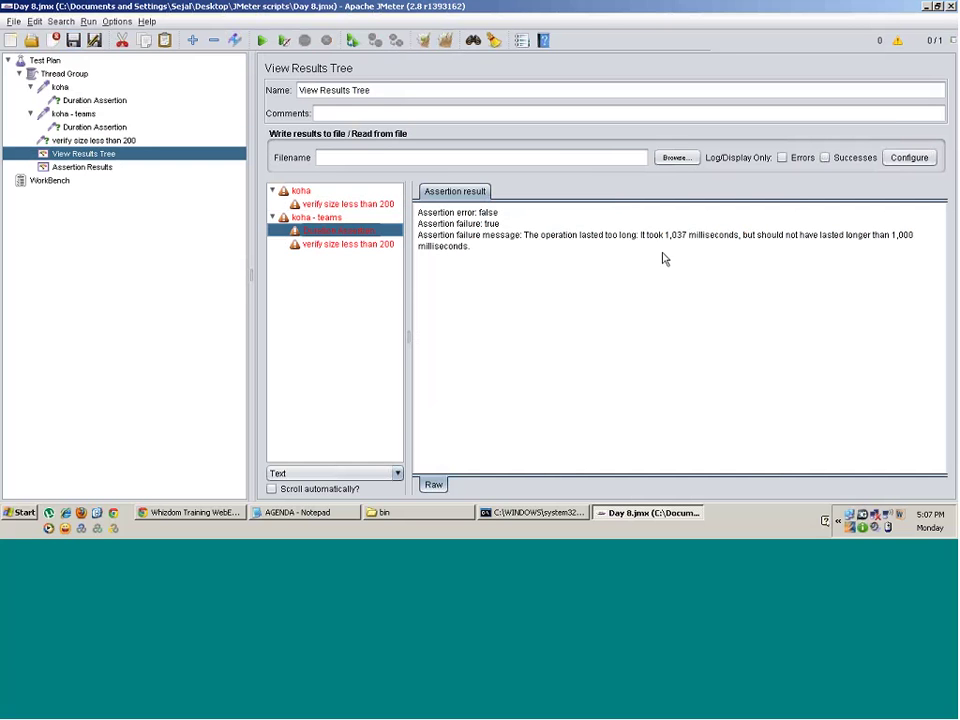
click(318, 246)
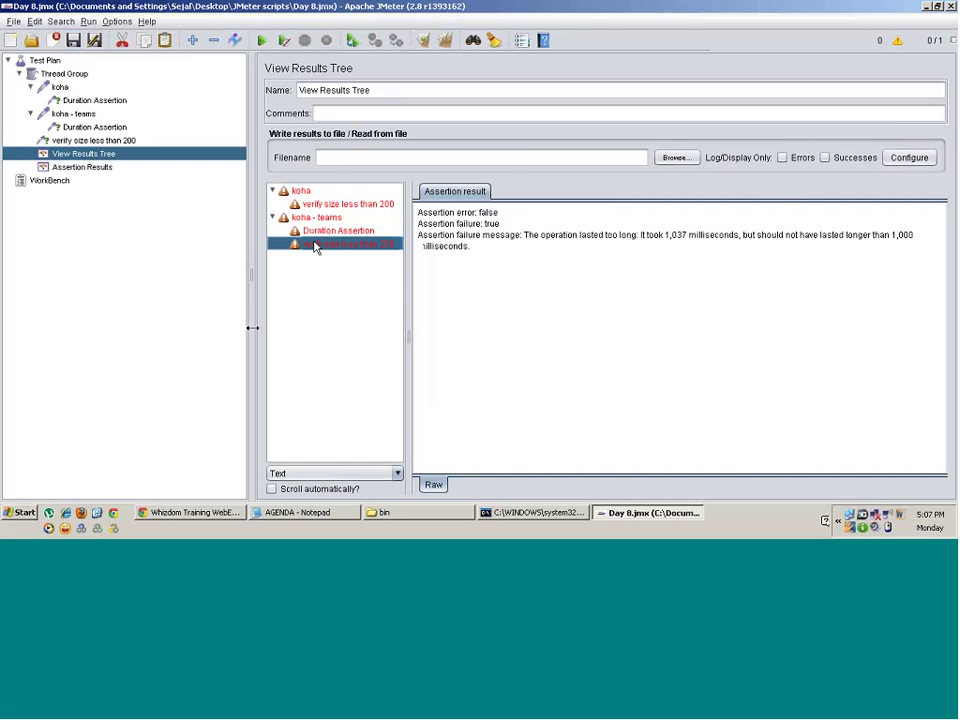
- Set the size limit of the "verify size less than 200" assertion to 20000 bytes
click(92, 140)
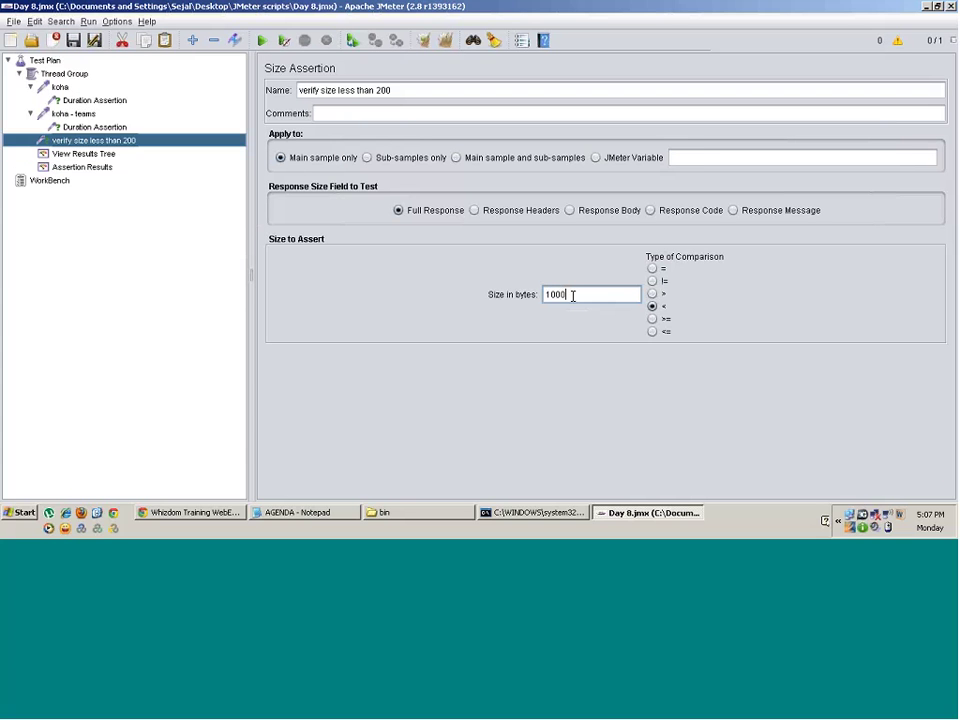
drag(580, 294, 488, 302)
text(20000)
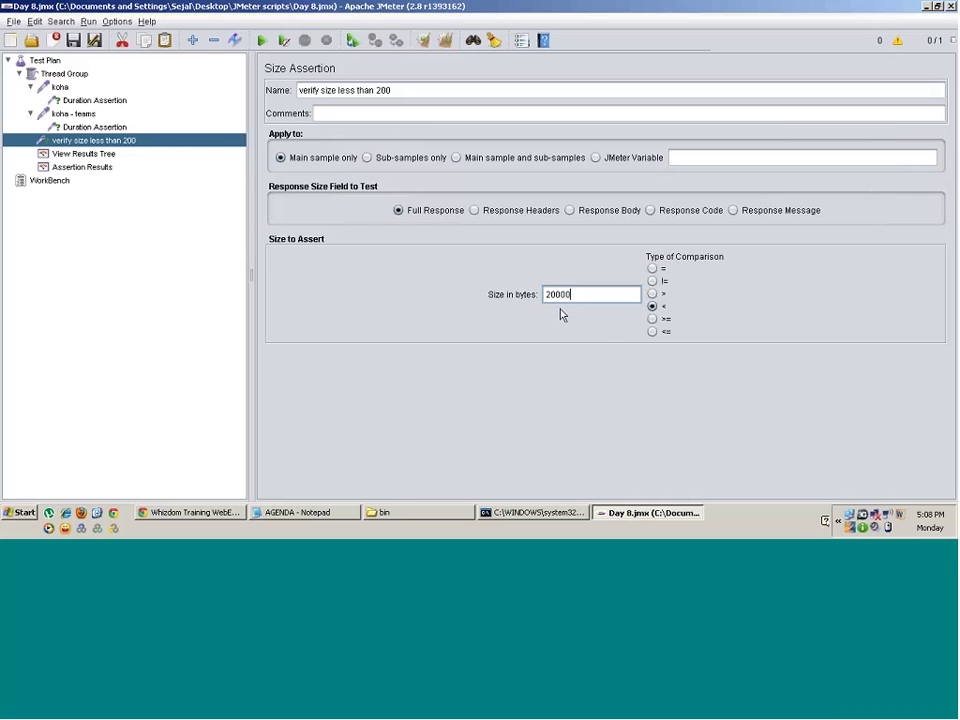
- Review the previous run in View Results Tree and Assertion Results, and save the test plan
click(84, 153)
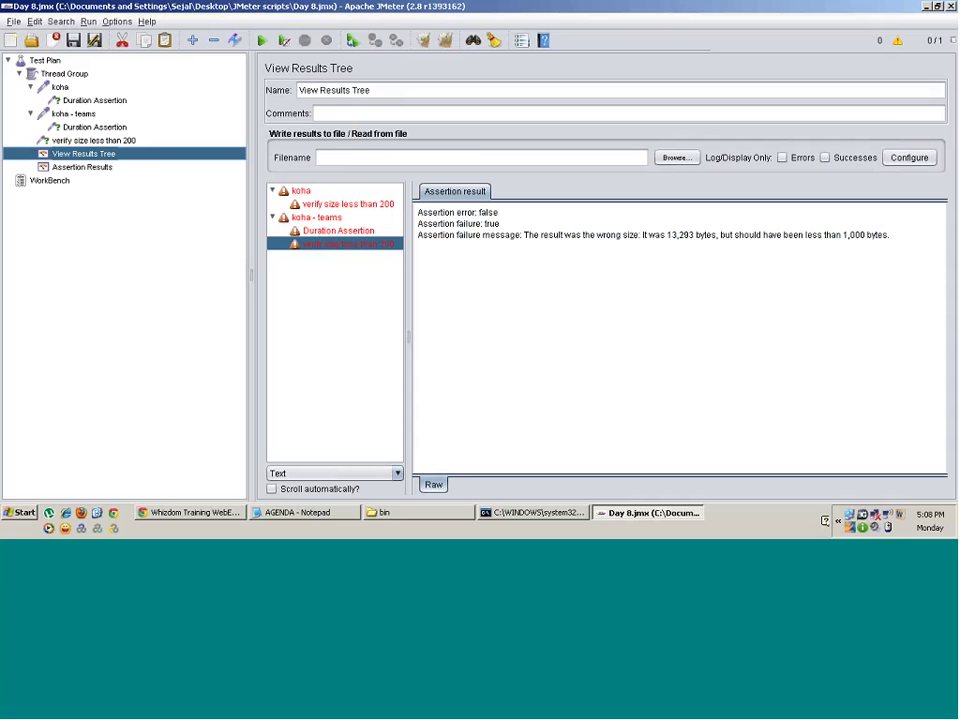
click(82, 167)
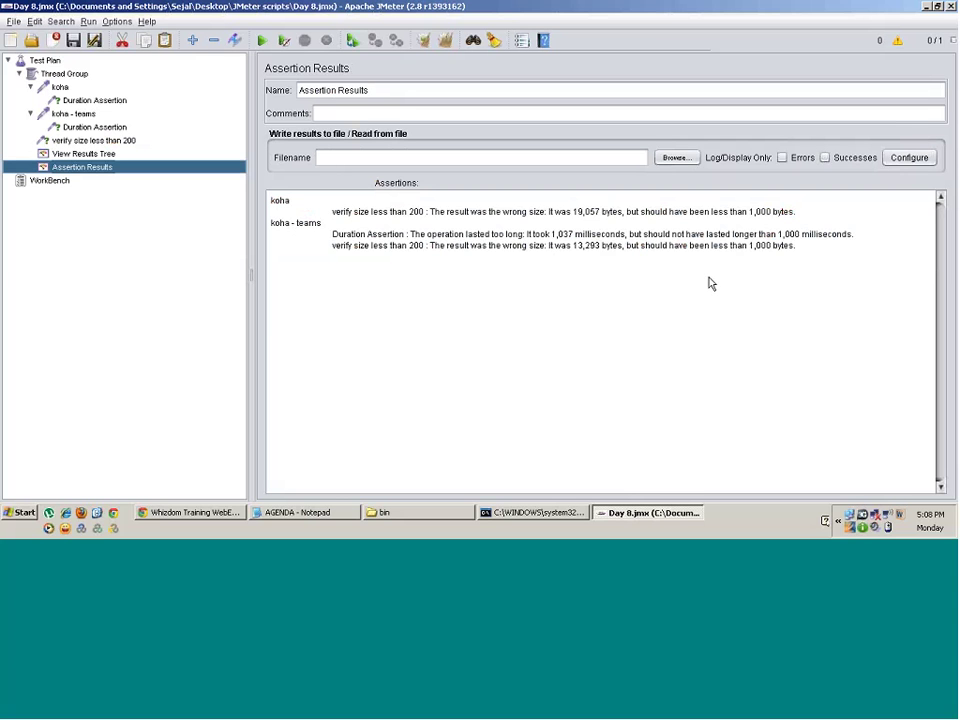
click(73, 40)
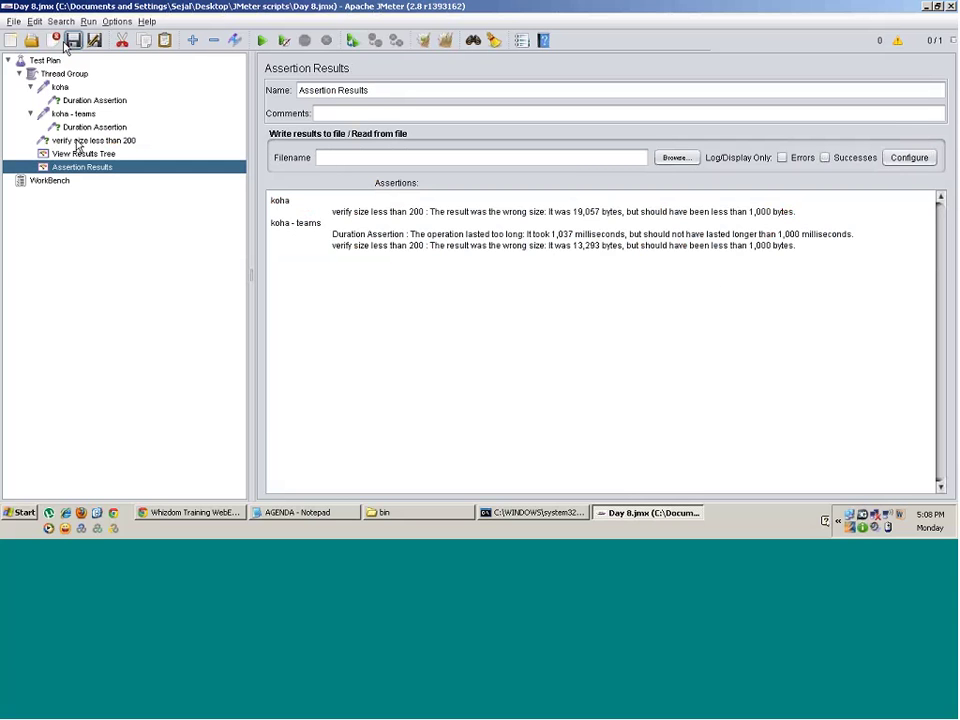
- Recheck the Size Assertion's byte limit, and rerun the test with cleared results to check both samples in View Results Tree
click(70, 141)
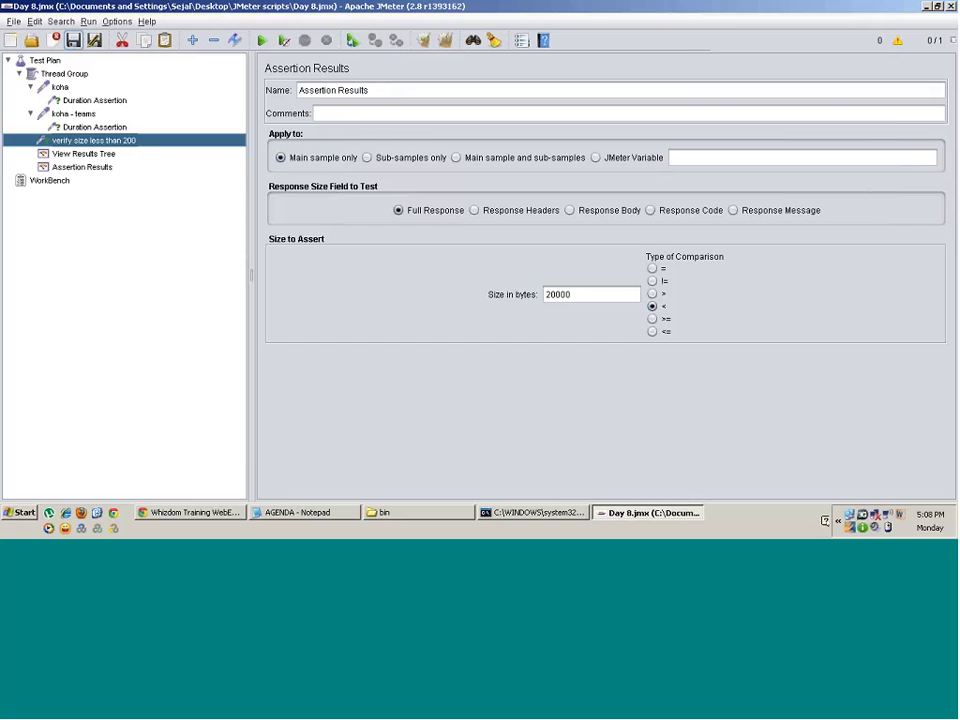
drag(576, 296, 497, 298)
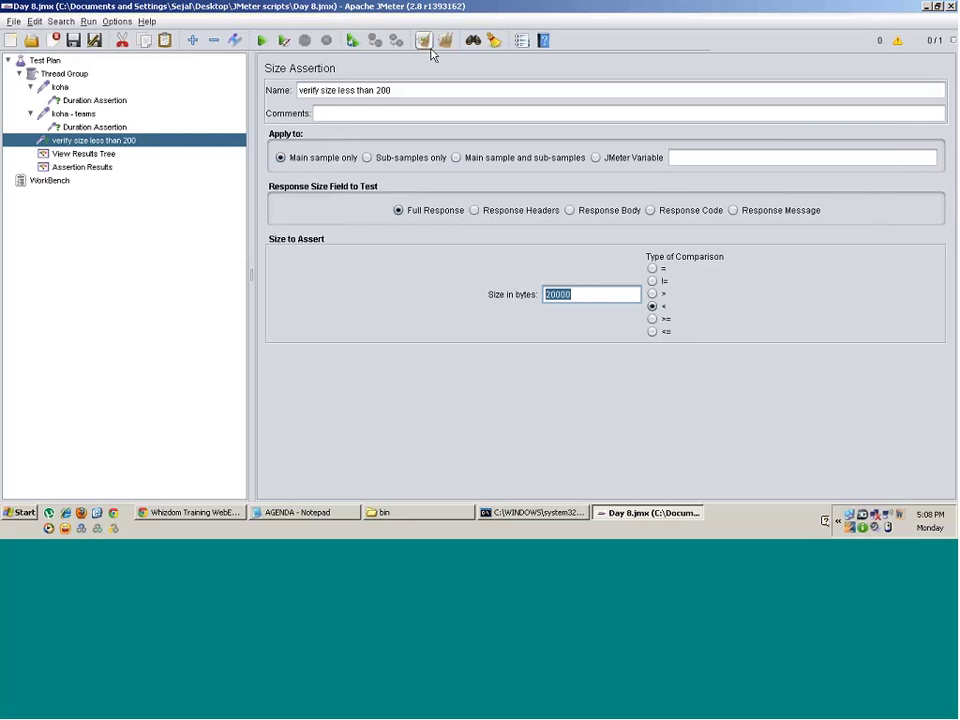
click(261, 40)
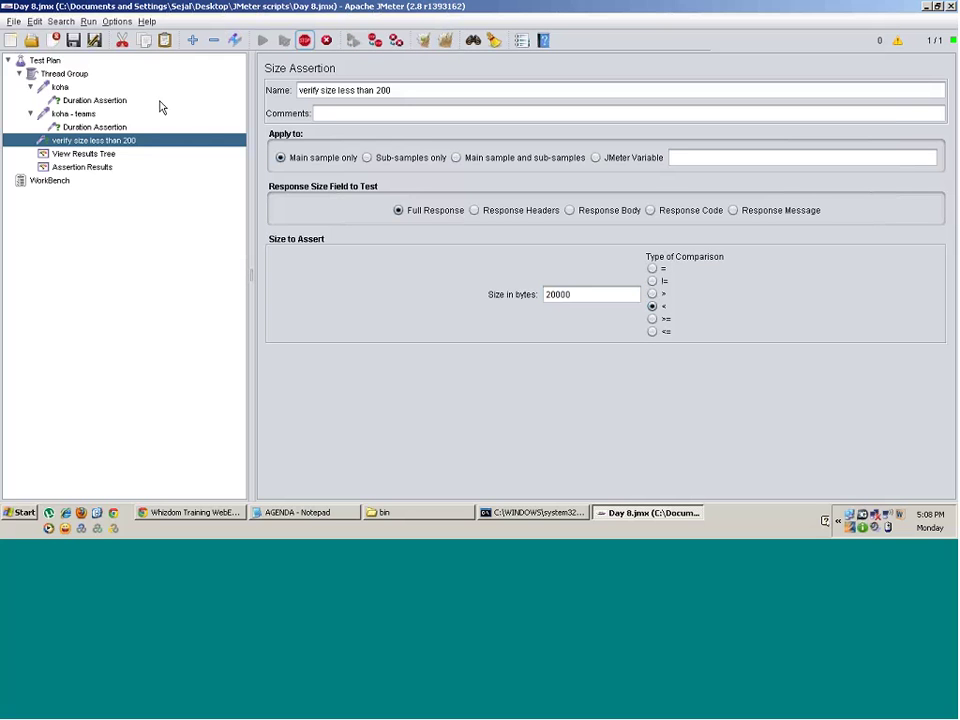
click(97, 153)
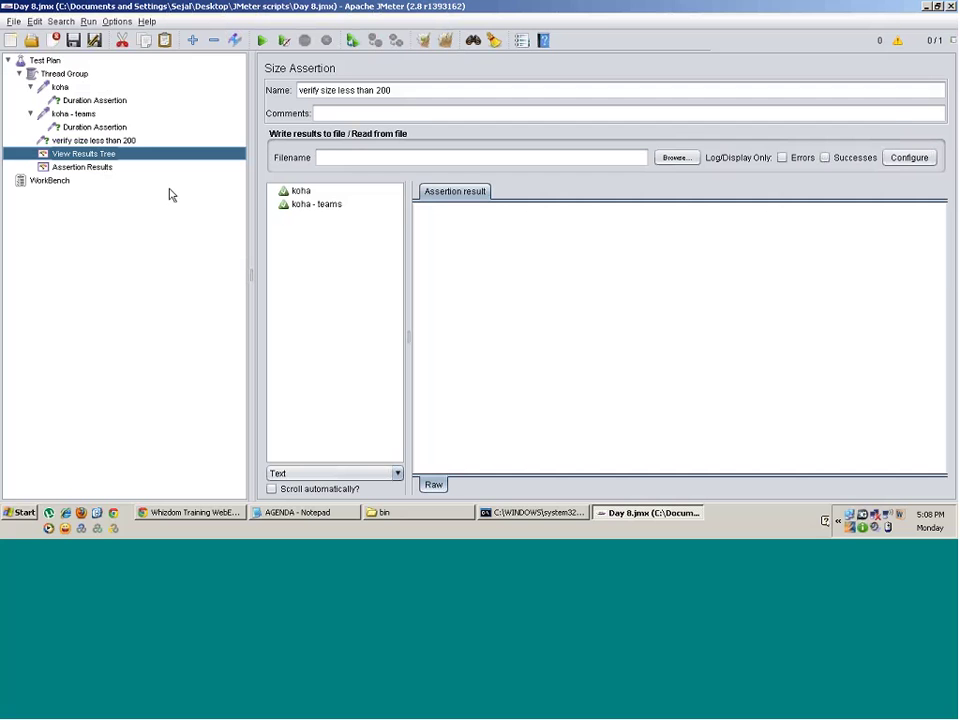
- Compare the sampler results of koha and koha - teams in View Results Tree, and review the Assertion Results listener
click(315, 204)
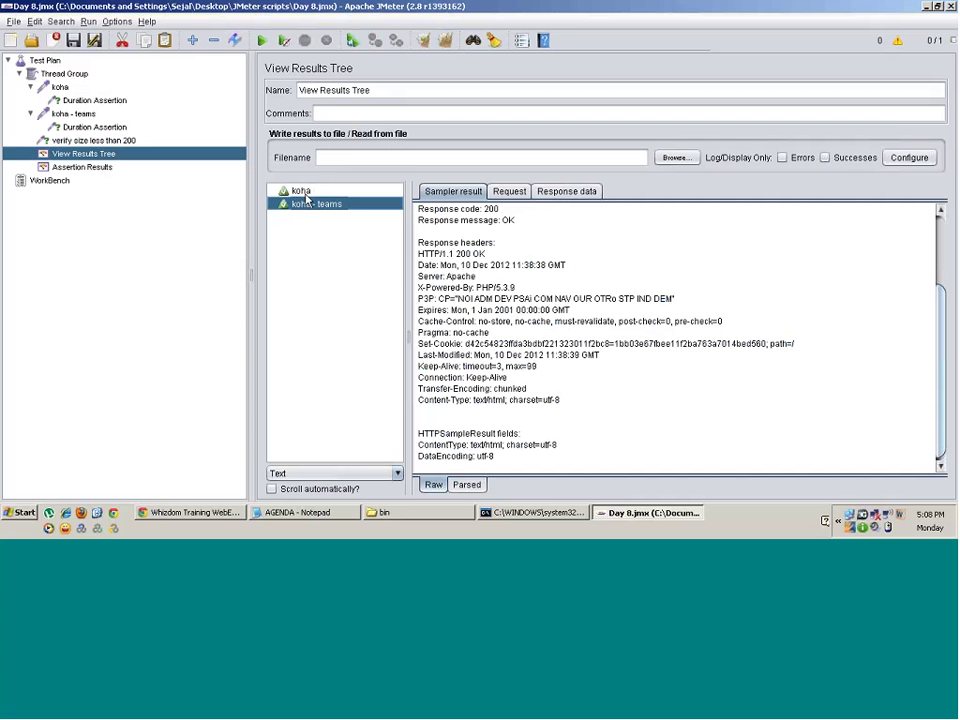
key(Up)
key(Down)
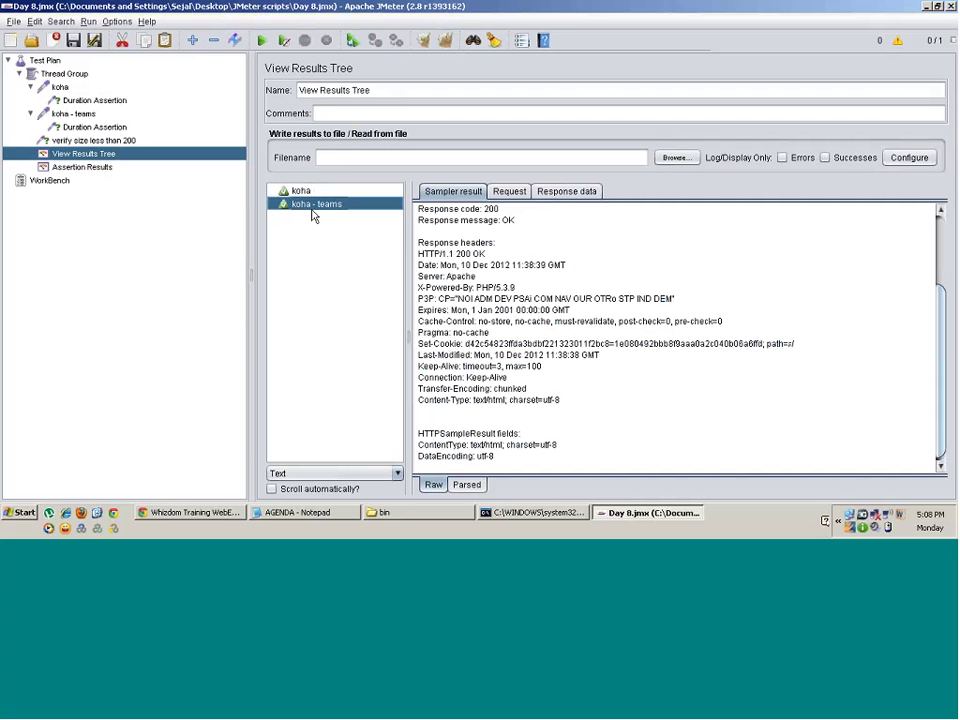
key(Up)
key(Down)
key(Up)
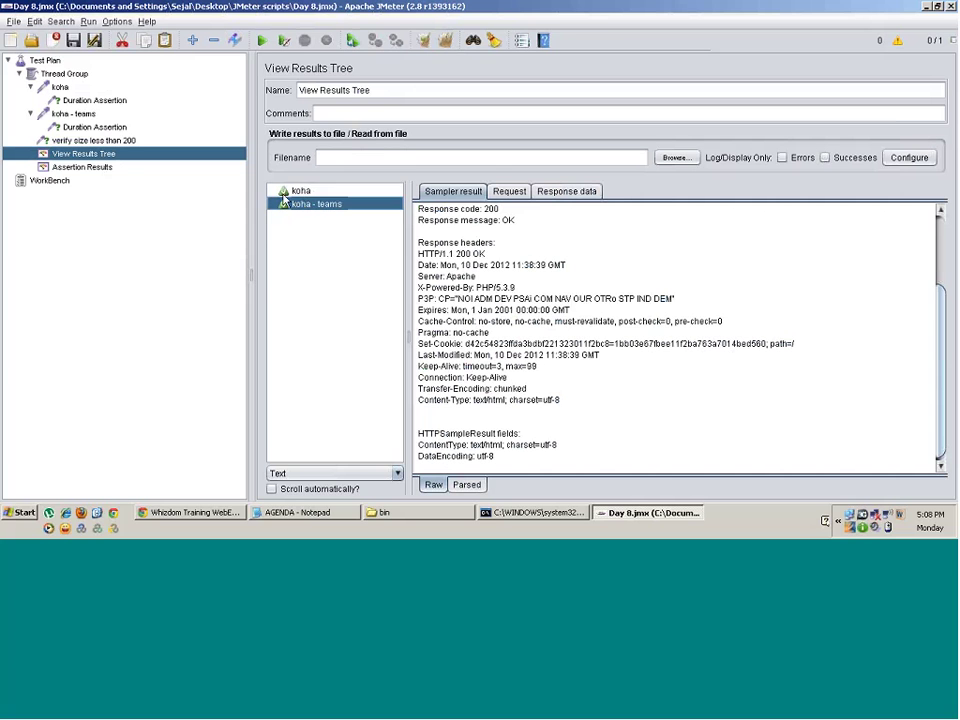
click(100, 168)
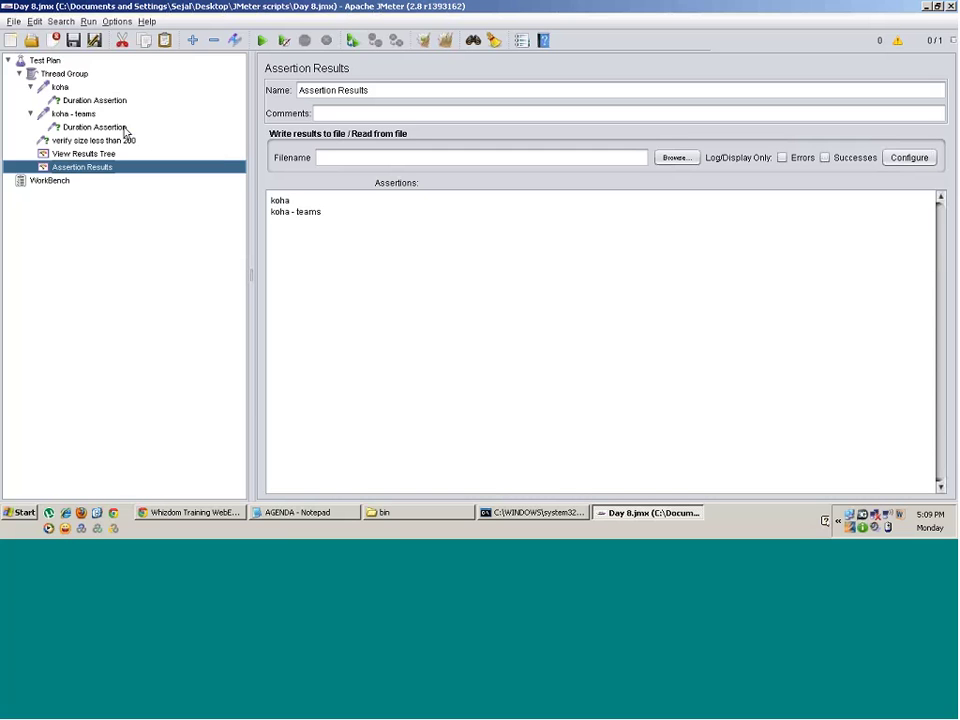
- Collapse the koha and koha - teams requests in the test plan tree, and briefly bring up the AGENDA notes
click(30, 87)
click(30, 100)
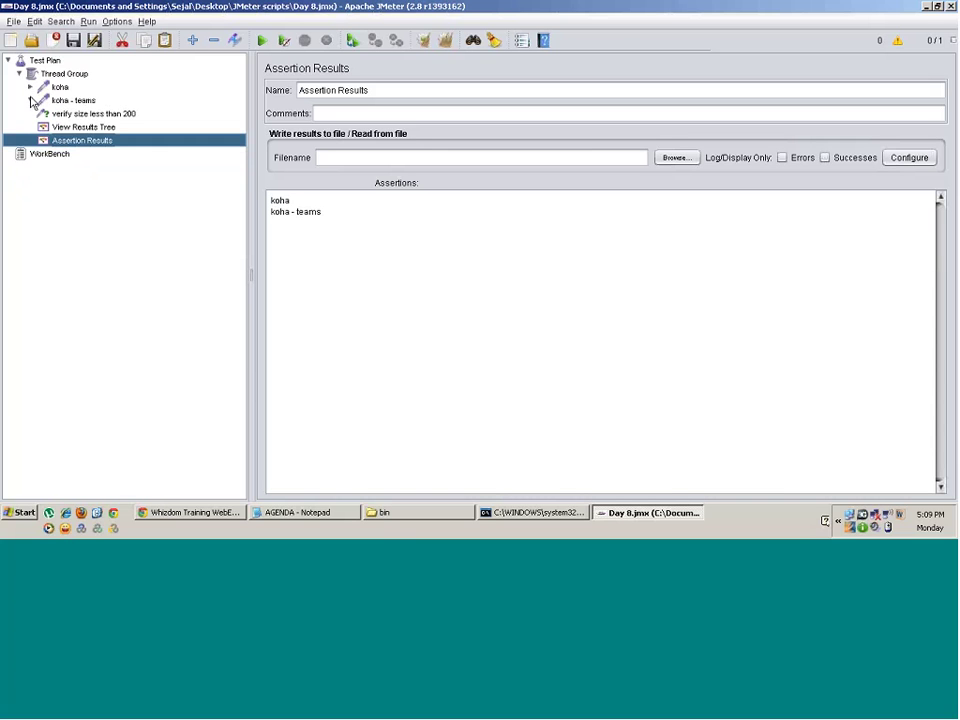
click(292, 519)
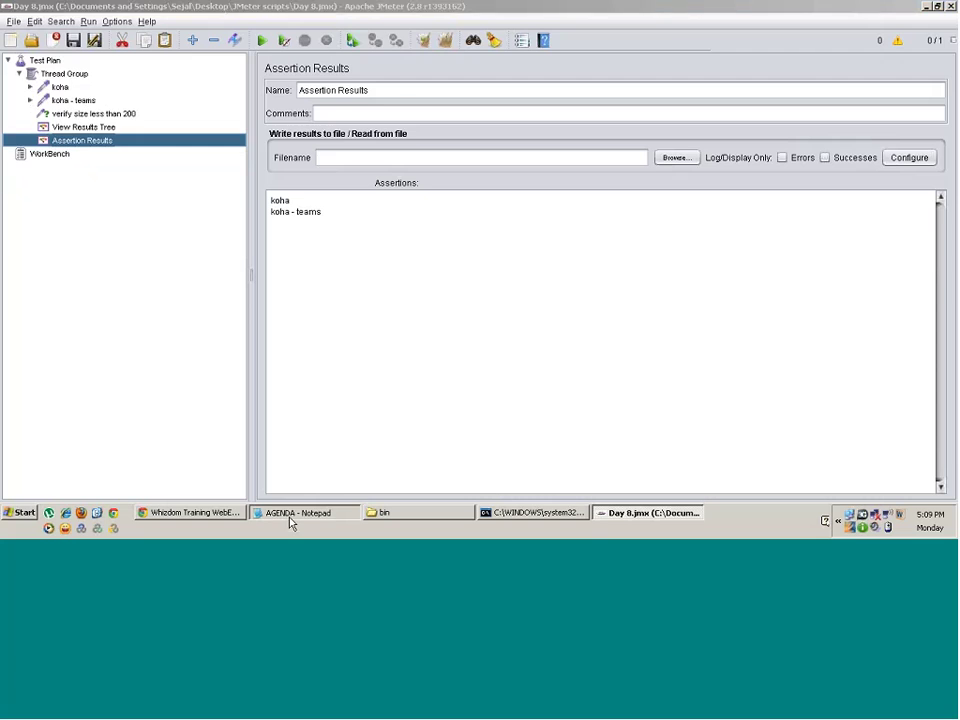
click(292, 515)
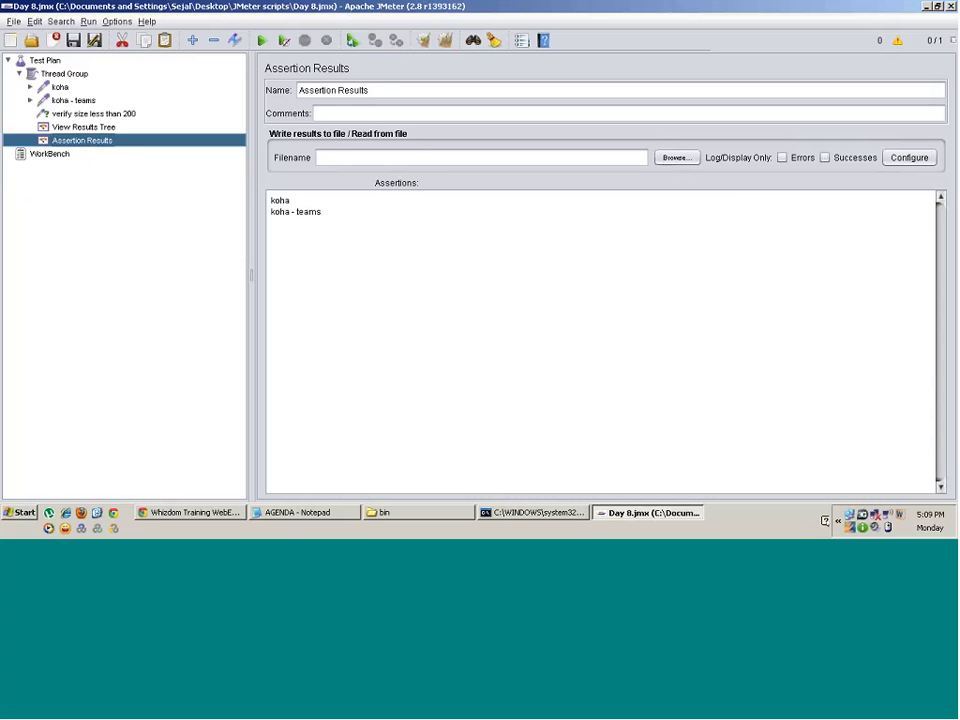
- Add an XML Assertion to the Thread Group
click(60, 74)
right_click(58, 74)
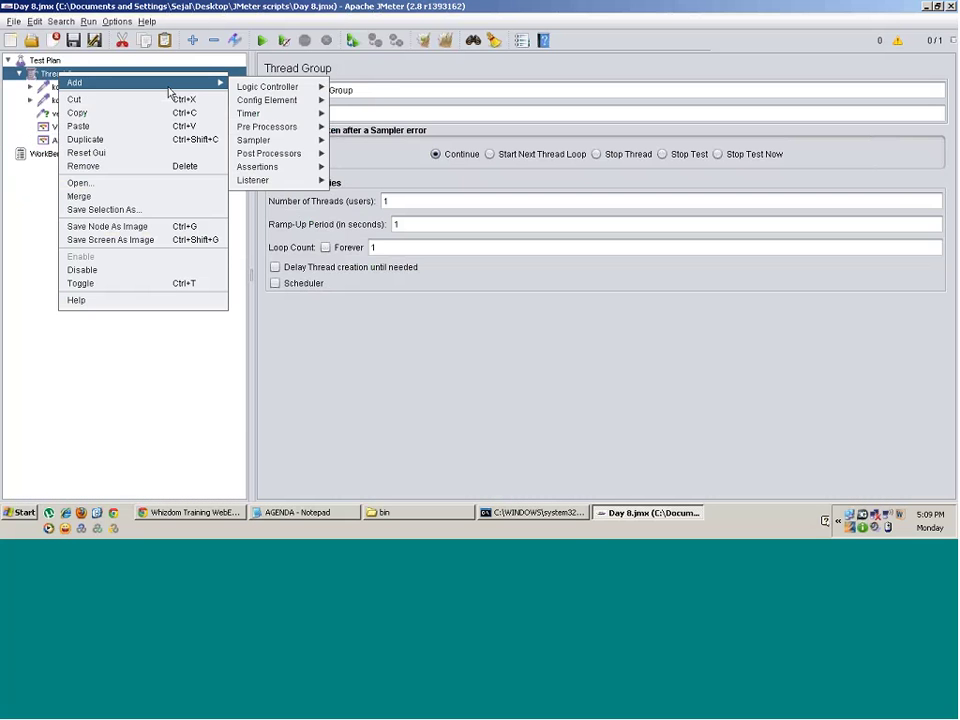
mouse_move(218, 84)
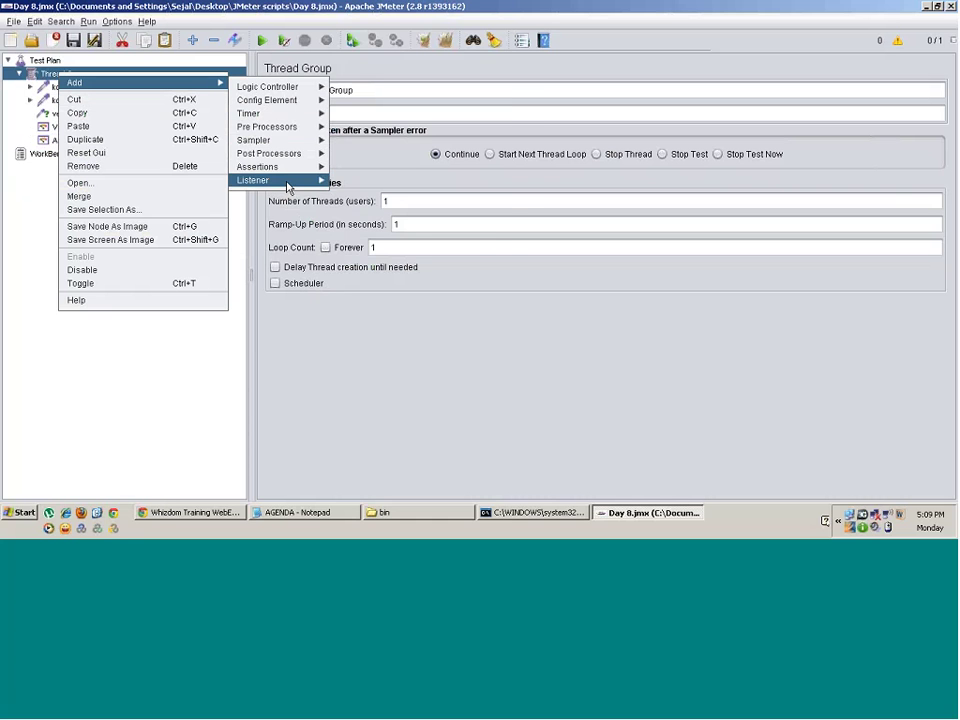
mouse_move(280, 166)
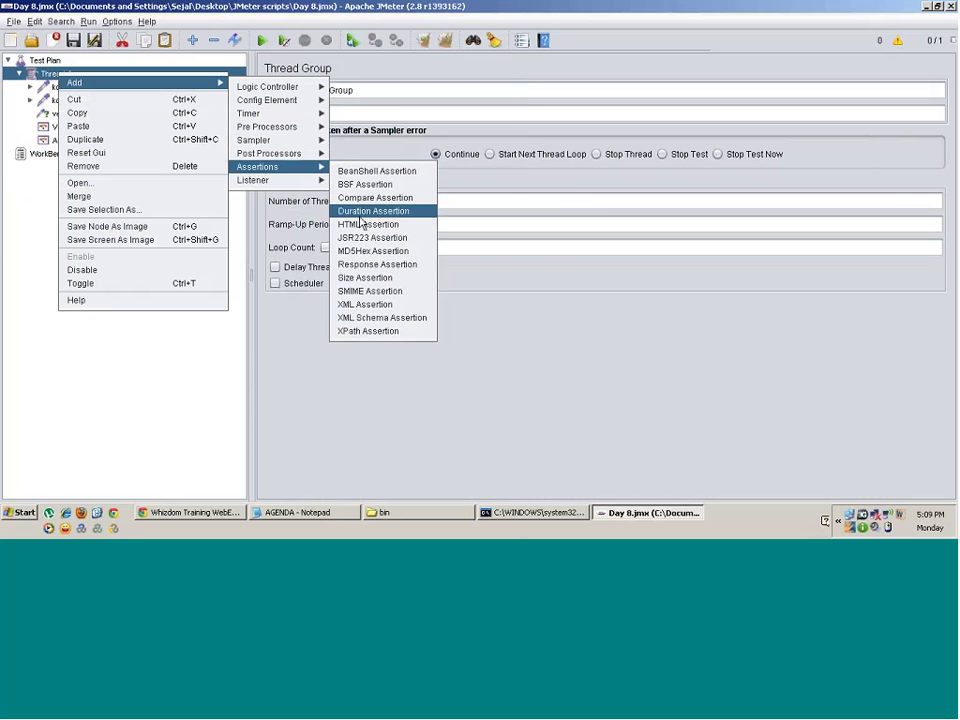
click(369, 305)
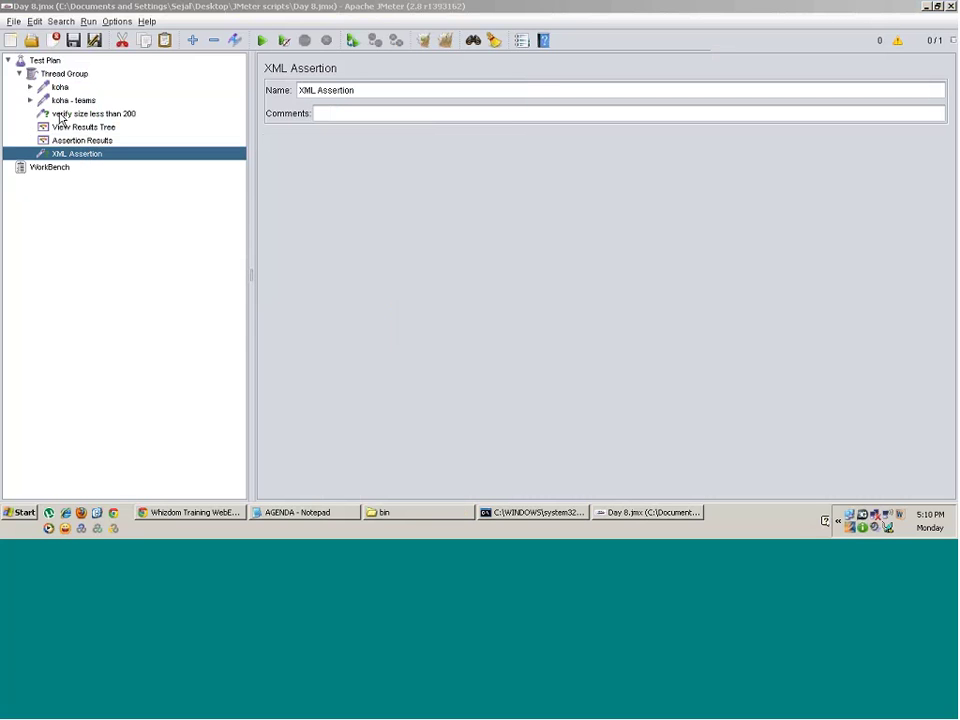
- Add an HTTP Request sampler to the Thread Group
ctrl+click(60, 75)
right_click(60, 78)
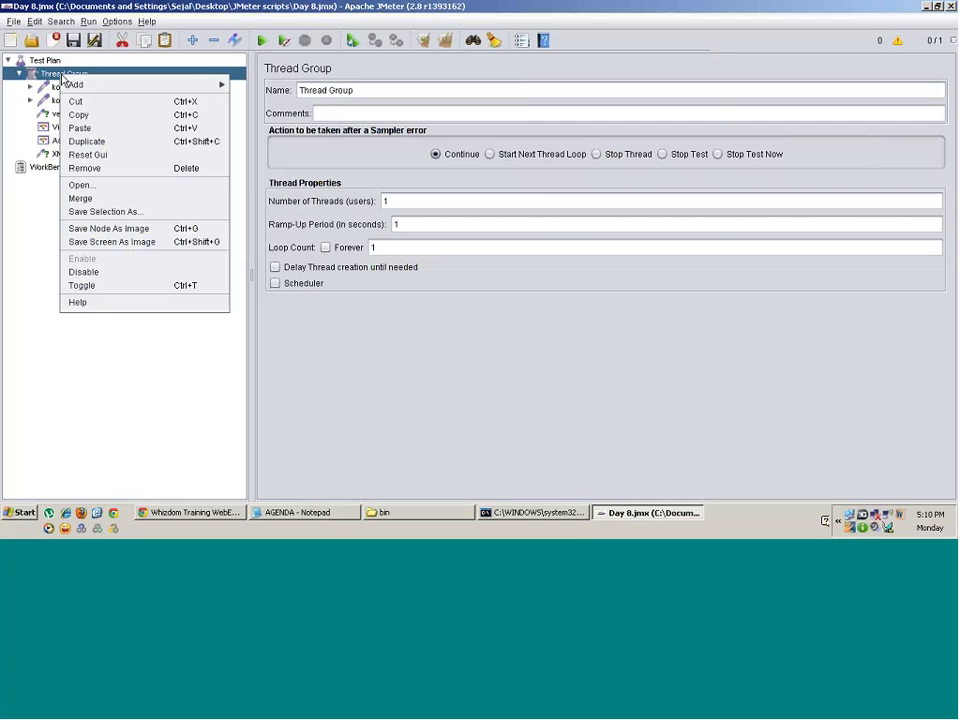
mouse_move(221, 86)
mouse_move(290, 142)
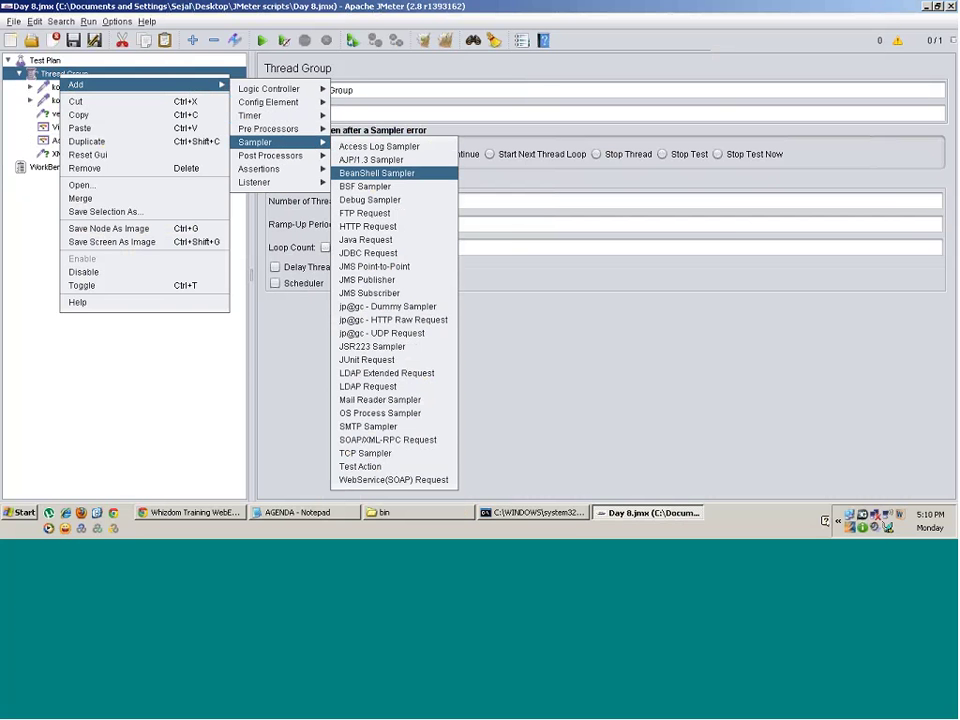
click(368, 226)
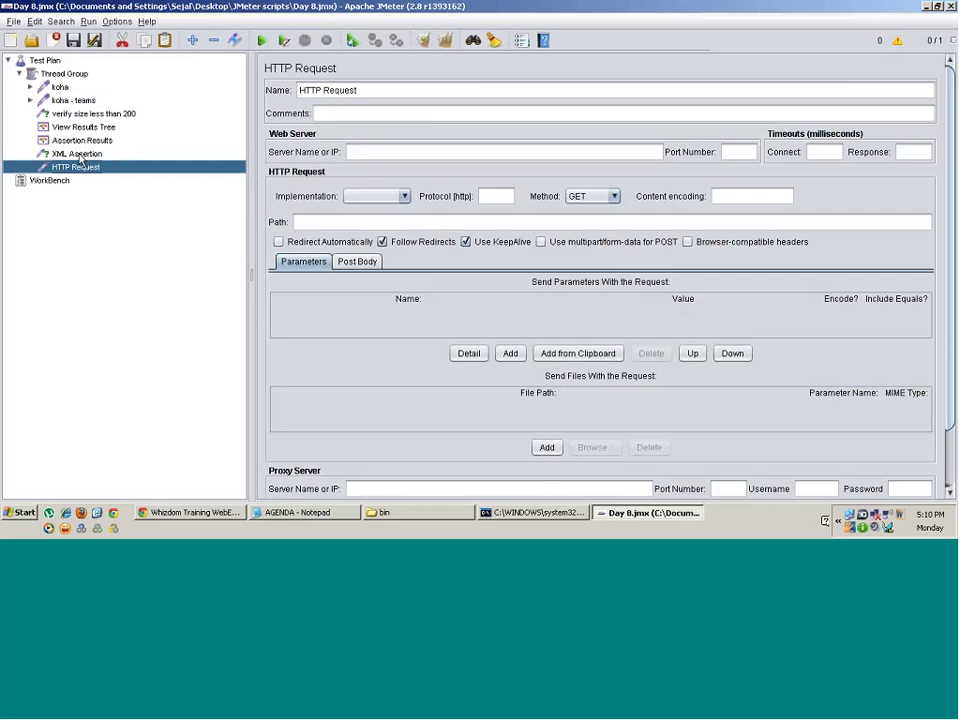
- Move the XML Assertion under the new HTTP Request as its child and expand the request
click(80, 154)
drag(92, 160, 90, 170)
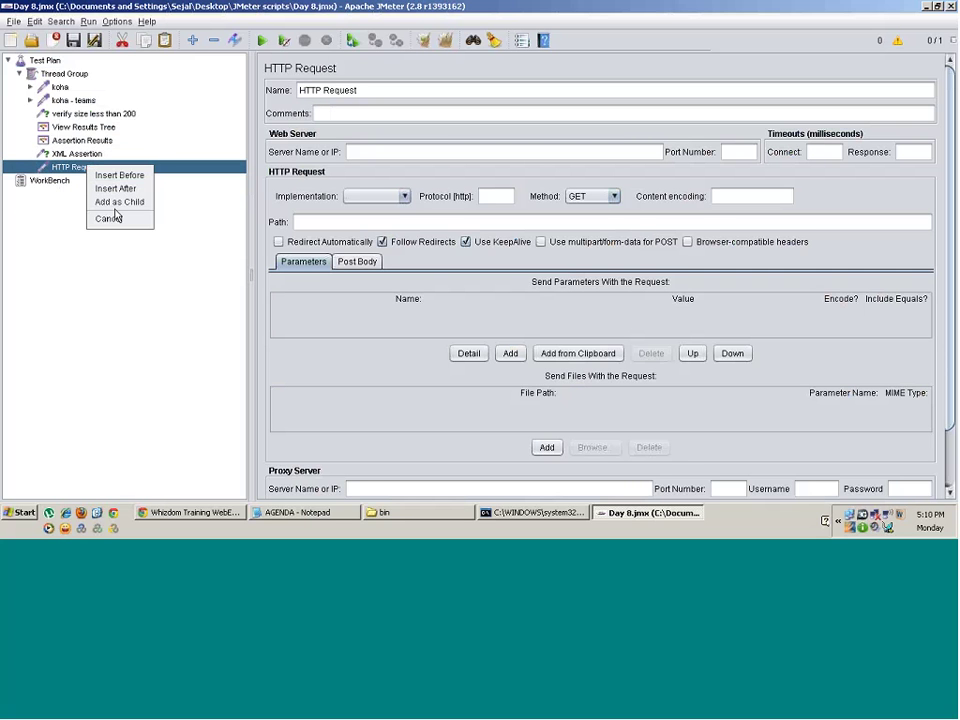
click(119, 202)
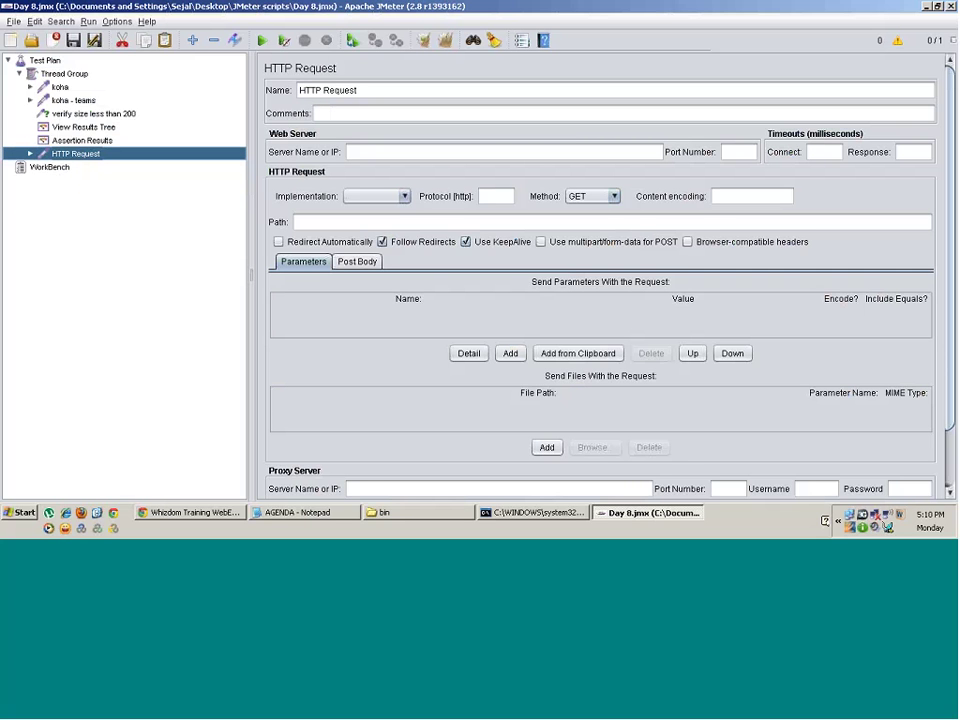
double_click(88, 153)
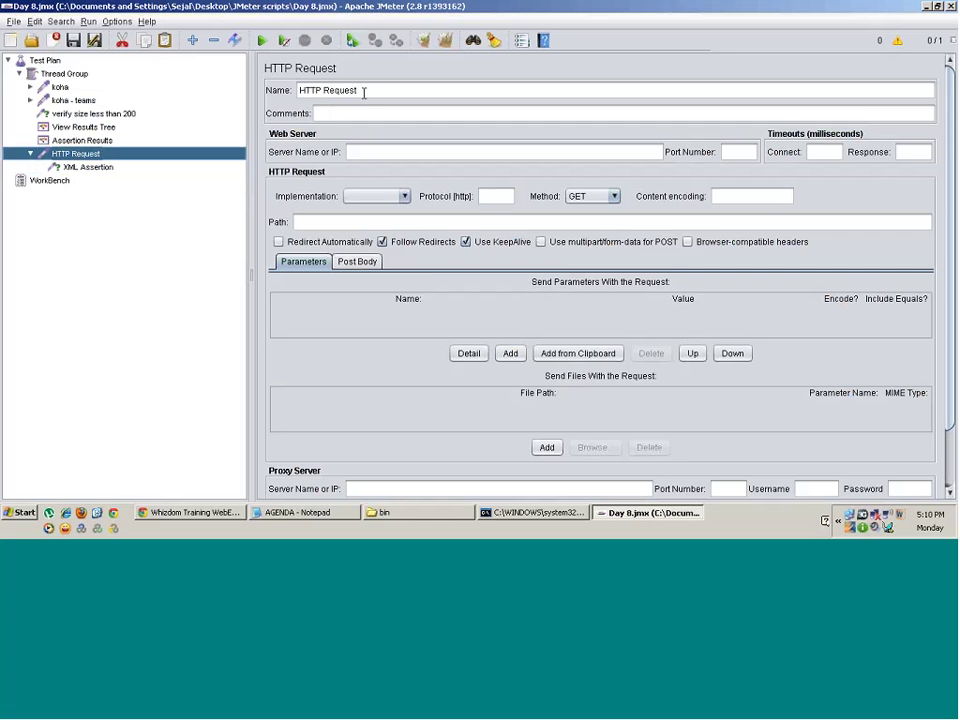
- Rename the new HTTP Request to "xml response Request"
drag(319, 90, 261, 95)
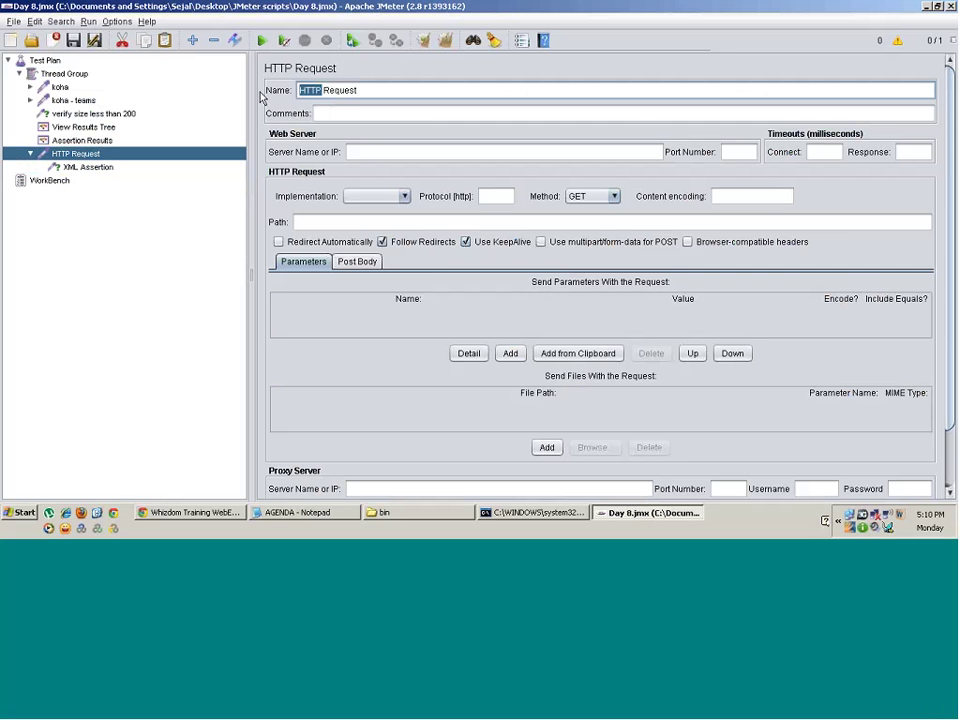
text(xml response)
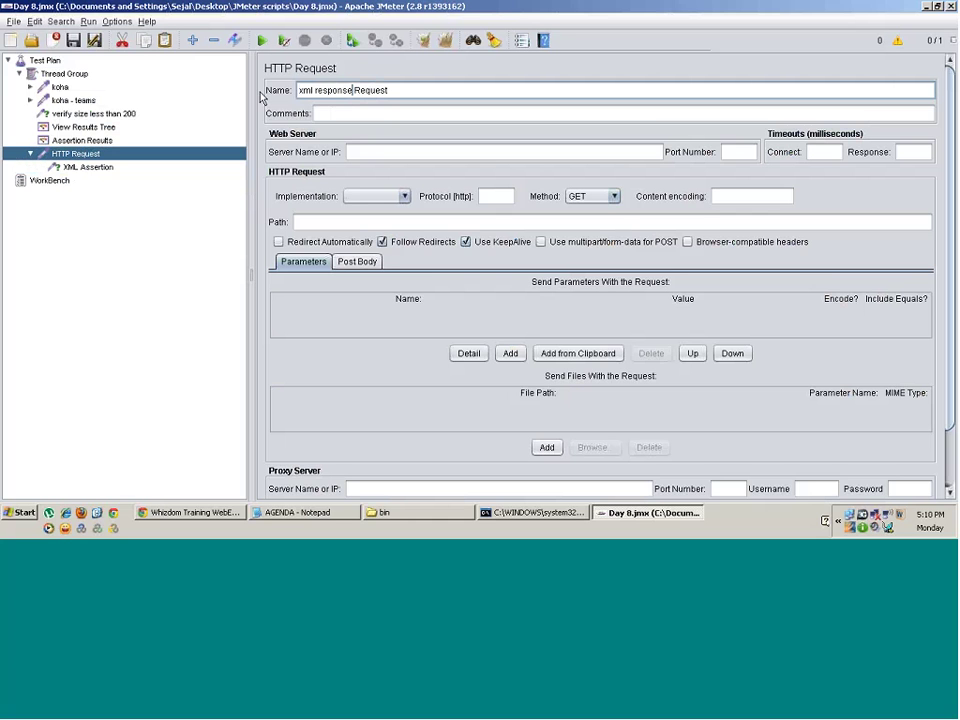
click(88, 167)
click(90, 155)
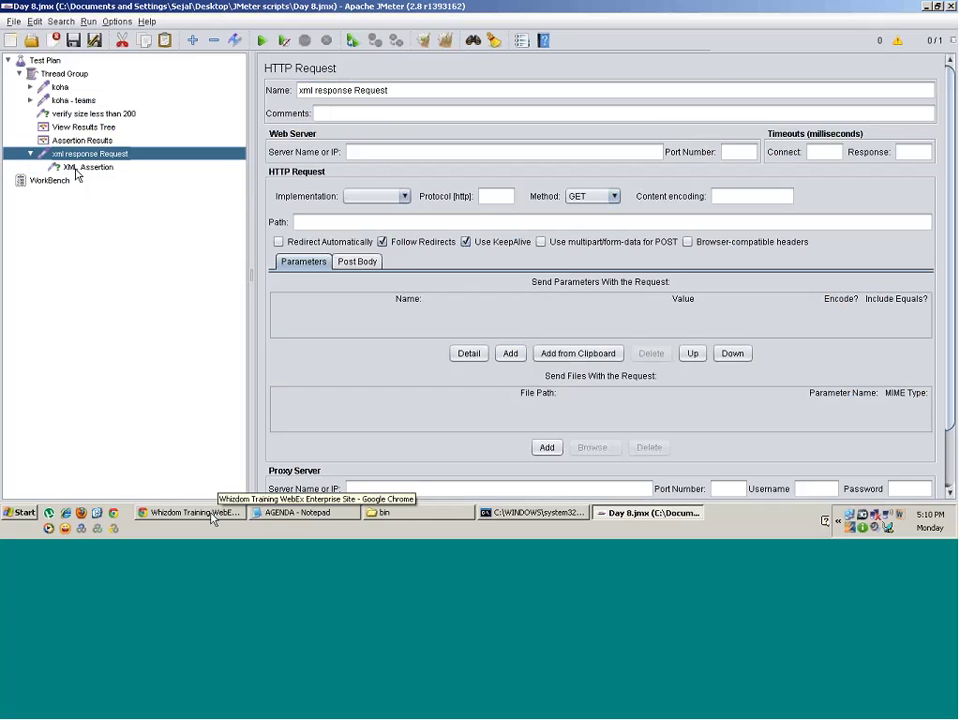
- Switch to Chrome and open the Google search page in a new browser tab
click(210, 518)
key(ctrl+t)
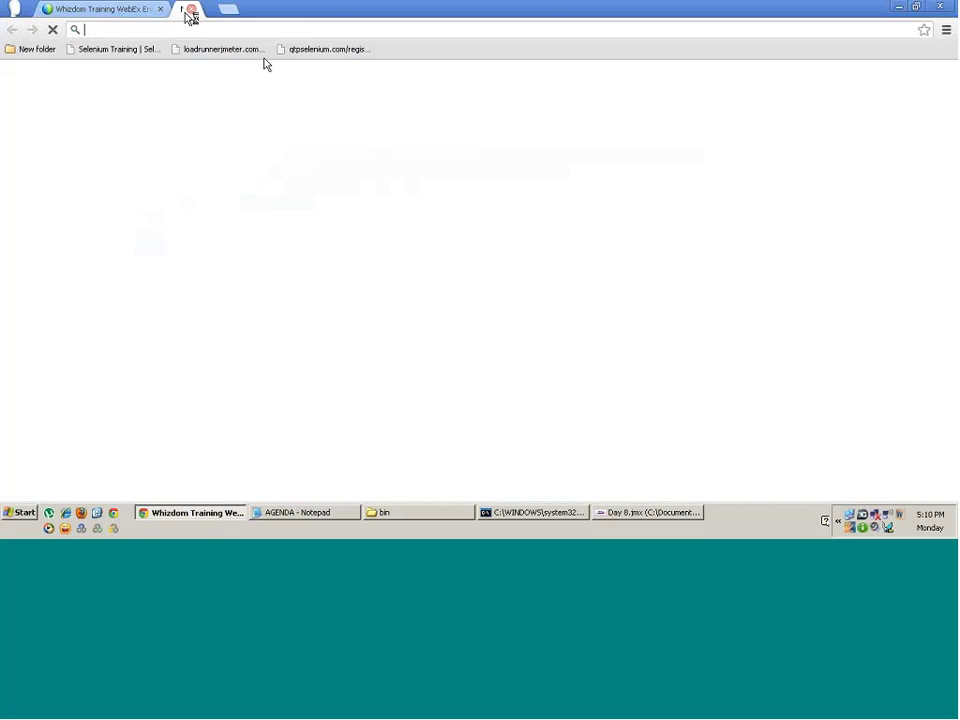
click(413, 242)
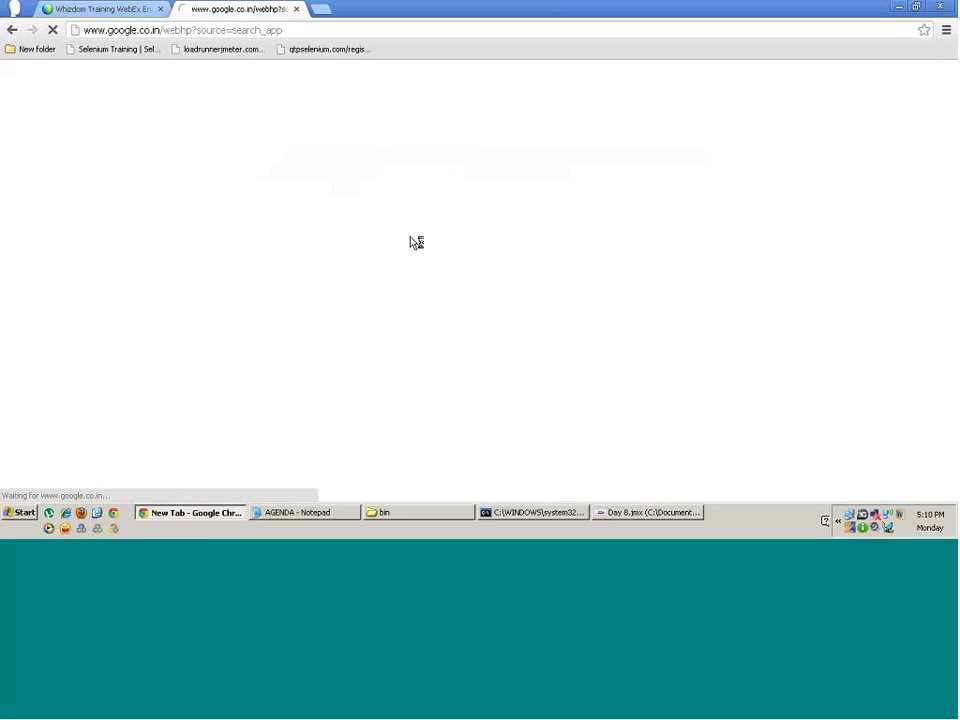
text(googl)
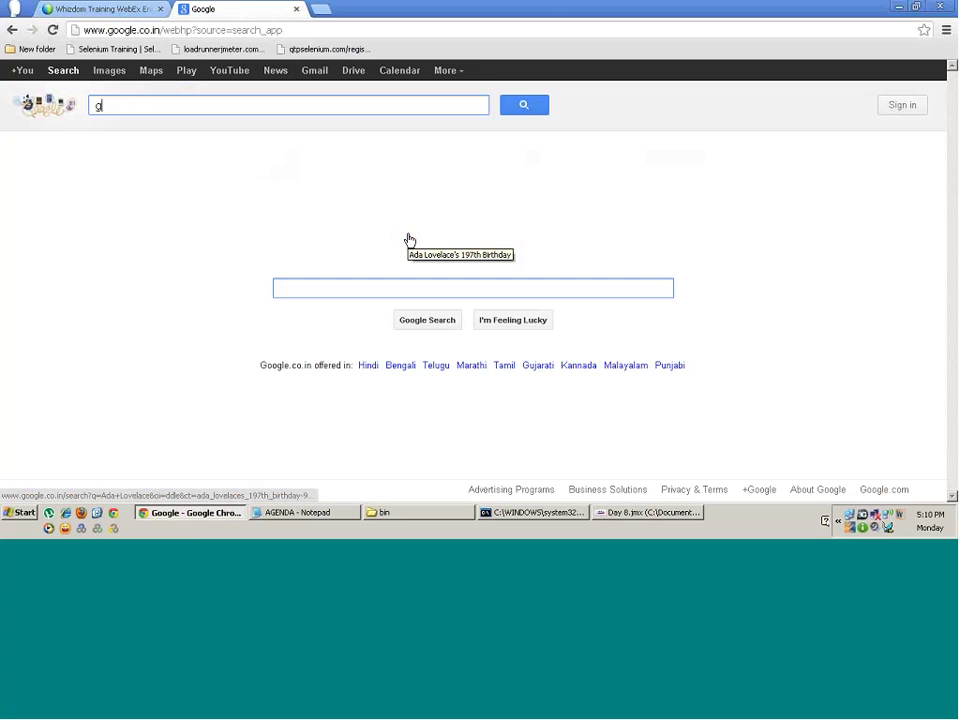
key(BackSpace)
key(BackSpace)
key(BackSpace)
key(BackSpace)
key(BackSpace)
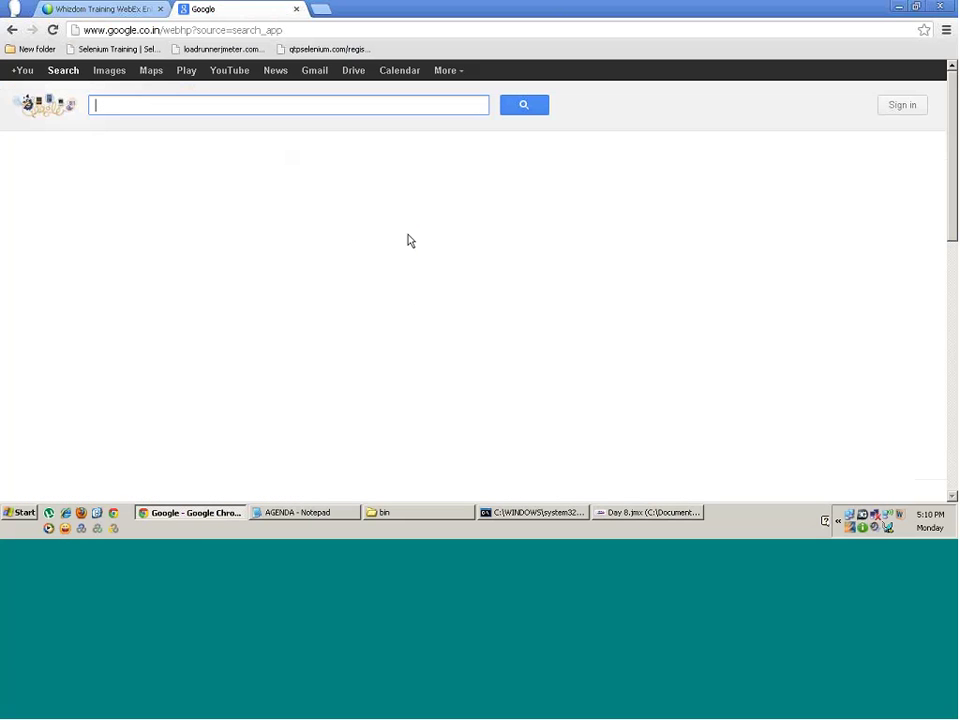
- Search Google for "w3schools xml"
text(w3sc)
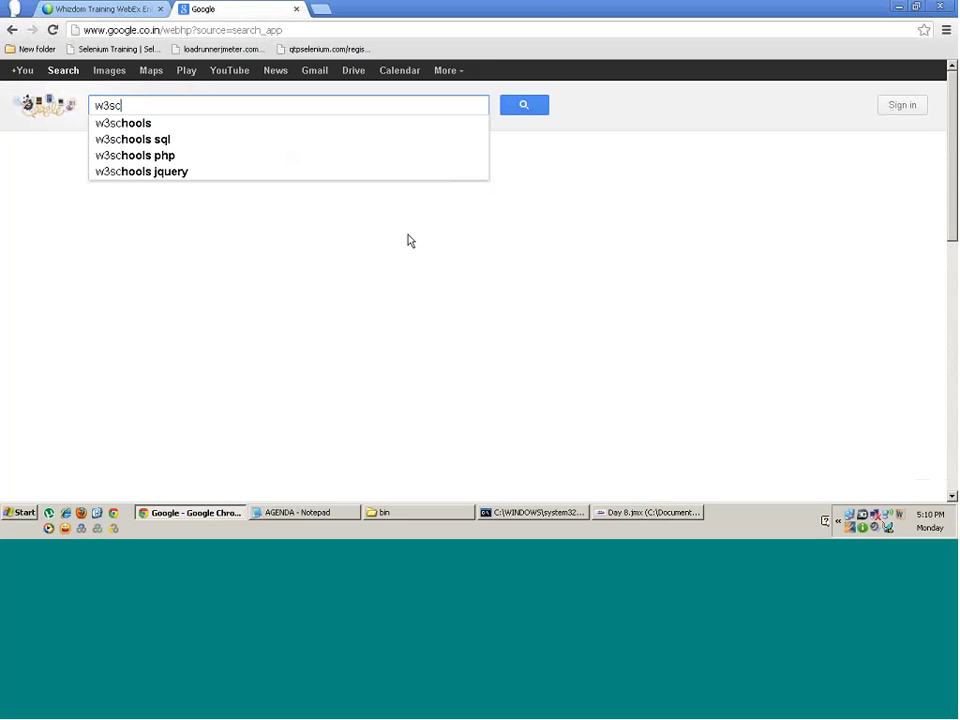
text(hools)
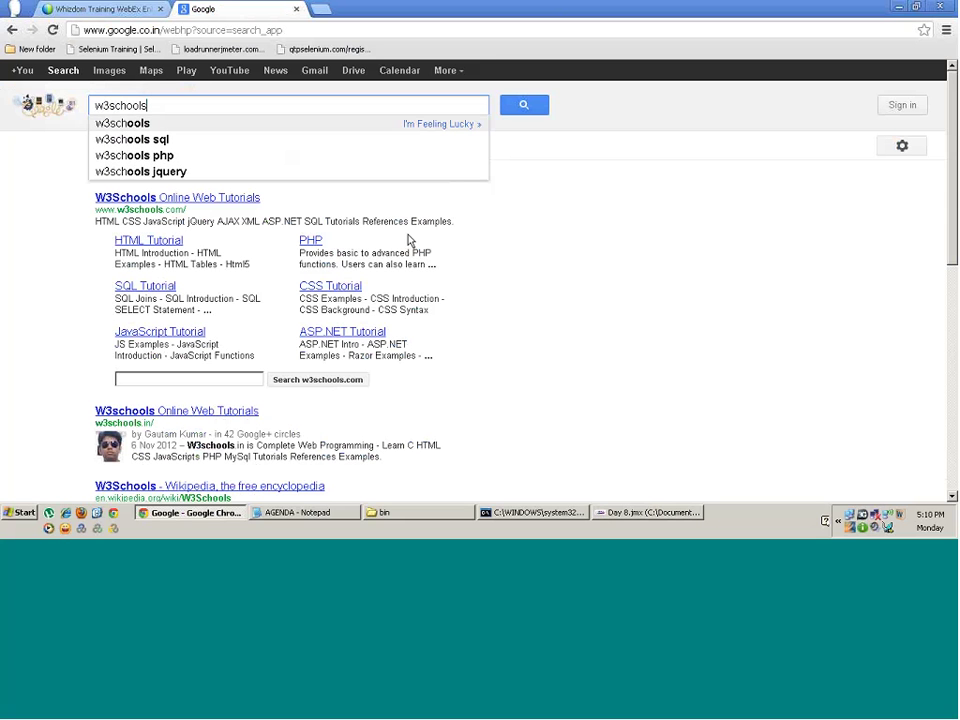
text( xm)
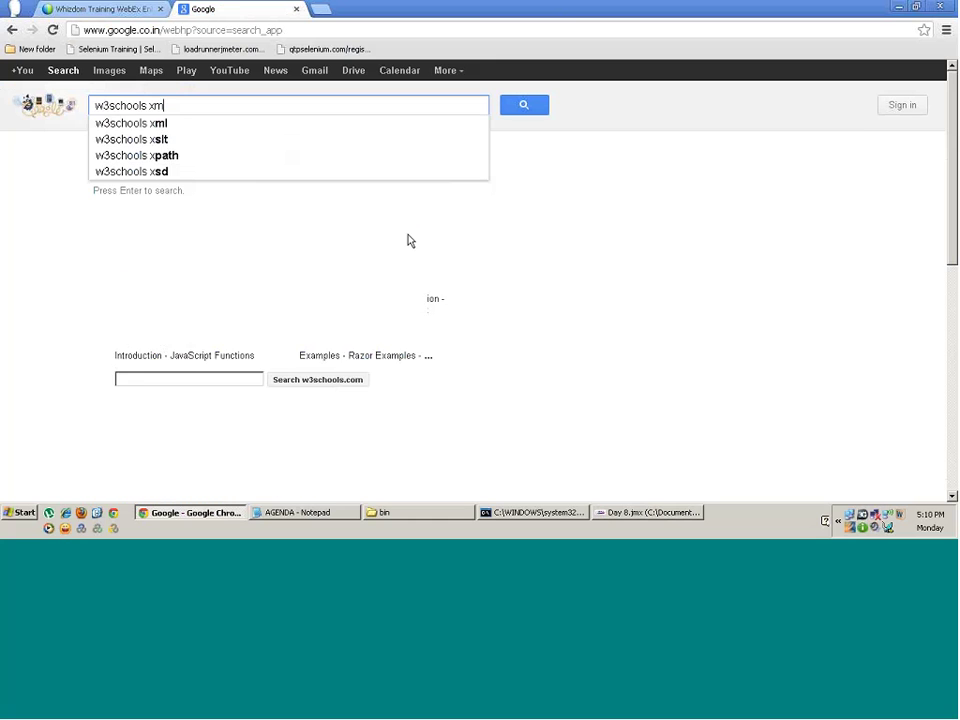
text(l)
key(Return)
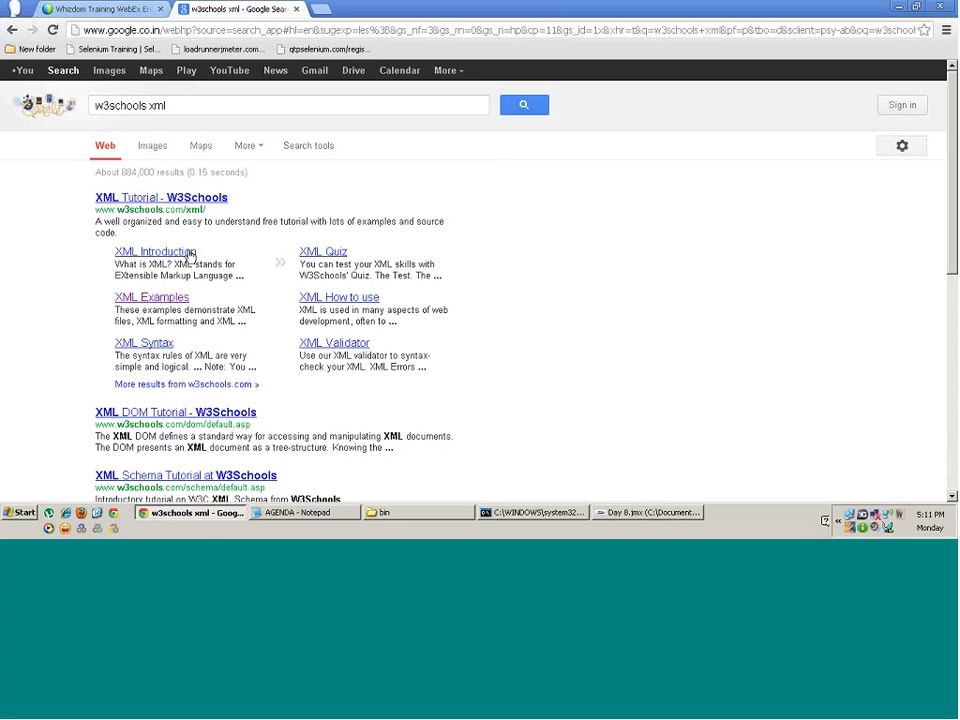
- Open the W3Schools XML Tutorial and page through its chapters from XML Introduction to XML How to use
click(209, 200)
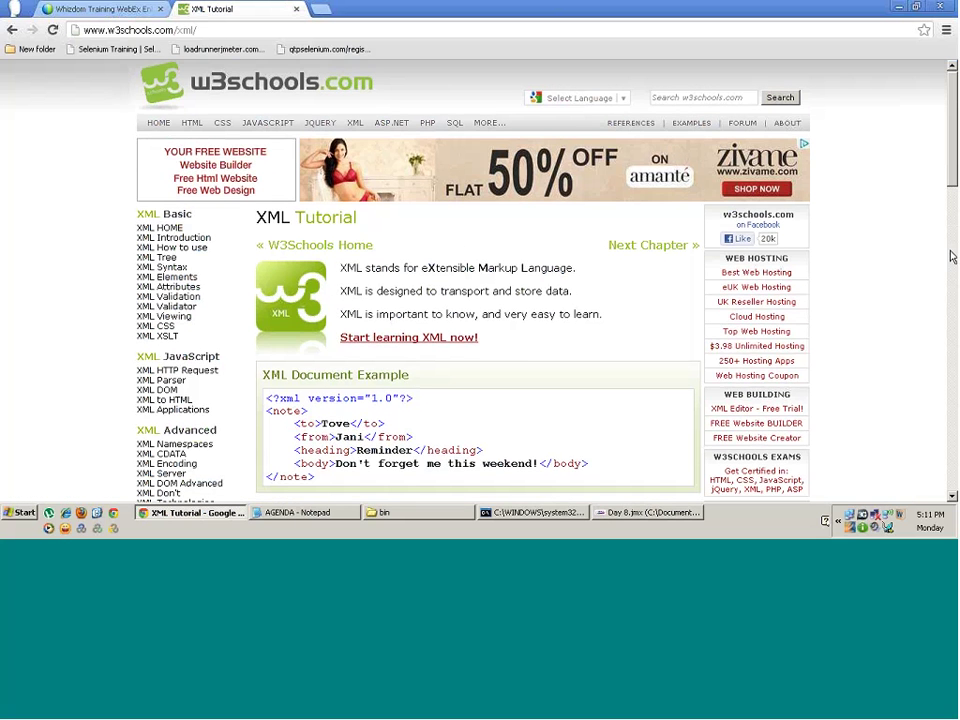
scroll(951, 257, down, 6)
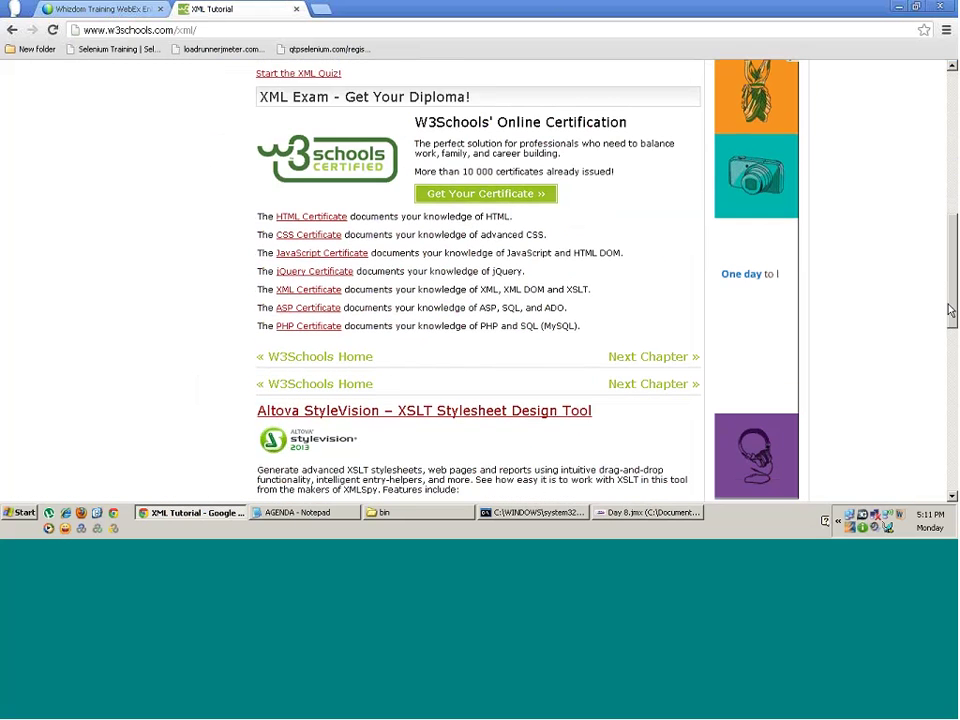
scroll(953, 240, up, 3)
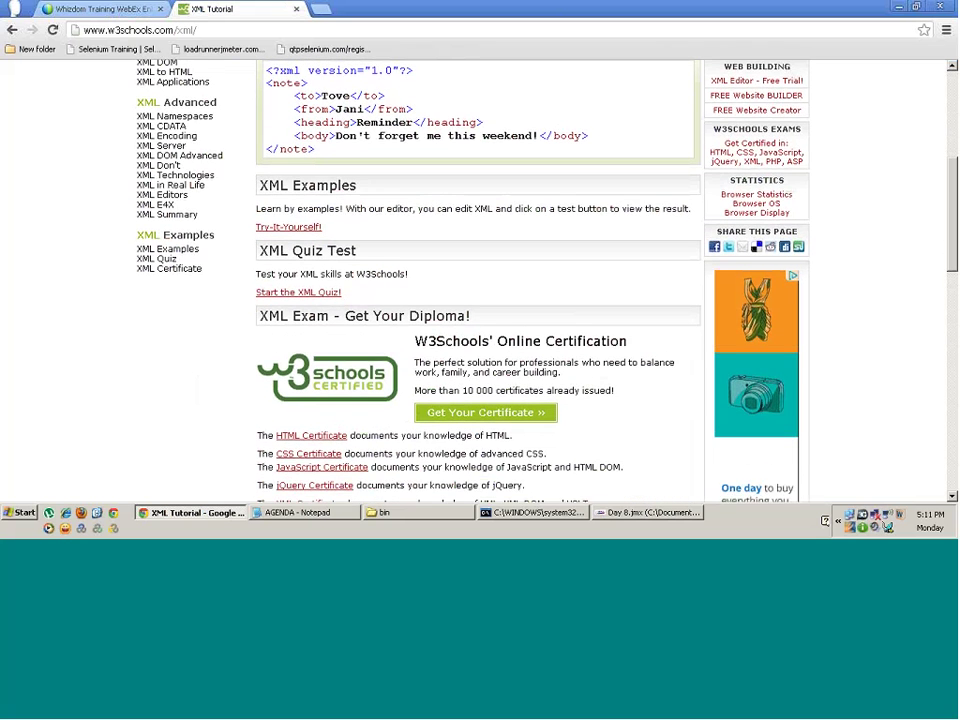
scroll(951, 240, down, 2)
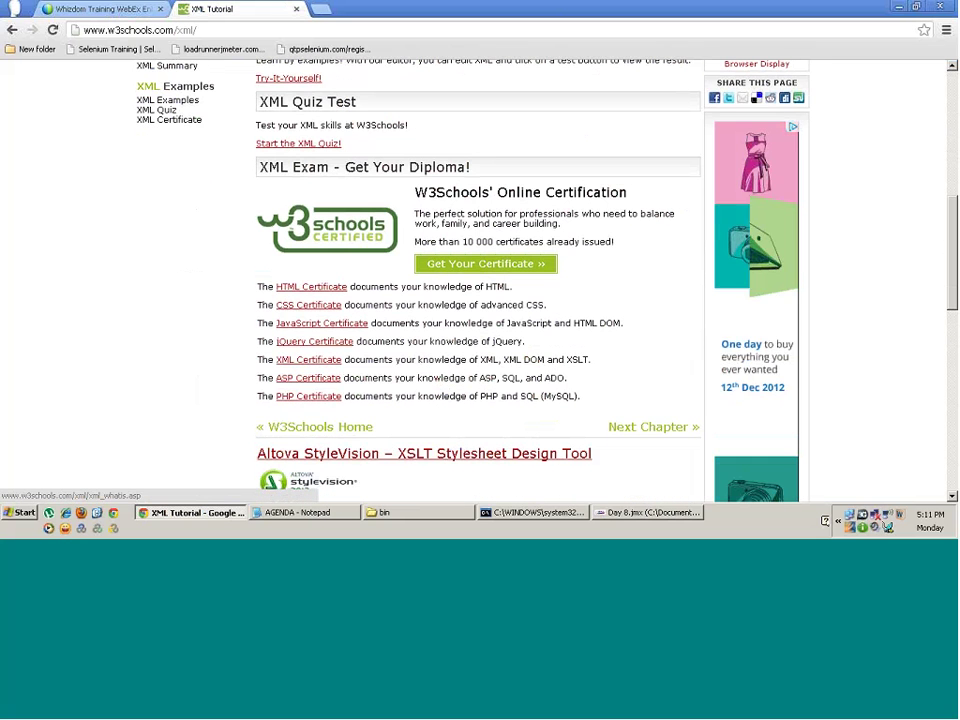
click(659, 427)
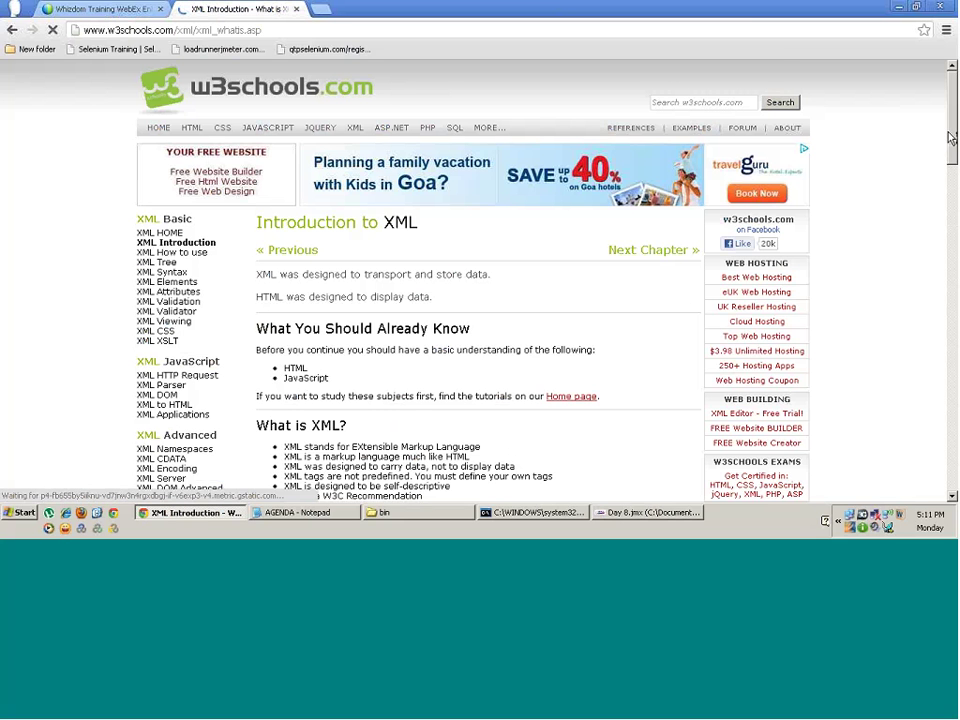
scroll(948, 146, down, 1)
drag(948, 146, 943, 315)
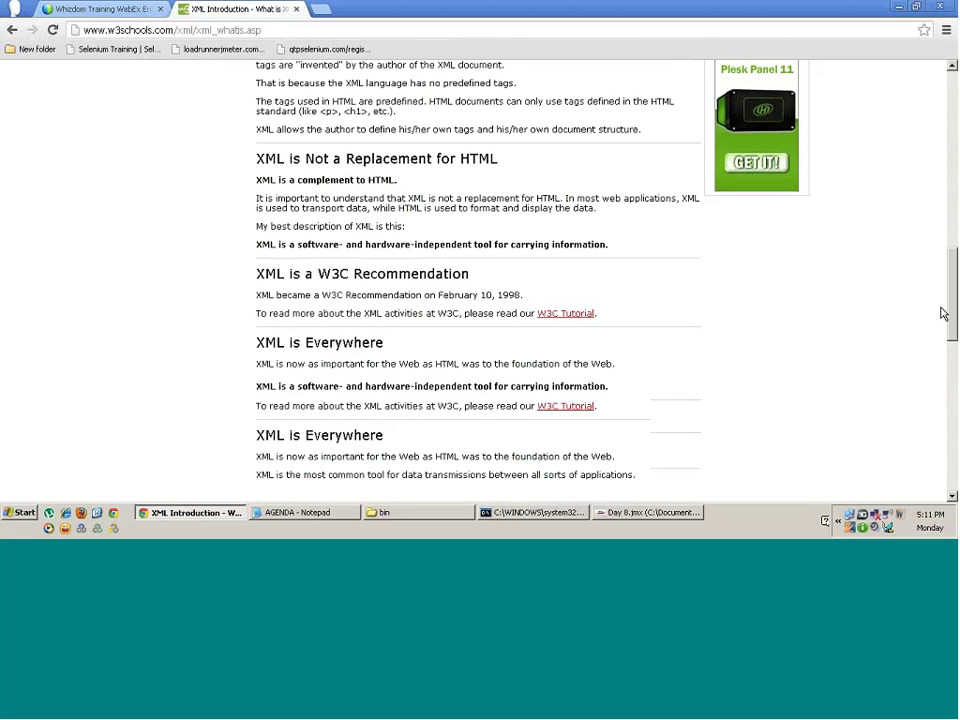
click(656, 414)
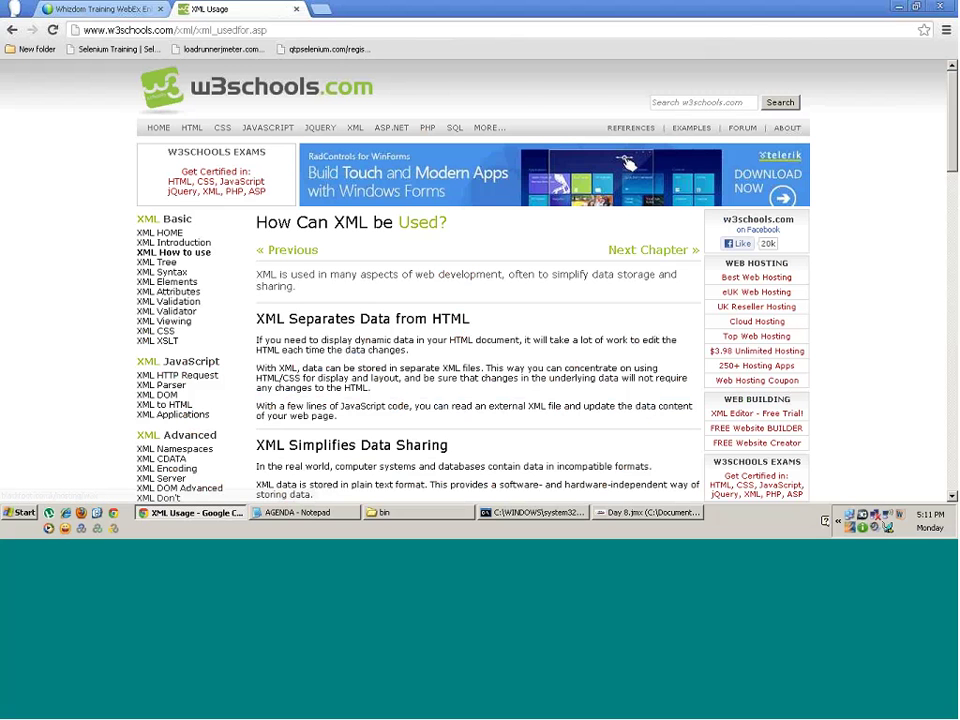
- Read the rest of the XML How to use chapter and look through the example document in the XML Tree chapter
scroll(953, 140, down, 1)
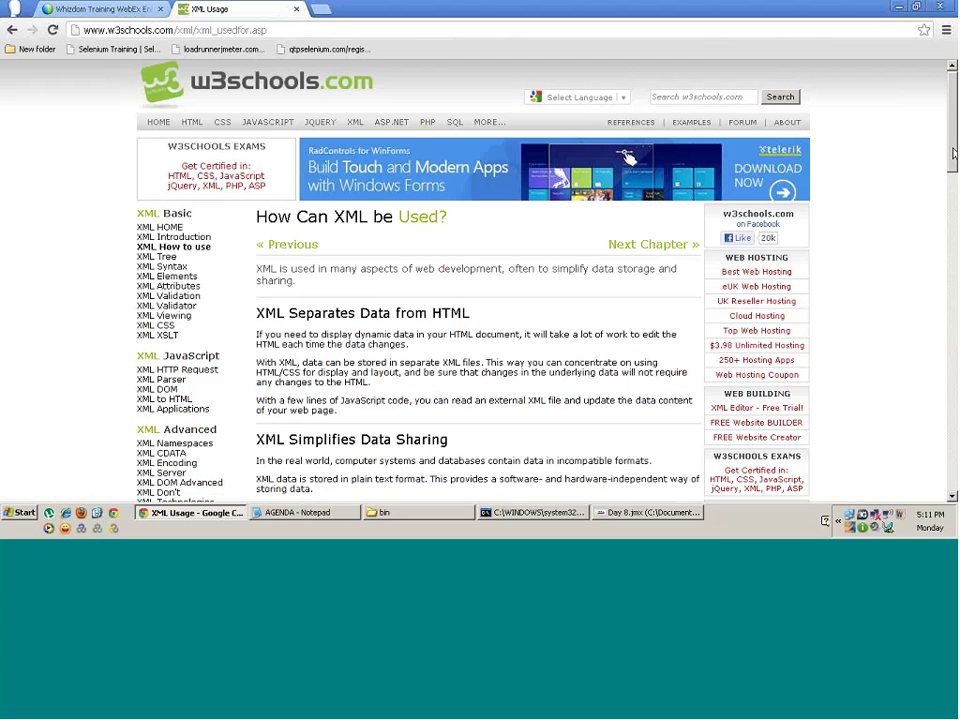
drag(953, 153, 953, 330)
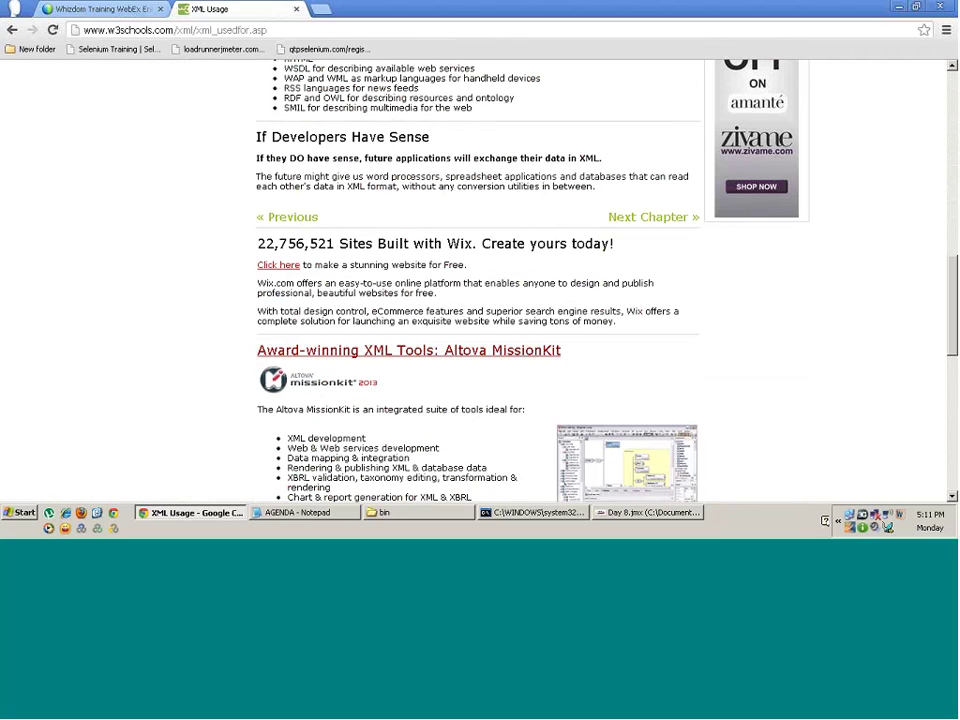
click(660, 219)
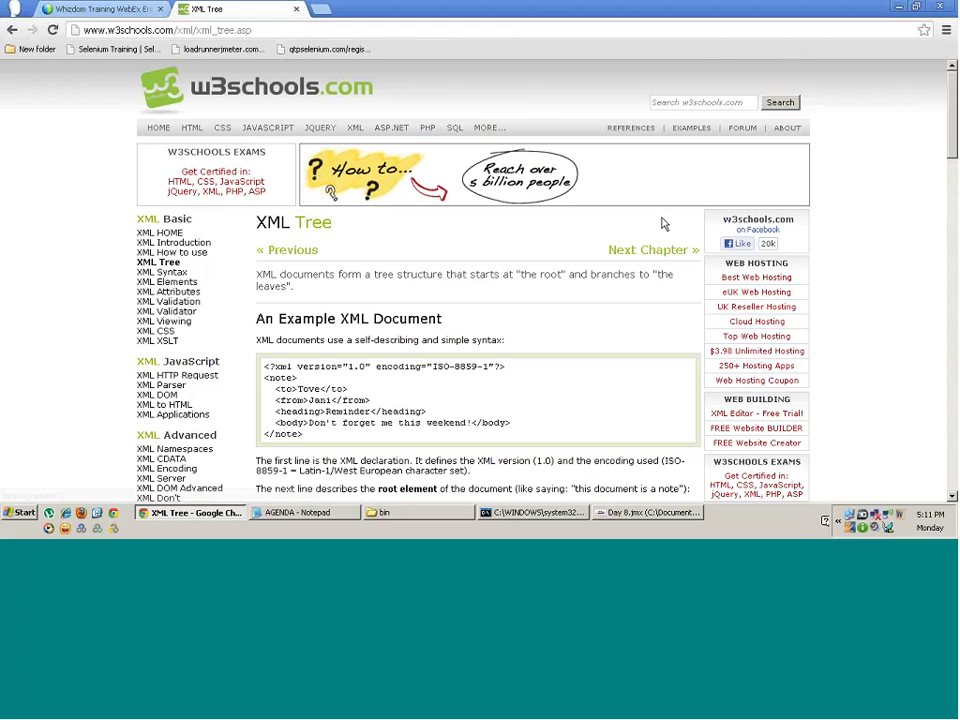
drag(953, 126, 953, 160)
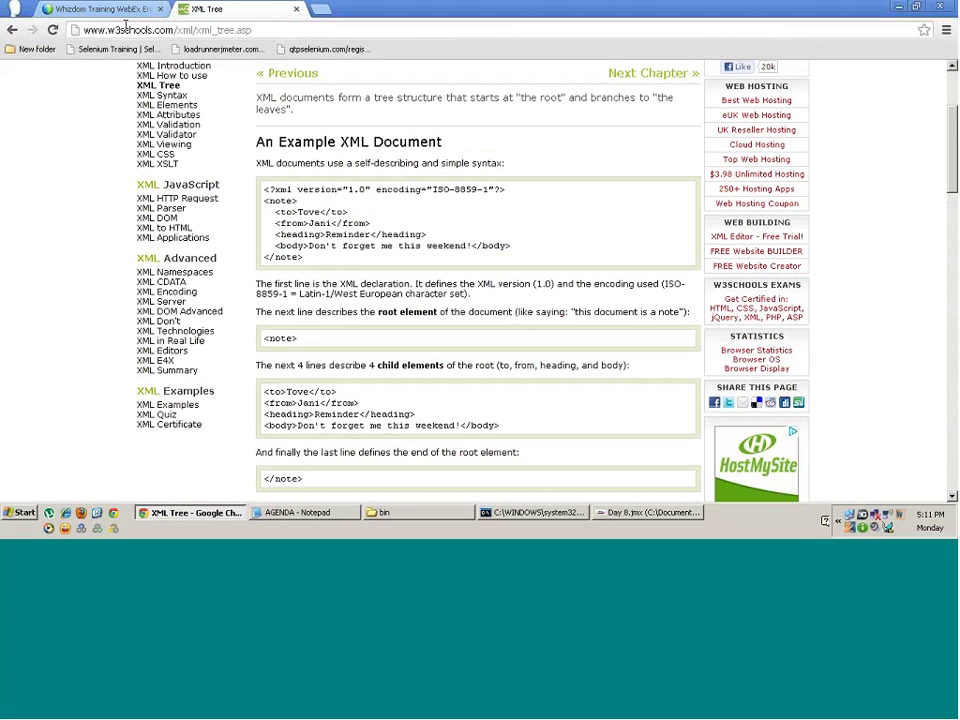
- Search Google for "w3schools xml download" and open the W3Schools XML Introduction result
click(118, 30)
text(google.com)
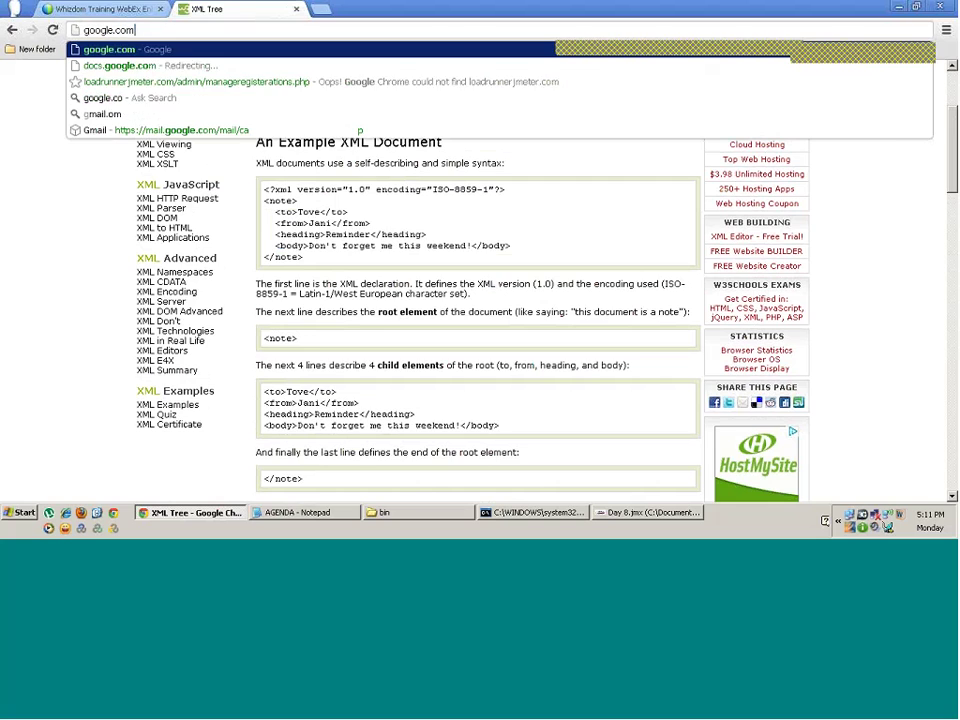
key(Return)
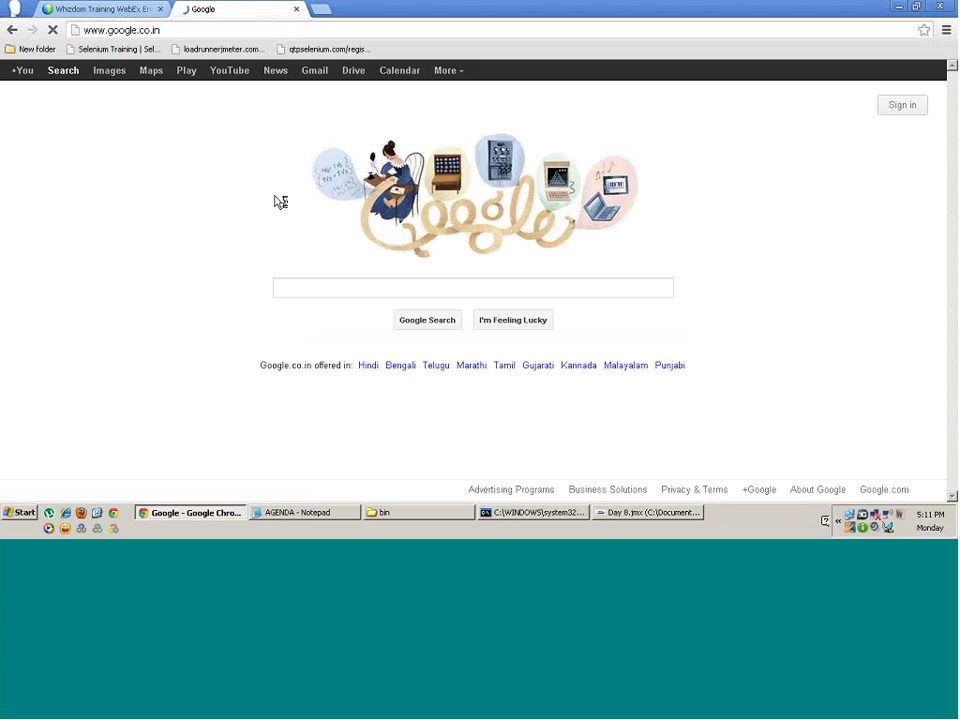
click(287, 287)
text(w3sch)
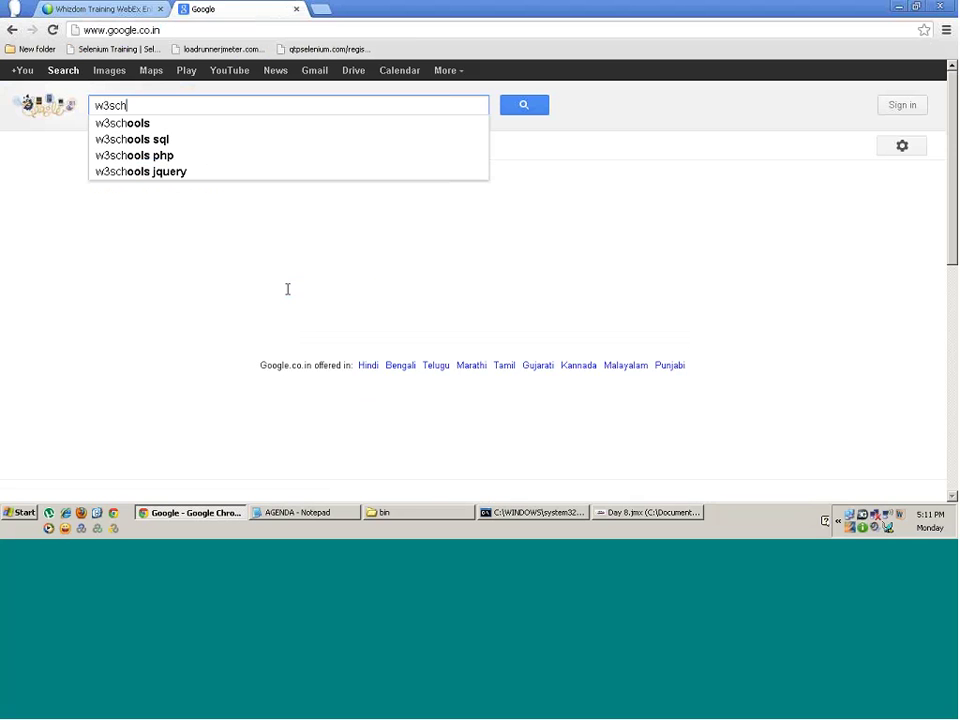
text(ools xml)
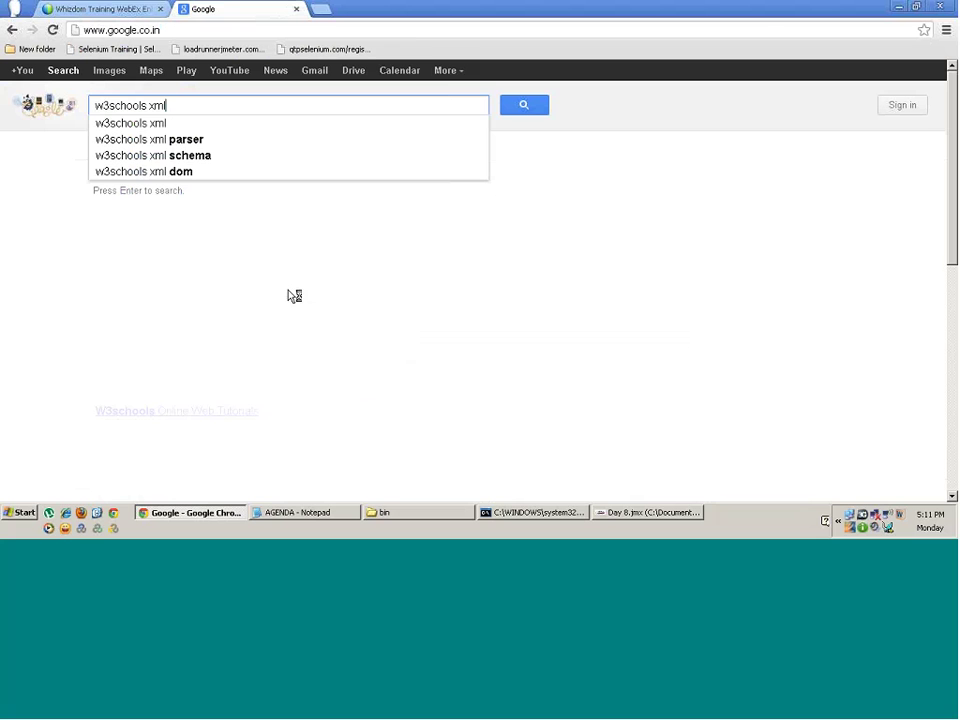
text( download)
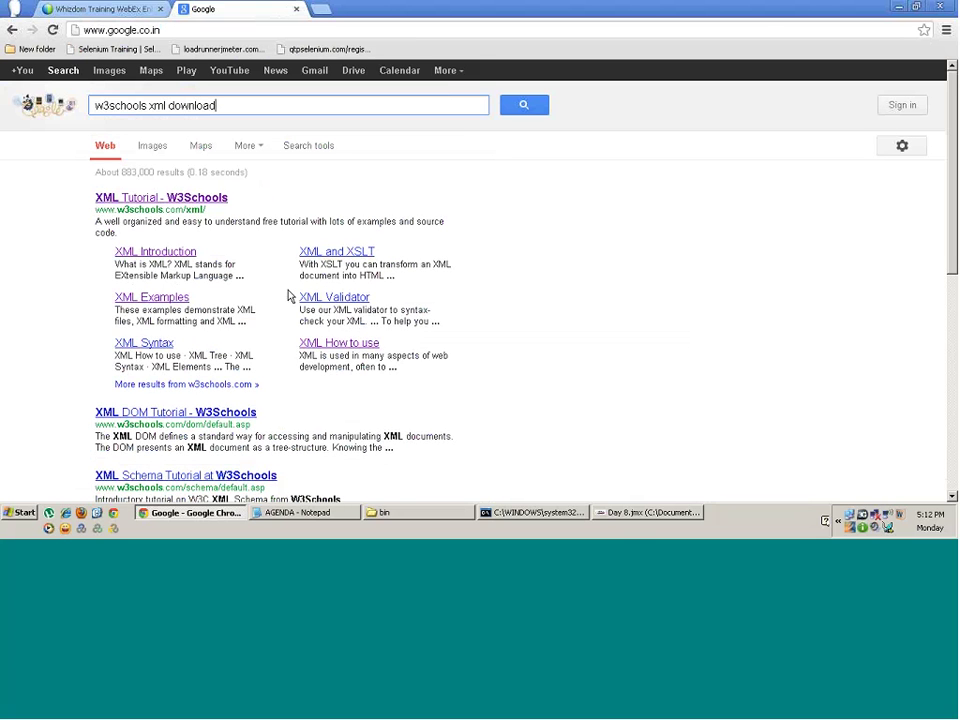
key(Return)
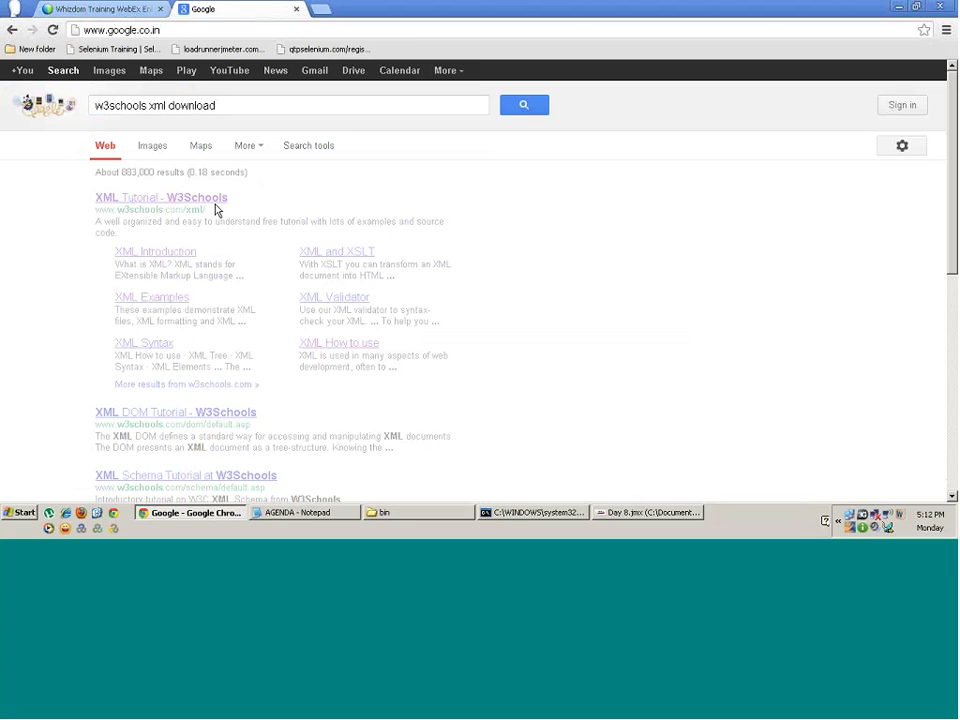
click(538, 106)
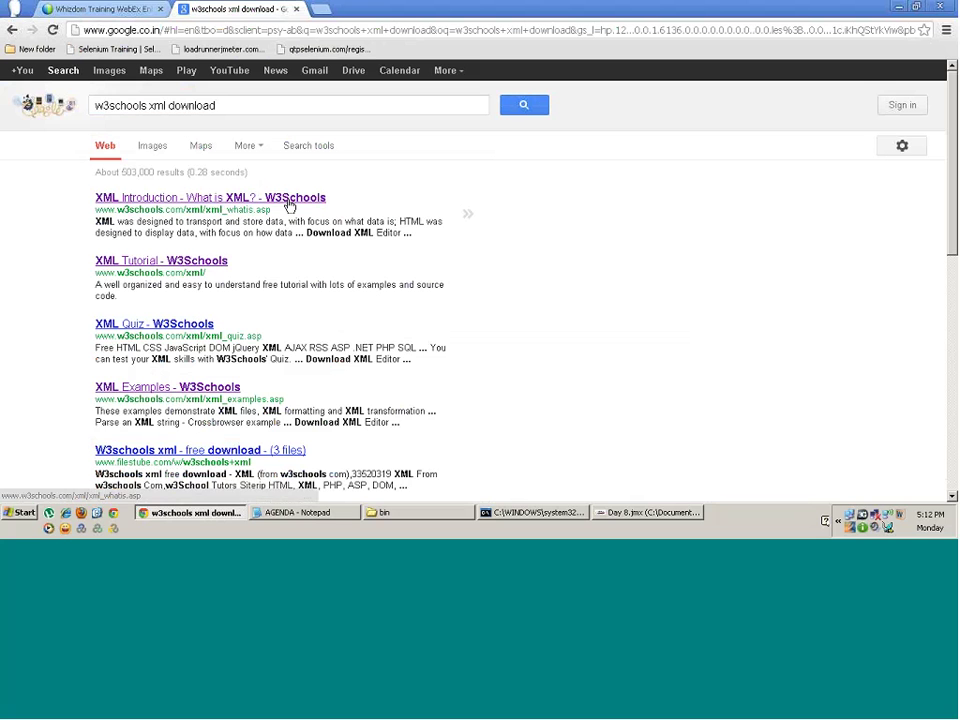
click(288, 203)
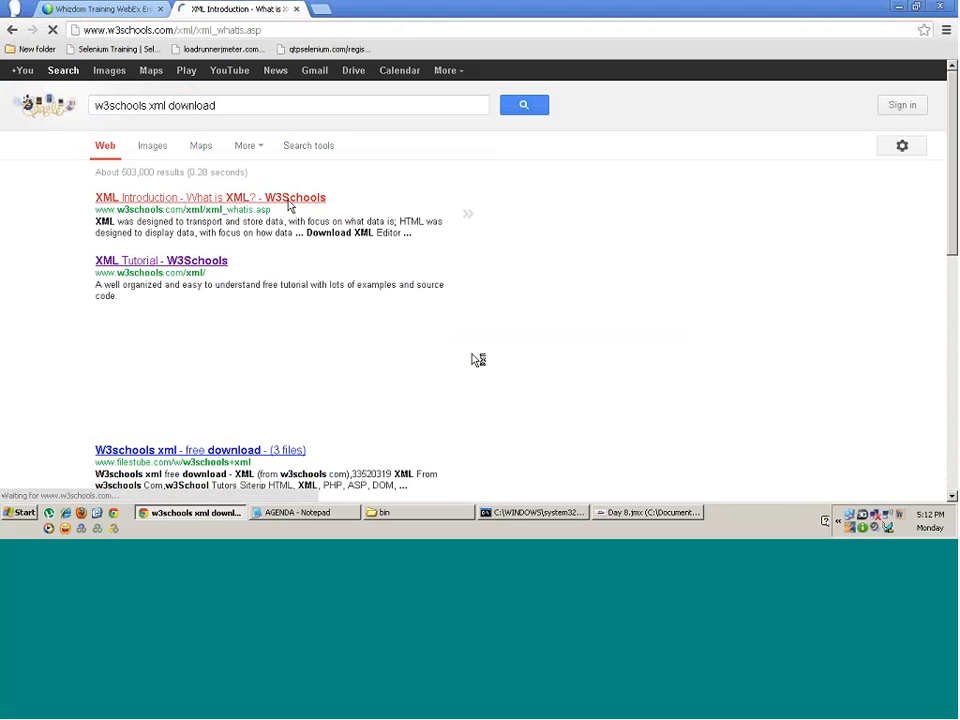
scroll(953, 170, down, 3)
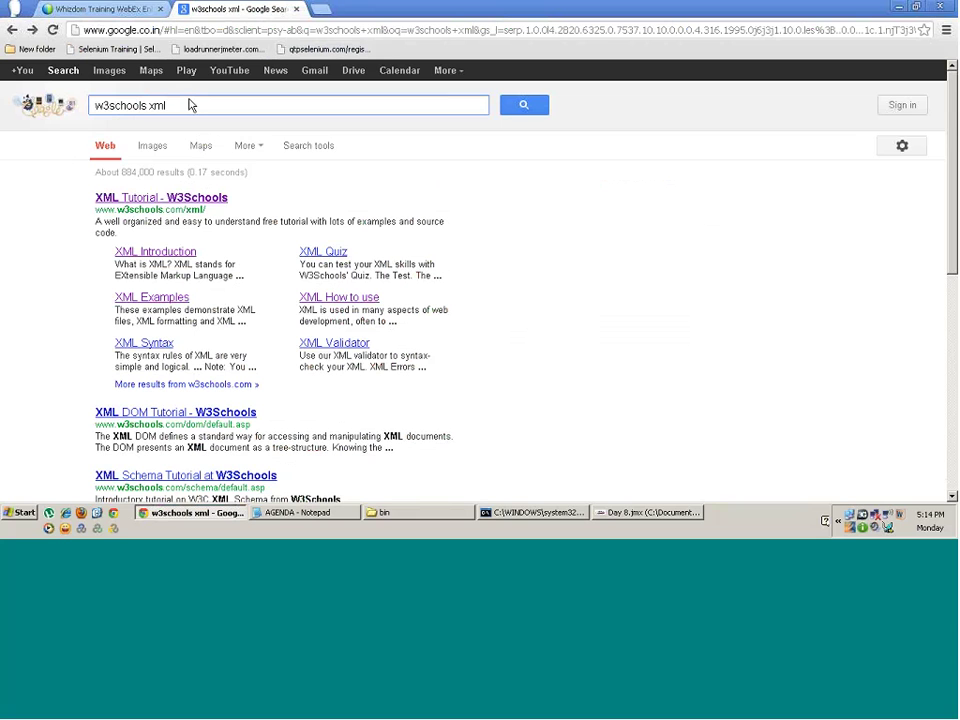
- Open the W3Schools XML Examples page from the "w3schools xml" results and view the simple XML file note.xml
click(190, 105)
text(e)
key(BackSpace)
key(BackSpace)
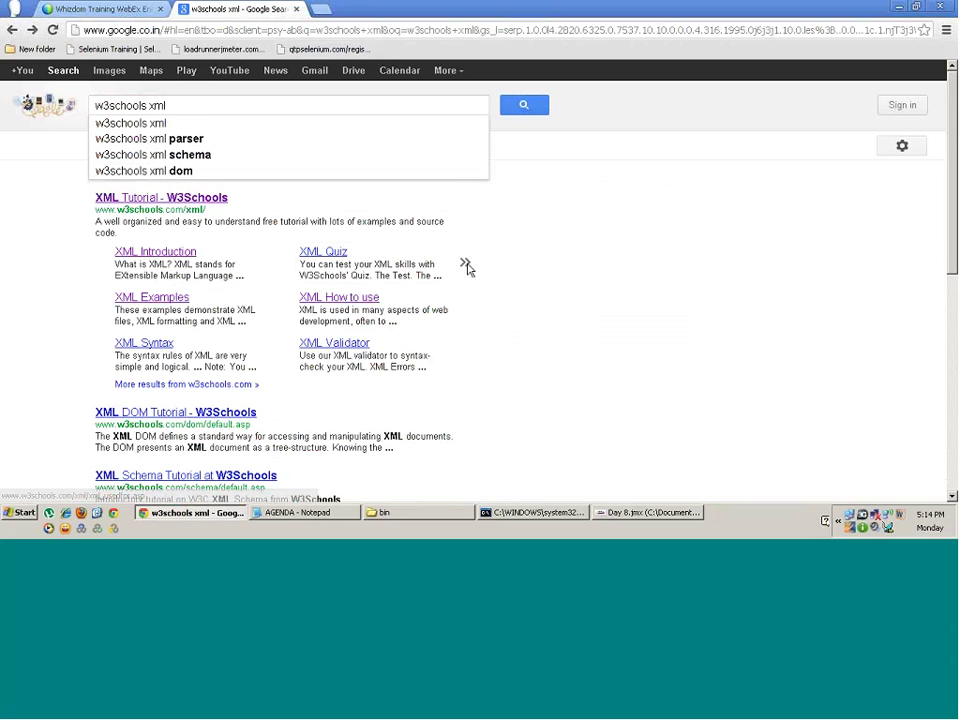
mouse_move(465, 264)
mouse_move(279, 265)
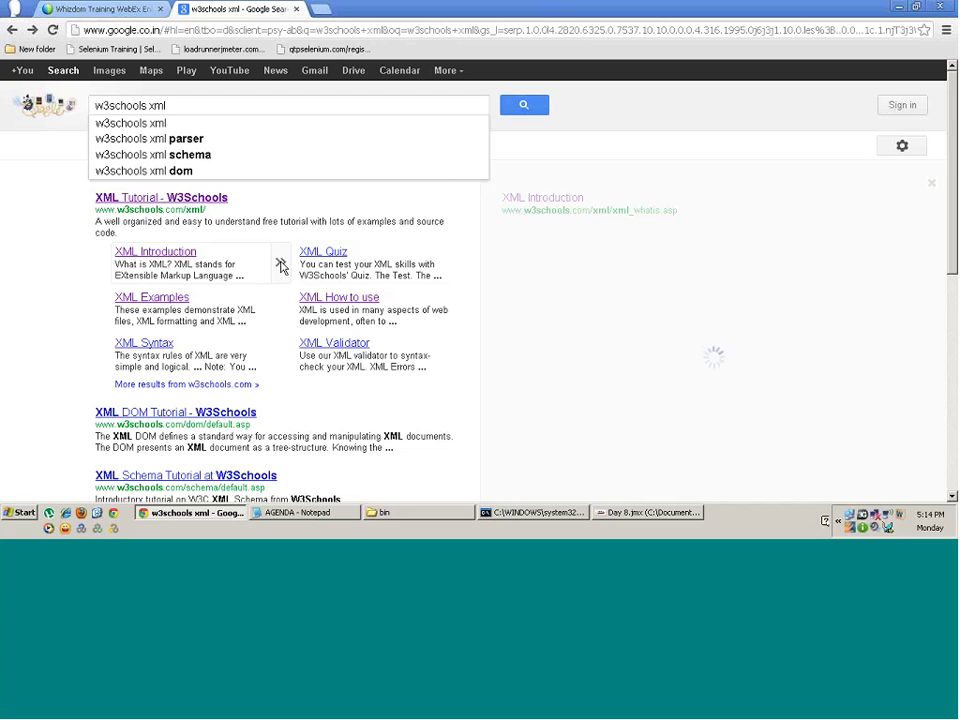
click(171, 302)
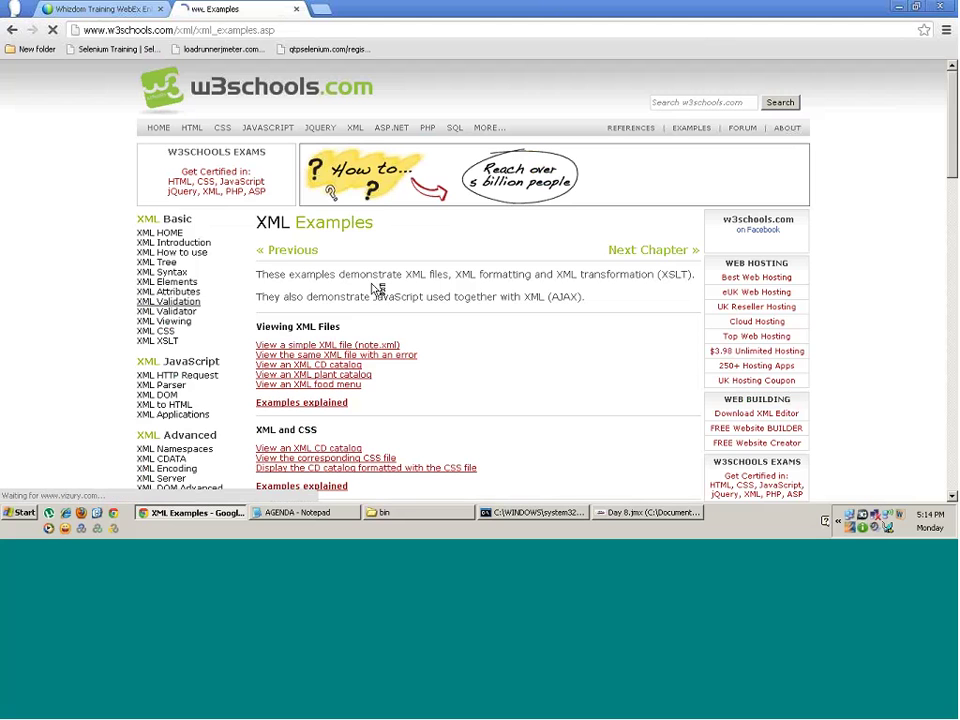
click(300, 346)
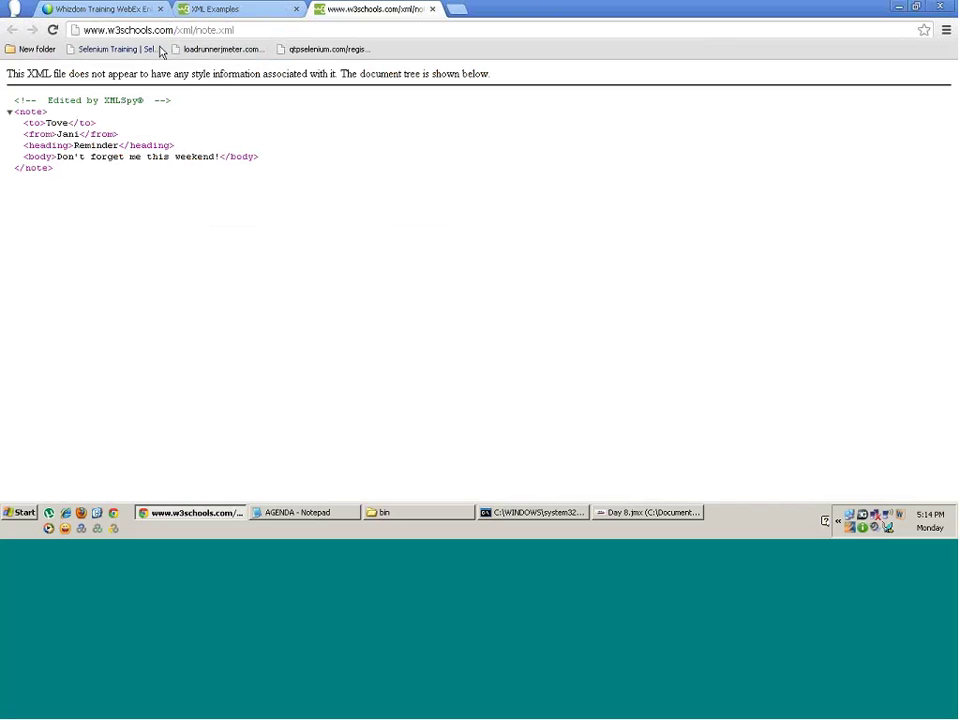
- Copy the note.xml page address from Chrome and paste it as the server name of xml response Request in JMeter
click(619, 517)
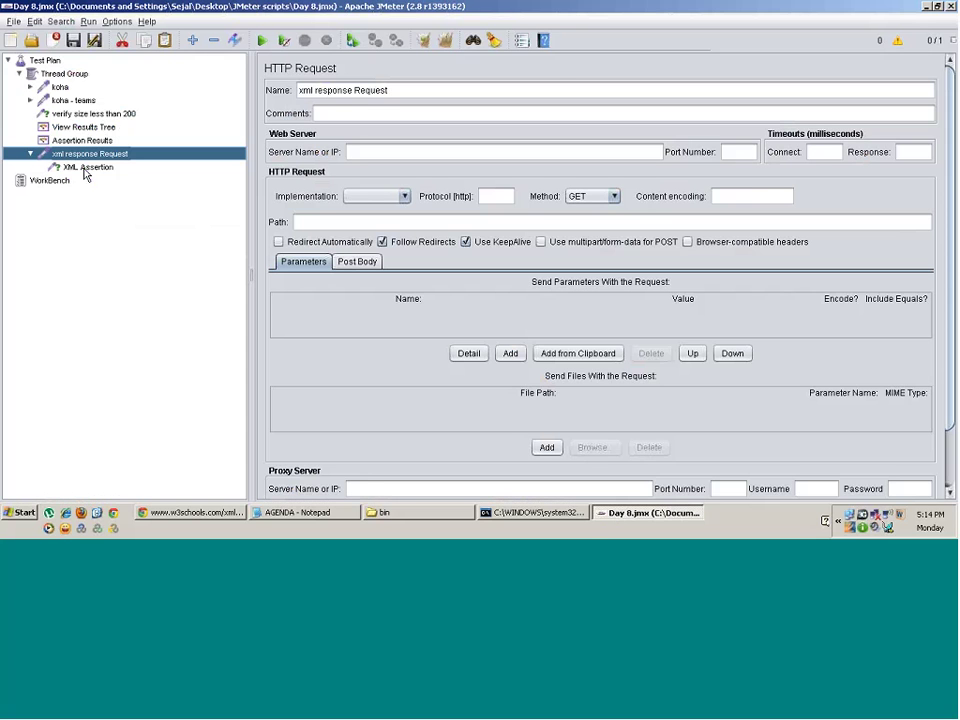
click(648, 517)
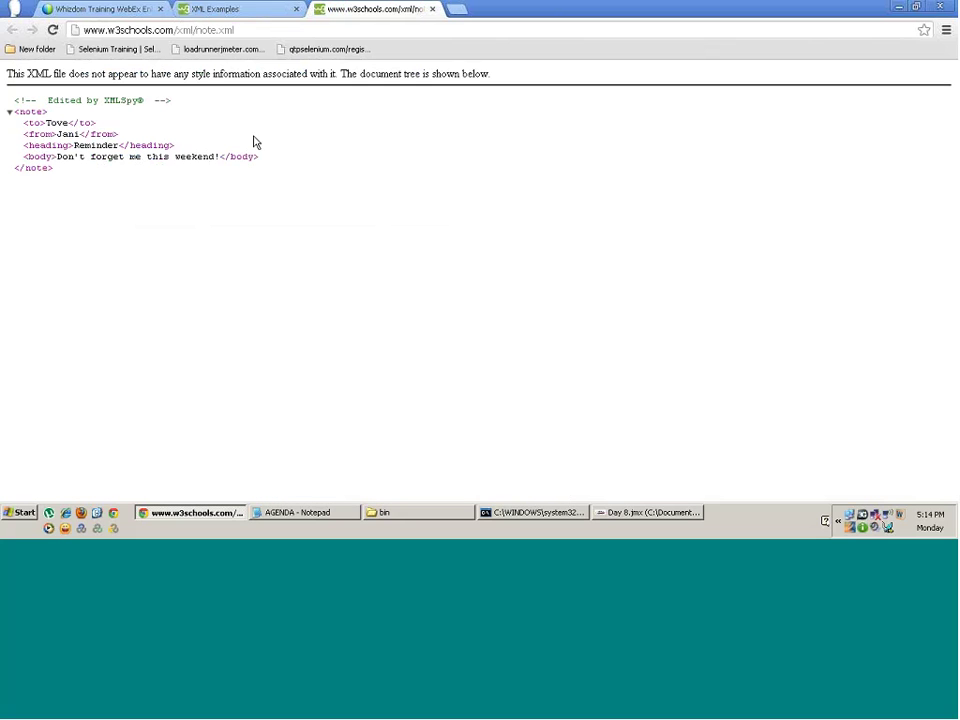
click(225, 30)
key(ctrl+c)
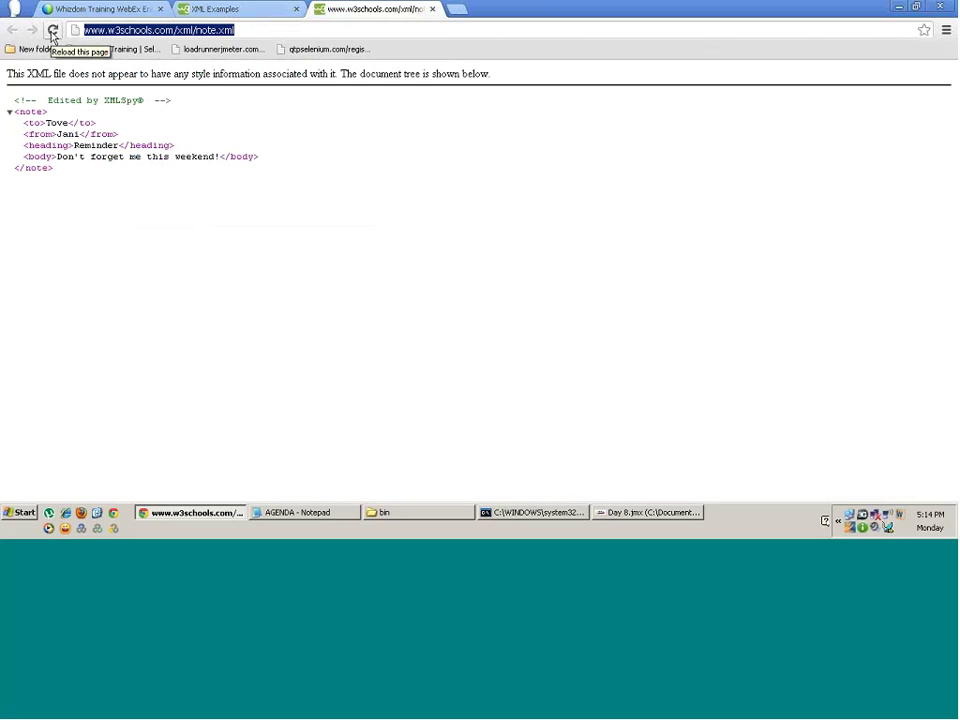
click(645, 512)
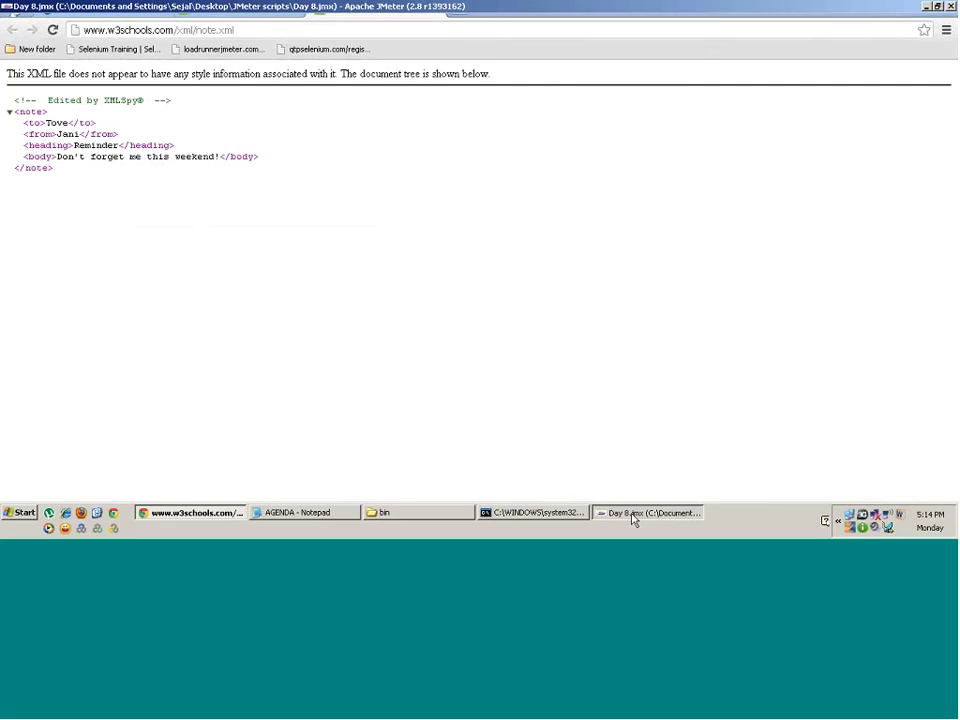
key(ctrl+v)
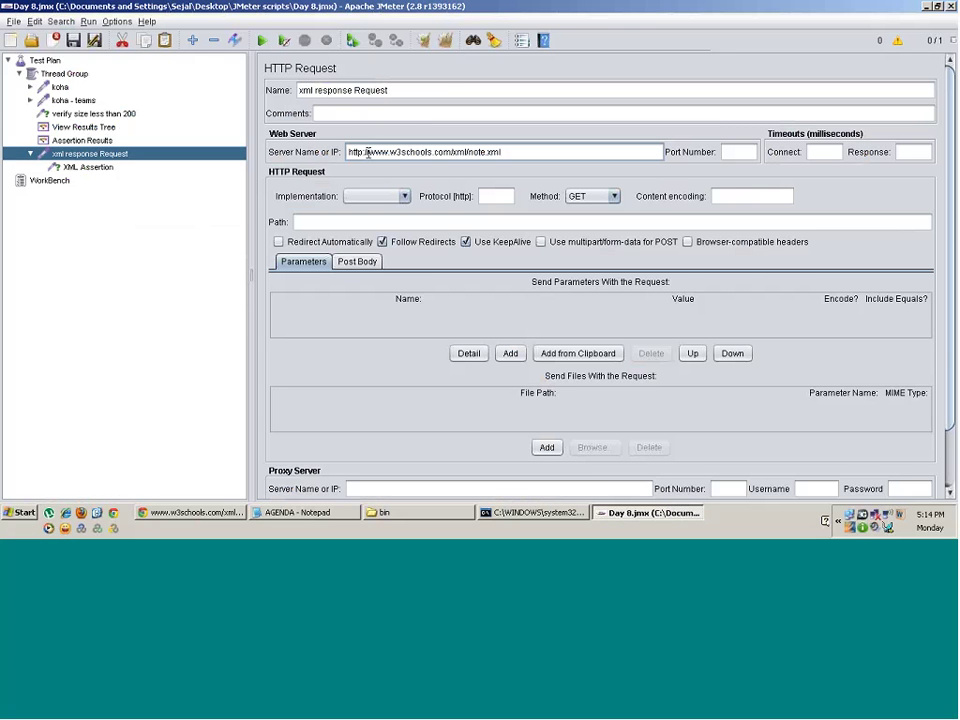
drag(367, 152, 345, 152)
key(BackSpace)
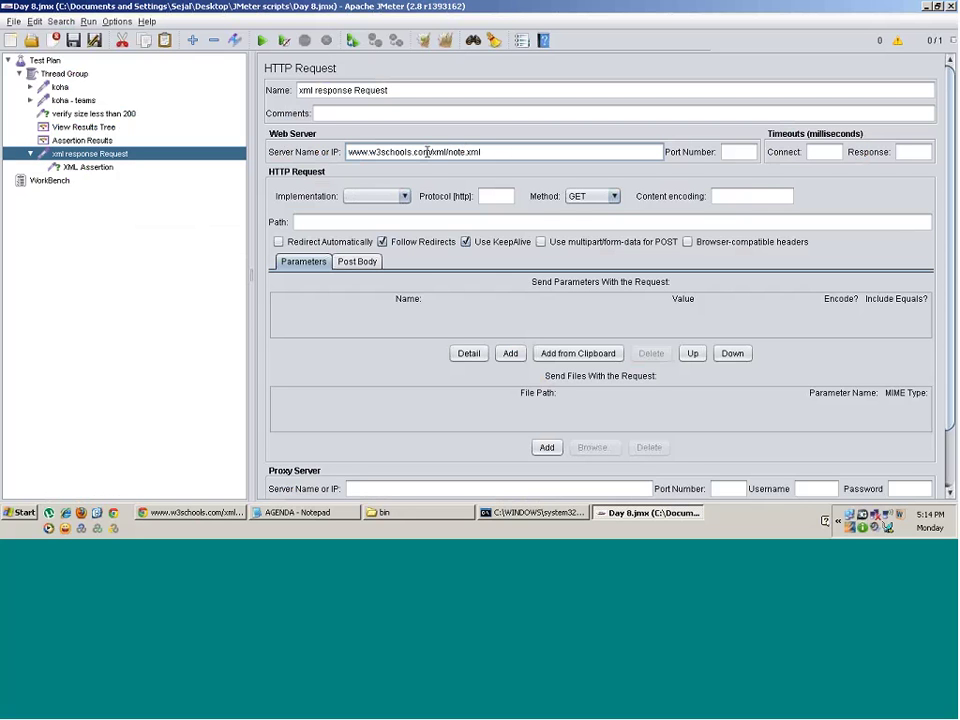
drag(430, 152, 487, 152)
key(ctrl+c)
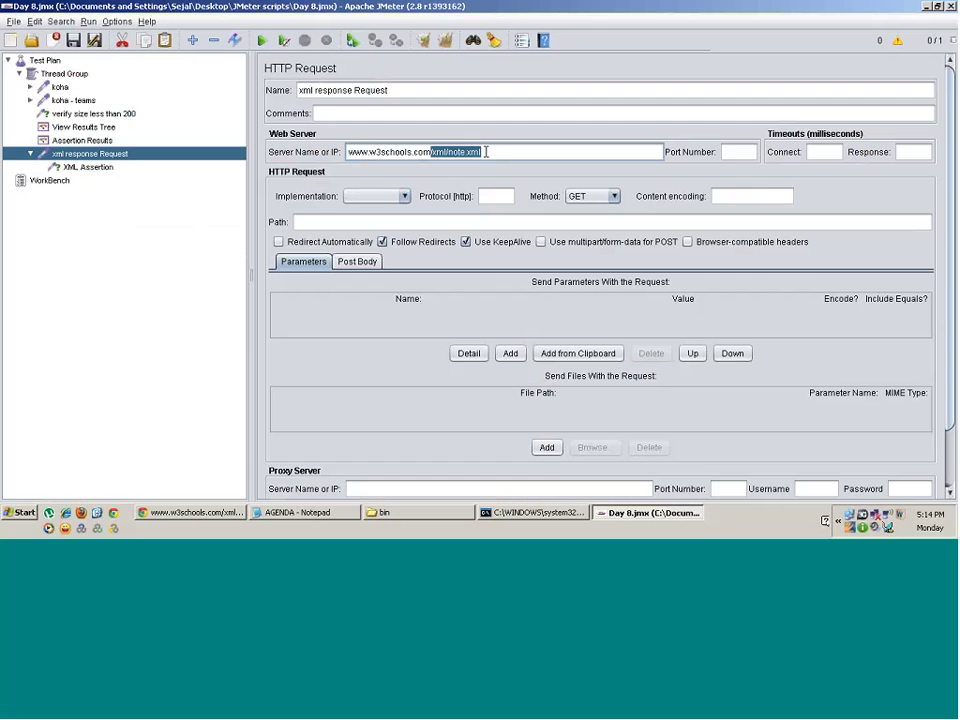
key(BackSpace)
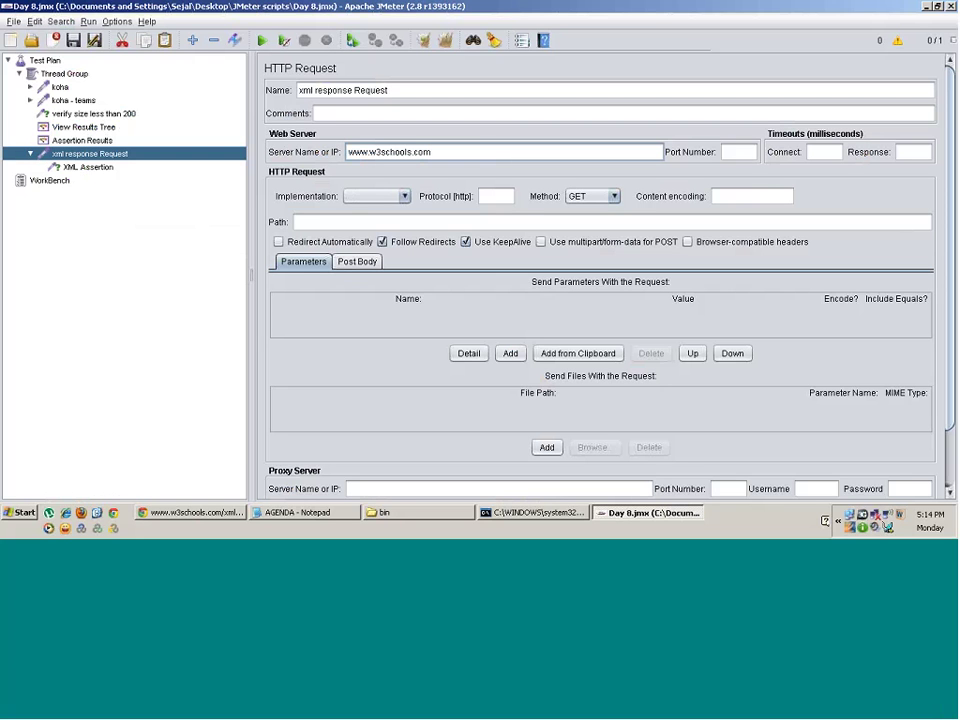
click(347, 222)
key(ctrl+v)
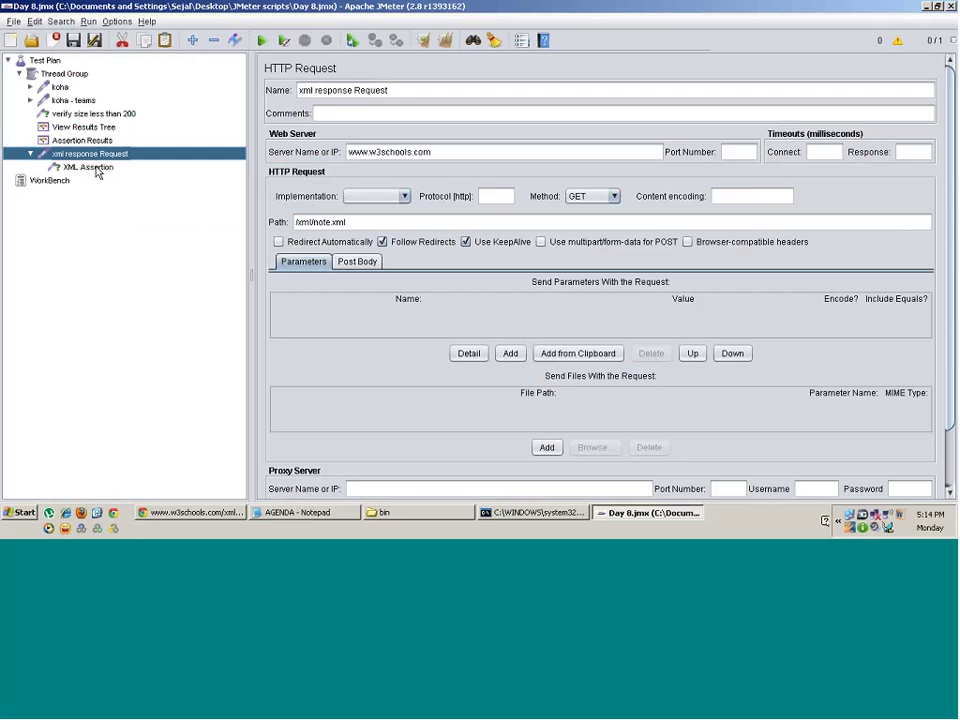
- Disable the koha request in the Thread Group and enable it again
click(96, 170)
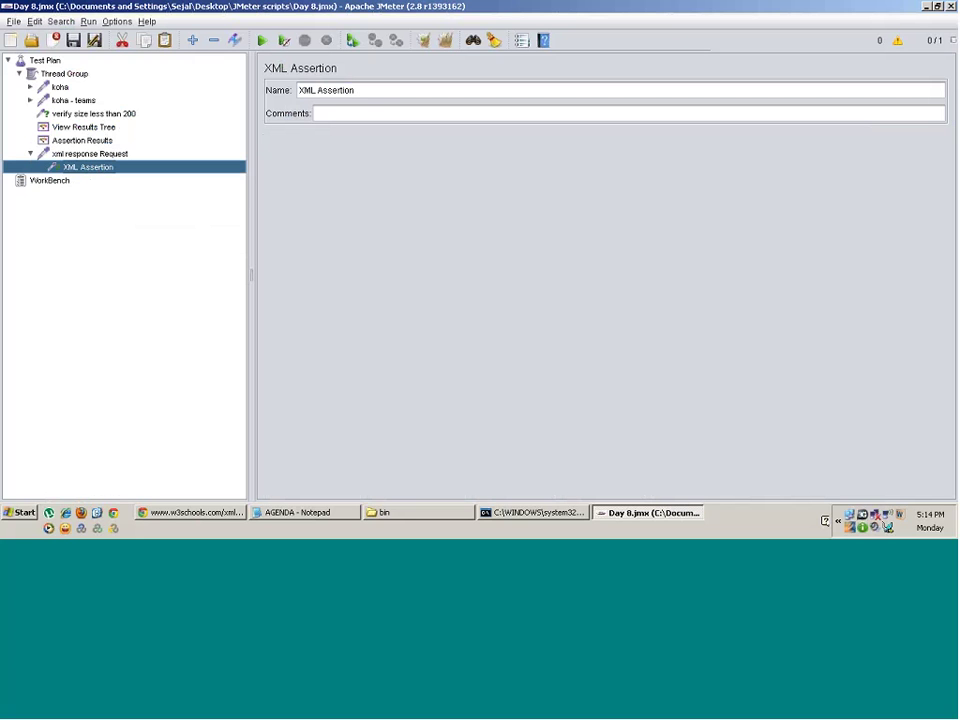
right_click(61, 88)
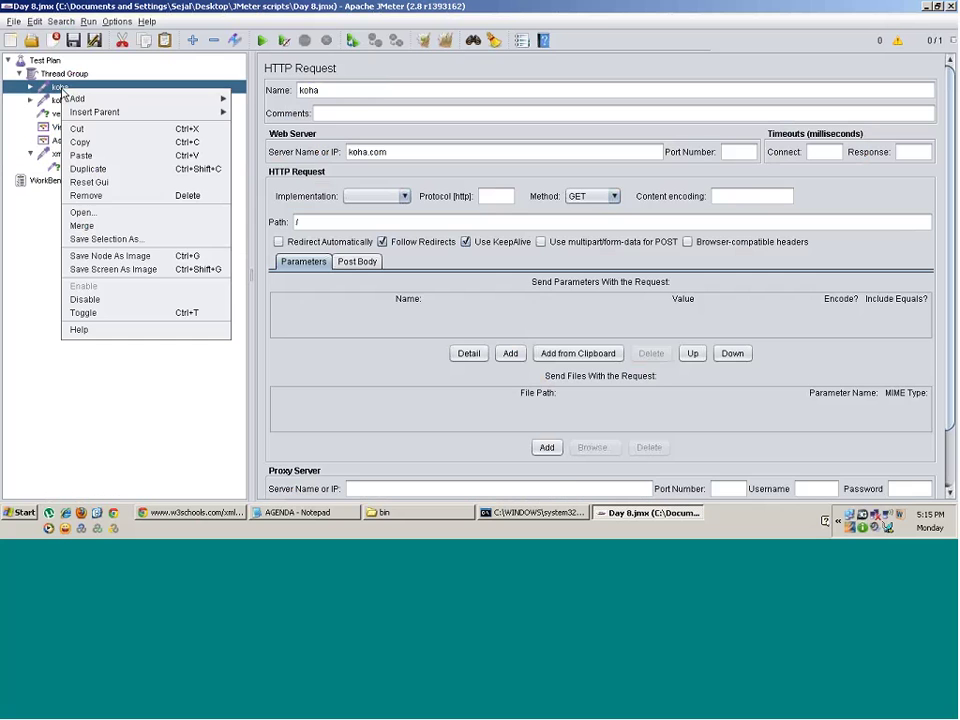
click(109, 306)
key(Down)
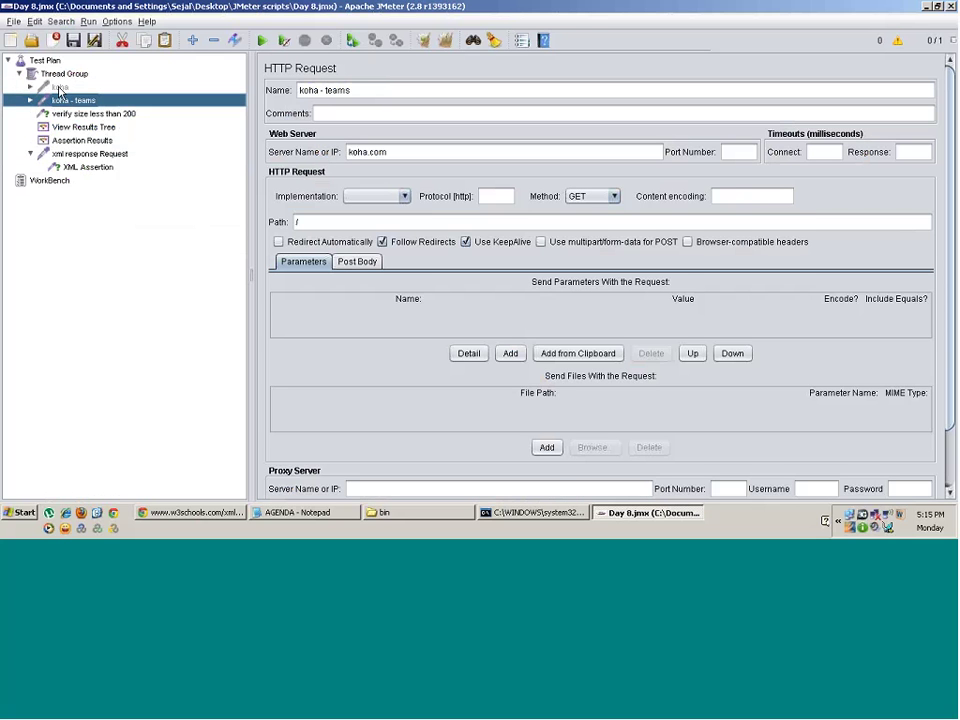
click(60, 88)
right_click(60, 88)
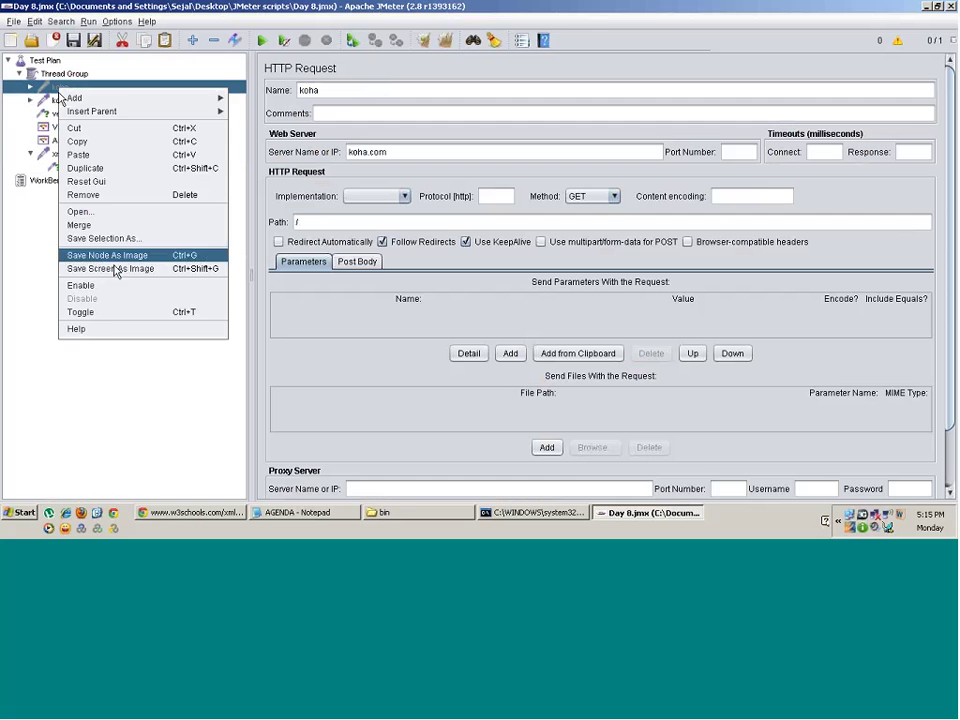
click(88, 285)
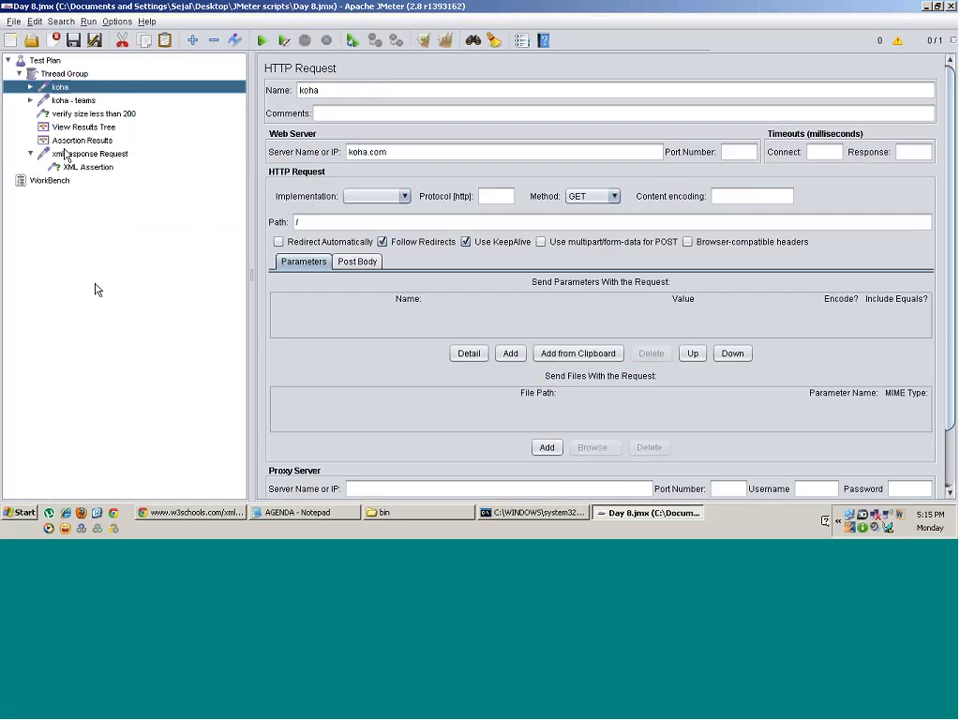
- Review the xml response Request settings, its XML Assertion and the note.xml page in Chrome, and return to JMeter
click(90, 154)
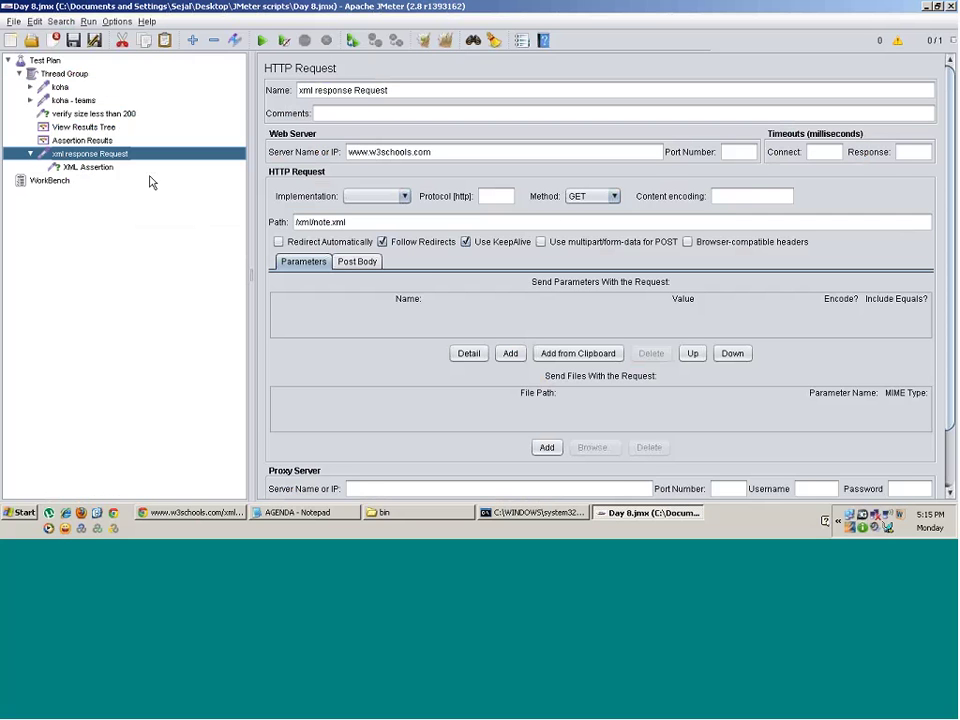
click(88, 167)
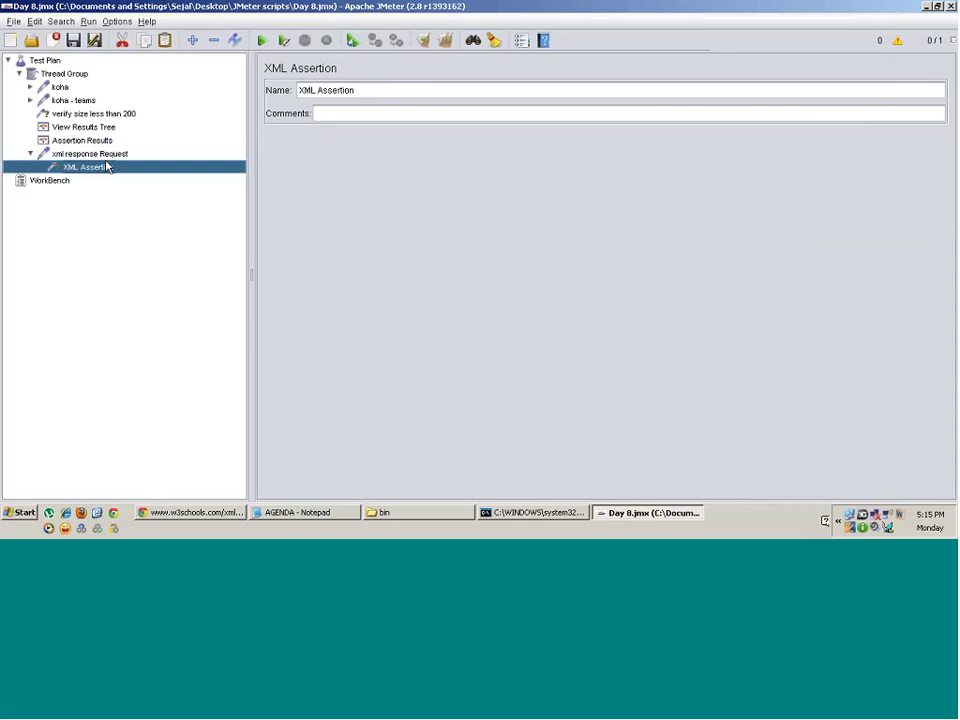
click(190, 513)
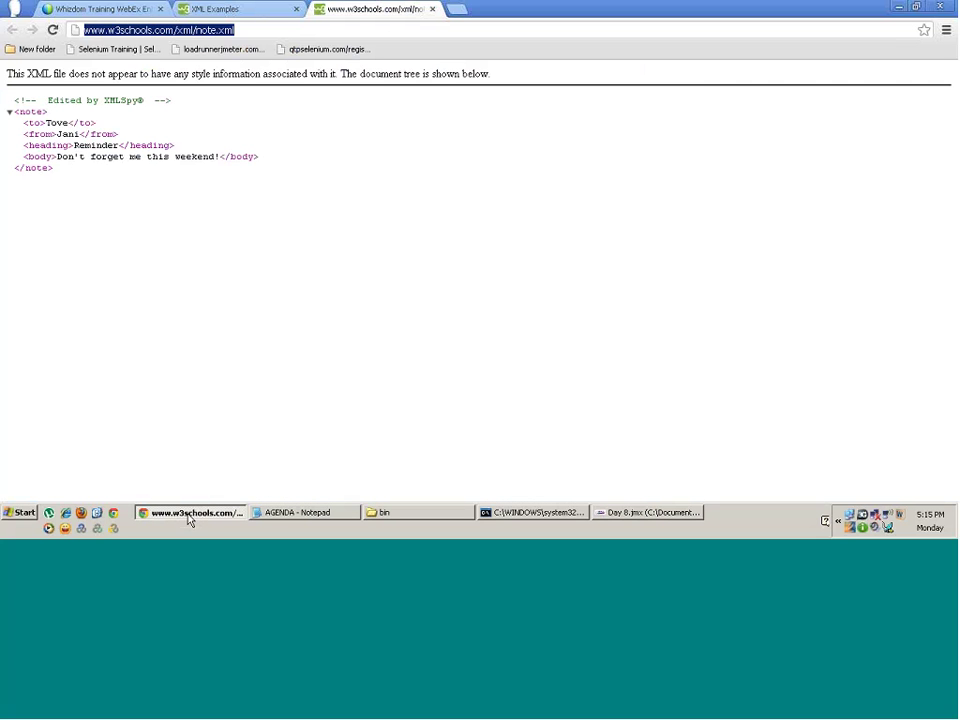
click(189, 514)
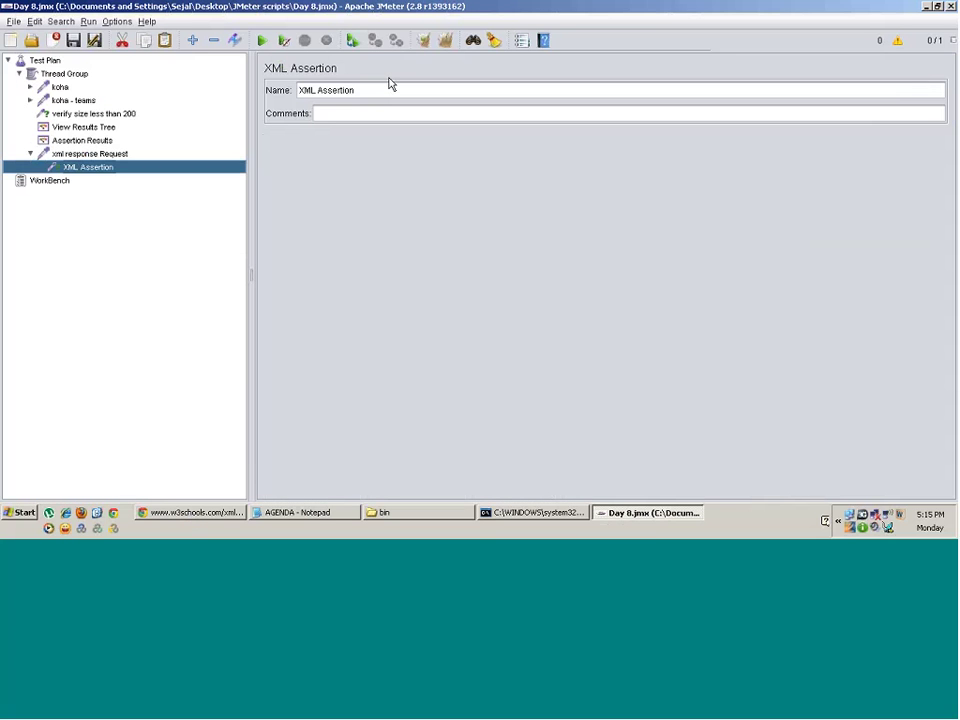
- Run the test plan and review the koha and xml response Request outcomes in View Results Tree and Assertion Results
click(262, 41)
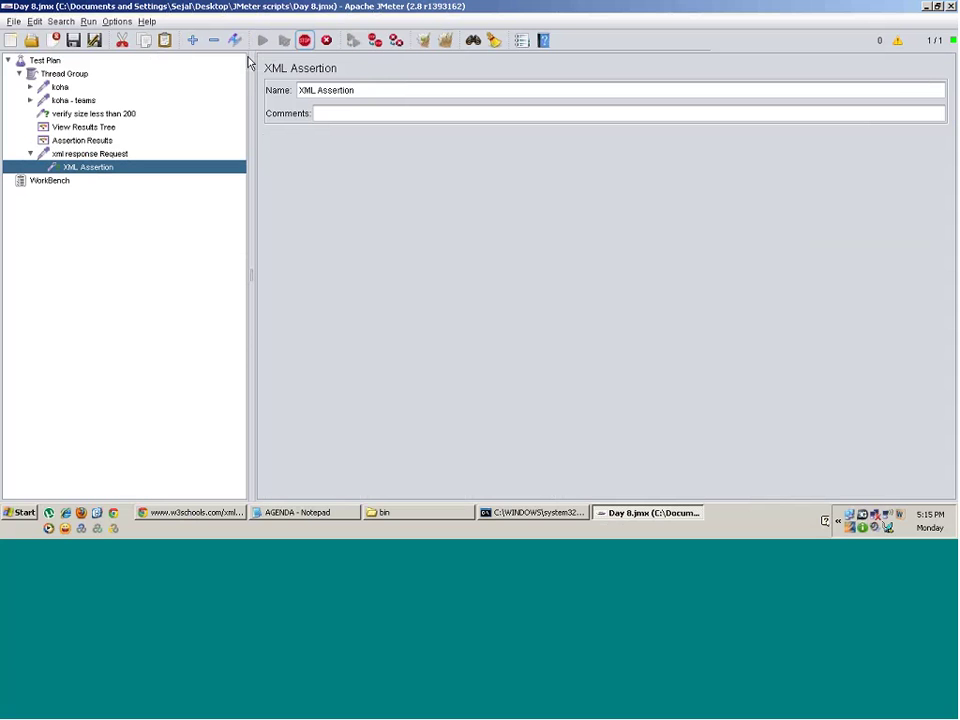
click(88, 130)
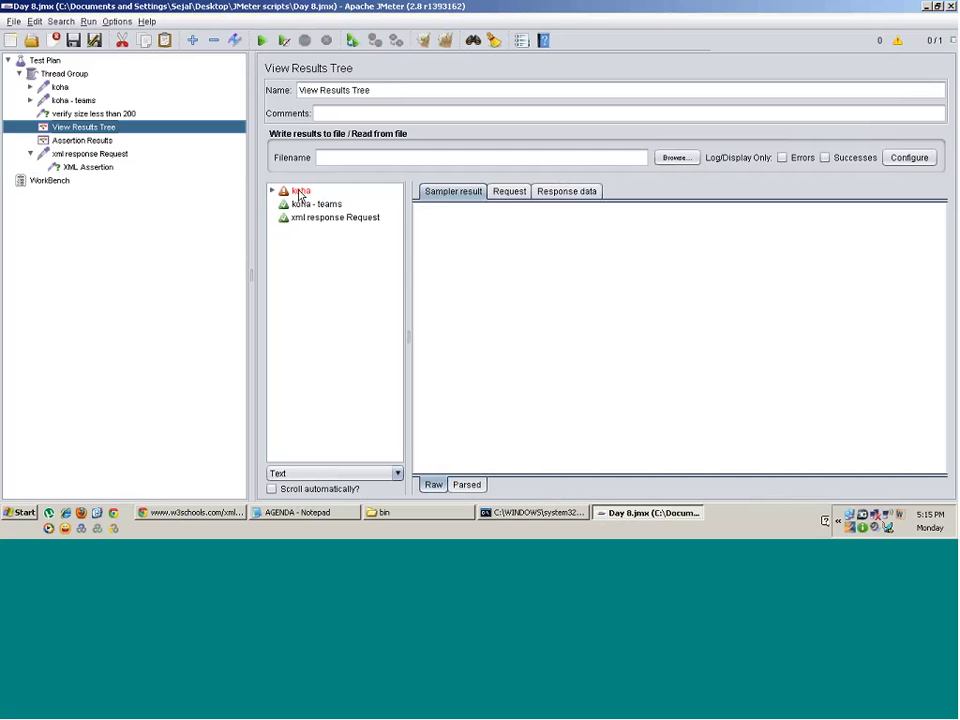
double_click(299, 192)
click(329, 205)
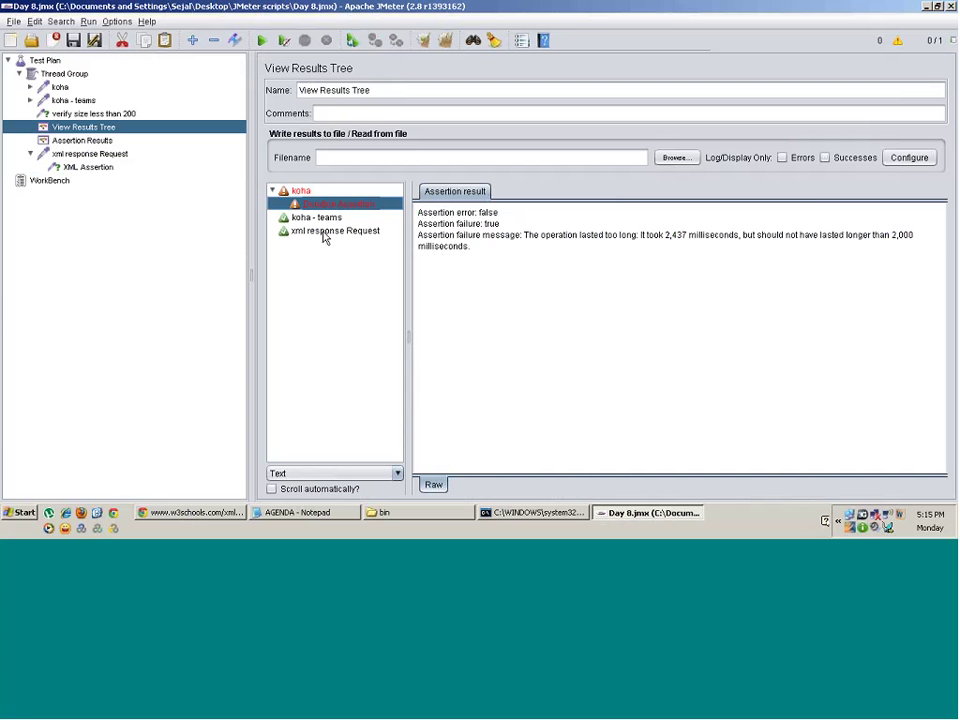
click(323, 233)
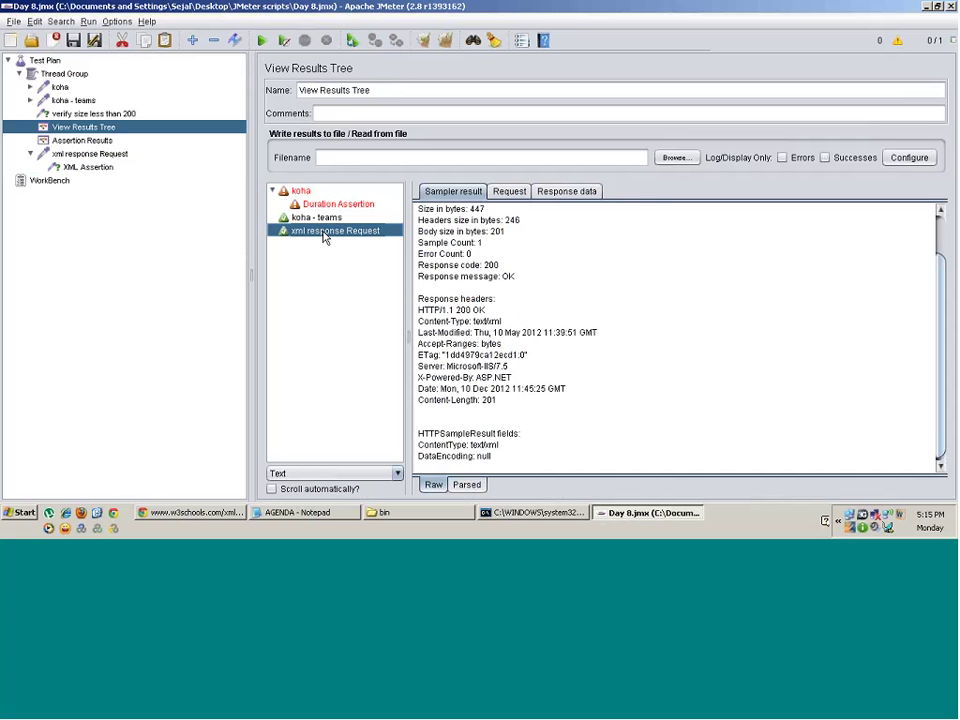
click(96, 145)
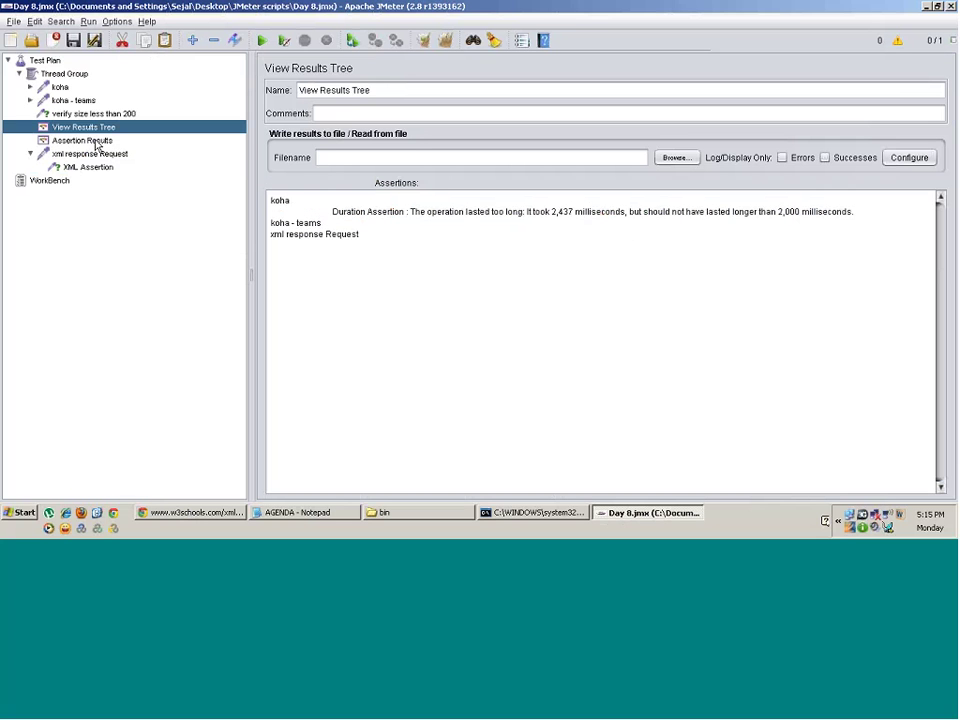
click(96, 145)
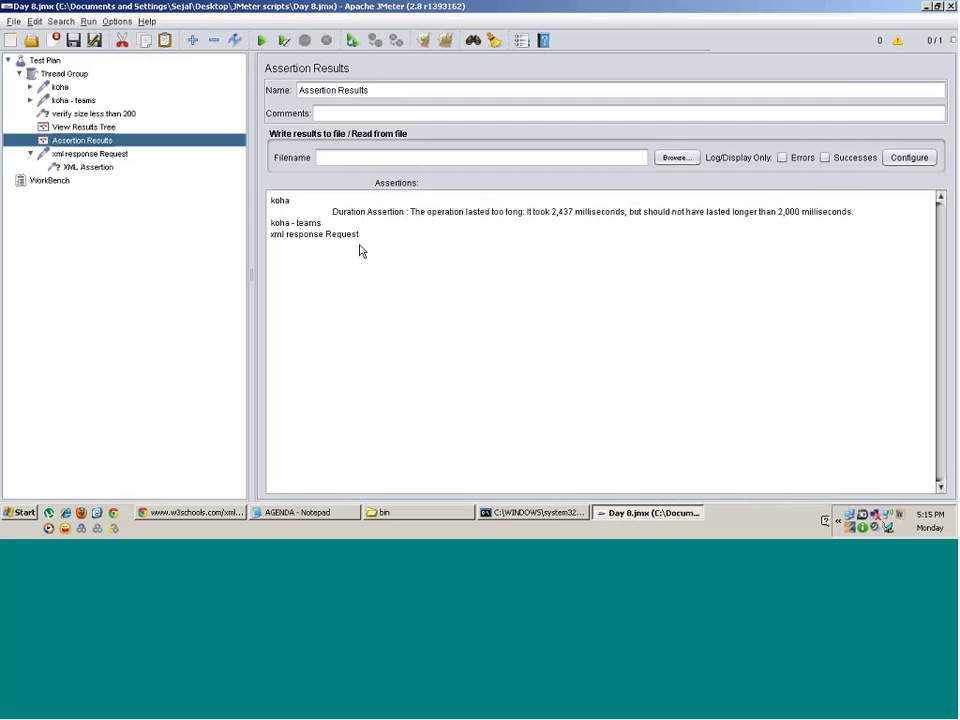
- Examine the XML Assertion and the note element's markup on the note.xml page in Chrome, and return to JMeter
click(92, 168)
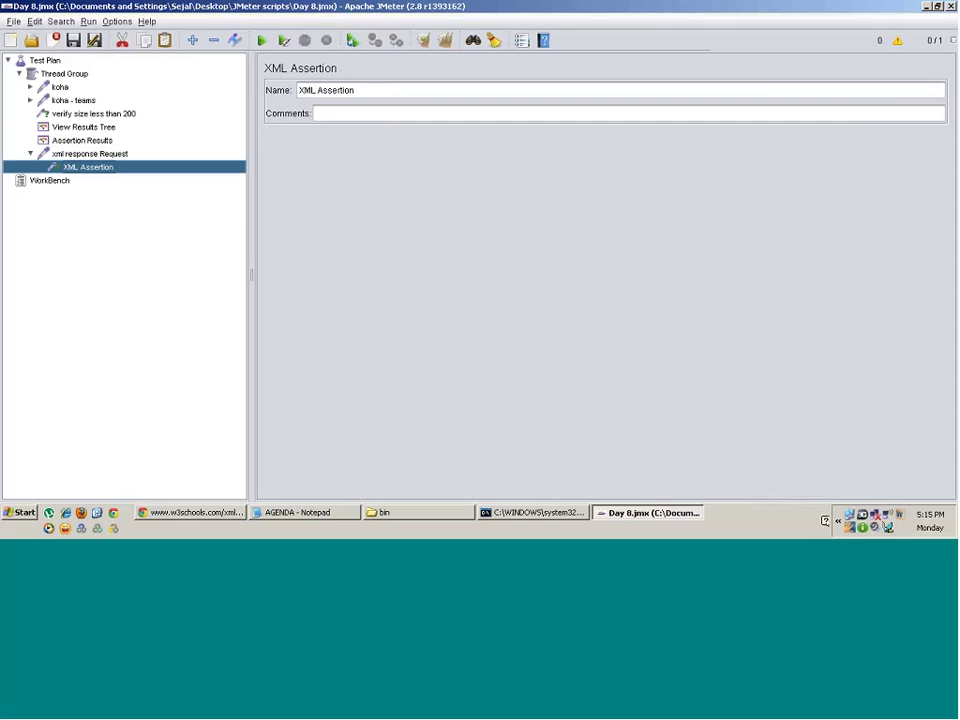
click(209, 515)
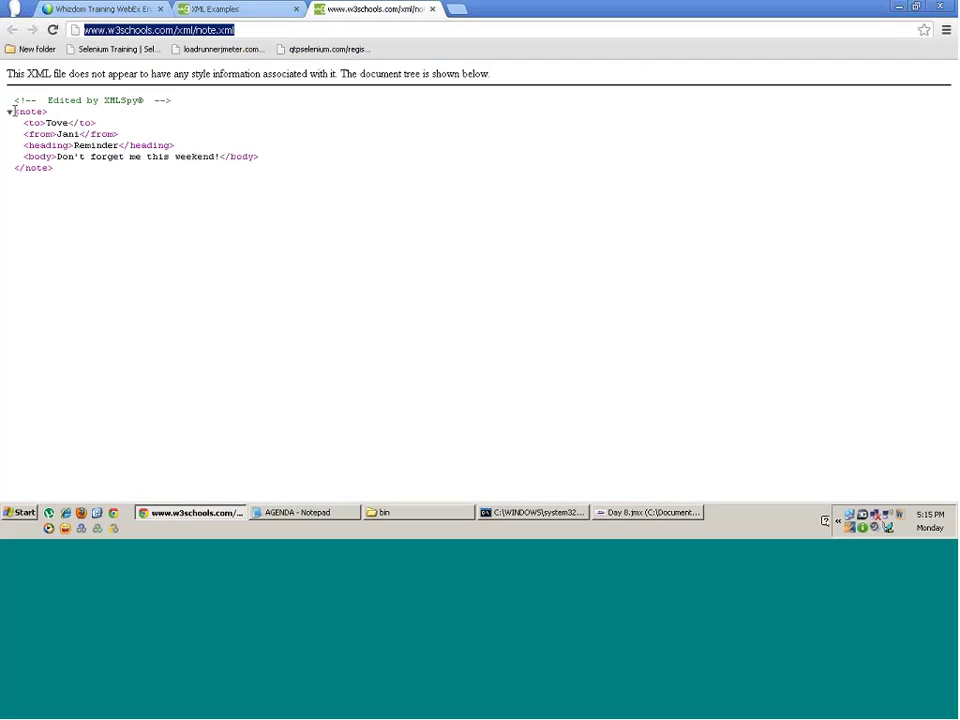
drag(14, 111, 69, 186)
click(69, 186)
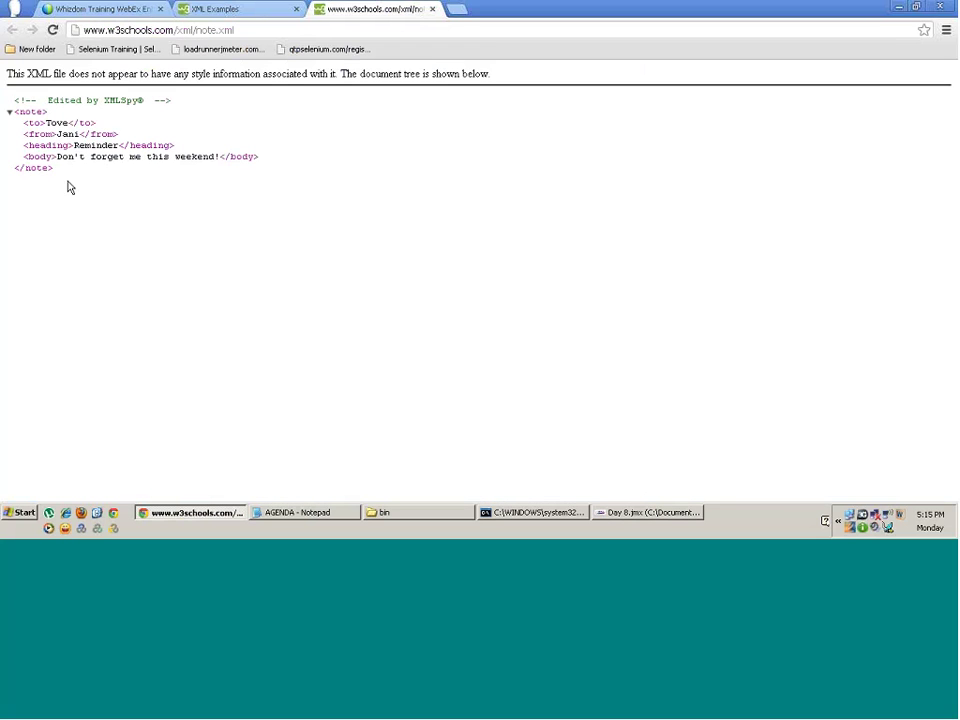
click(190, 515)
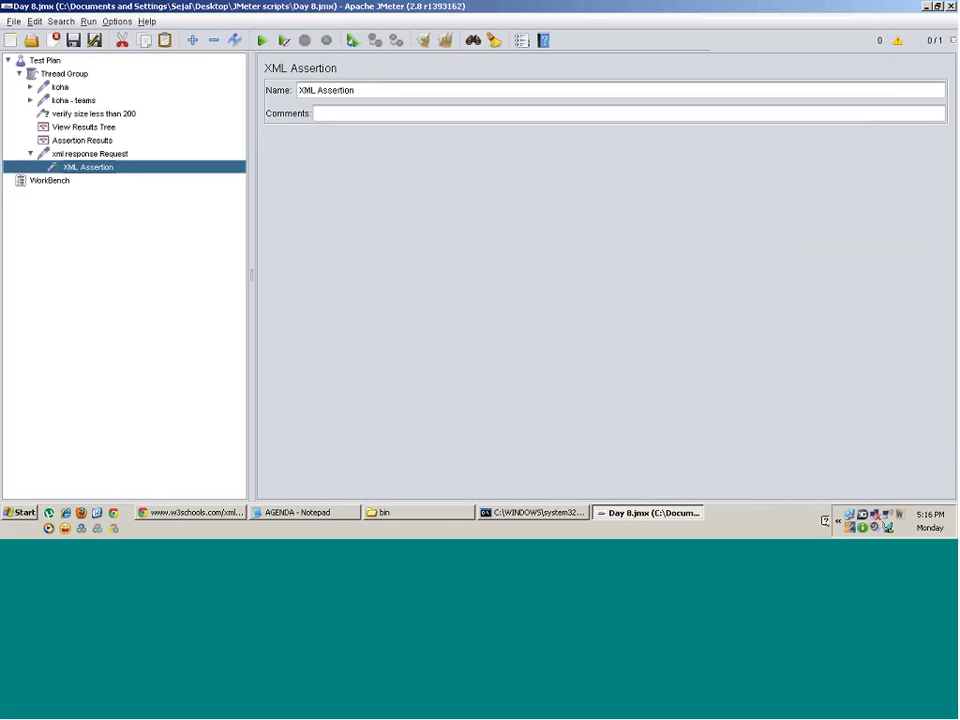
- Add an XML Schema Assertion to xml response Request
click(90, 155)
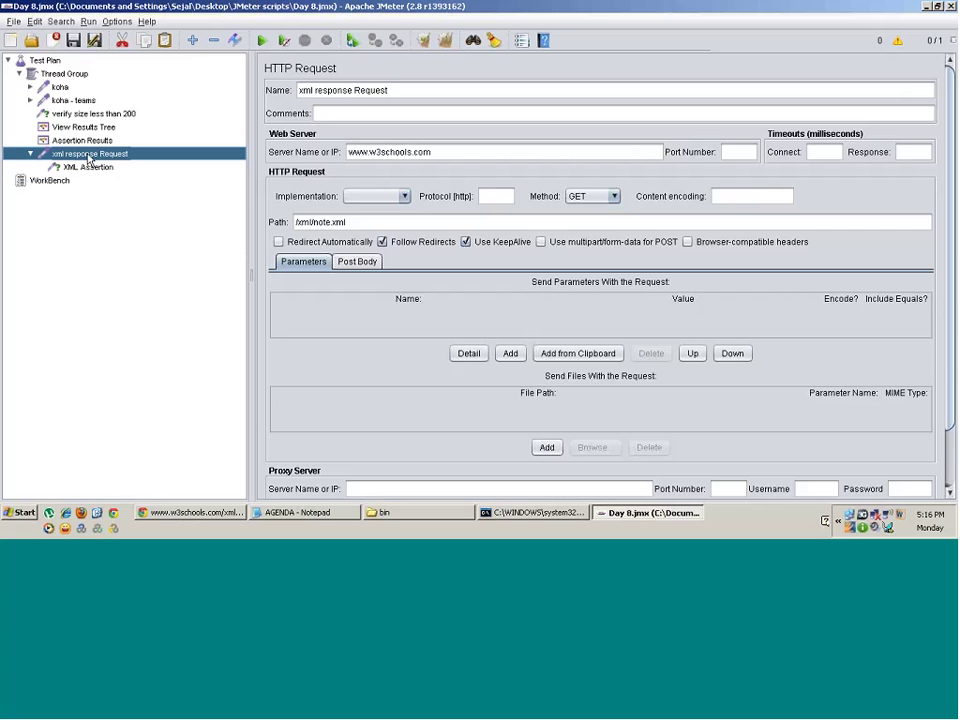
right_click(90, 160)
mouse_move(170, 168)
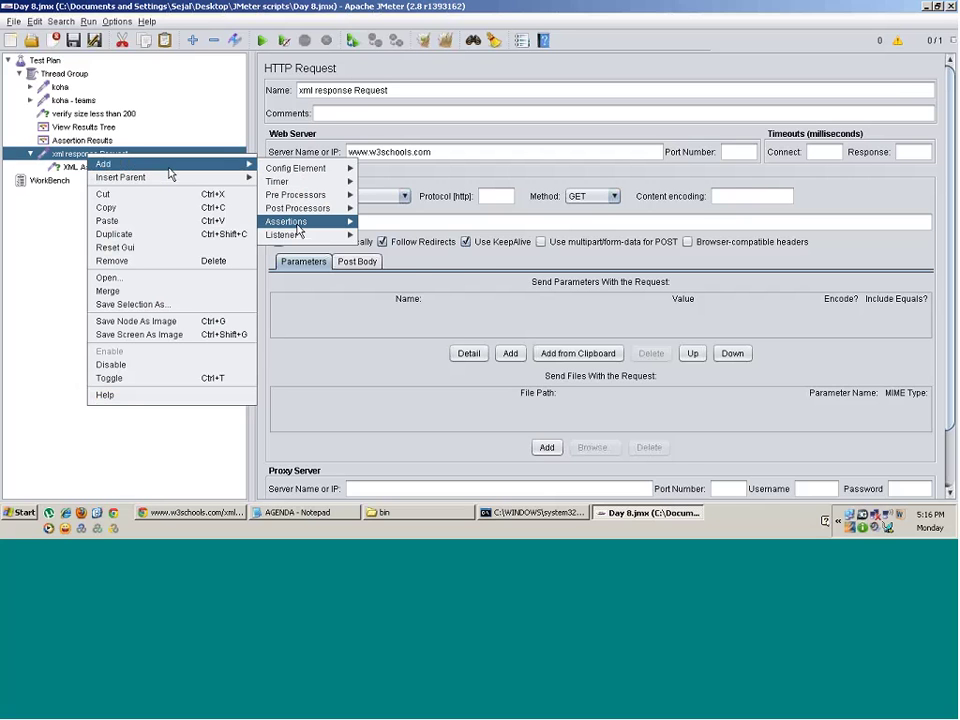
mouse_move(304, 229)
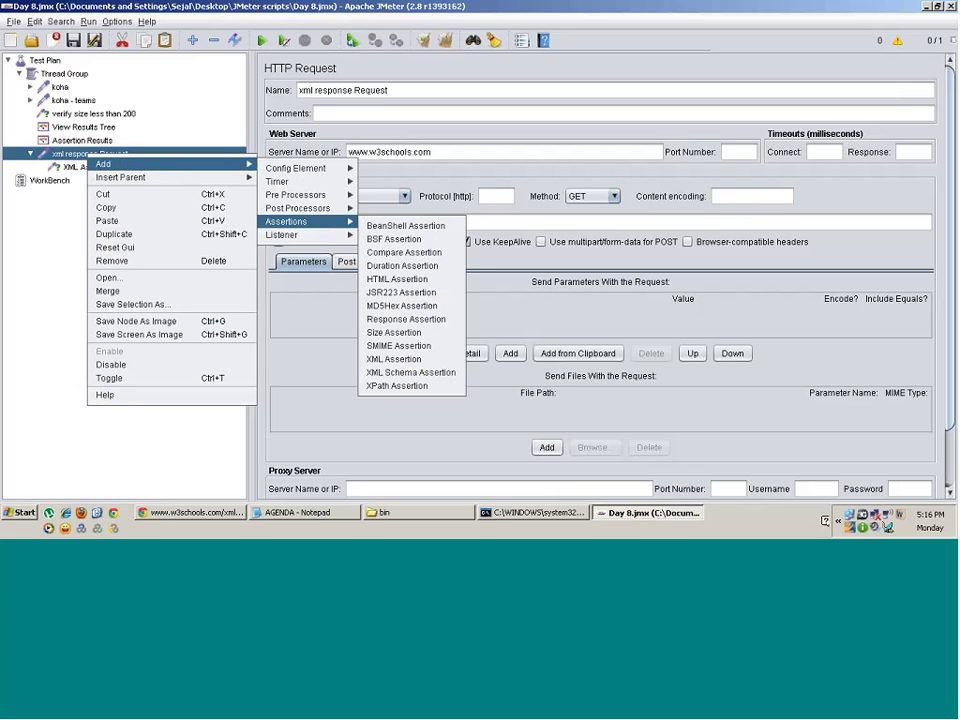
click(405, 372)
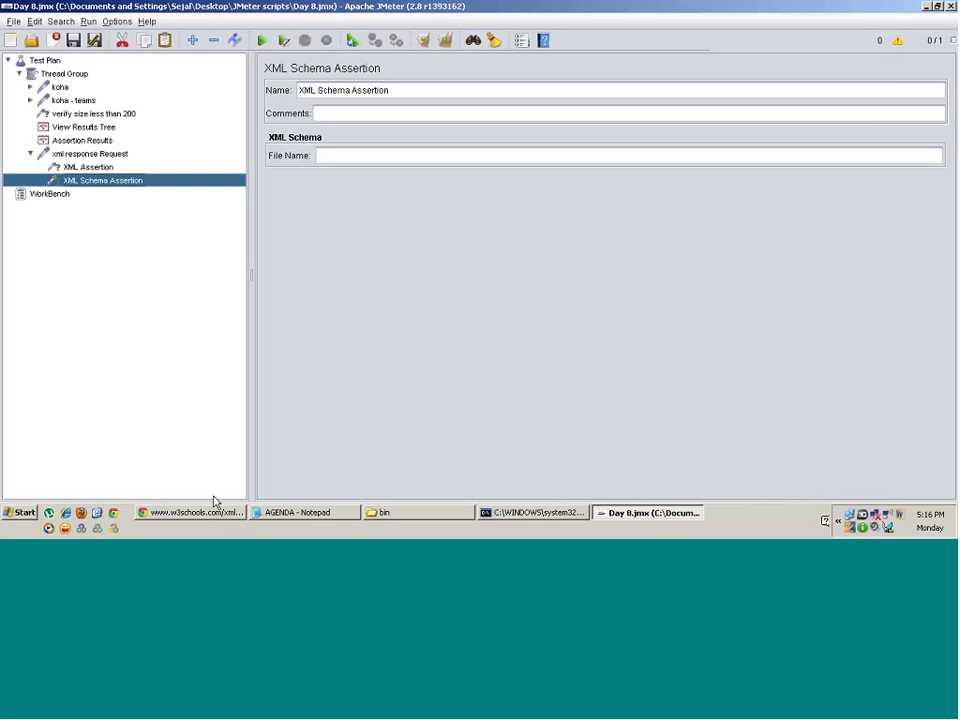
- Switch to the AGENDA file in Notepad and start a sample XML structure below the topics with an opening <book> tag
click(300, 513)
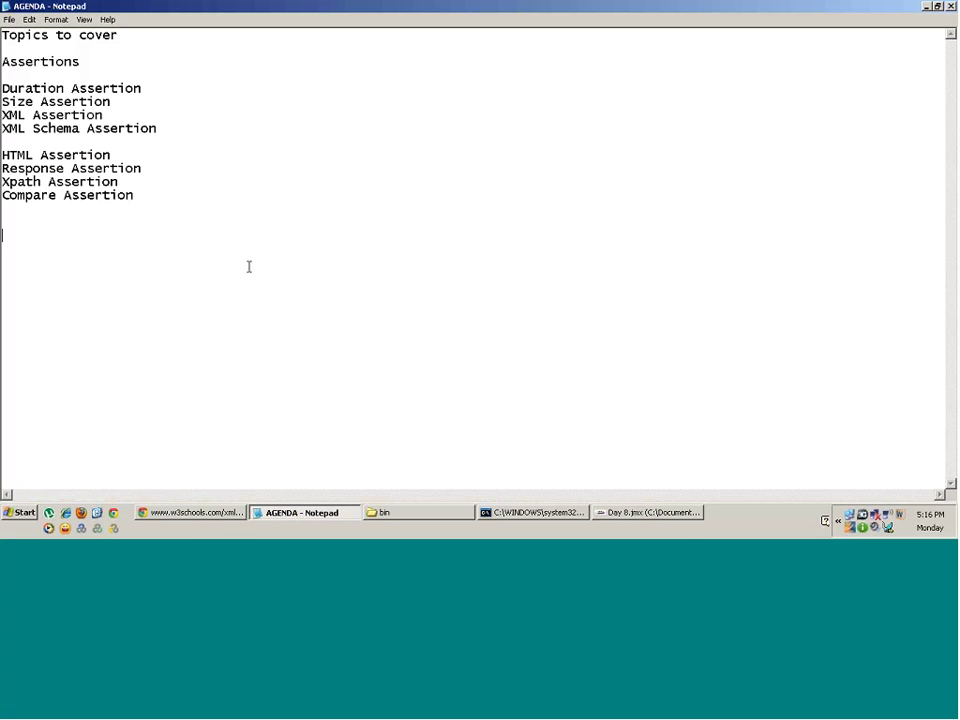
text(,)
text(book.)
key(BackSpace)
key(BackSpace)
key(BackSpace)
key(BackSpace)
key(BackSpace)
key(BackSpace)
text(<book>)
key(Return)
- Below <book>, write an author element containing an empty name element, and close the sample with </book>
text(<pa)
key(BackSpace)
key(BackSpace)
text(autho)
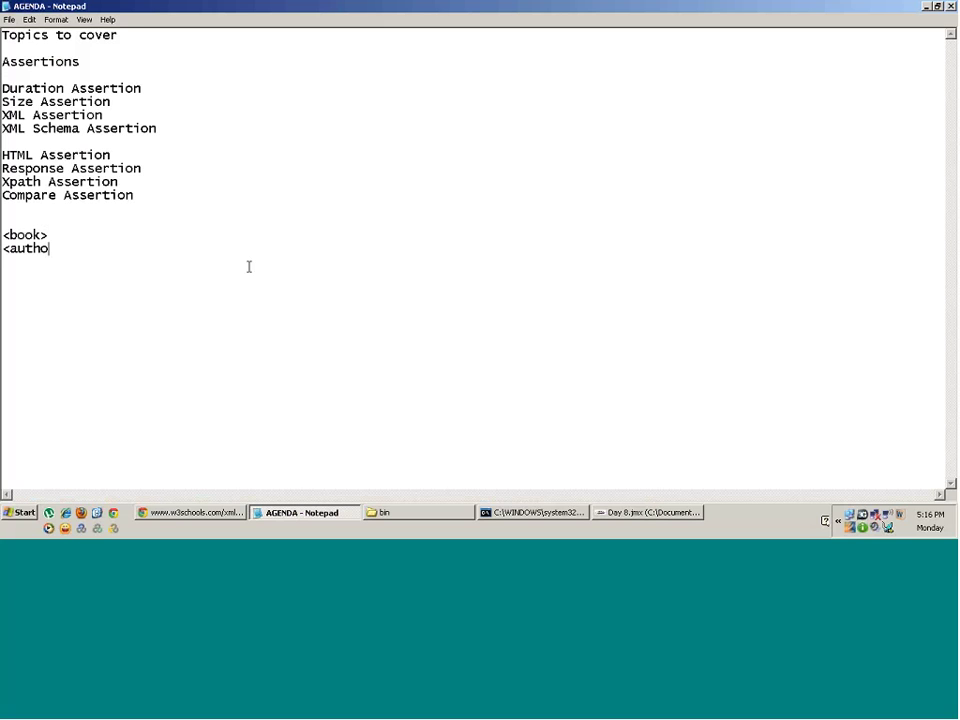
text(r>)
key(Return)
text(<name> </name)
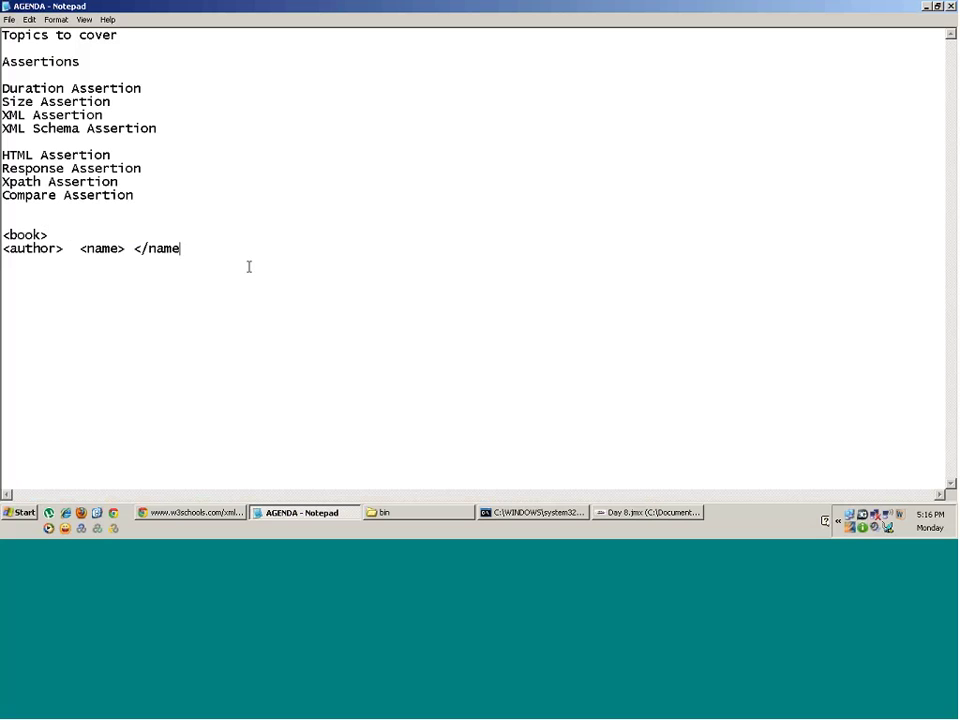
text(> </author>)
key(Return)
text(</book>)
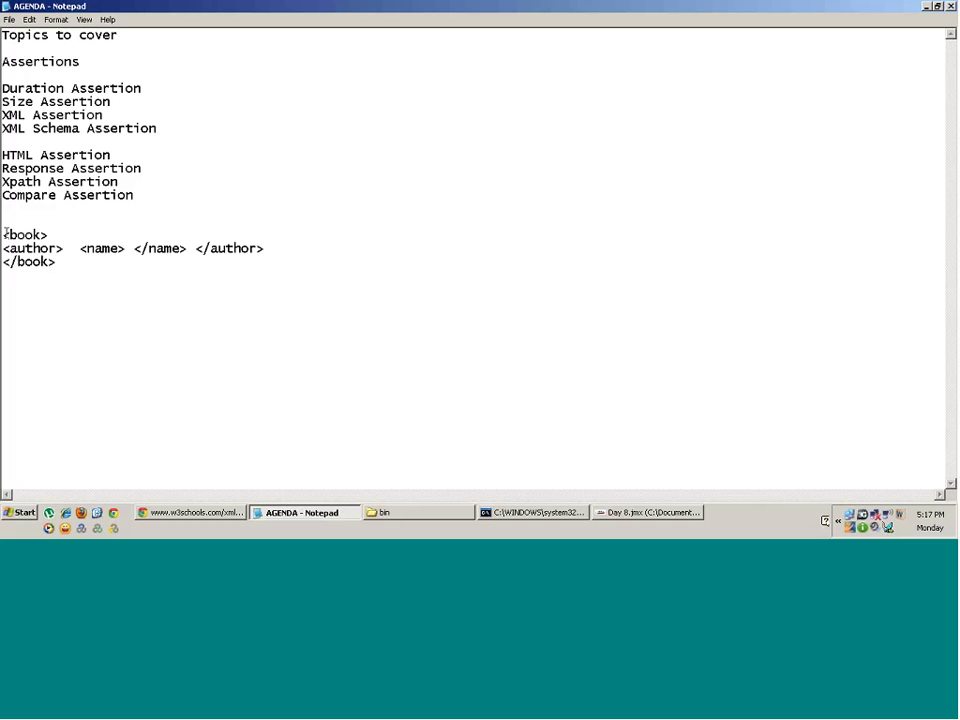
- Put "string" inside the name element, add <age> digit</age> after it, and remove the extra space before <name>
drag(50, 235, 75, 250)
click(133, 249)
text(string)
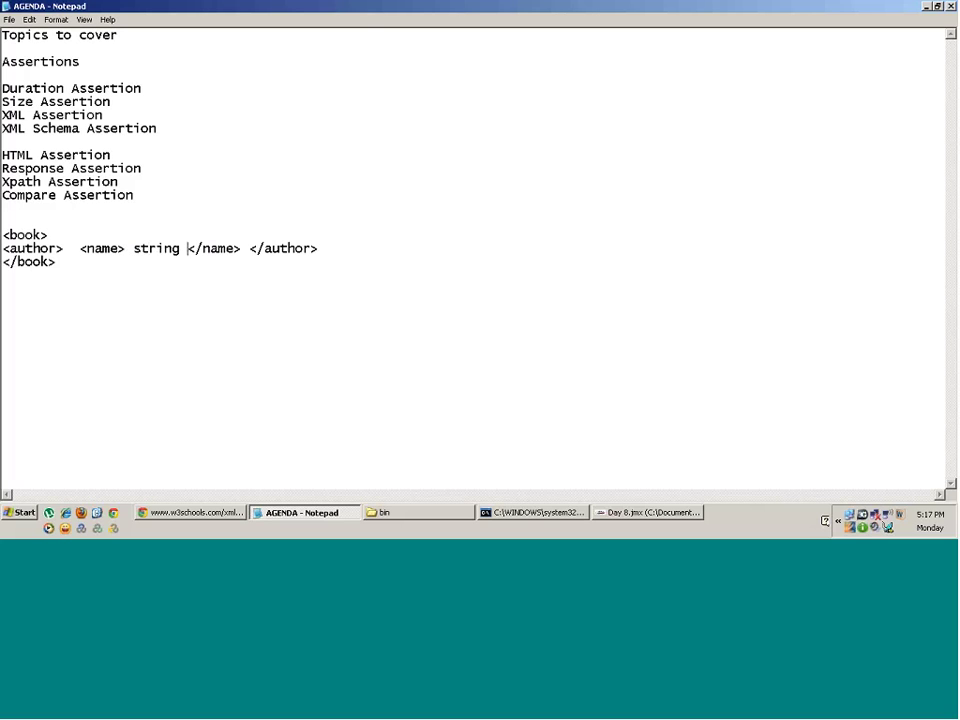
click(248, 248)
text(<age)
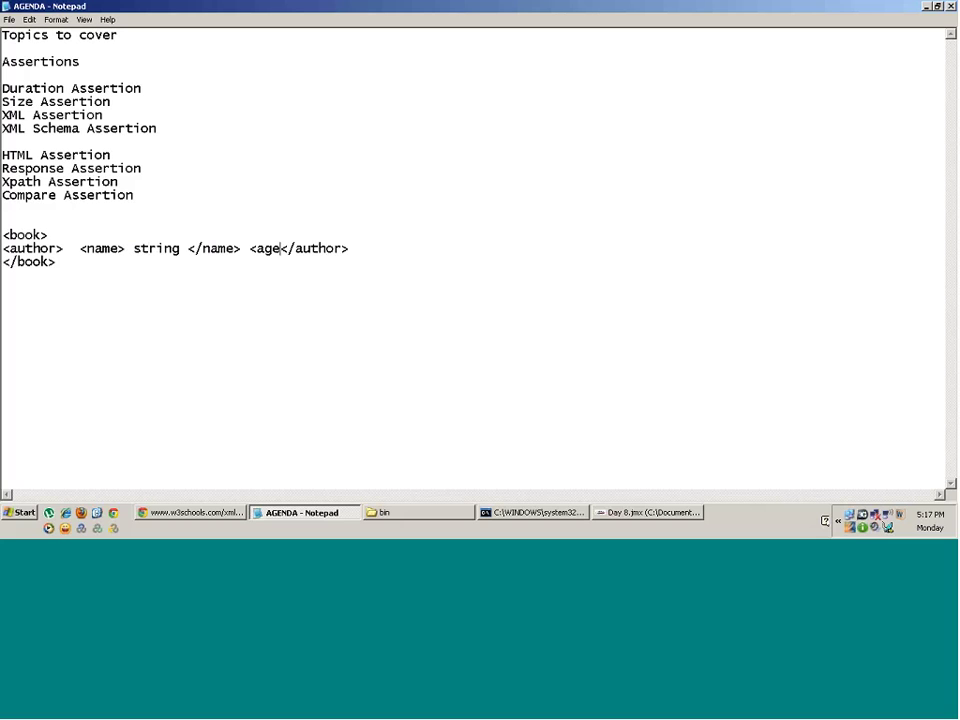
text(> d)
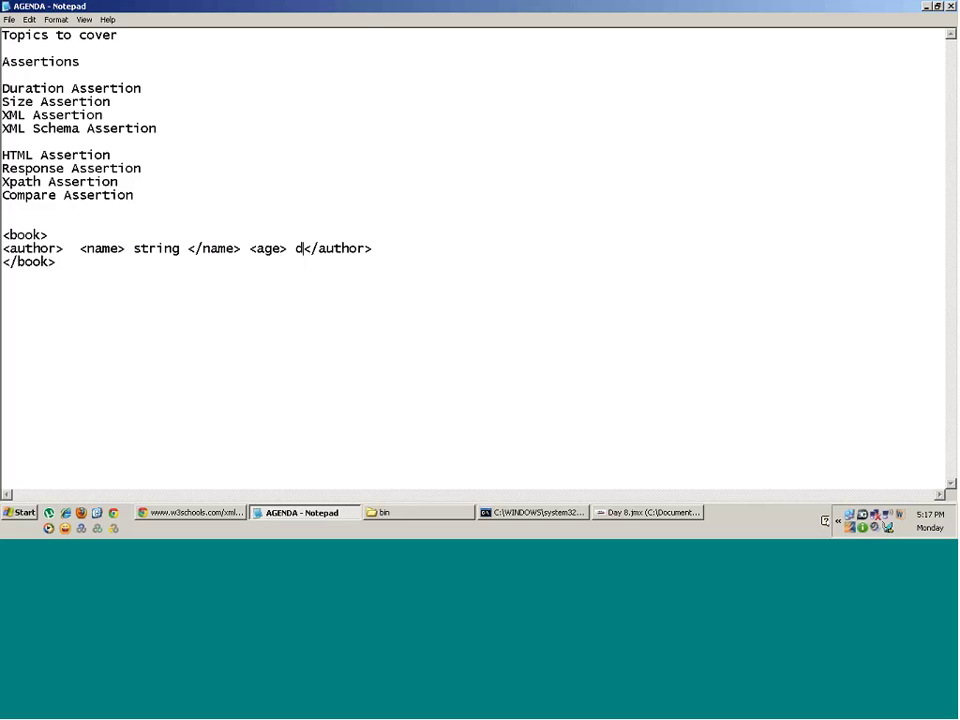
text(igit</a)
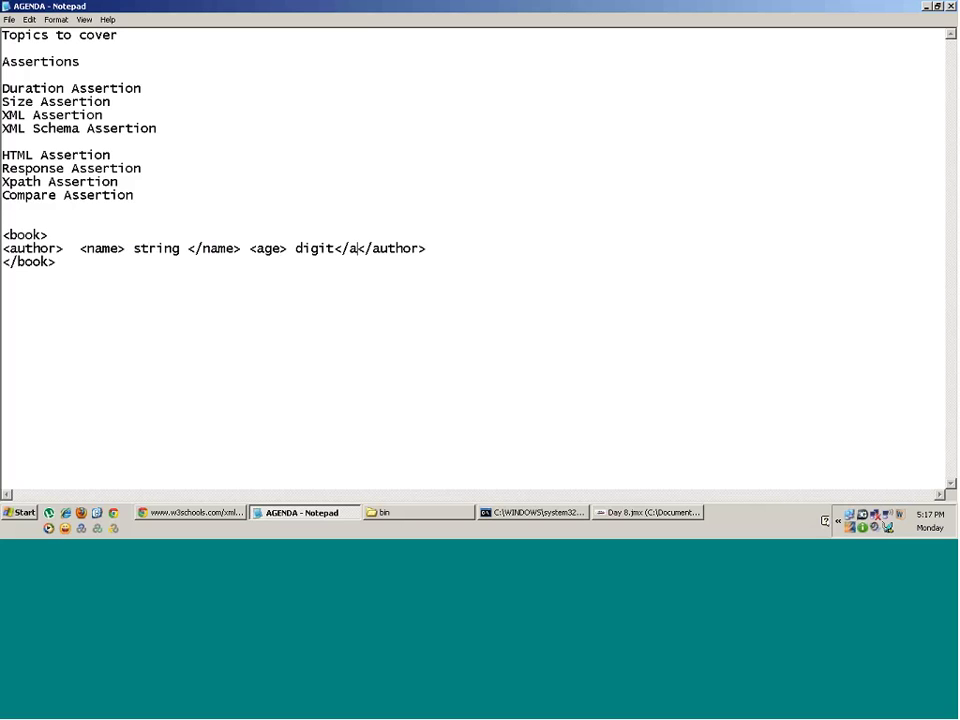
text(ge>)
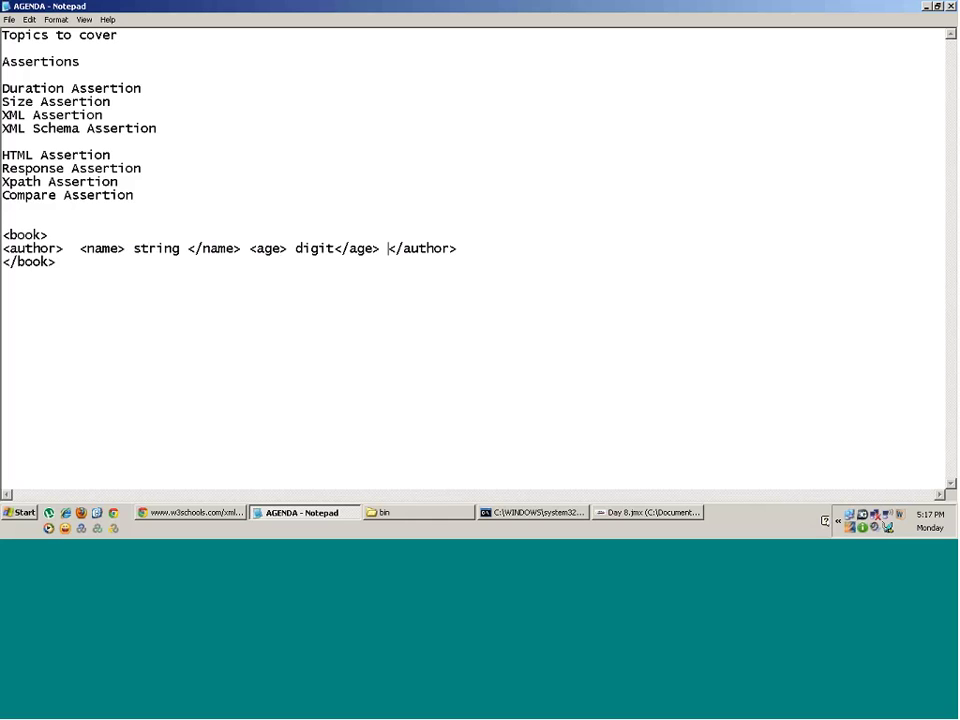
drag(2, 232, 57, 263)
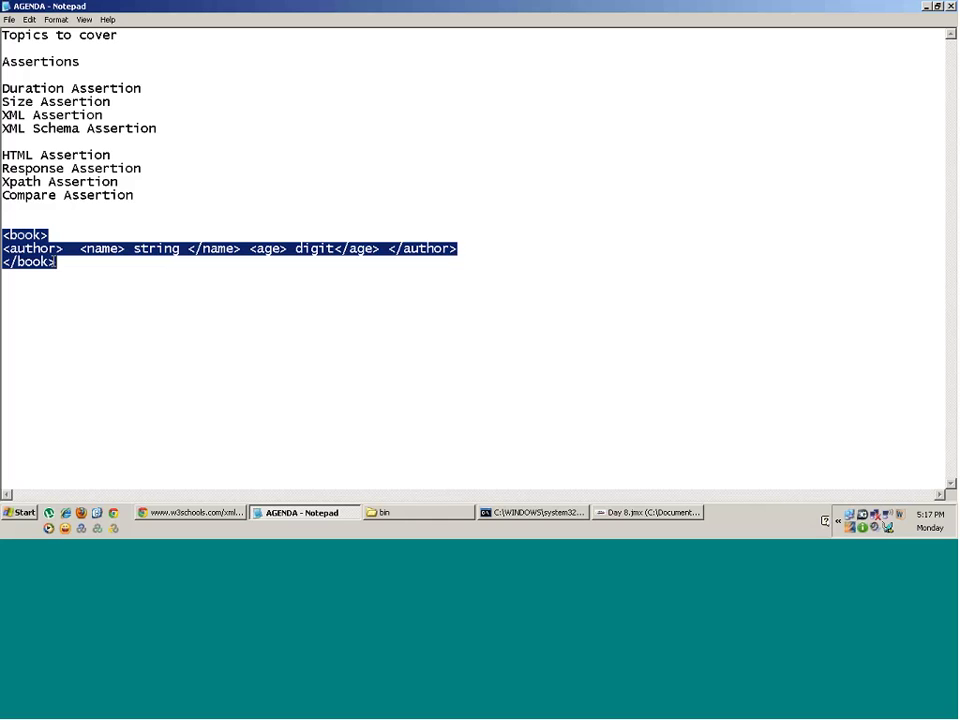
click(81, 248)
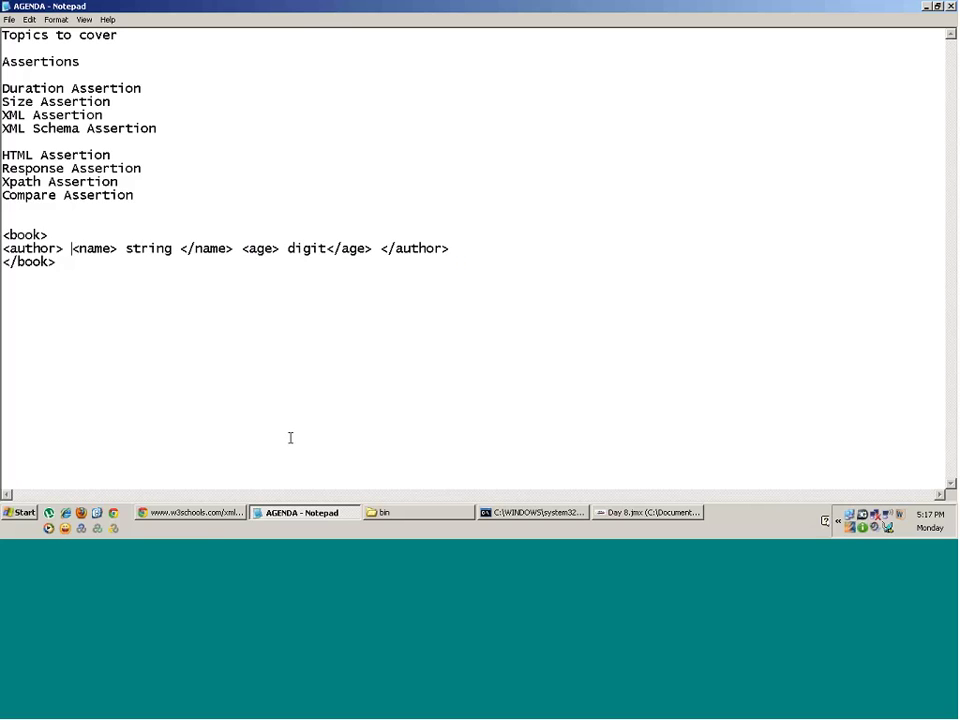
- View note.xml in Chrome, switch to JMeter and try C:/xml.dtd as the XML Schema Assertion's file name, leaving the field empty
click(218, 516)
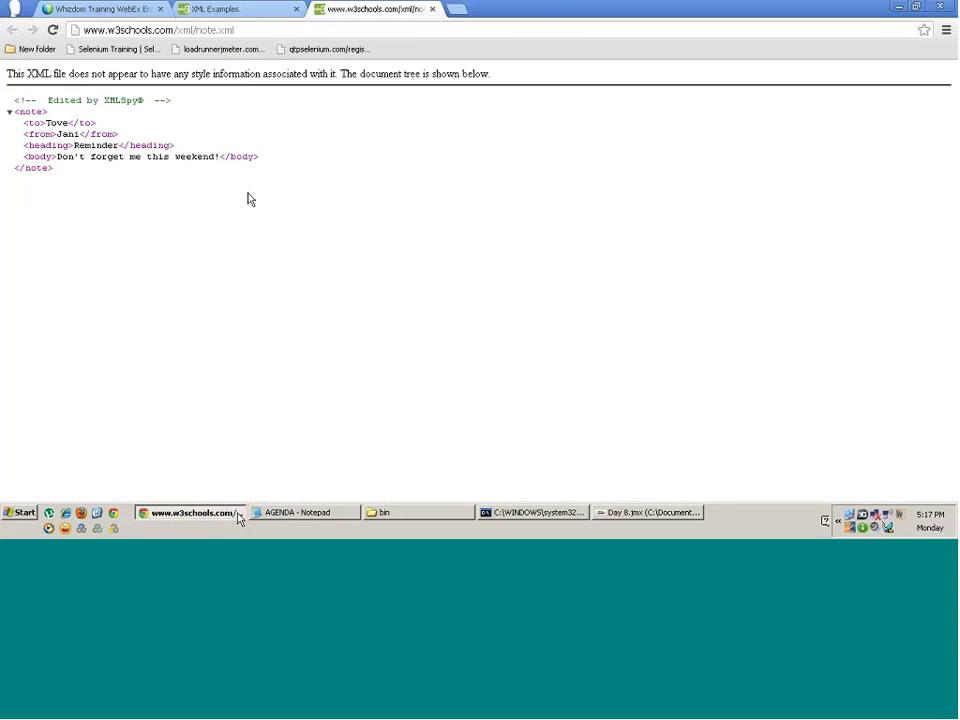
click(630, 514)
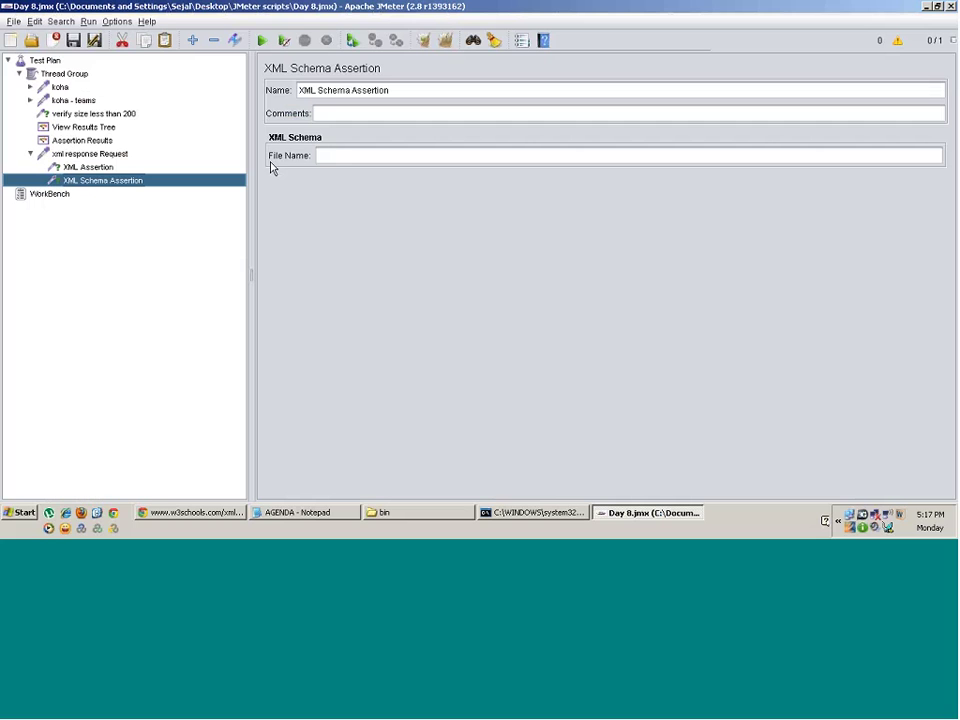
click(332, 157)
text(C:)
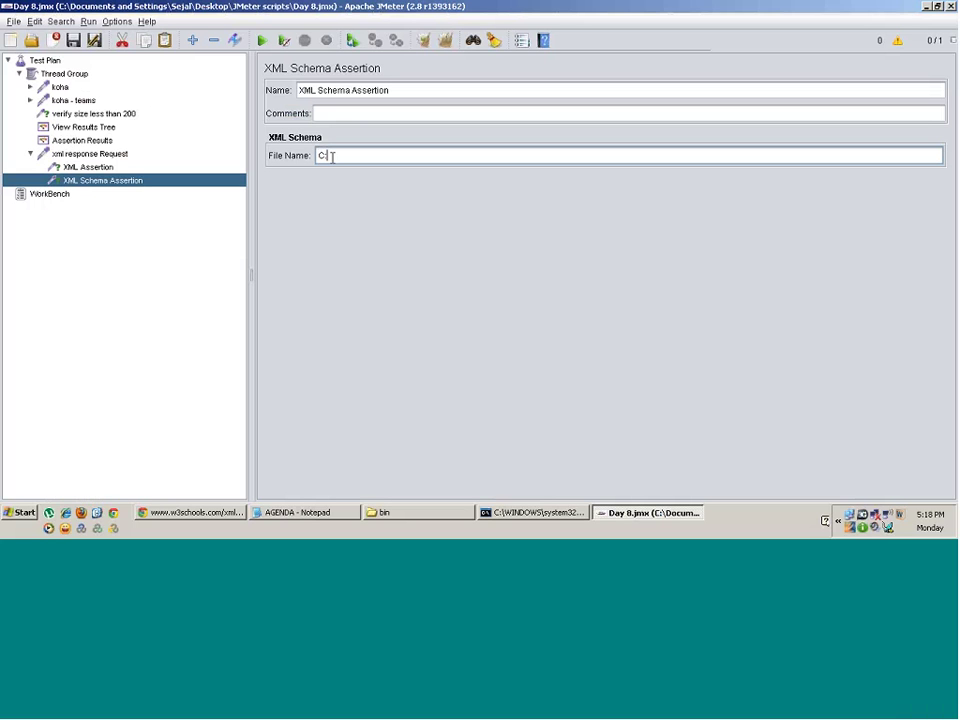
text(/xml.dtd)
key(BackSpace)
key(BackSpace)
key(BackSpace)
text(x)
key(BackSpace)
key(BackSpace)
key(BackSpace)
key(BackSpace)
key(BackSpace)
key(BackSpace)
key(BackSpace)
key(BackSpace)
- Consult the Notepad agenda, and in JMeter add an HTML Assertion to the Thread Group with Errors only enabled
click(294, 513)
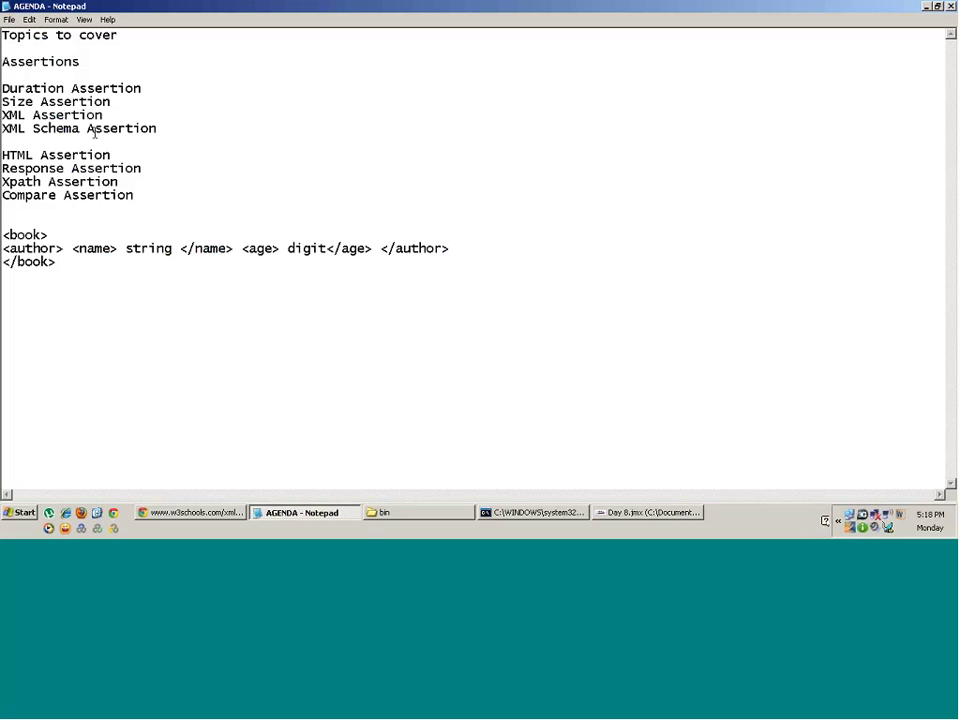
click(308, 517)
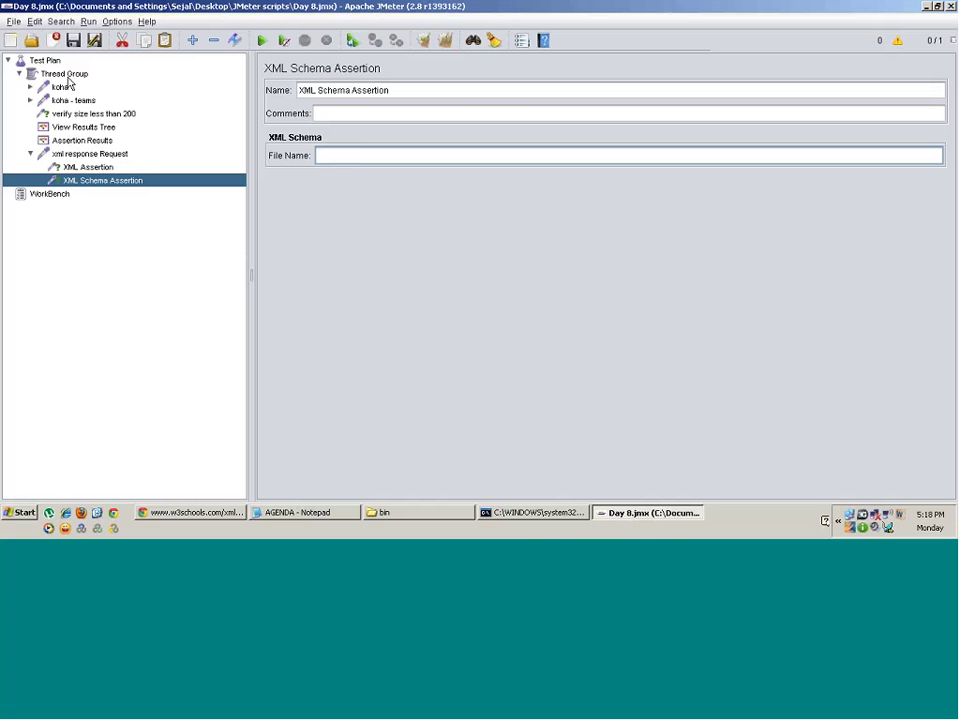
double_click(60, 88)
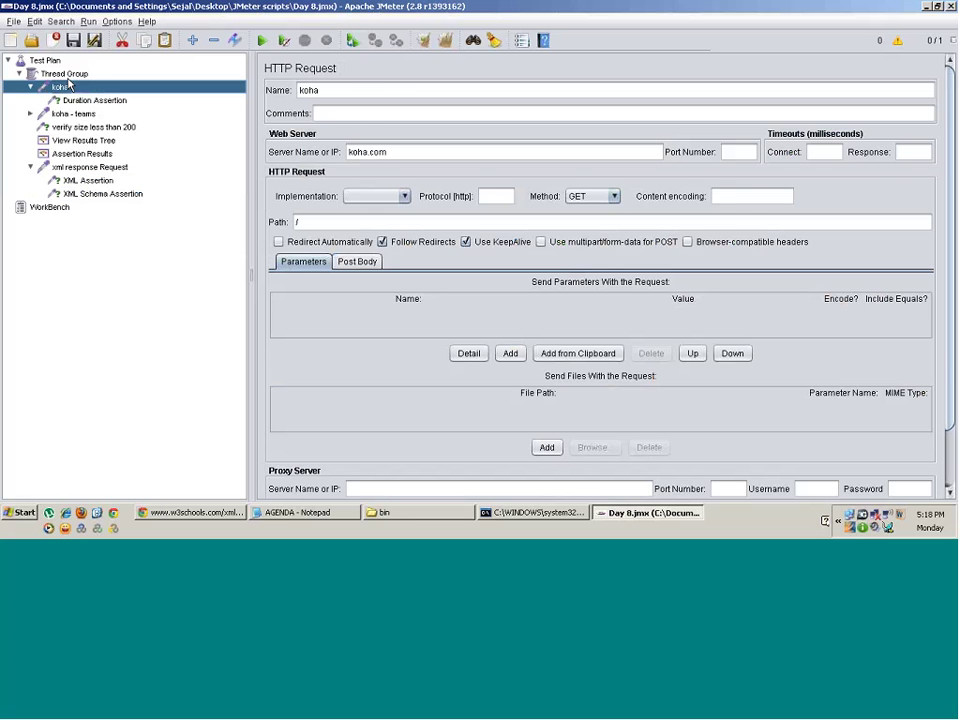
right_click(66, 76)
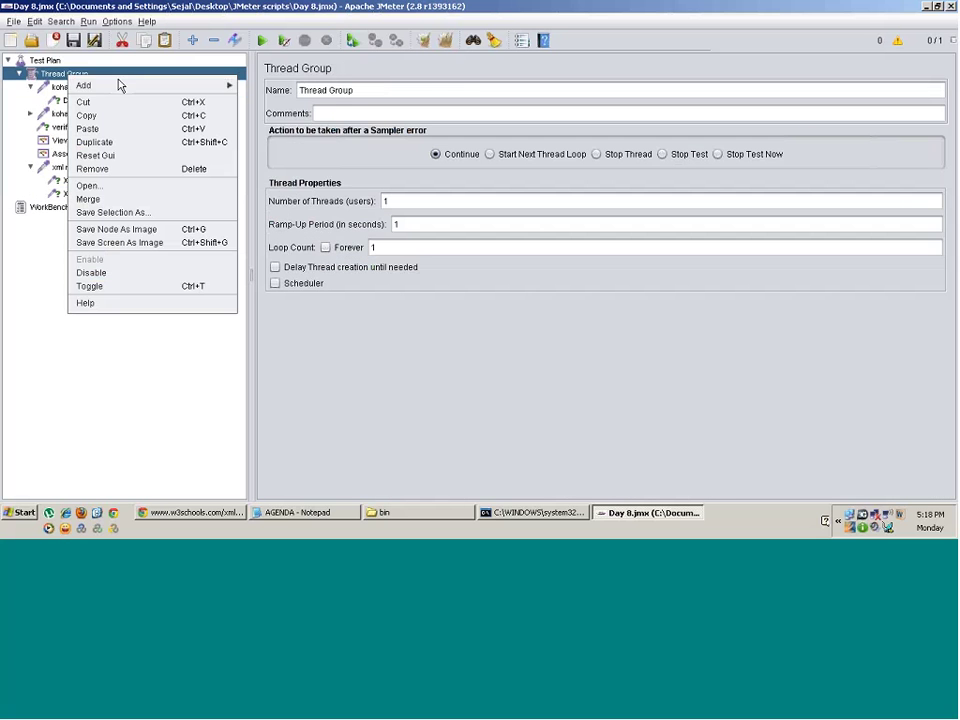
mouse_move(120, 85)
mouse_move(285, 169)
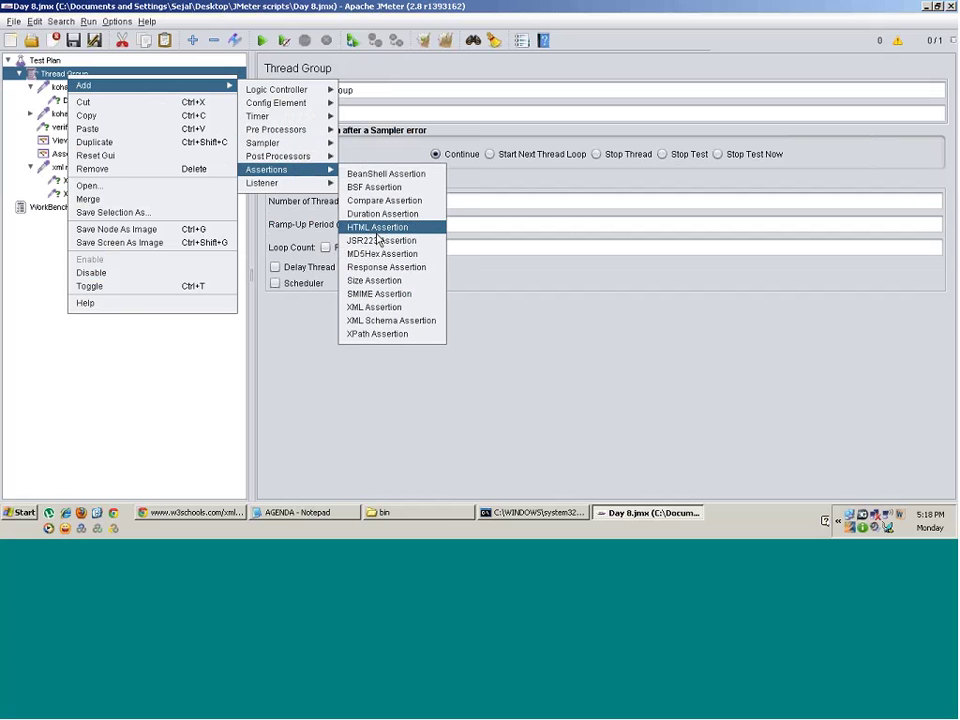
click(377, 228)
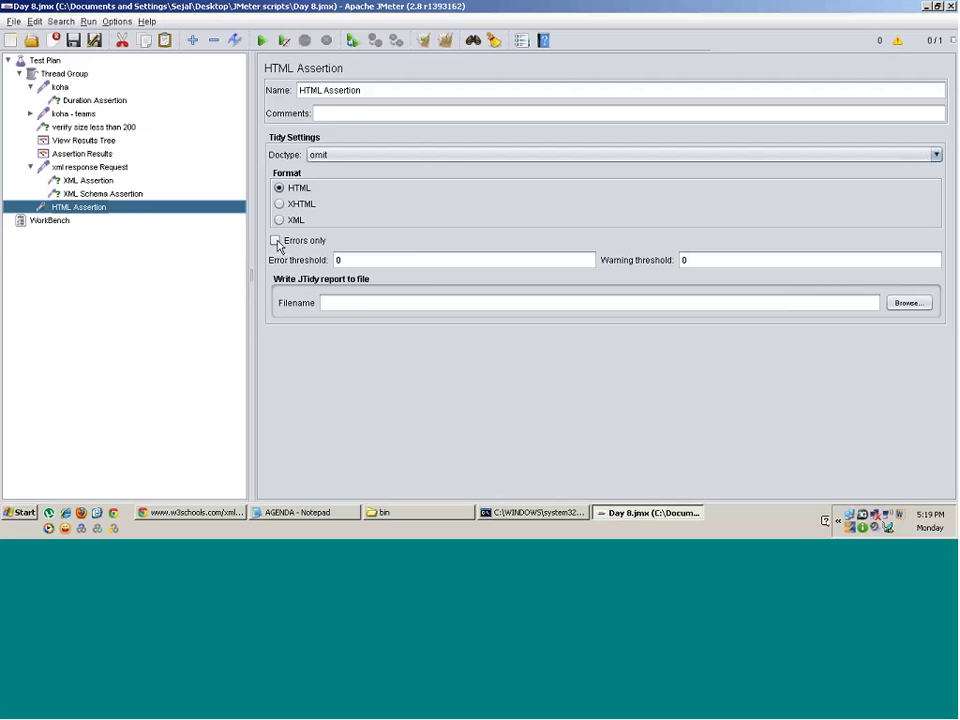
click(276, 241)
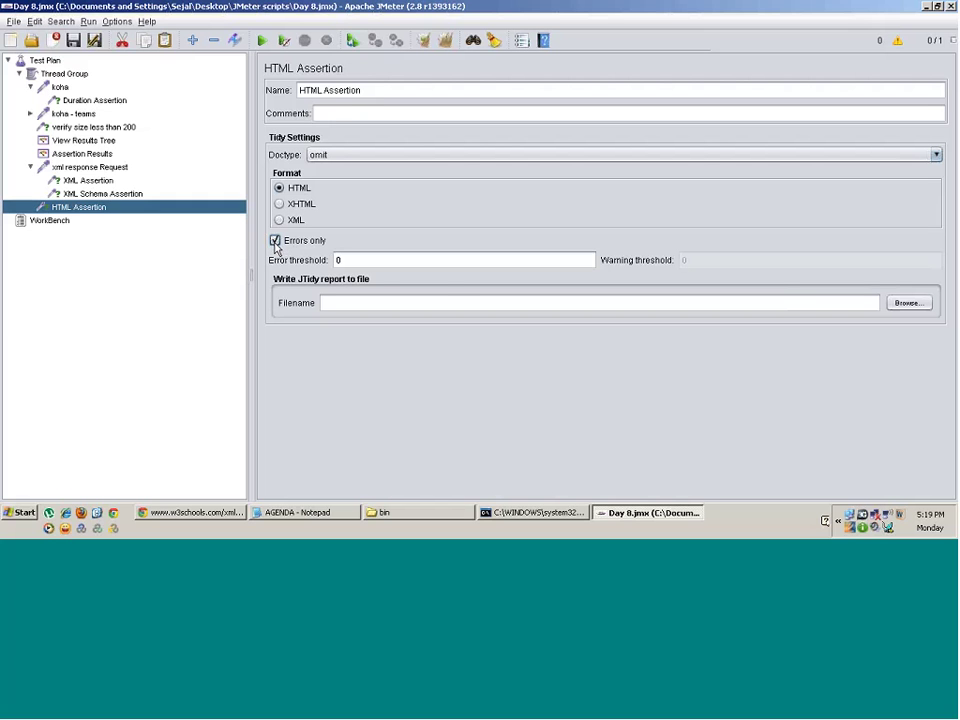
- Turn off Errors only in the HTML Assertion, keeping both the error and warning thresholds at 0
click(275, 242)
click(420, 262)
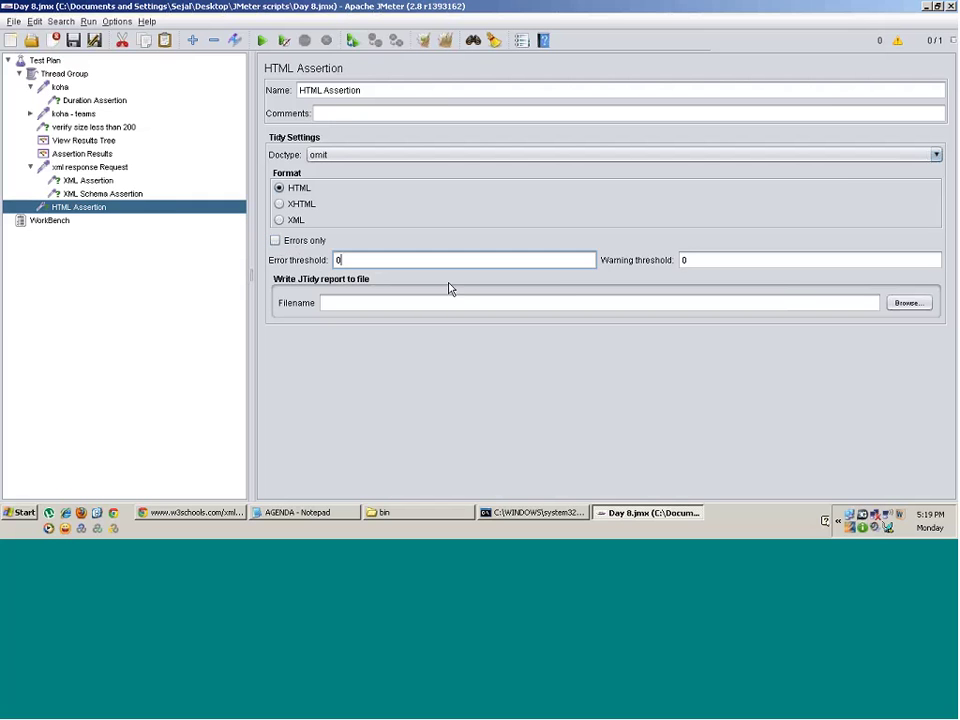
click(710, 260)
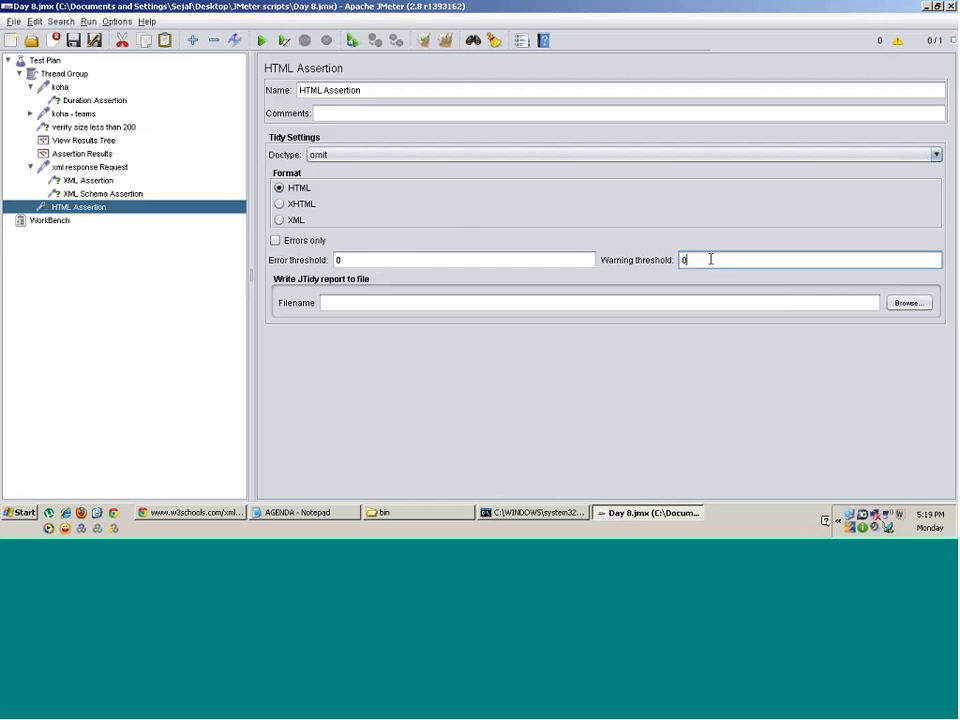
click(366, 256)
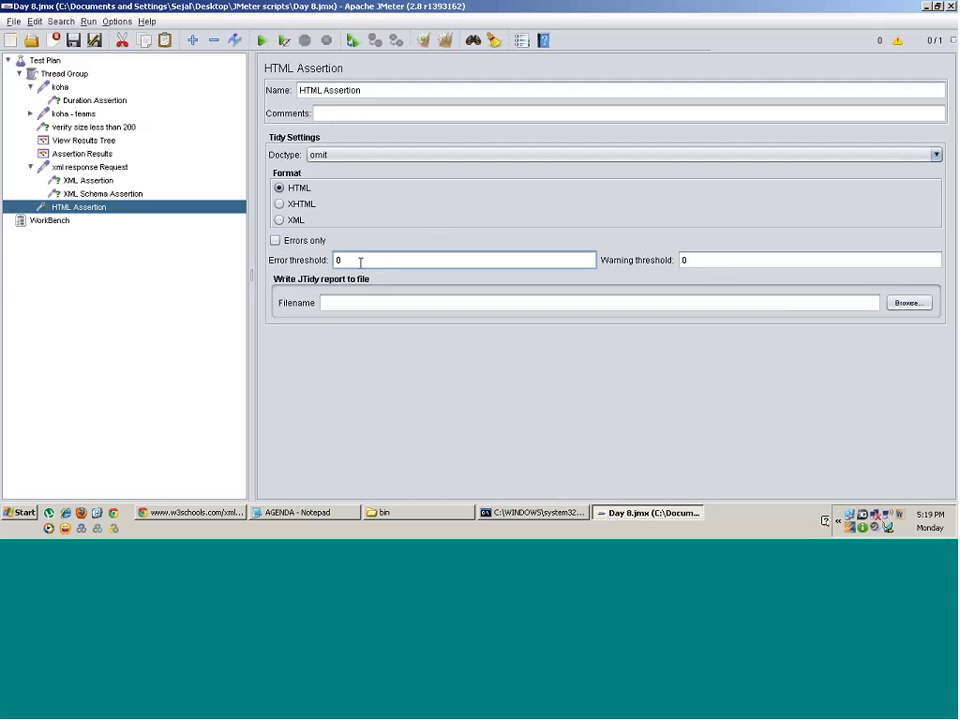
drag(360, 261, 328, 262)
click(362, 259)
drag(356, 259, 338, 260)
key(Tab)
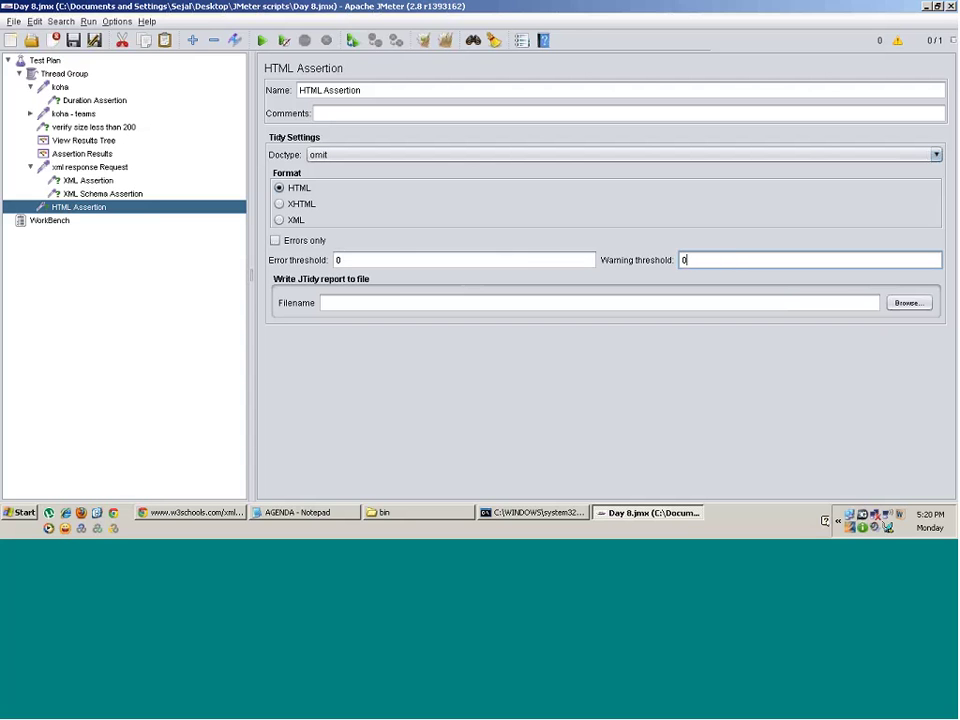
- Move the HTML Assertion from the Thread Group into the koha request as its child
click(60, 88)
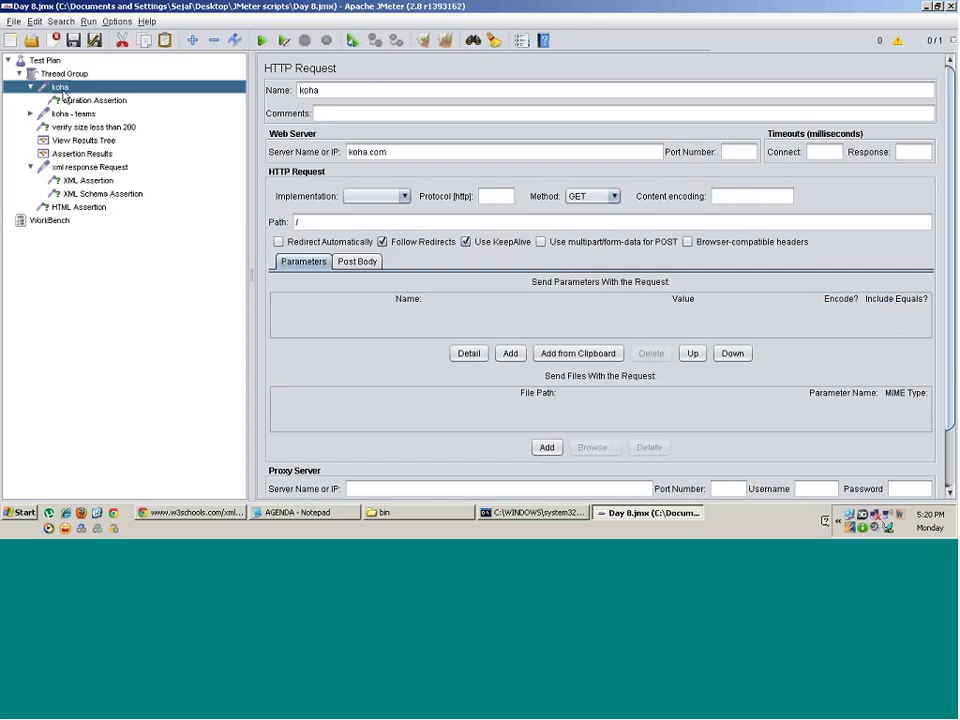
click(73, 142)
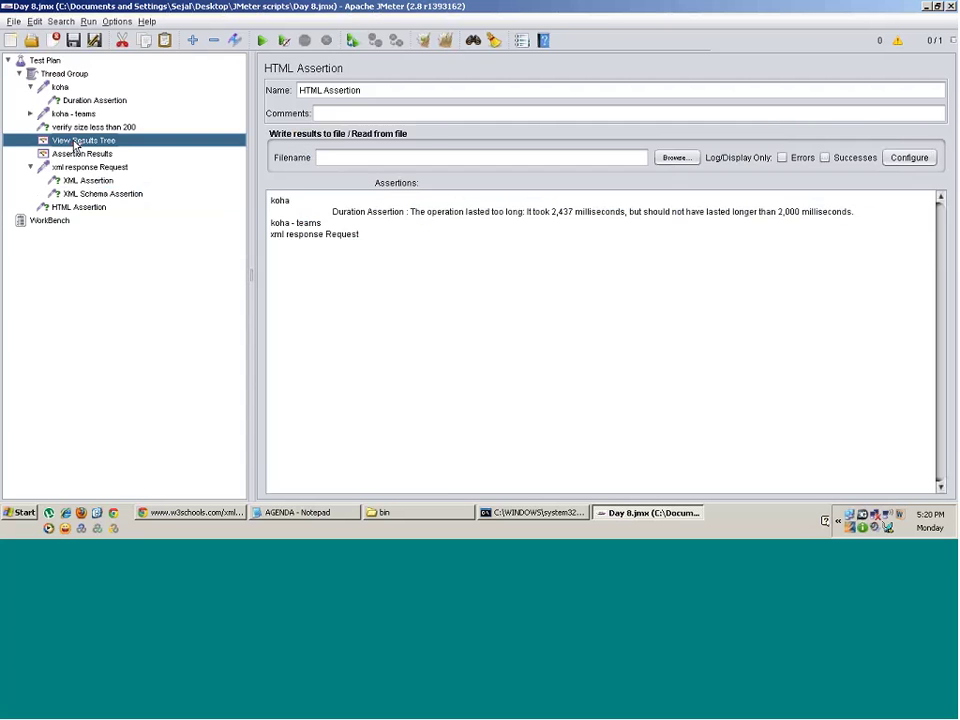
drag(78, 207, 68, 88)
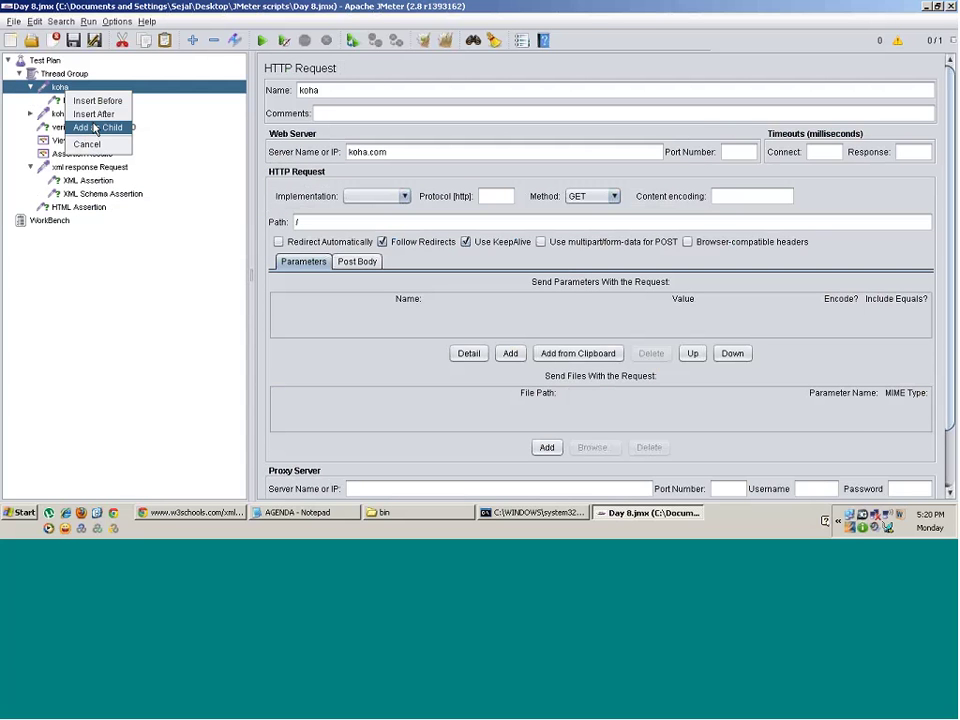
click(92, 127)
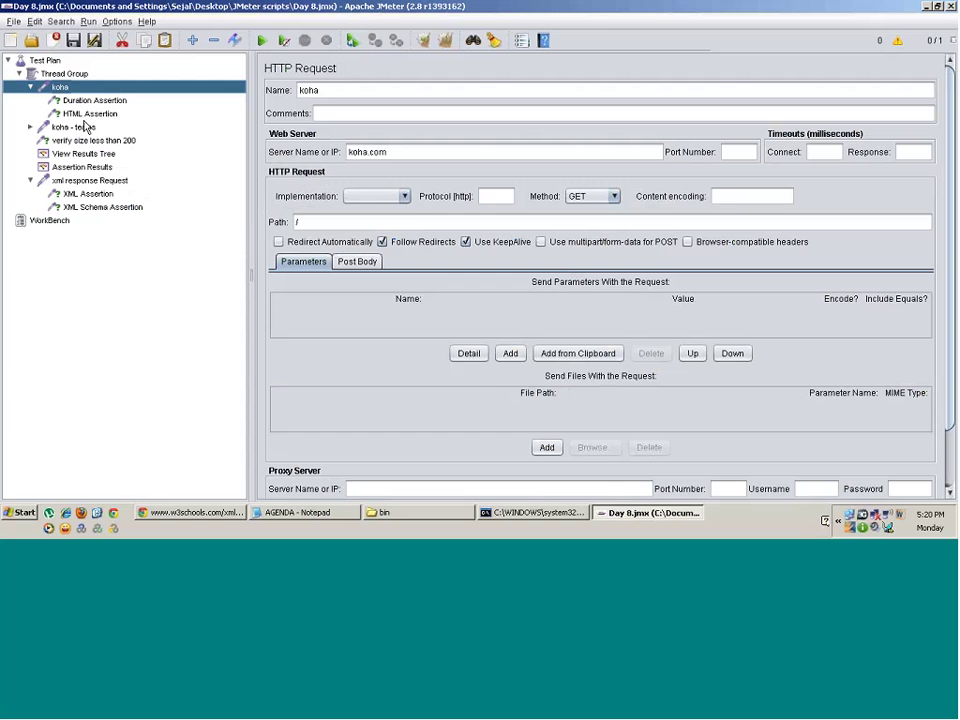
- Set the HTML Assertion's JTidy report file name to c:/tidy.txt
click(90, 113)
click(351, 301)
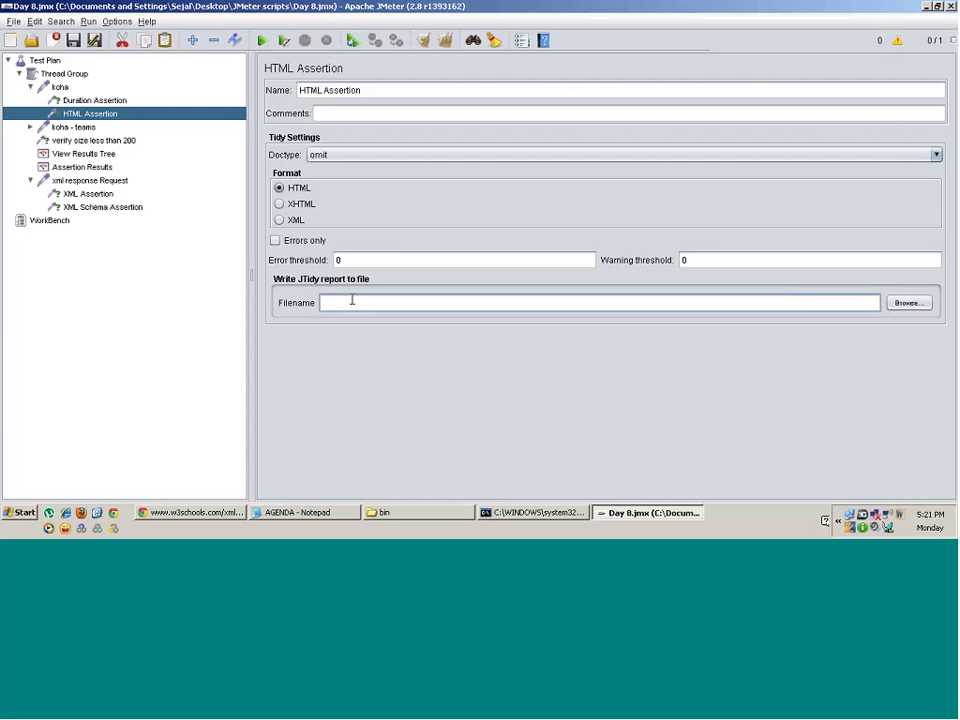
text(c:/tidy.xs)
key(BackSpace)
key(BackSpace)
key(BackSpace)
text(txt)
- Collapse the xml response Request, run the test plan, and view koha's HTML Assertion result in View Results Tree
click(79, 128)
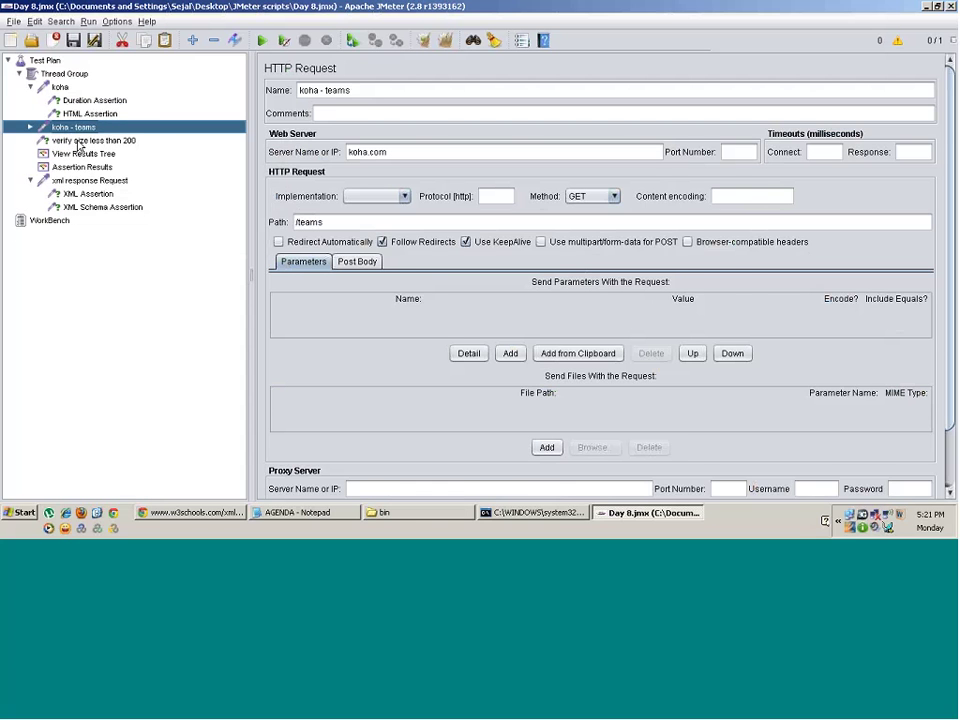
click(79, 142)
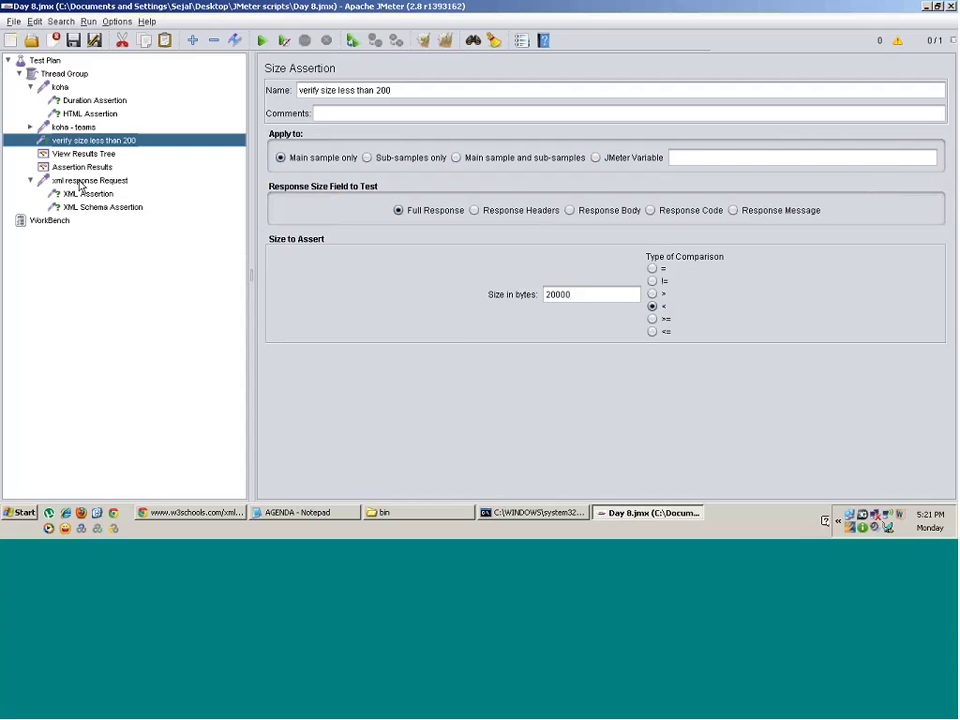
click(85, 181)
click(30, 180)
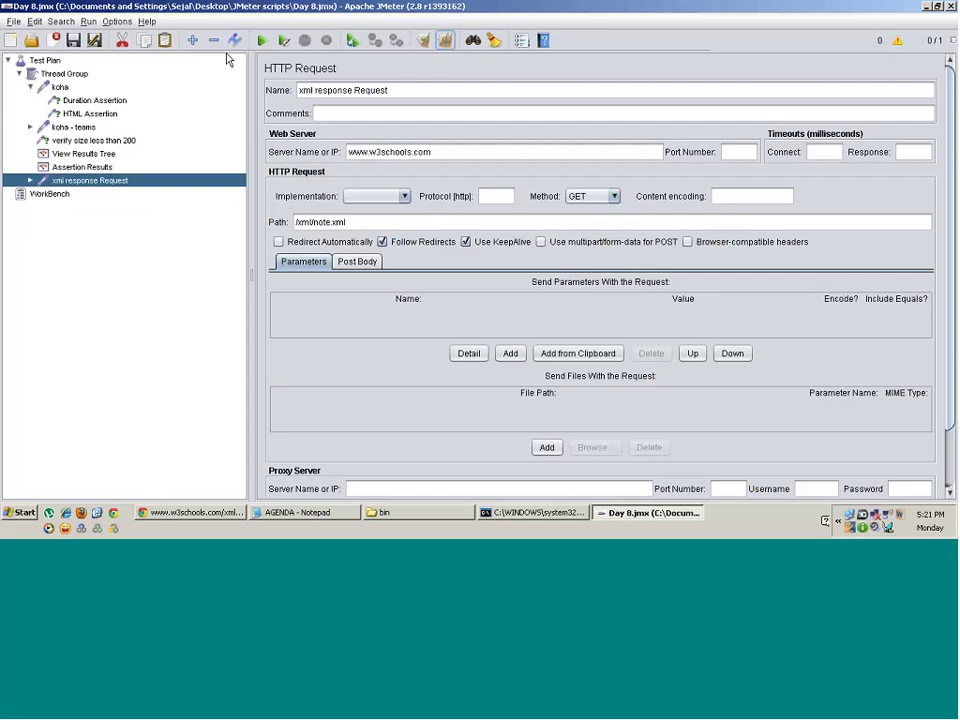
key(ctrl+r)
click(80, 157)
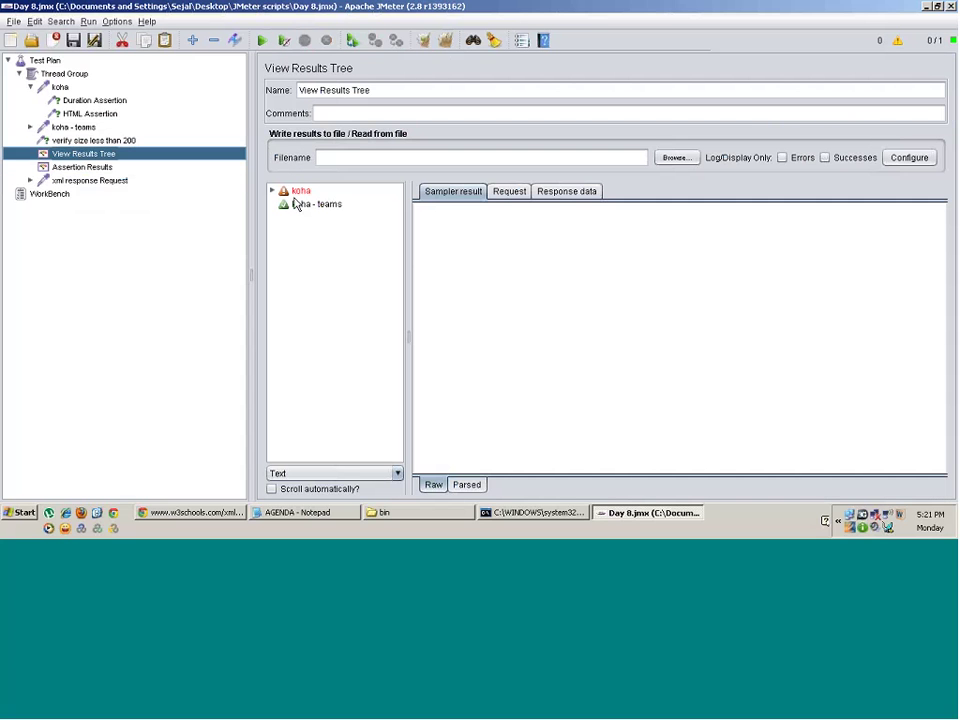
double_click(300, 190)
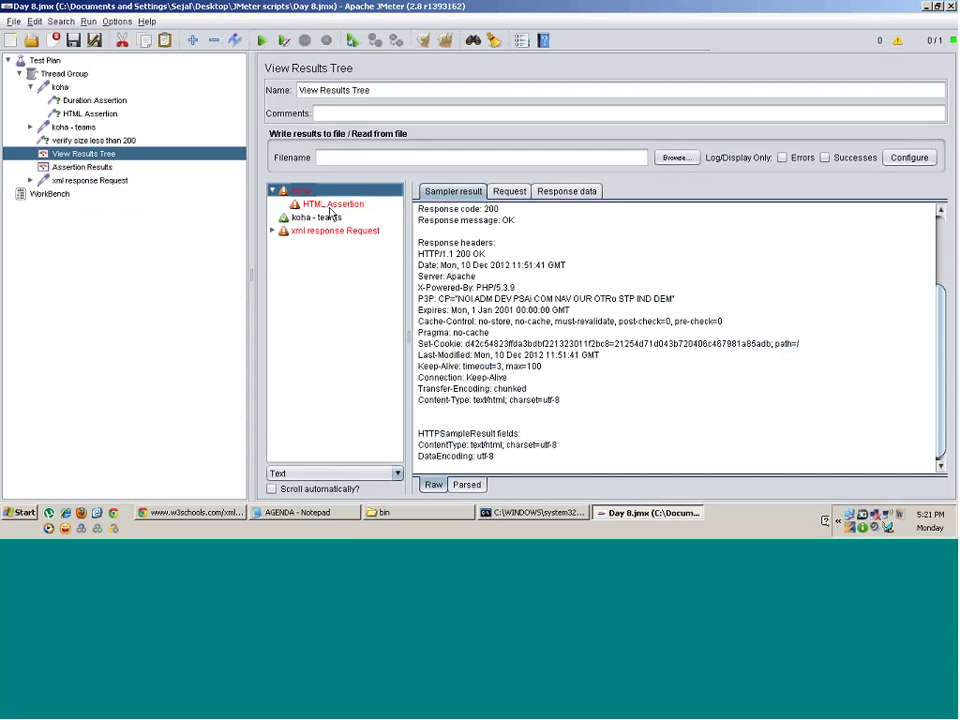
click(329, 206)
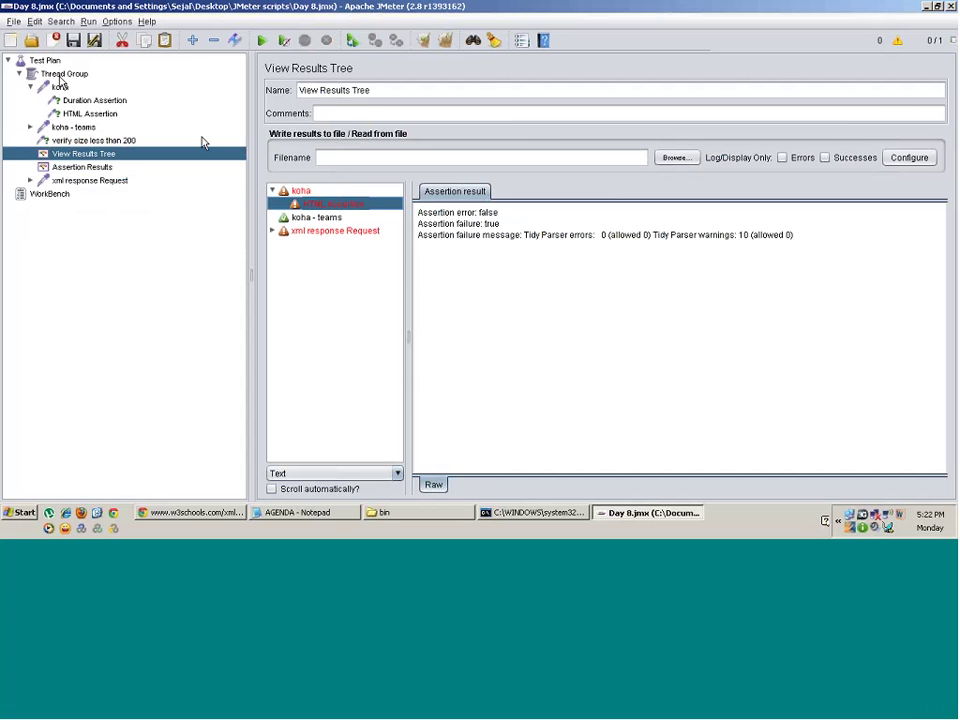
- Compare the HTML Assertion's settings with its failure message in View Results Tree, and check Assertion Results
click(61, 88)
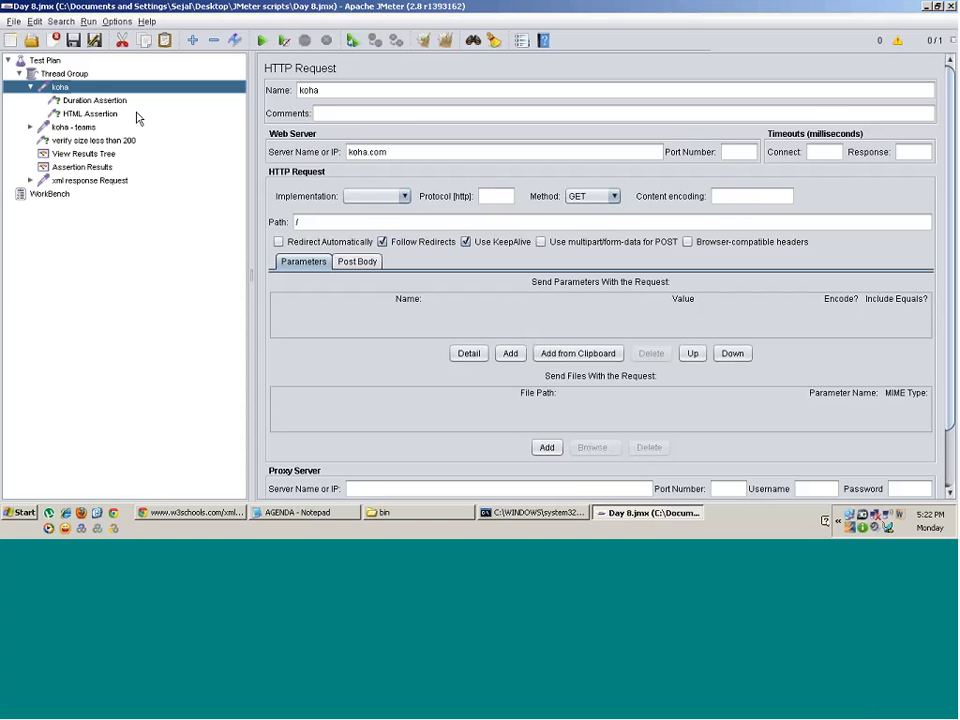
click(82, 113)
click(110, 153)
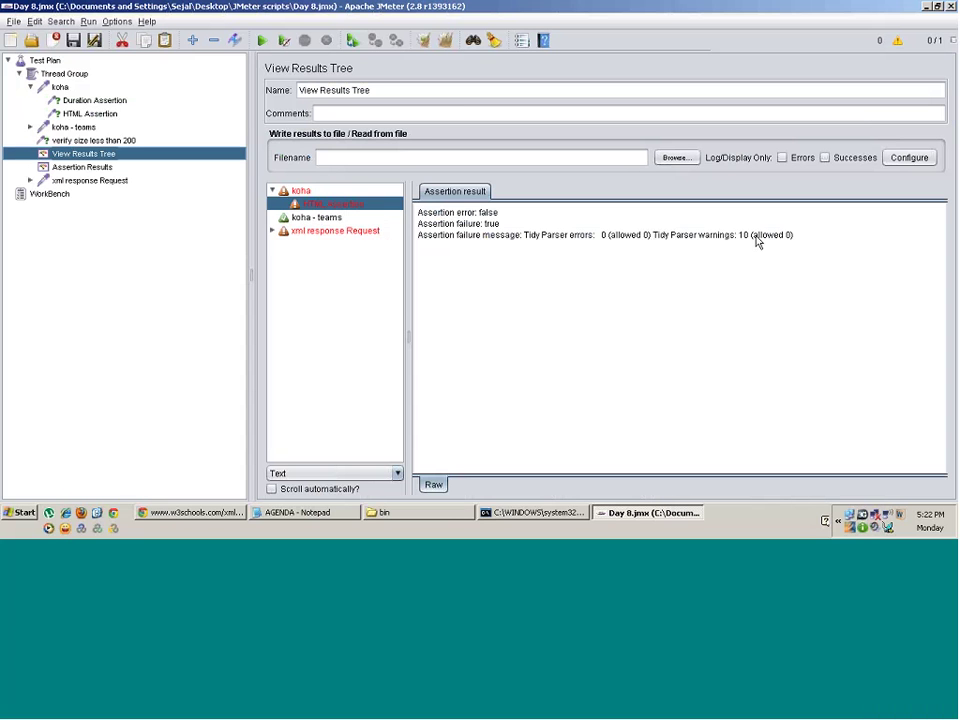
drag(791, 236, 740, 236)
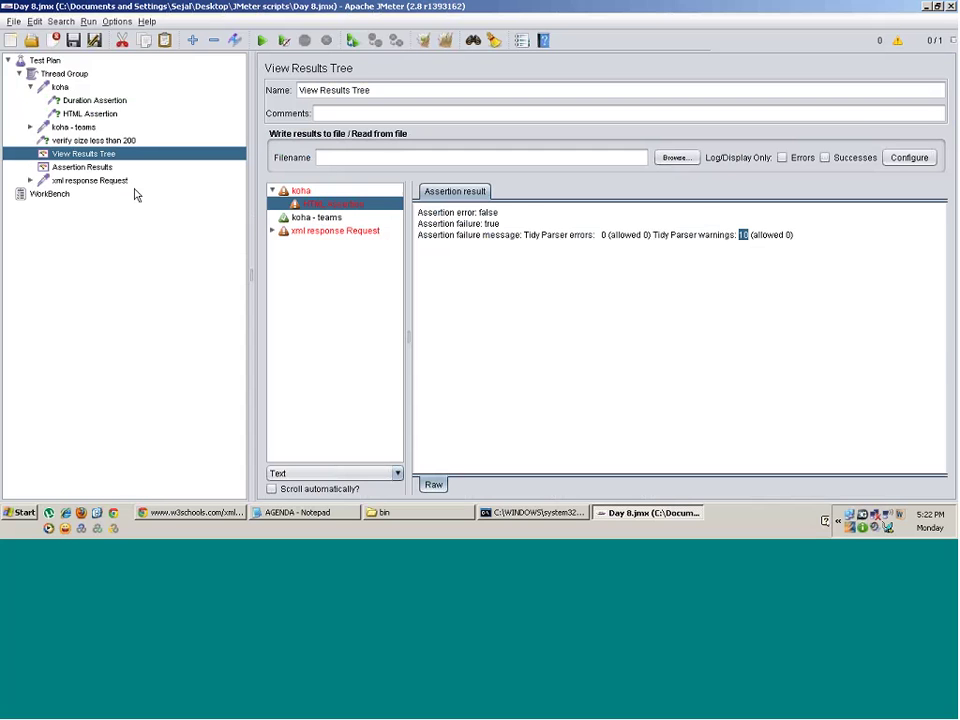
click(83, 167)
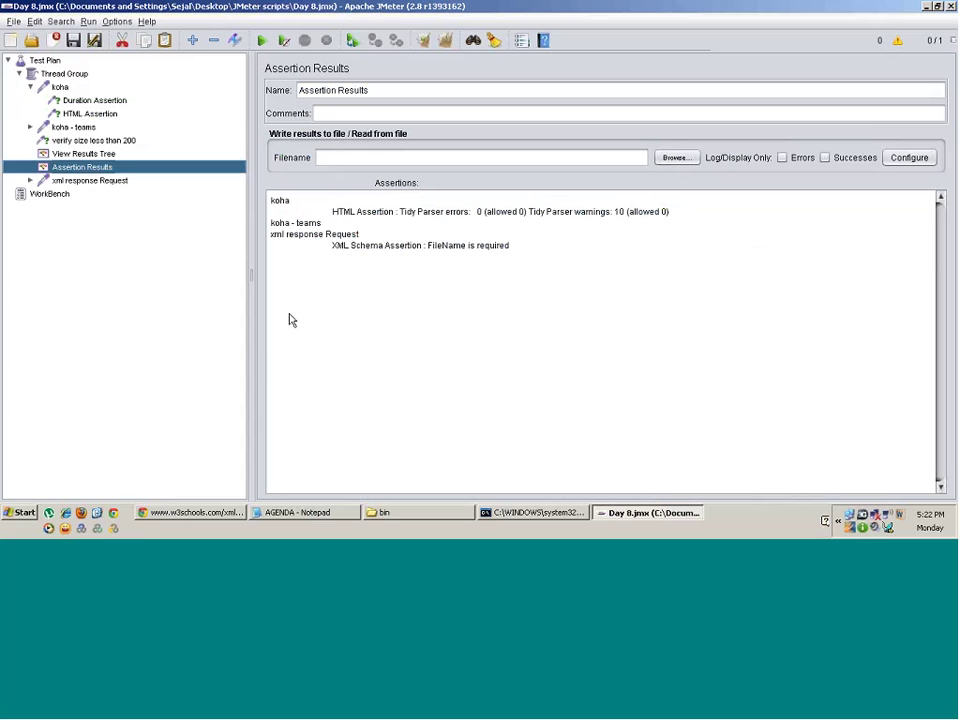
- Open C:/tidy.txt from the Windows Run dialog, read the JTidy report in a maximized Notepad, and close it
click(21, 513)
click(172, 462)
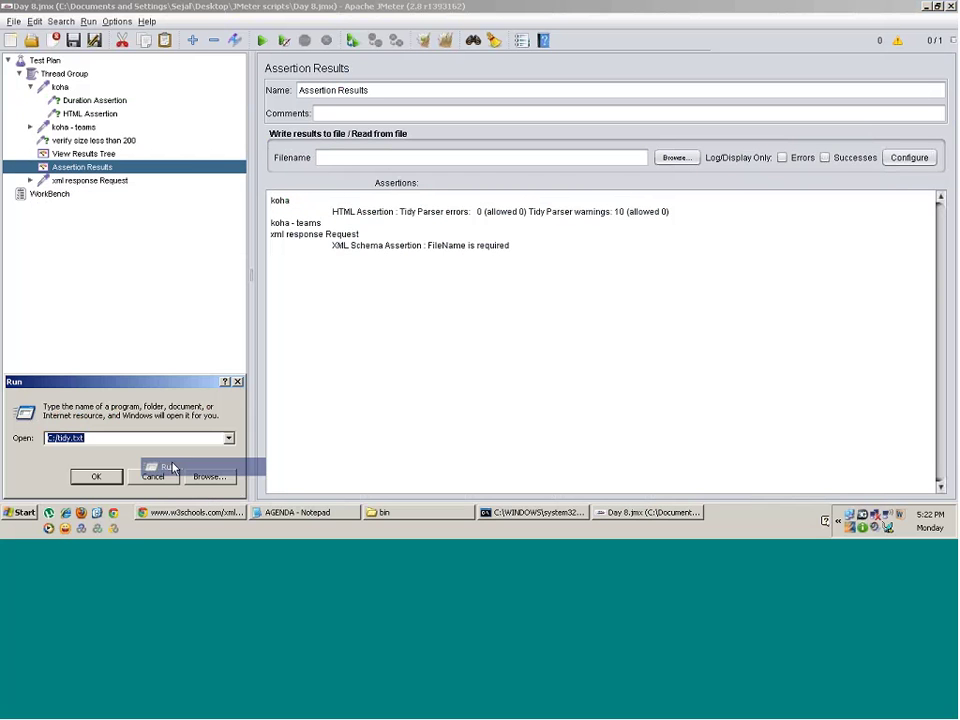
key(Return)
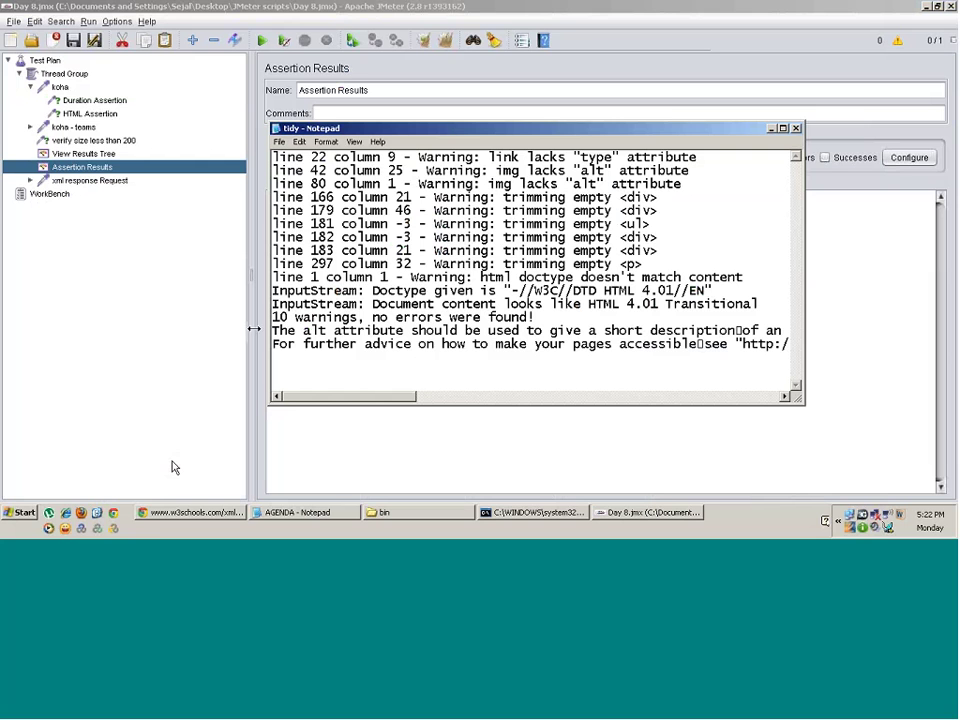
double_click(580, 130)
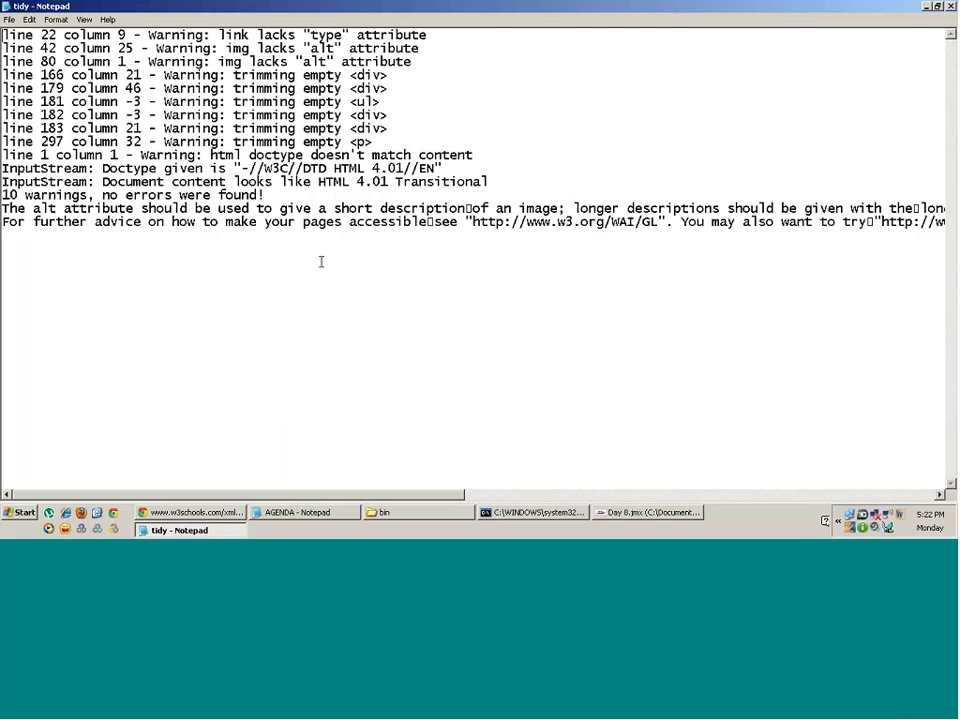
click(951, 7)
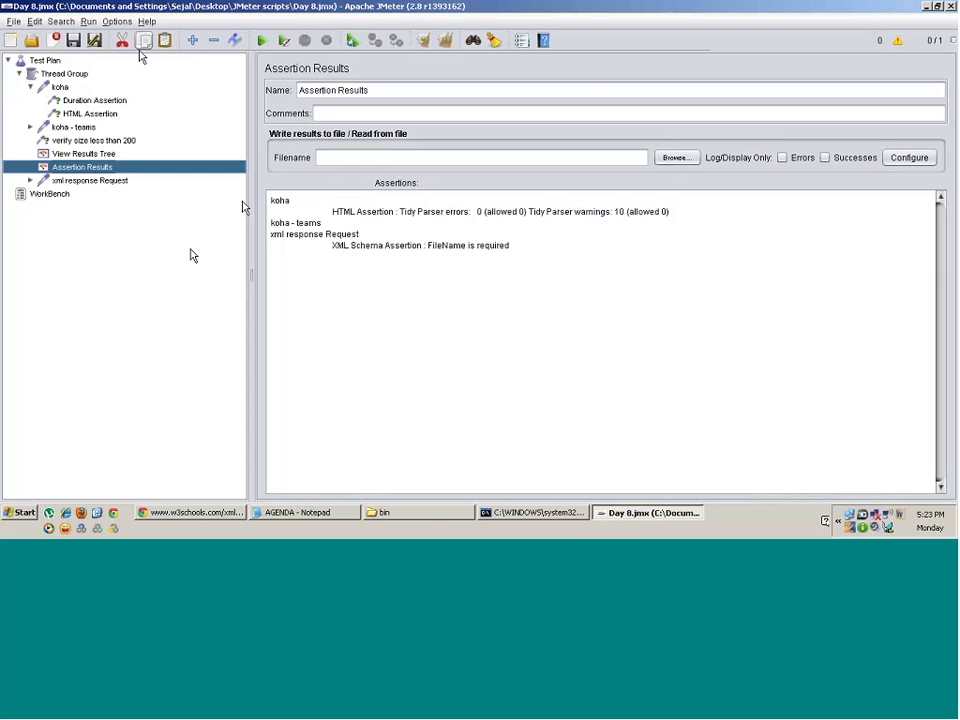
- Set both the error threshold and the warning threshold of koha's HTML Assertion to 5
click(100, 114)
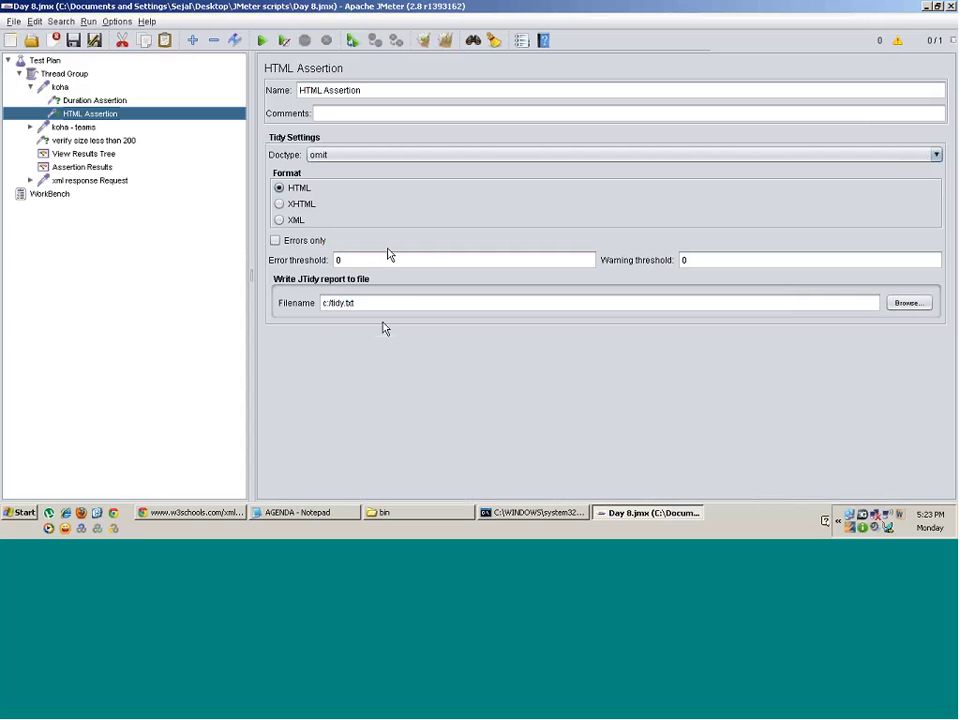
drag(364, 260, 311, 266)
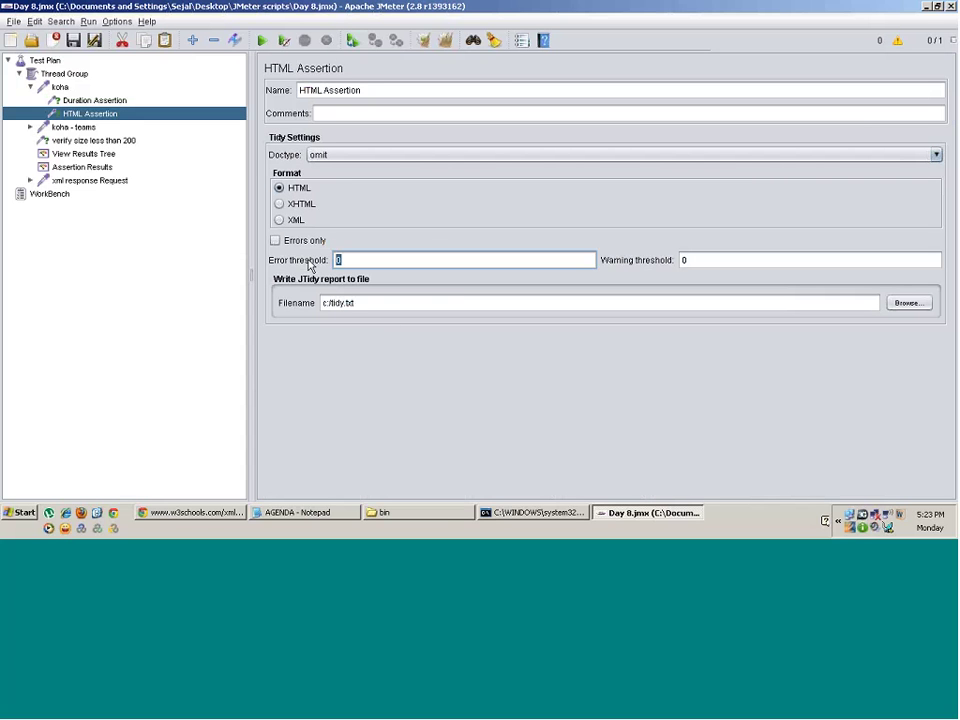
text(5)
click(699, 263)
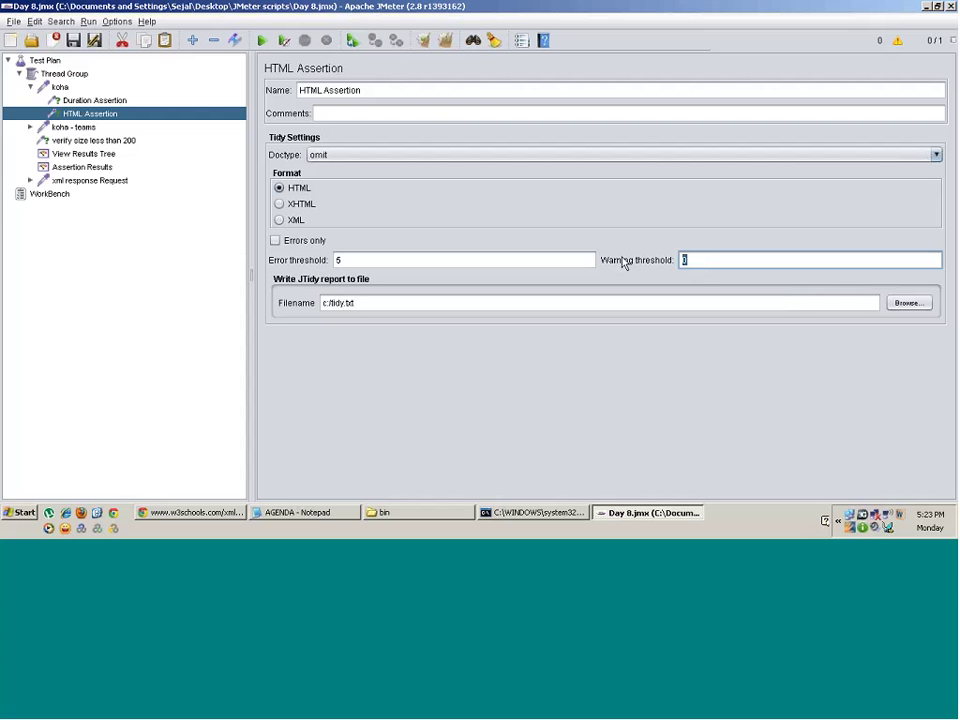
text(5)
- Rerun the test plan and examine the error and warning counts in koha's HTML Assertion result
click(263, 41)
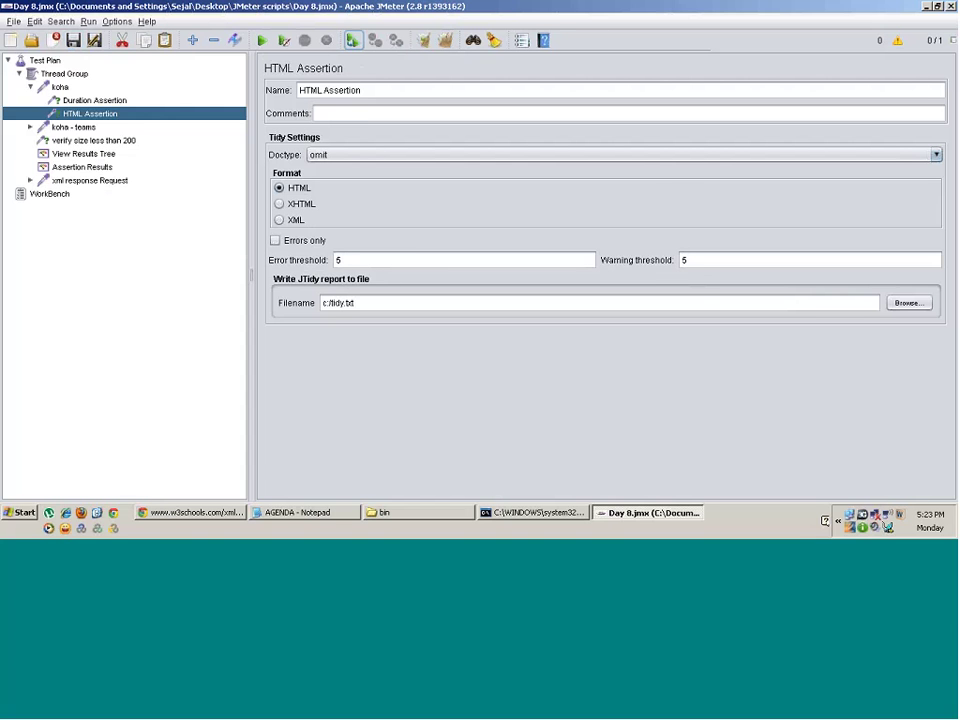
click(83, 153)
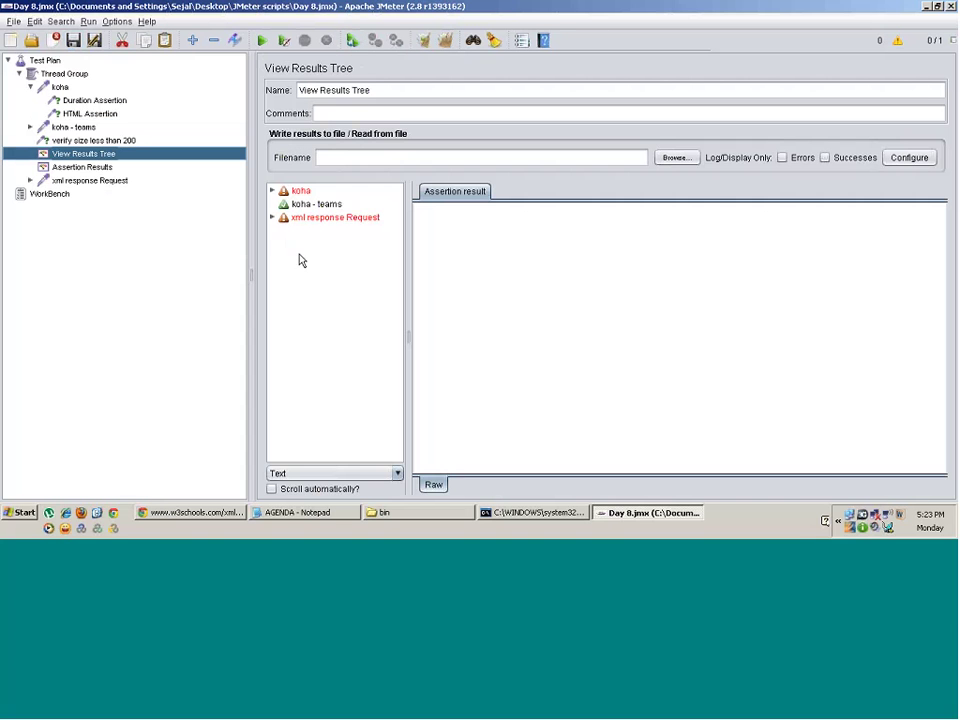
click(300, 191)
double_click(302, 191)
click(321, 204)
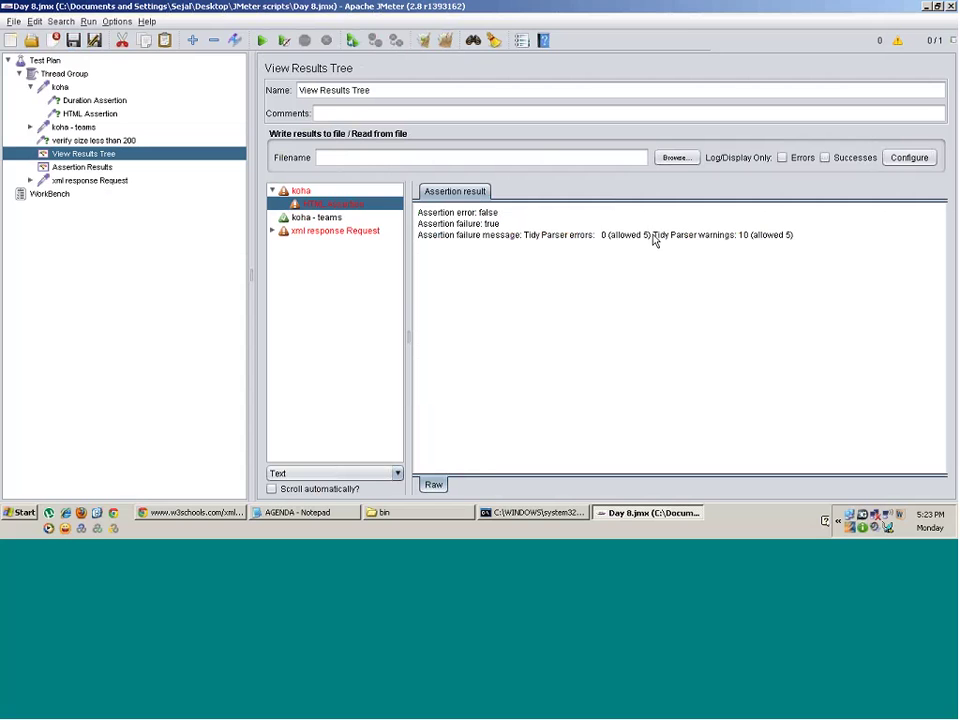
drag(651, 236, 523, 243)
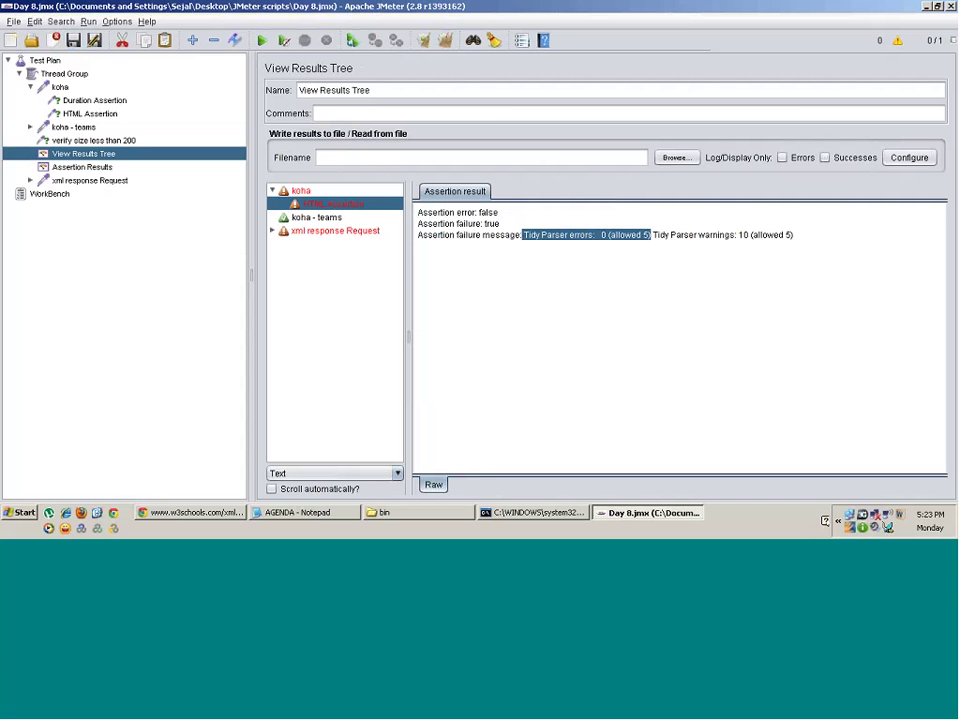
drag(795, 241, 740, 237)
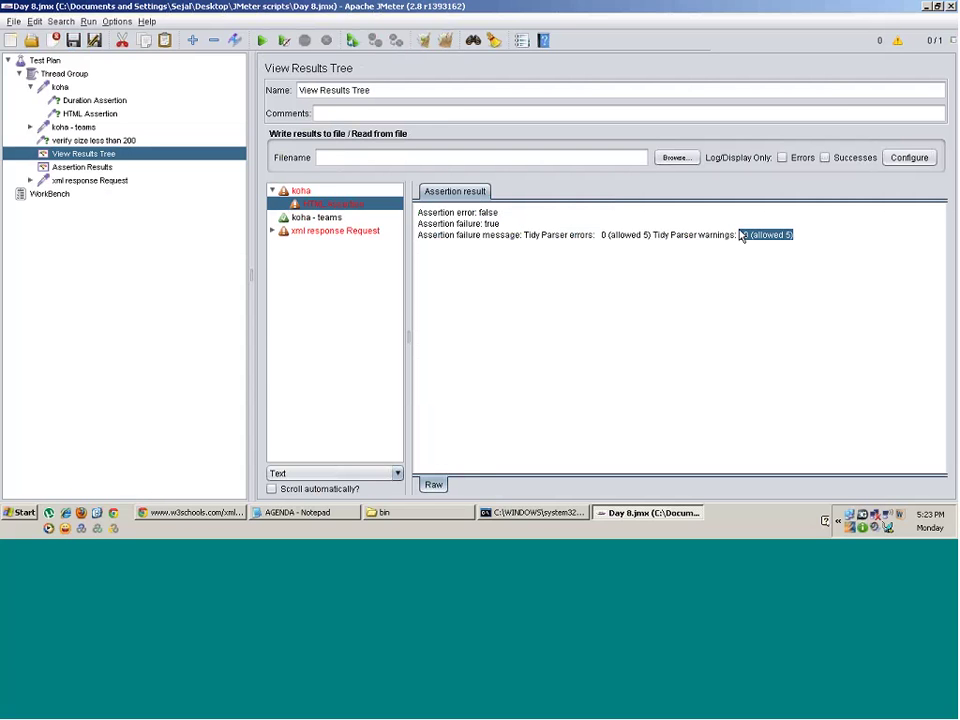
- Enable Errors only in koha's HTML Assertion, keeping the error threshold at 5, and save the test plan
click(93, 115)
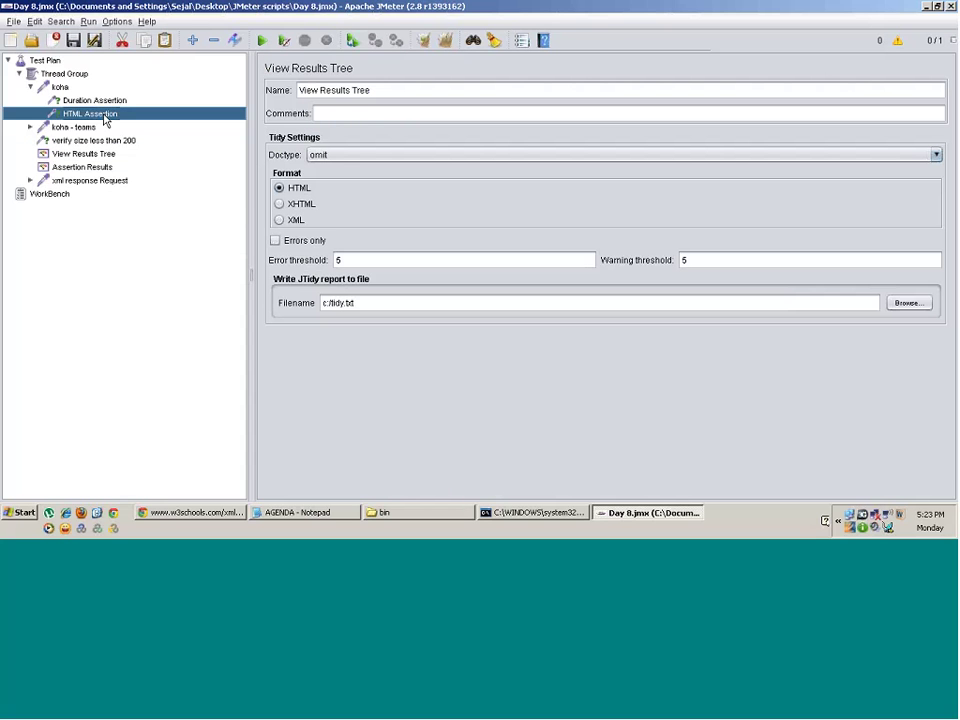
click(276, 241)
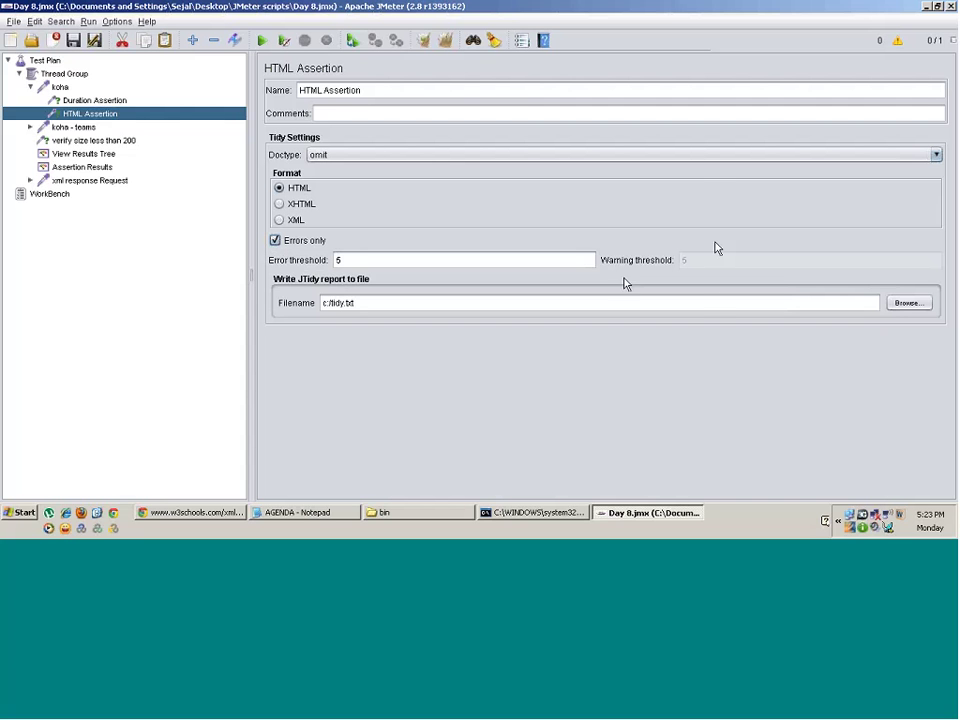
click(373, 260)
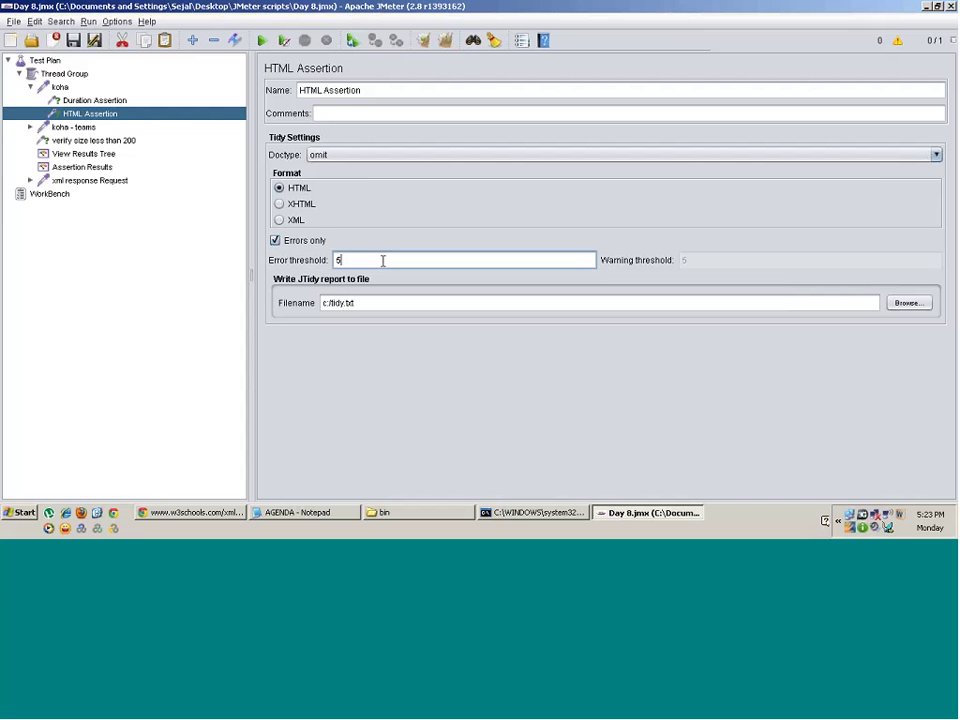
drag(383, 261, 267, 241)
click(75, 41)
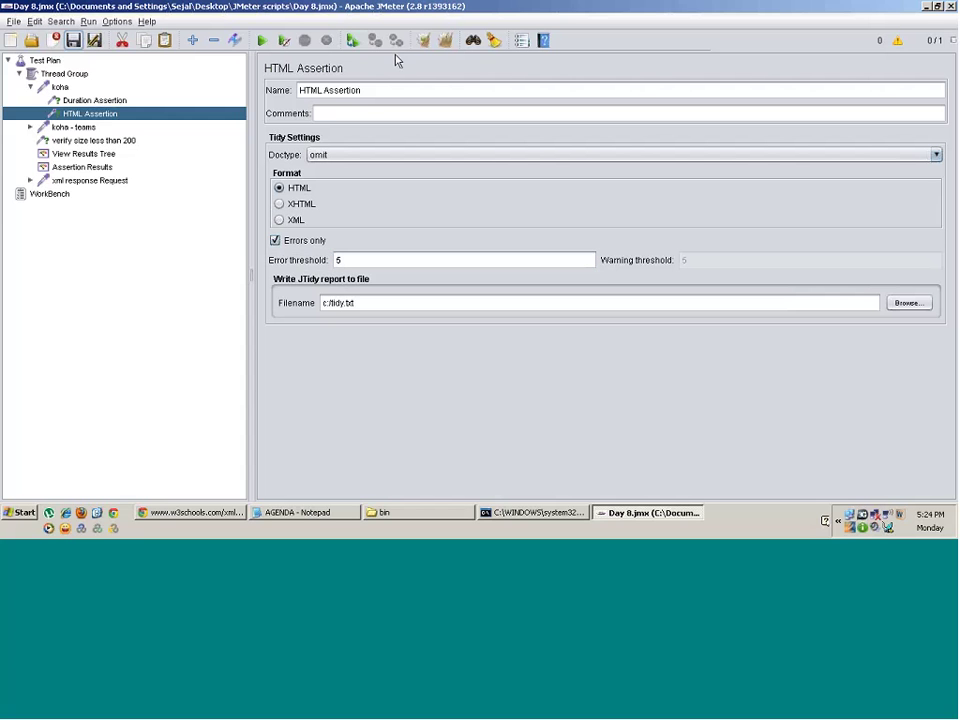
- Clear the previous results, rerun the test plan, and examine the results for koha and xml response Request's XML Schema Assertion
click(447, 43)
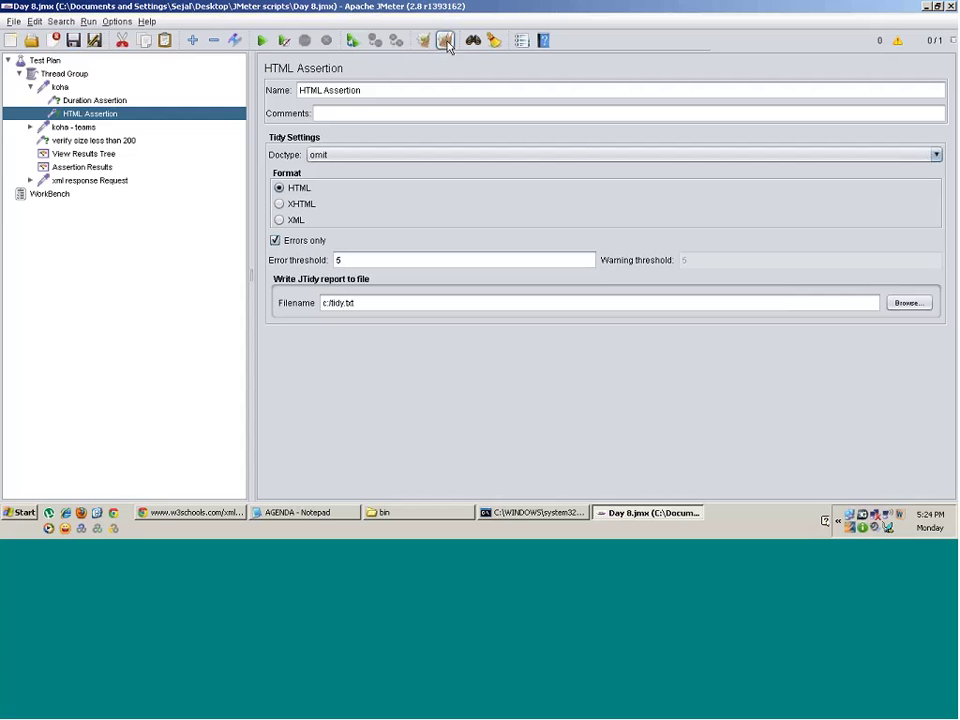
click(262, 41)
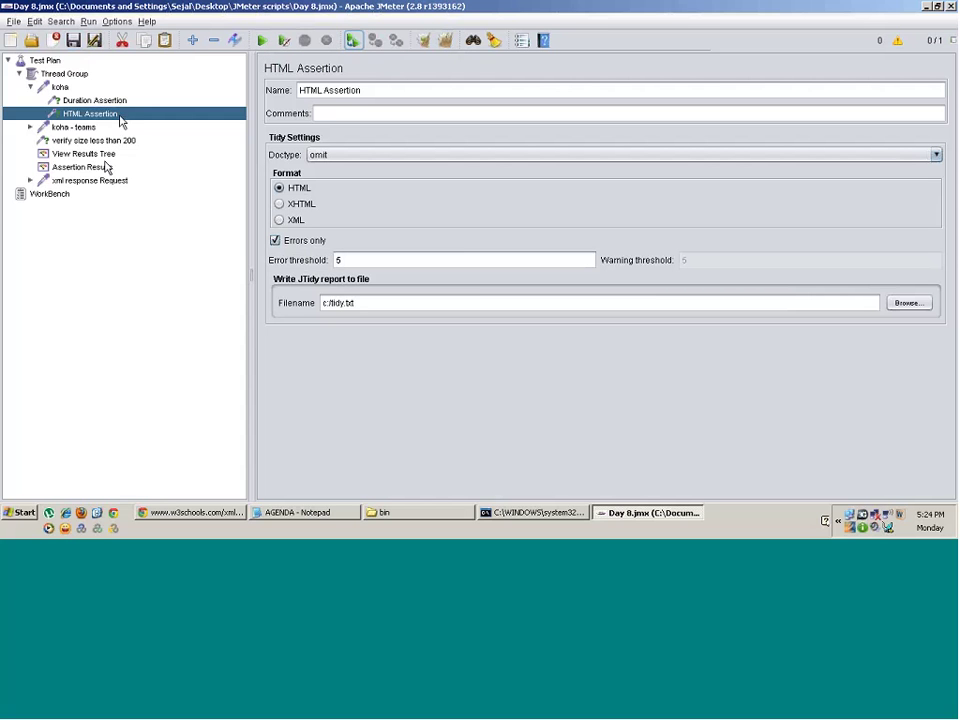
click(84, 154)
click(301, 192)
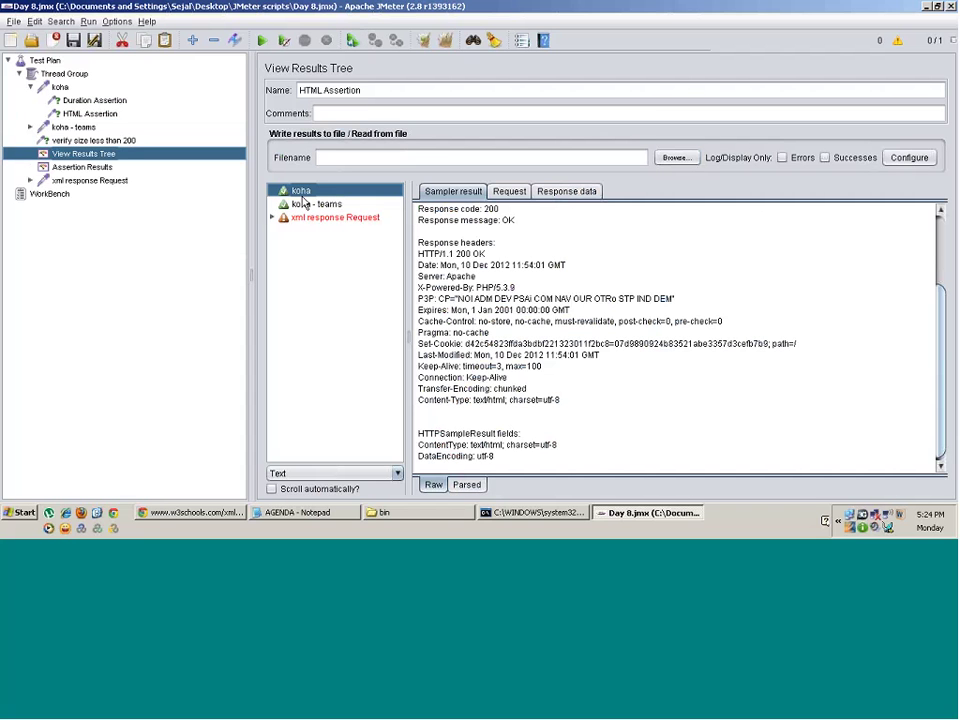
double_click(311, 218)
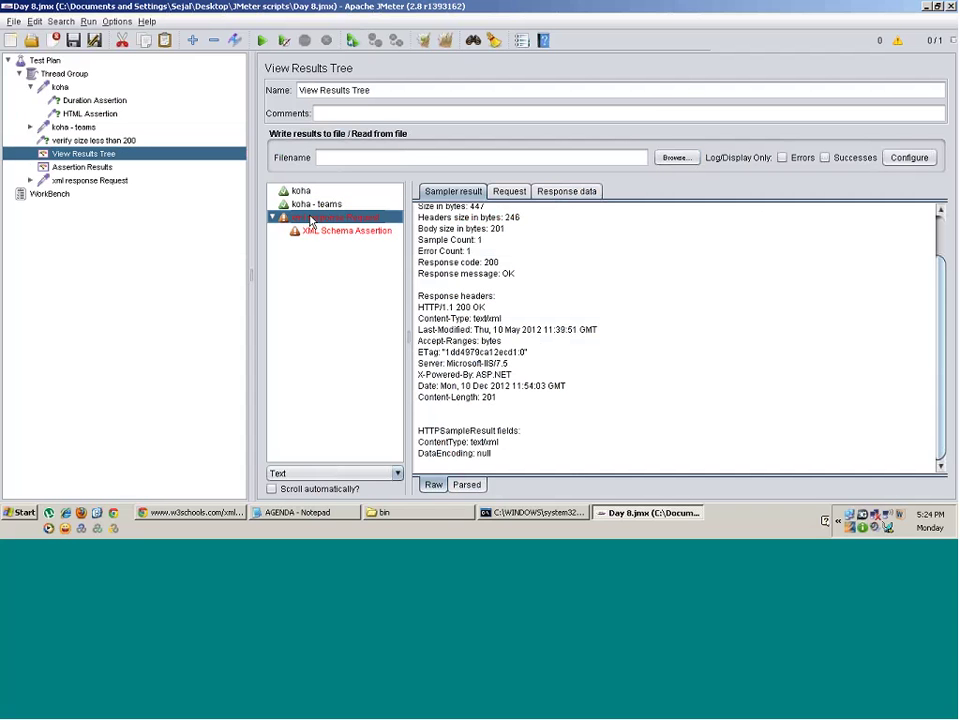
click(321, 236)
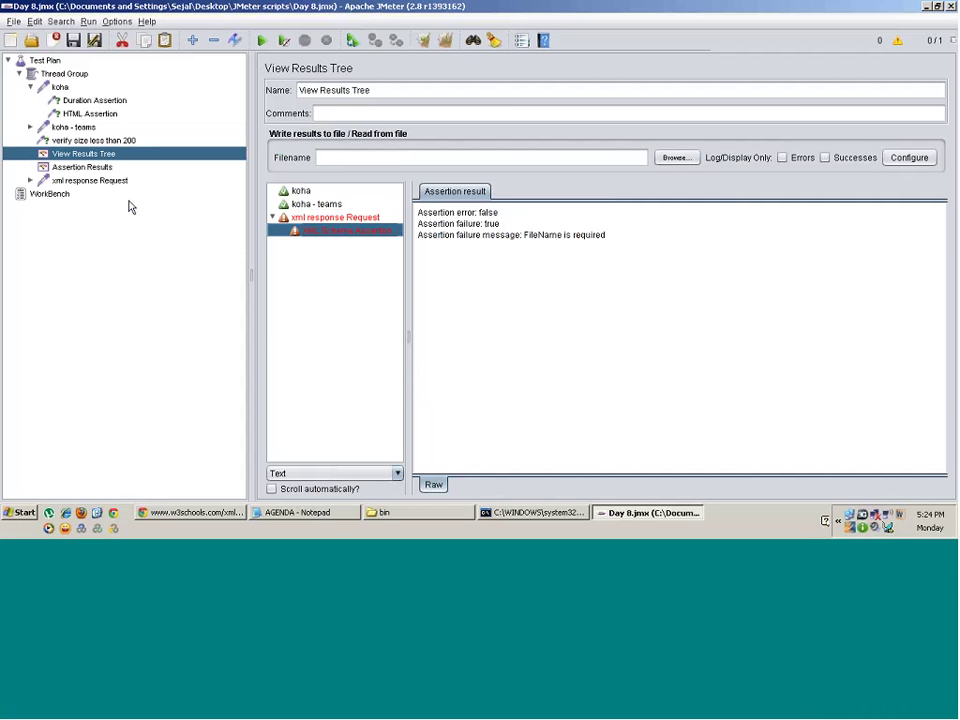
- Disable the XML Schema Assertion under xml response Request and reopen koha's HTML Assertion
double_click(80, 182)
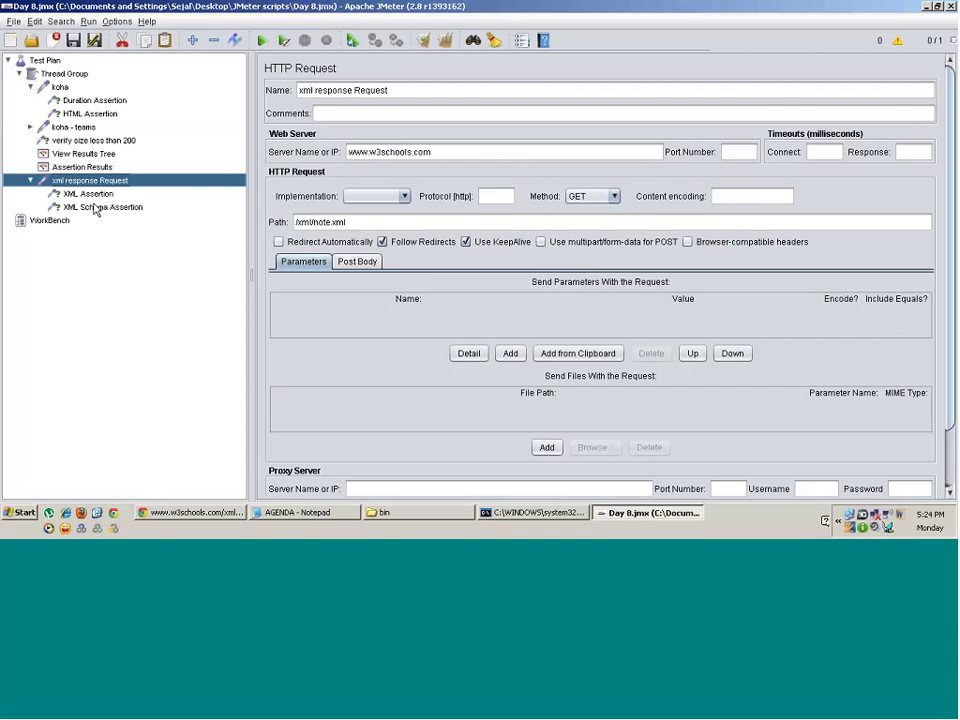
key(Down)
key(Down)
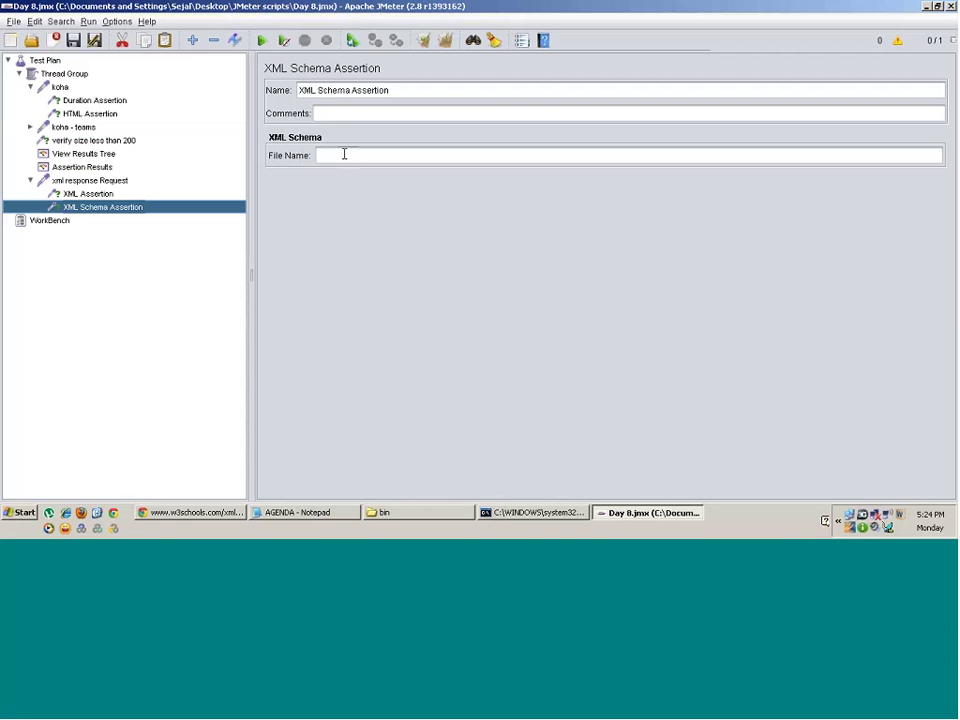
click(343, 154)
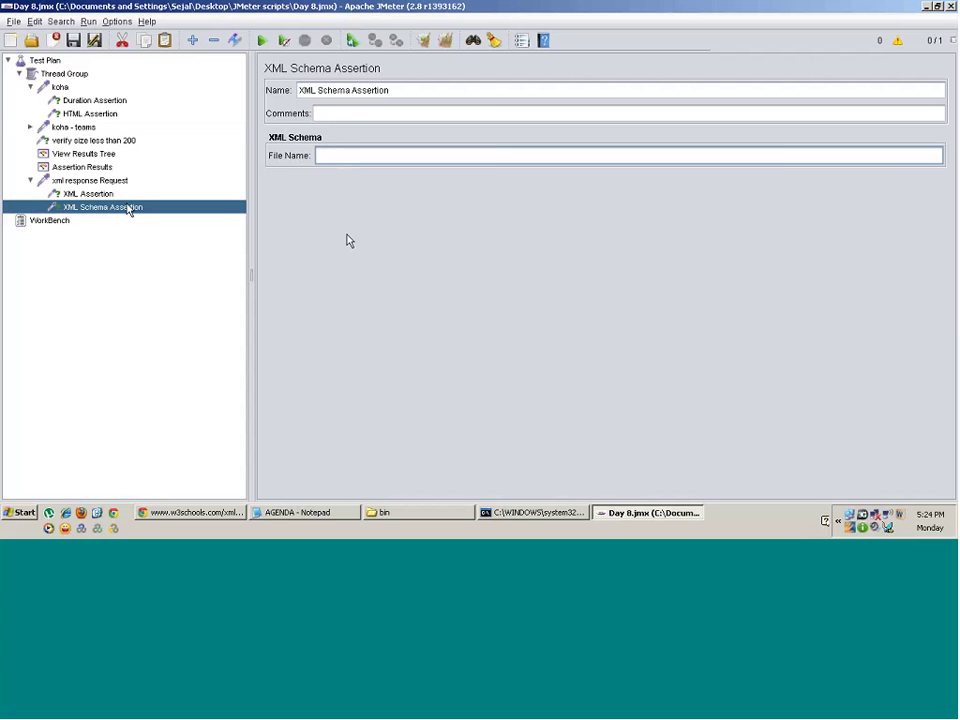
right_click(86, 208)
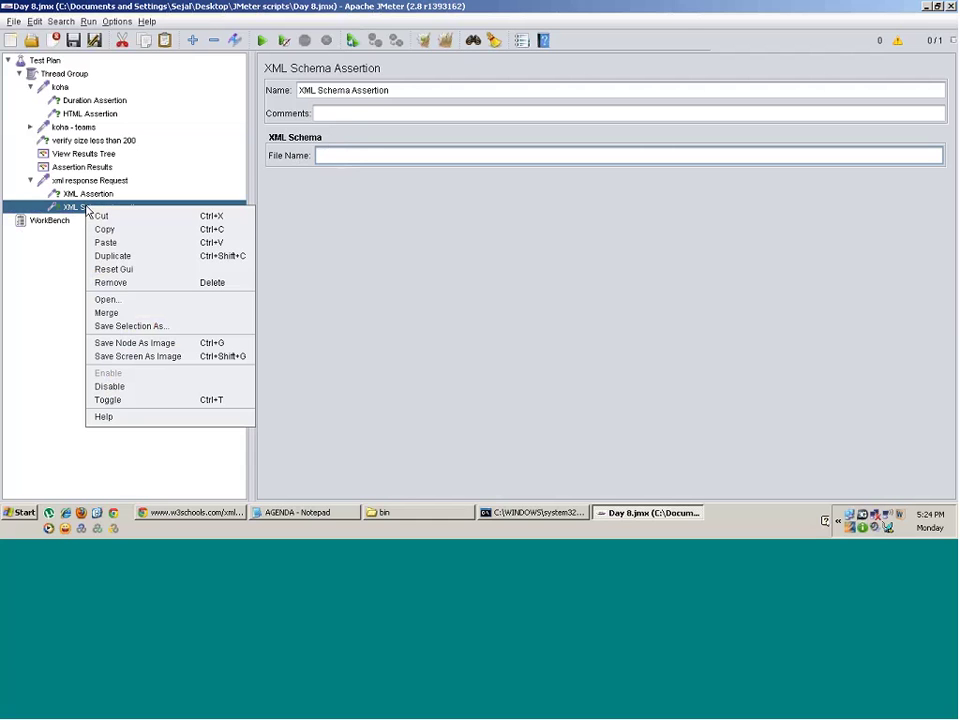
click(162, 384)
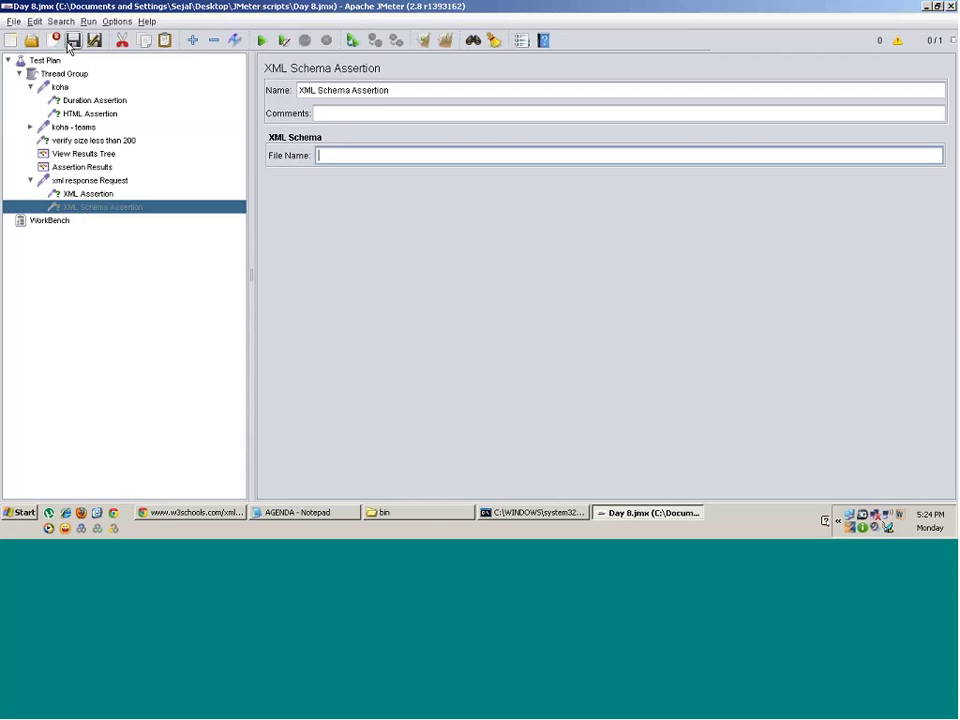
click(88, 113)
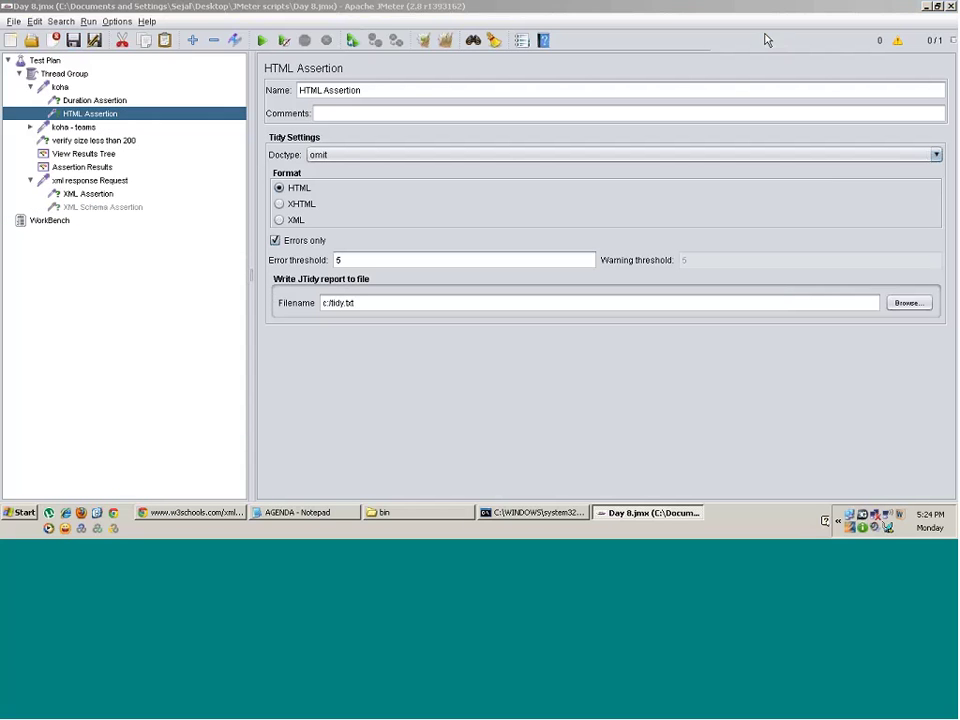
- In the AGENDA Notepad file, move the blank separator line from above HTML Assertion to below it, and return to JMeter
click(346, 513)
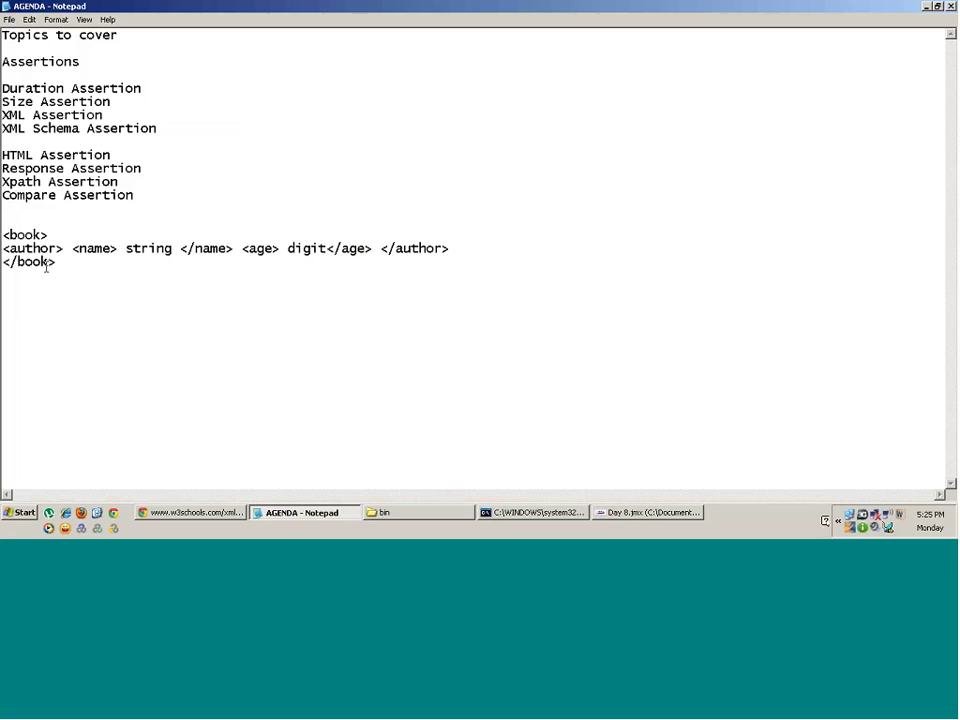
click(22, 142)
key(Delete)
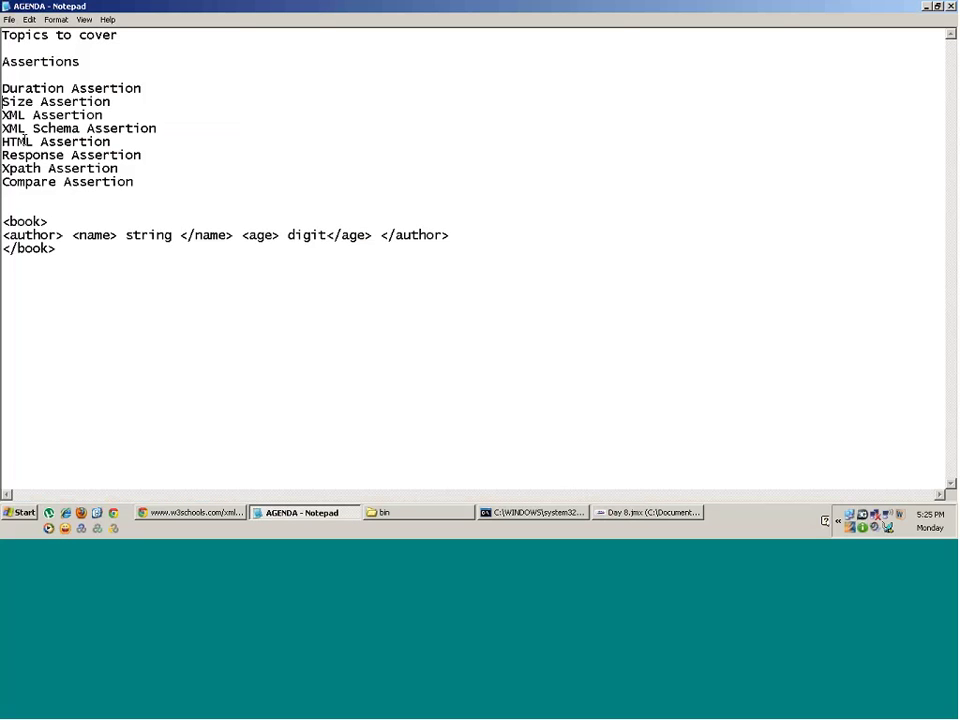
key(Return)
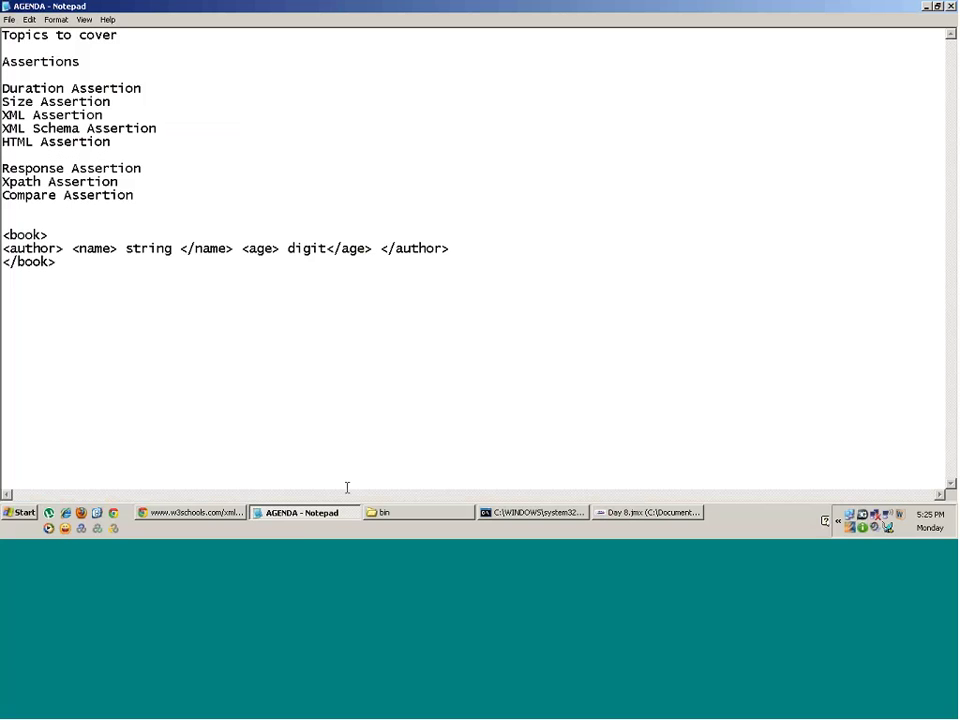
click(298, 514)
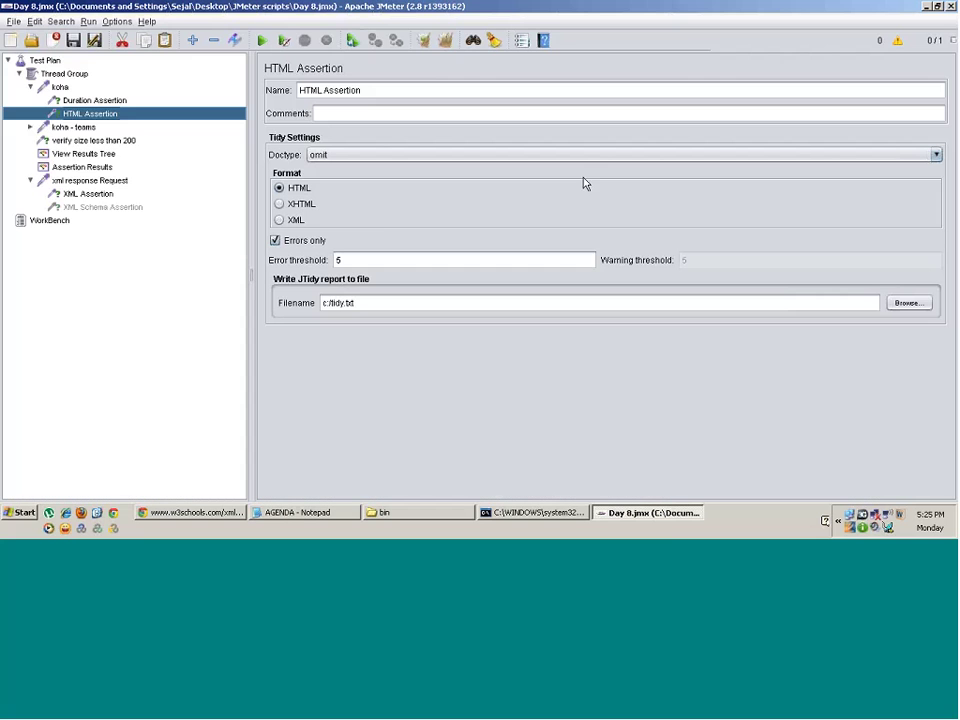
- Collapse the koha, koha - teams and xml response Request nodes in the test plan tree
click(30, 127)
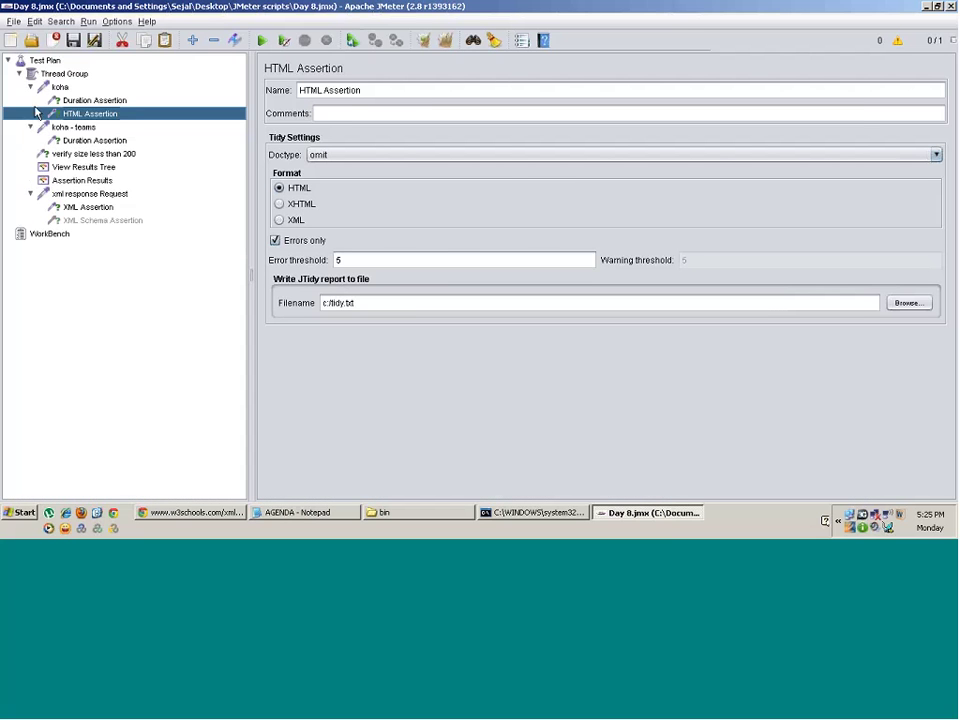
click(30, 87)
click(30, 100)
click(30, 153)
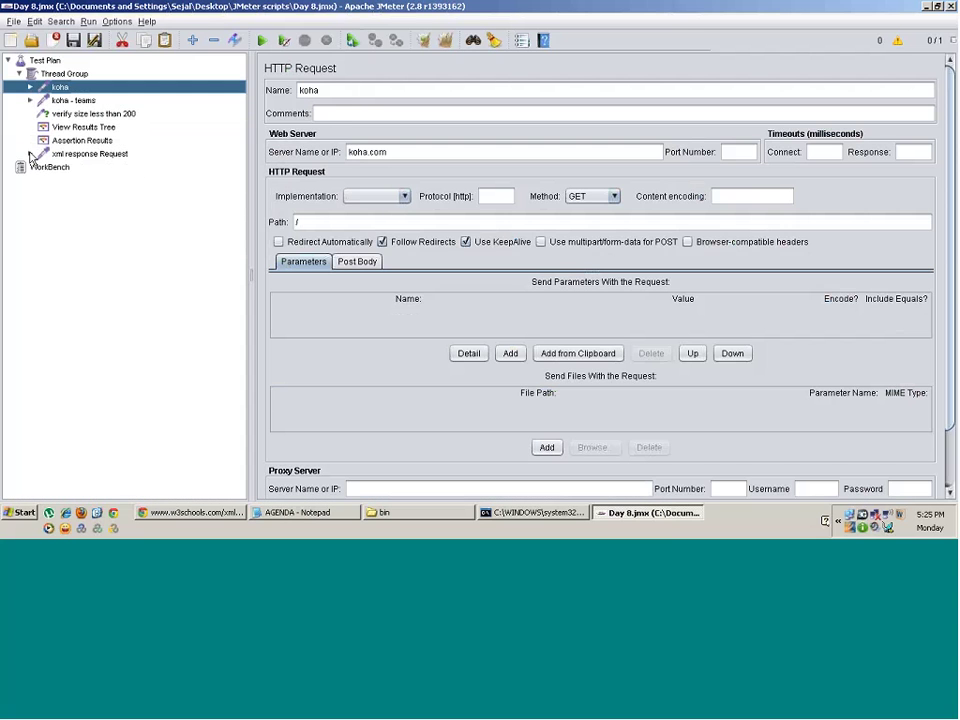